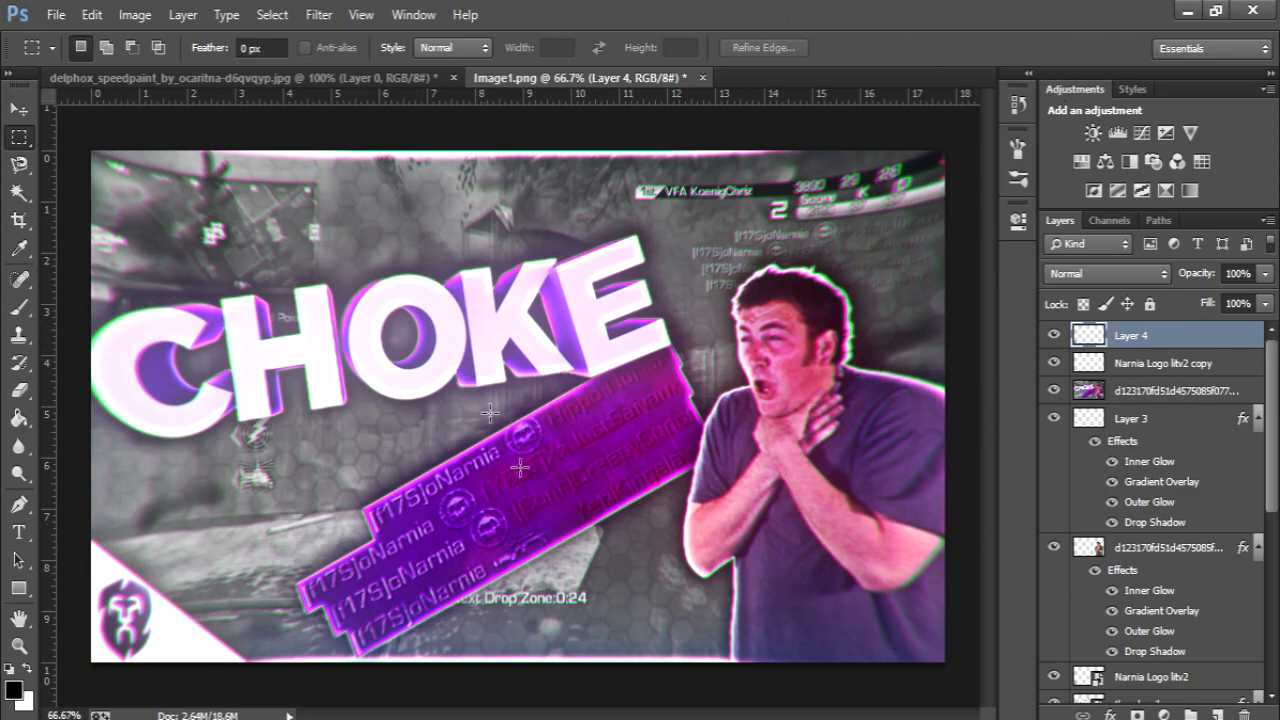
pyautogui.click(319, 14)
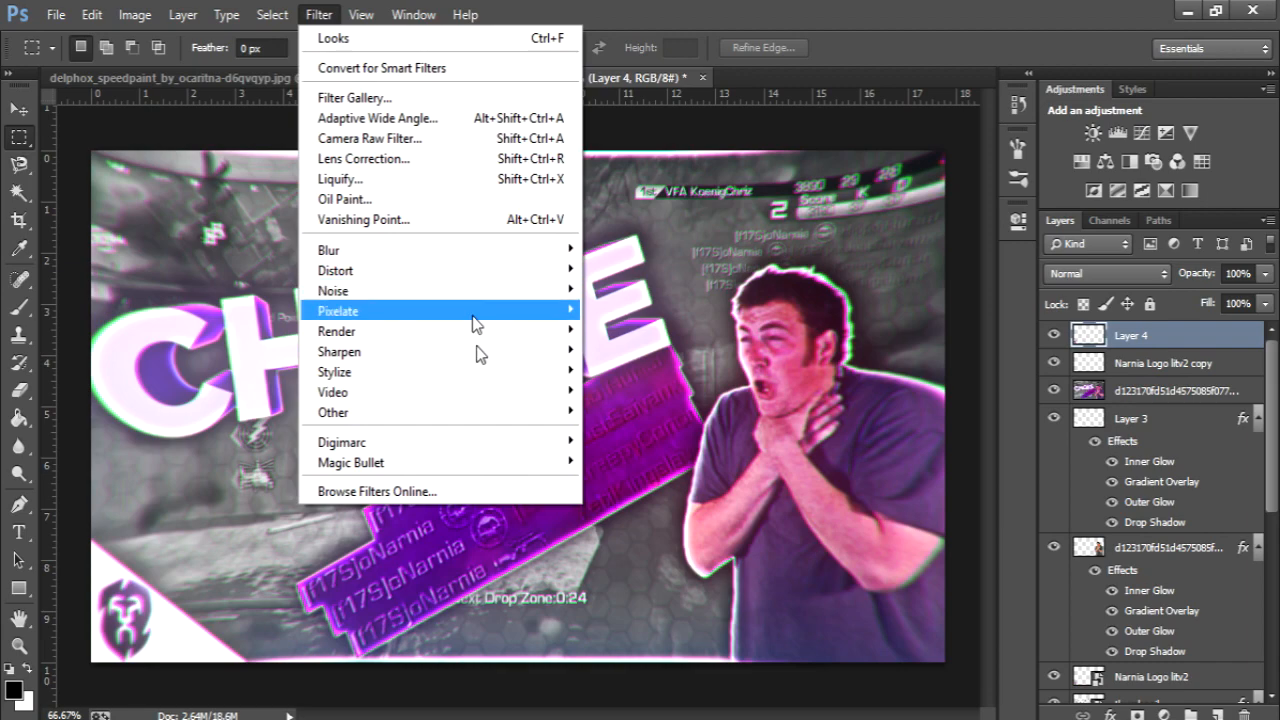
pyautogui.moveTo(398, 464)
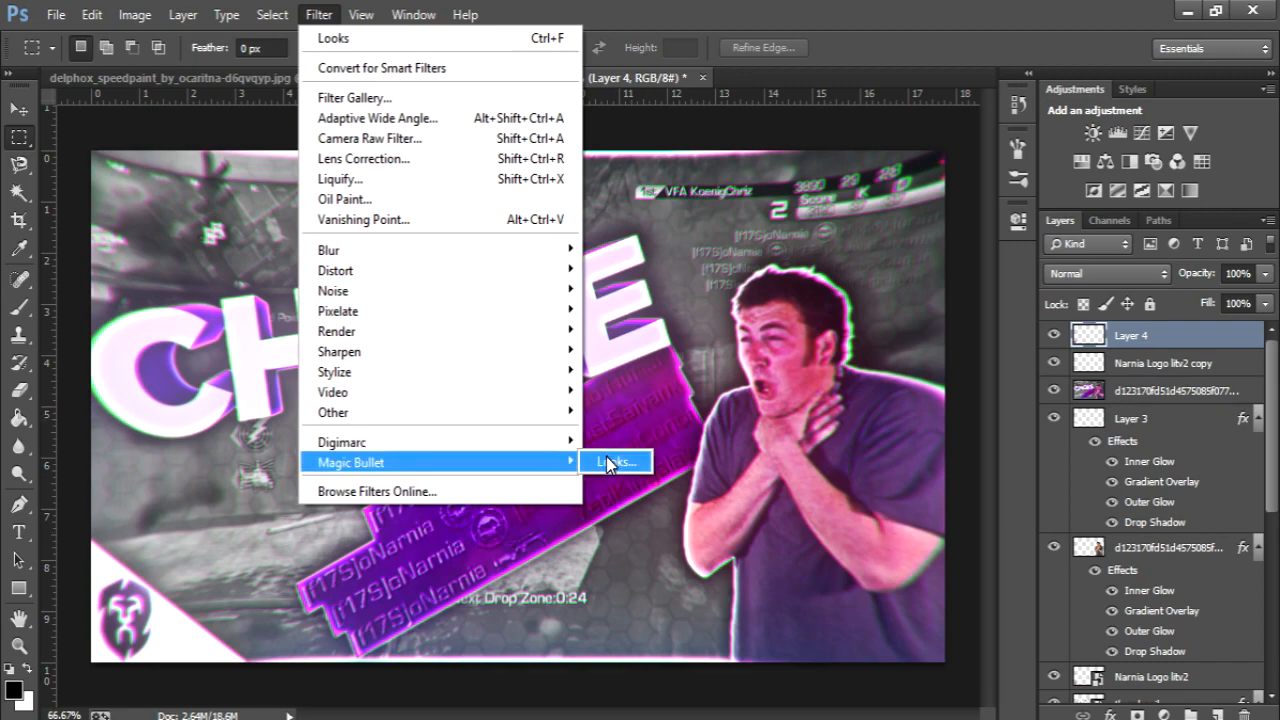
pyautogui.click(472, 514)
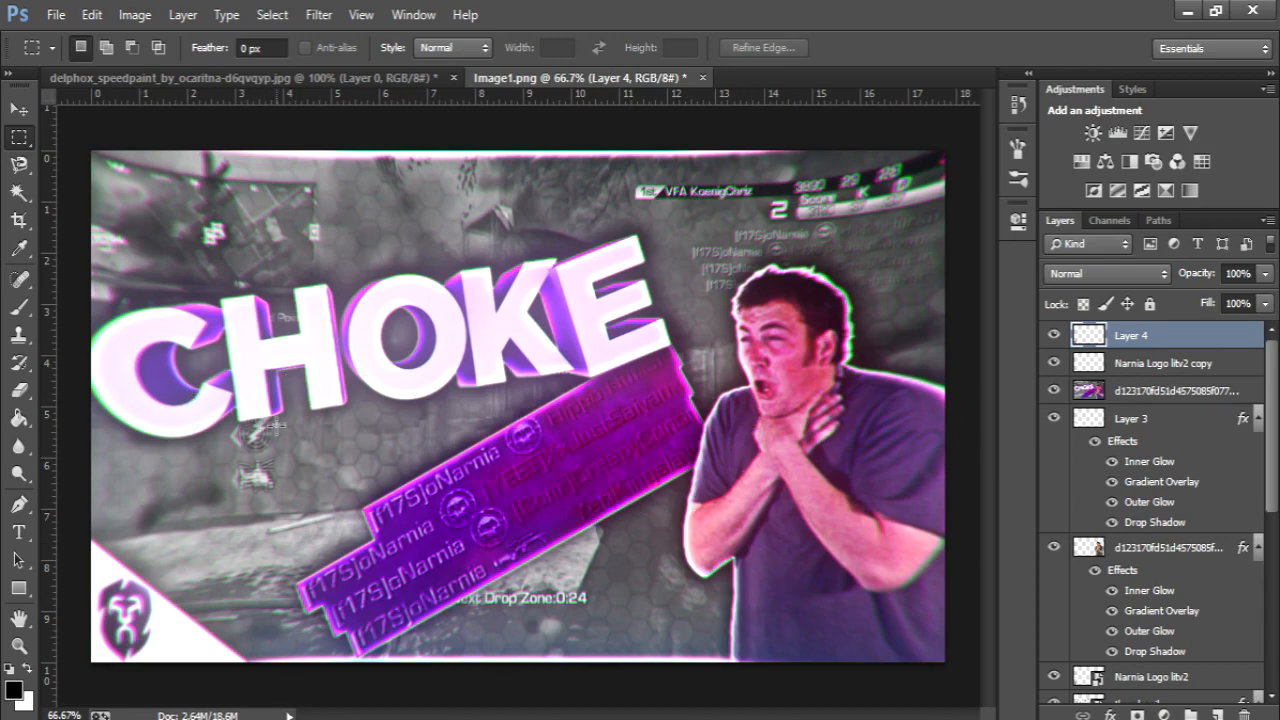
pyautogui.click(17, 109)
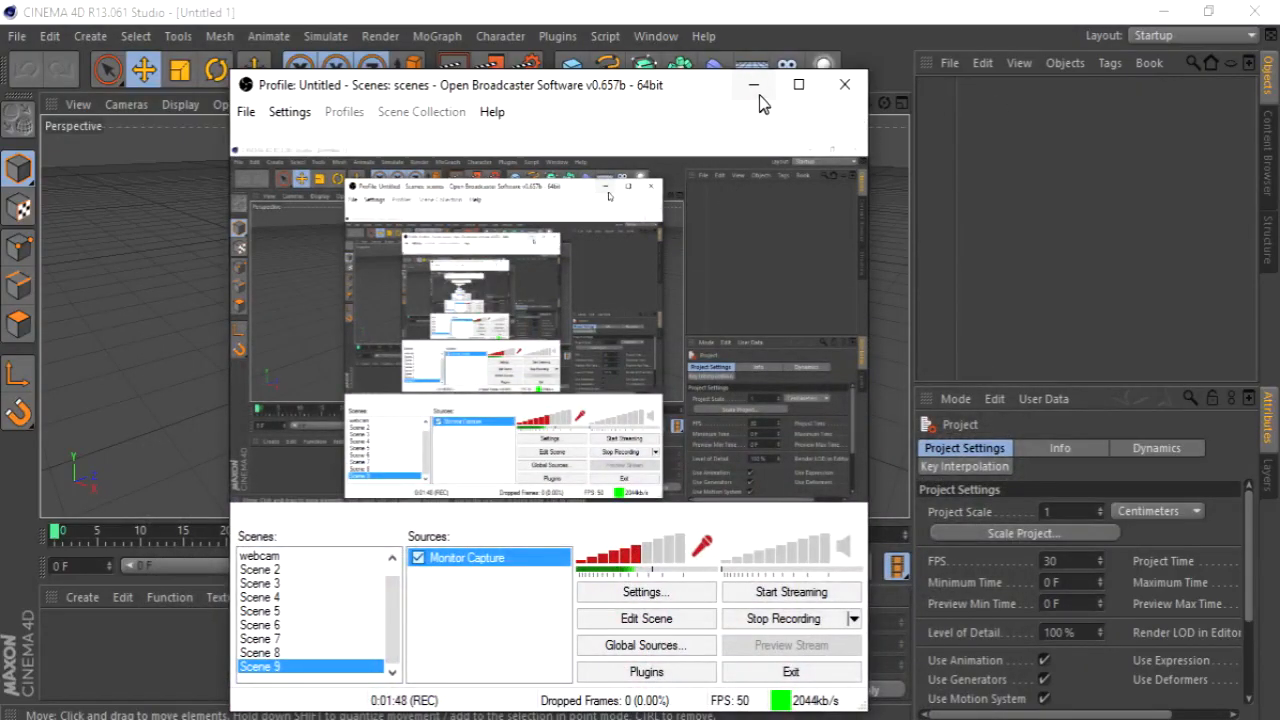
pyautogui.click(756, 90)
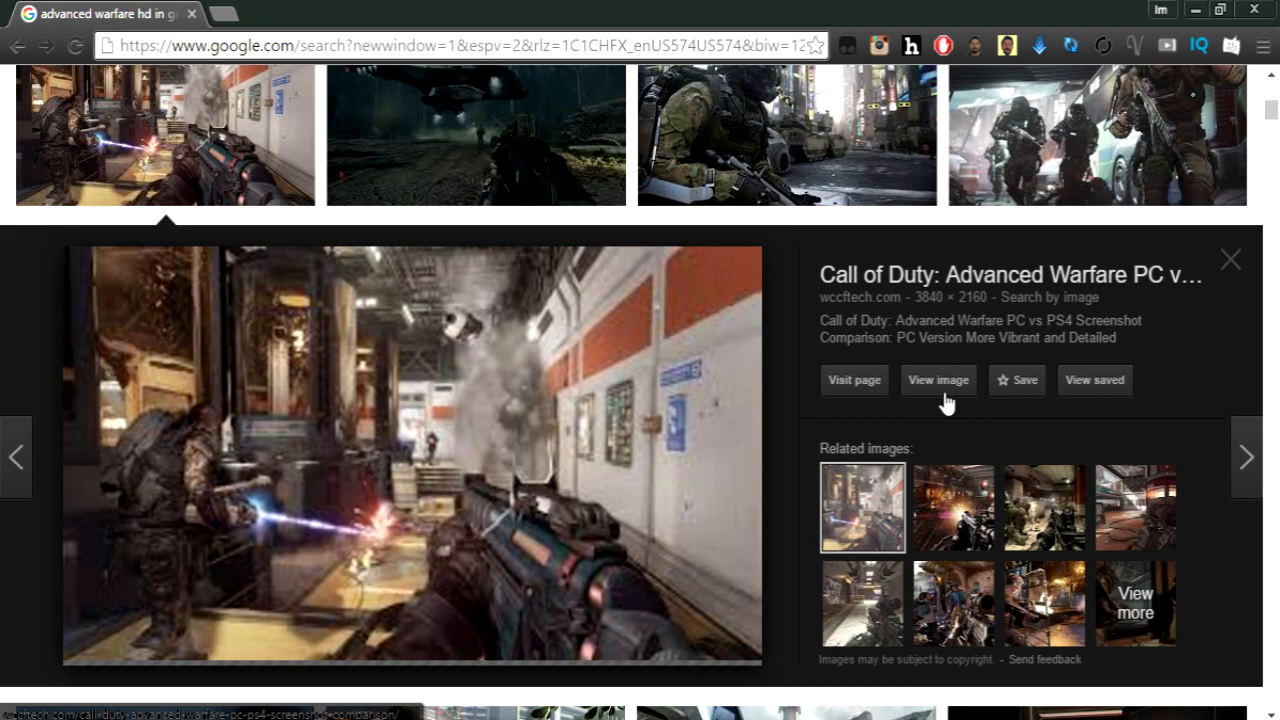
# Step: View the Advanced Warfare screenshot at full size and save it to the Desktop as the JPEG Call-of-Duty-AD
pyautogui.click(943, 398)
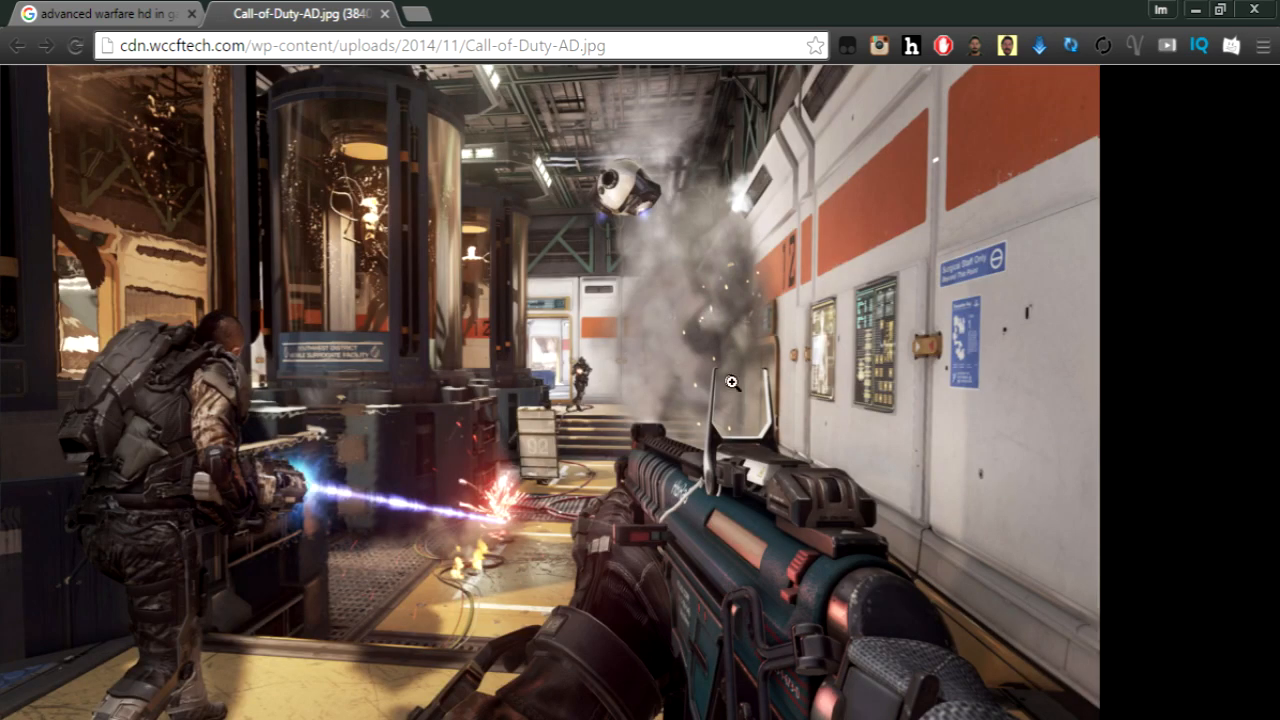
pyautogui.rightClick(734, 360)
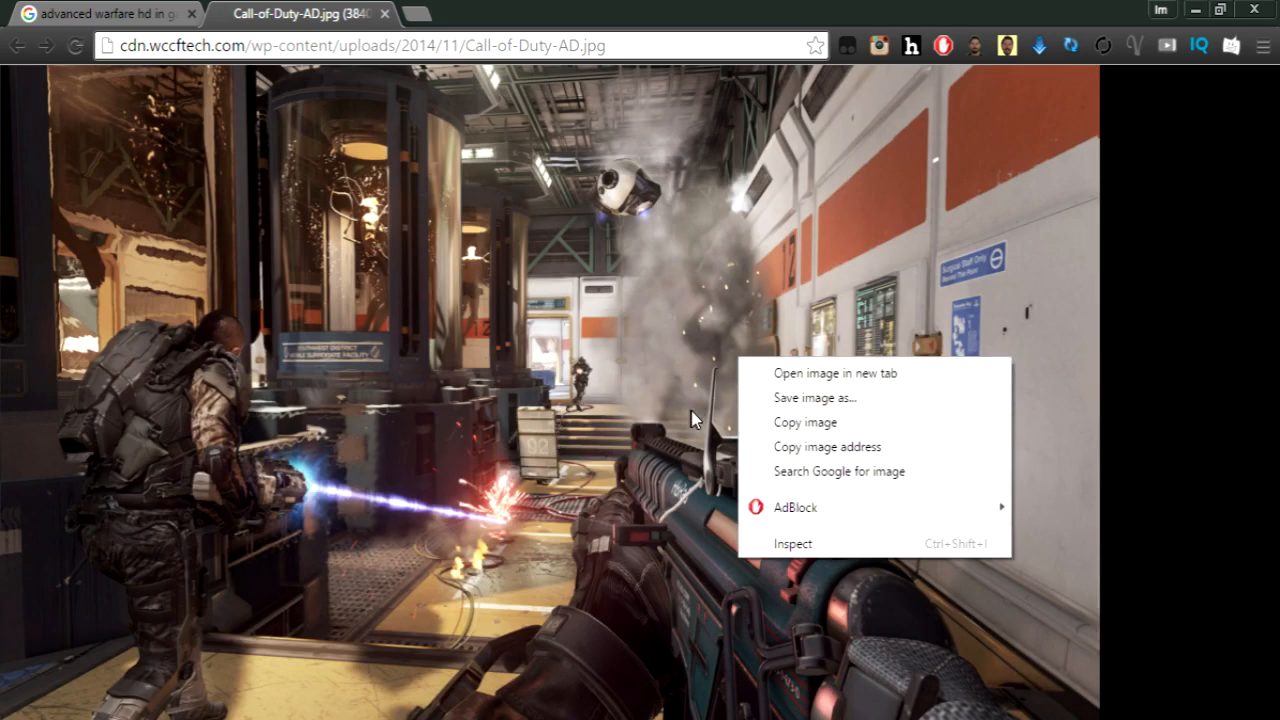
pyautogui.click(824, 399)
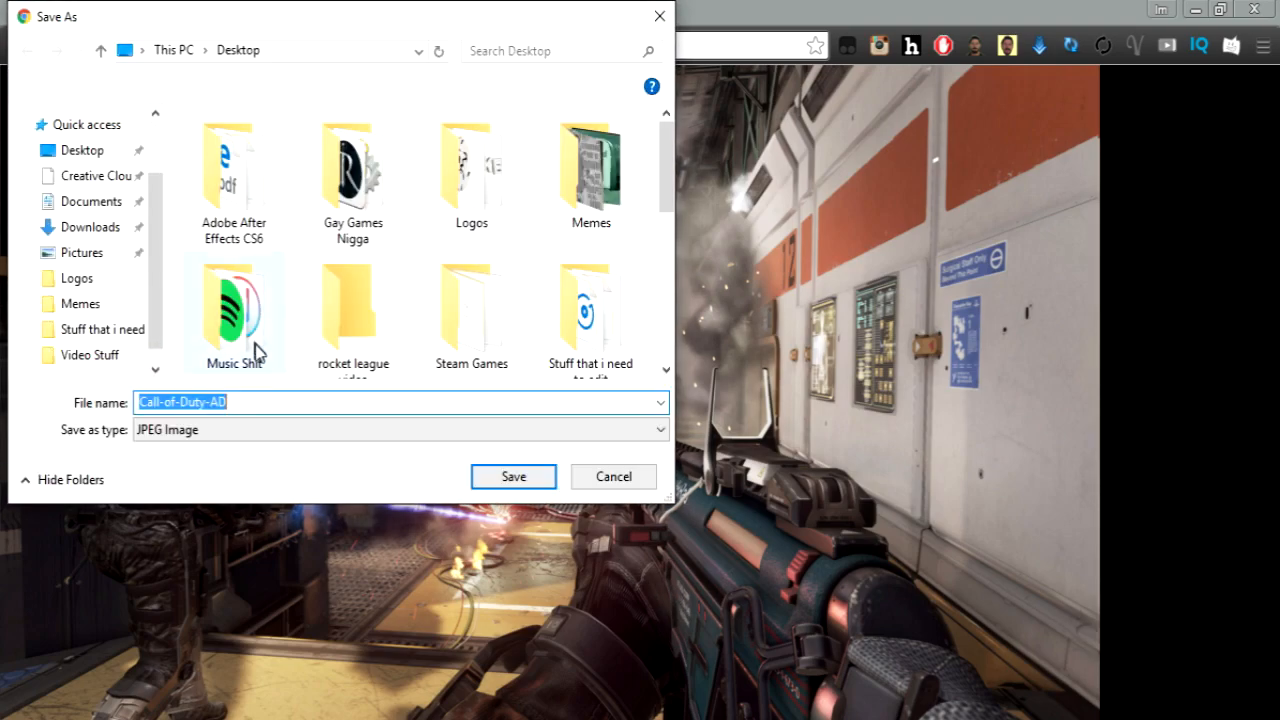
pyautogui.click(512, 477)
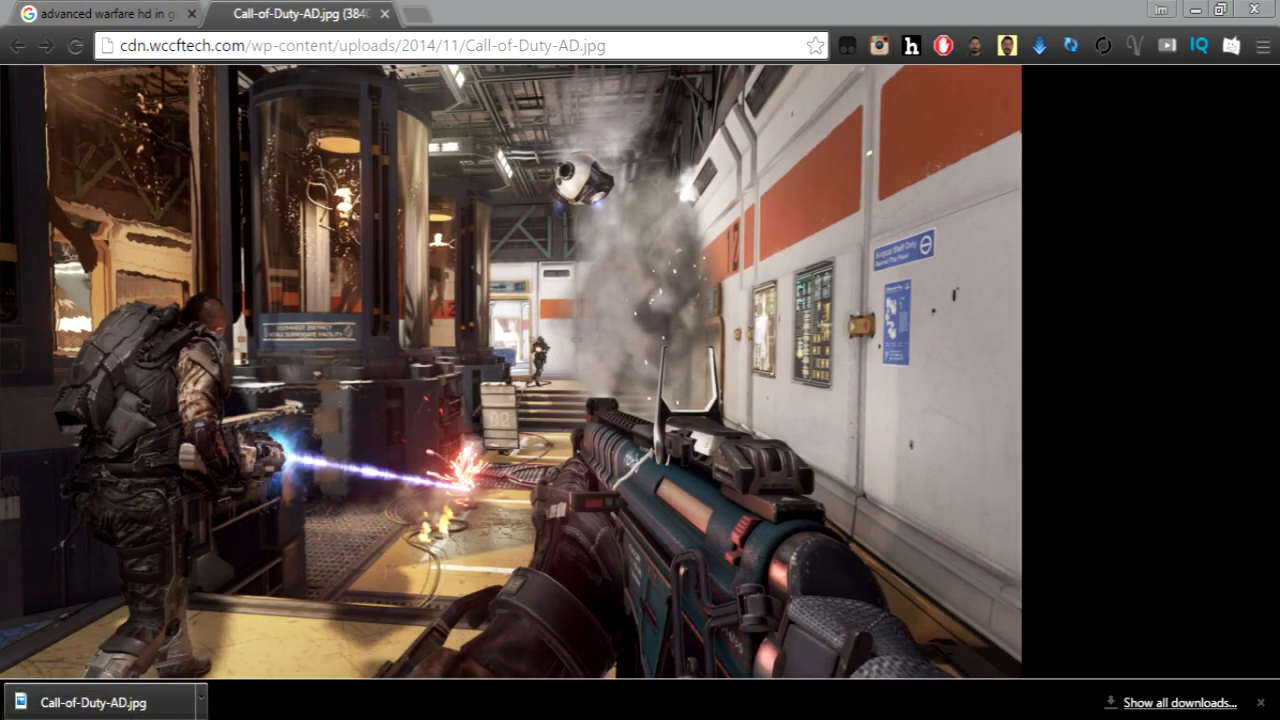
# Step: Switch to Cinema 4D and open the Robbie's Lightroom scene from the Downloads folder
pyautogui.moveTo(386, 717)
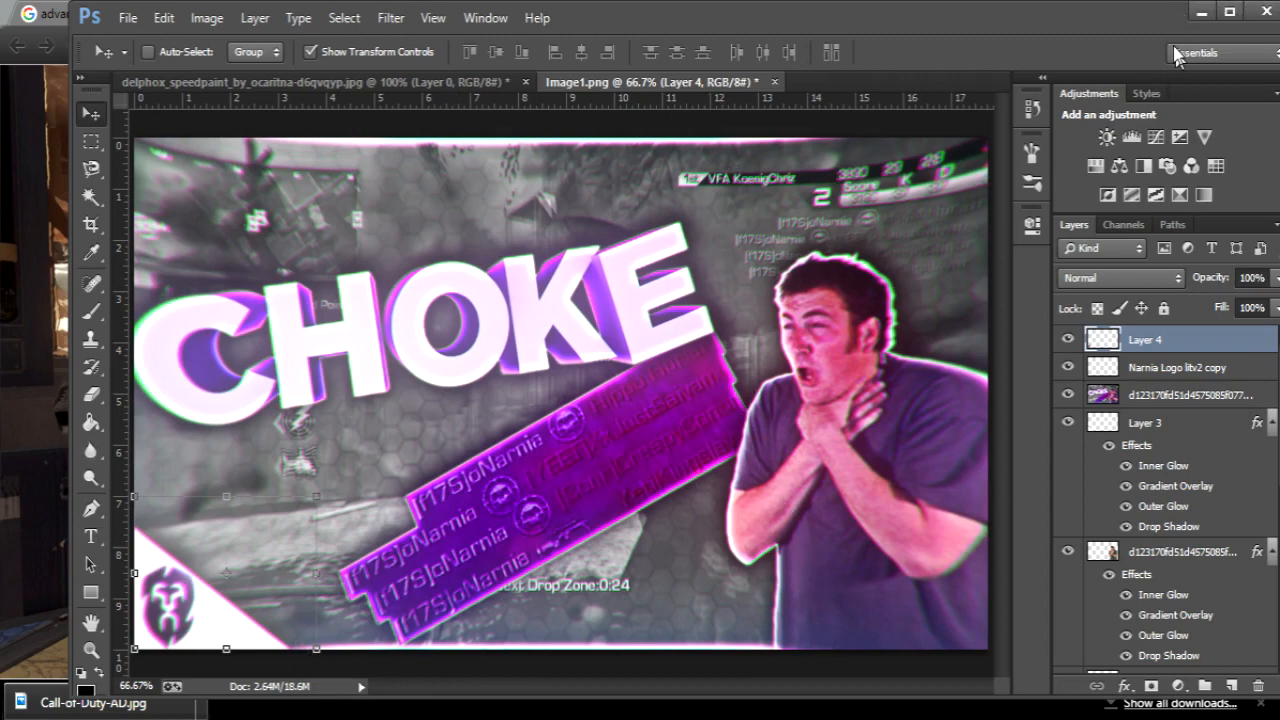
pyautogui.click(1202, 11)
pyautogui.click(1203, 12)
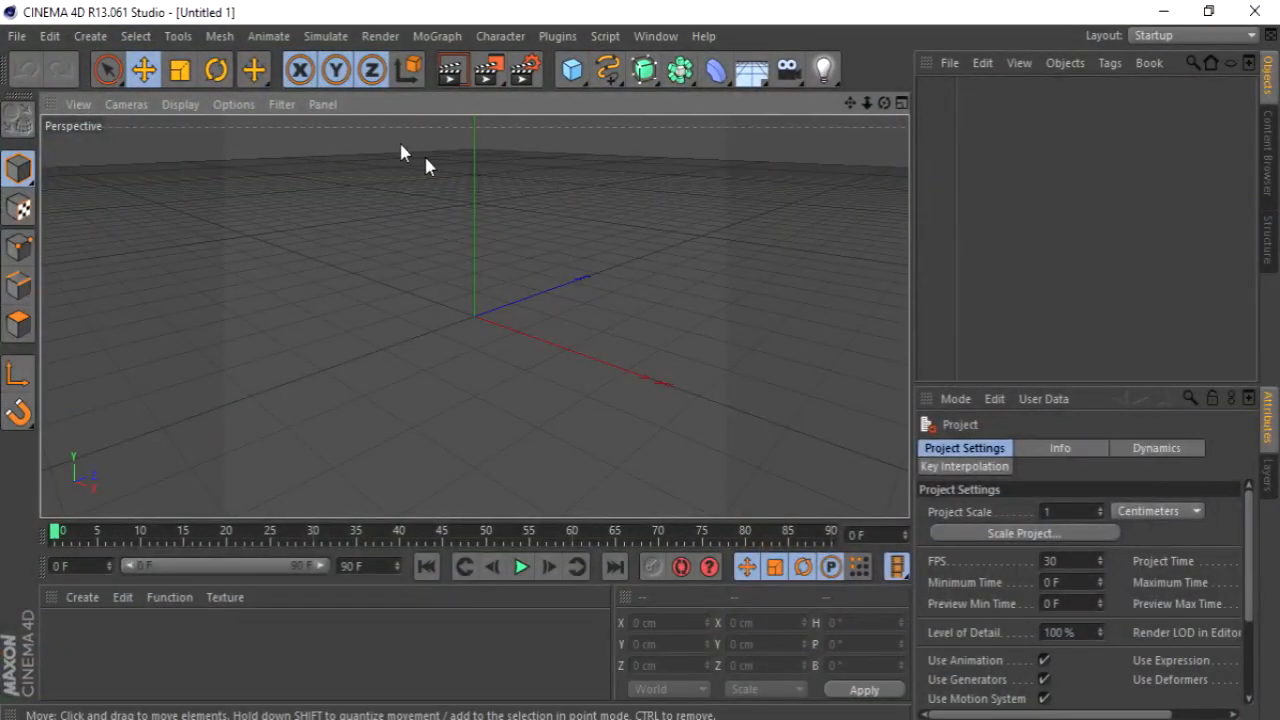
pyautogui.click(20, 35)
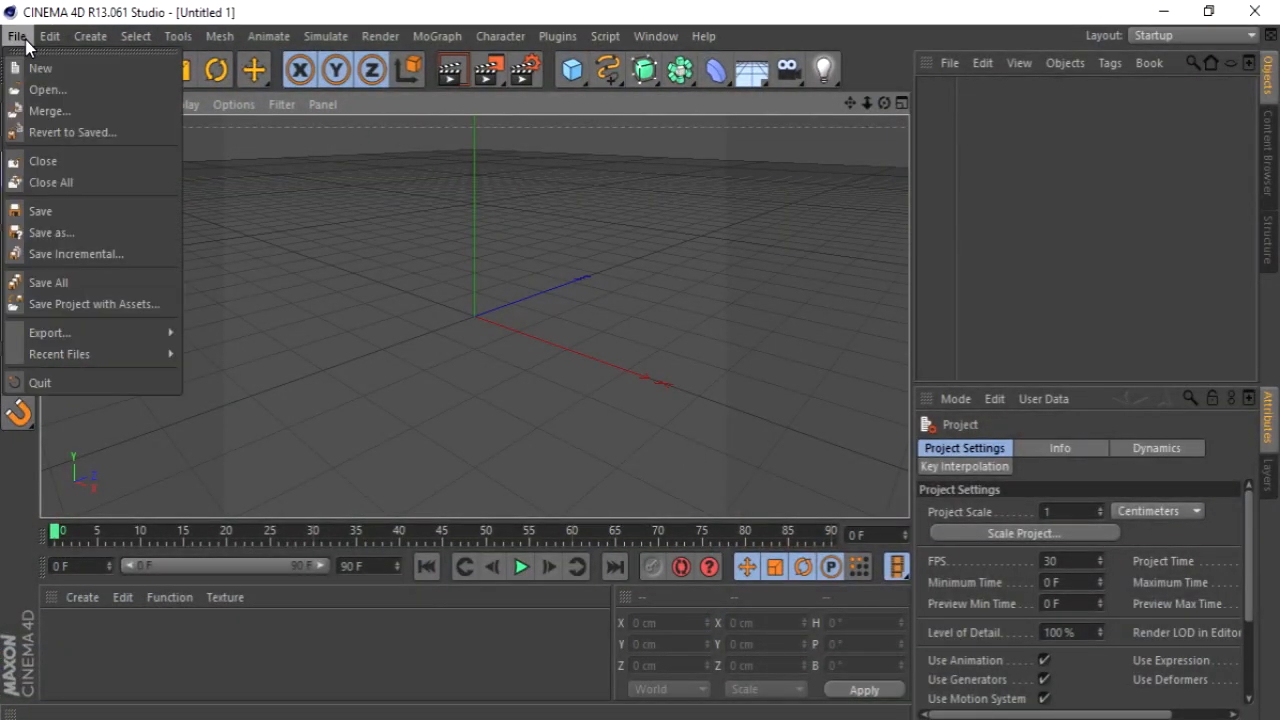
pyautogui.click(45, 94)
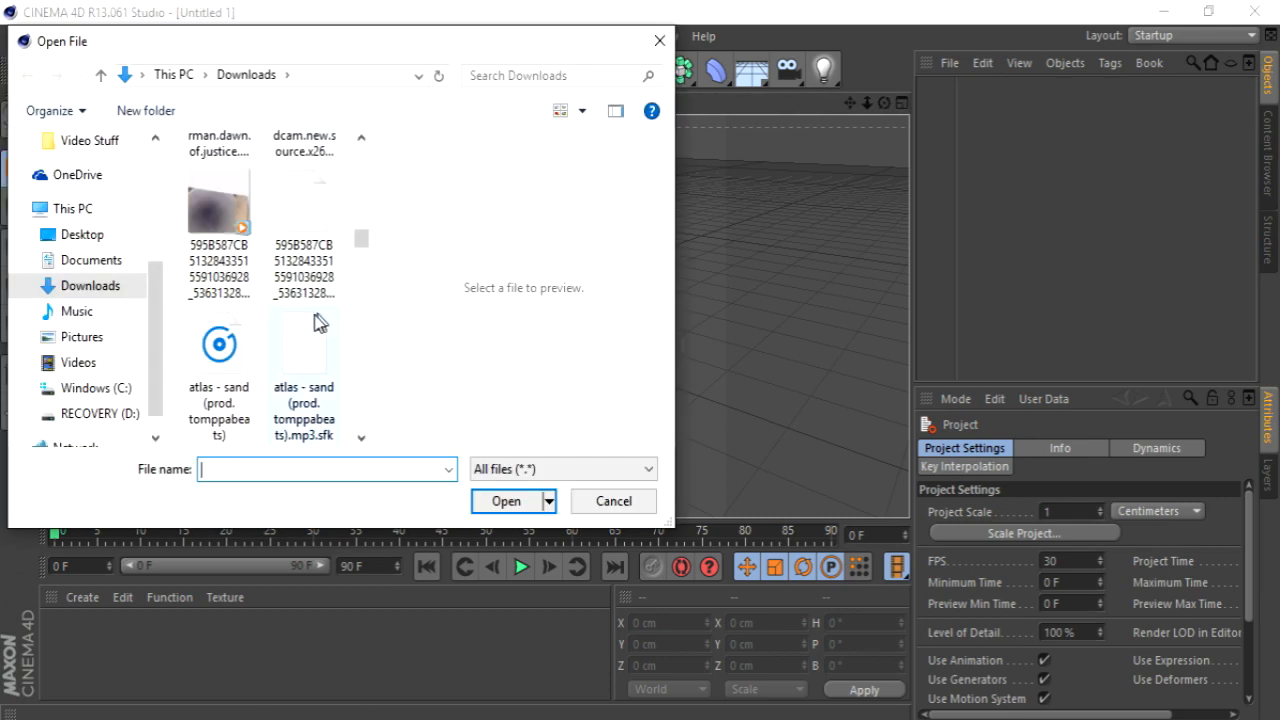
pyautogui.scroll(-5, 316, 320)
pyautogui.scroll(-5, 290, 265)
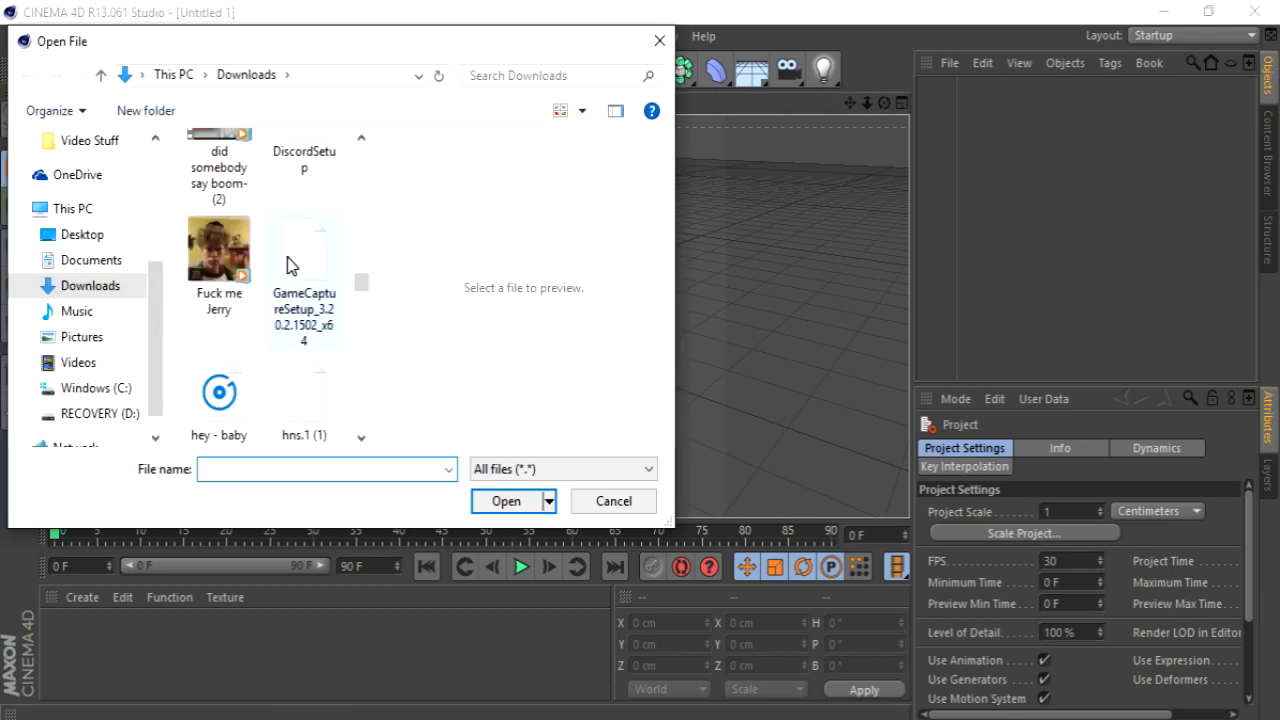
pyautogui.scroll(-1, 284, 335)
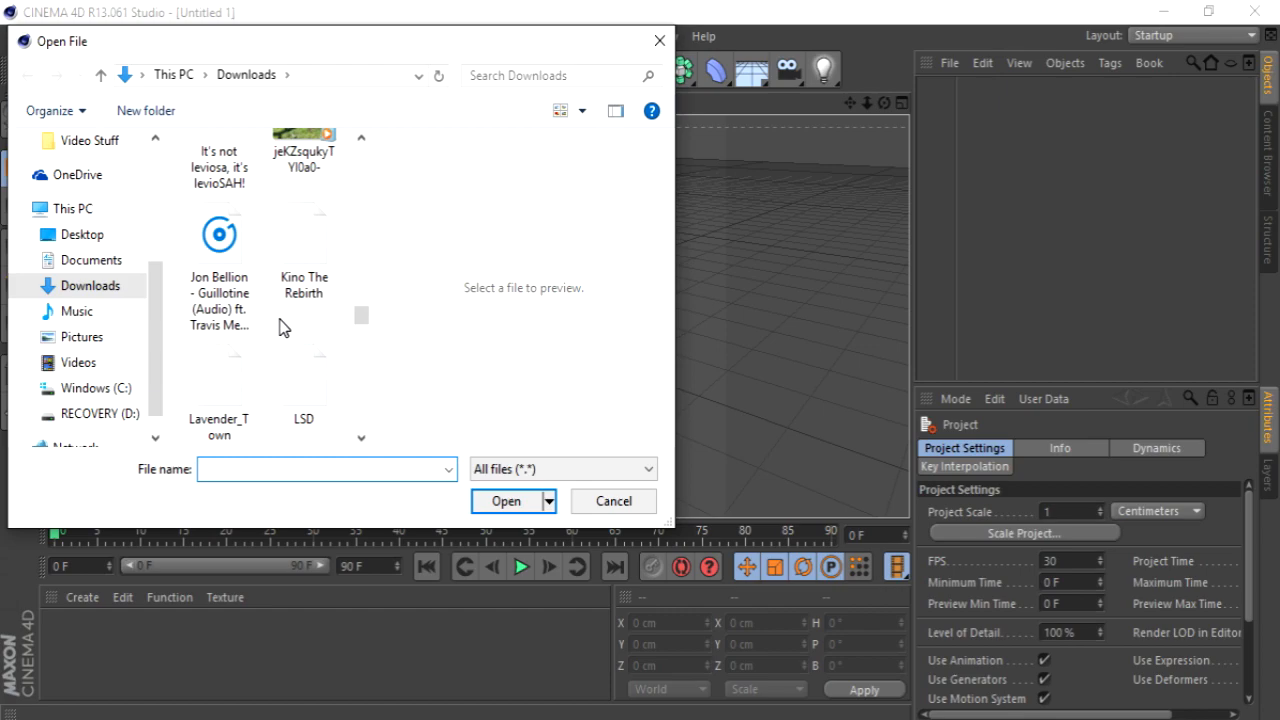
pyautogui.scroll(-15, 287, 340)
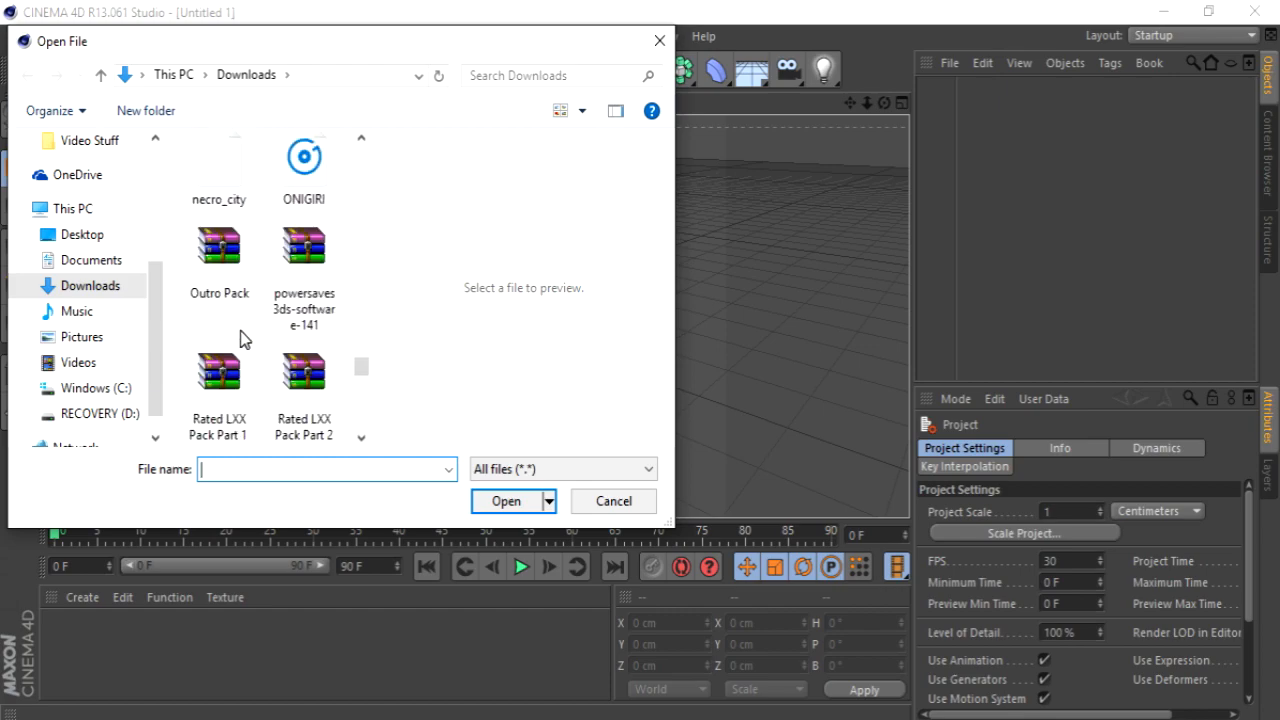
pyautogui.click(222, 280)
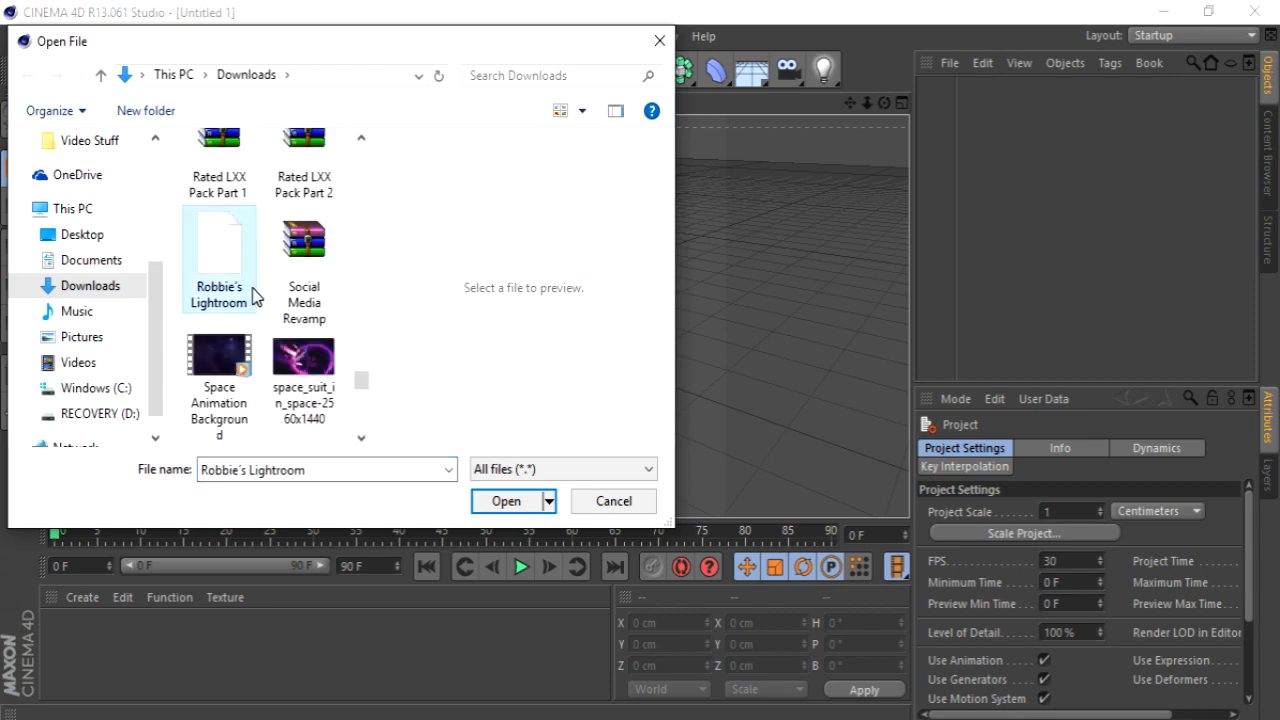
pyautogui.doubleClick(222, 280)
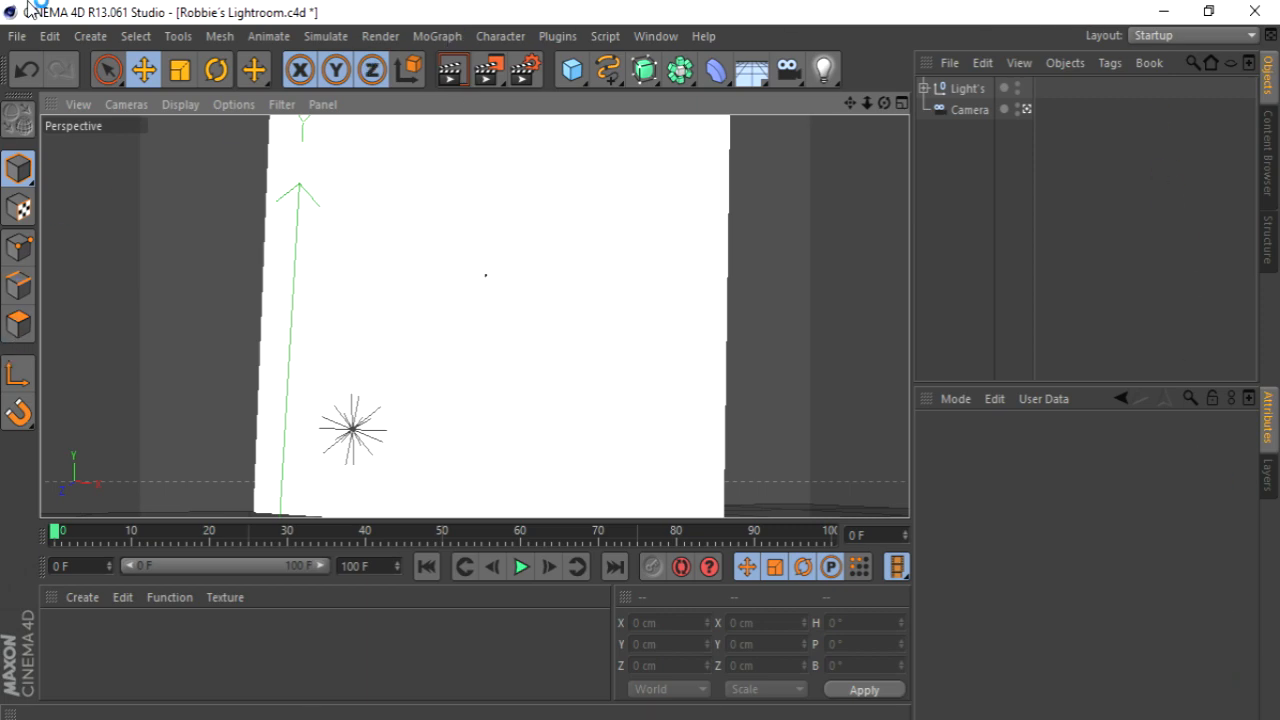
pyautogui.click(455, 35)
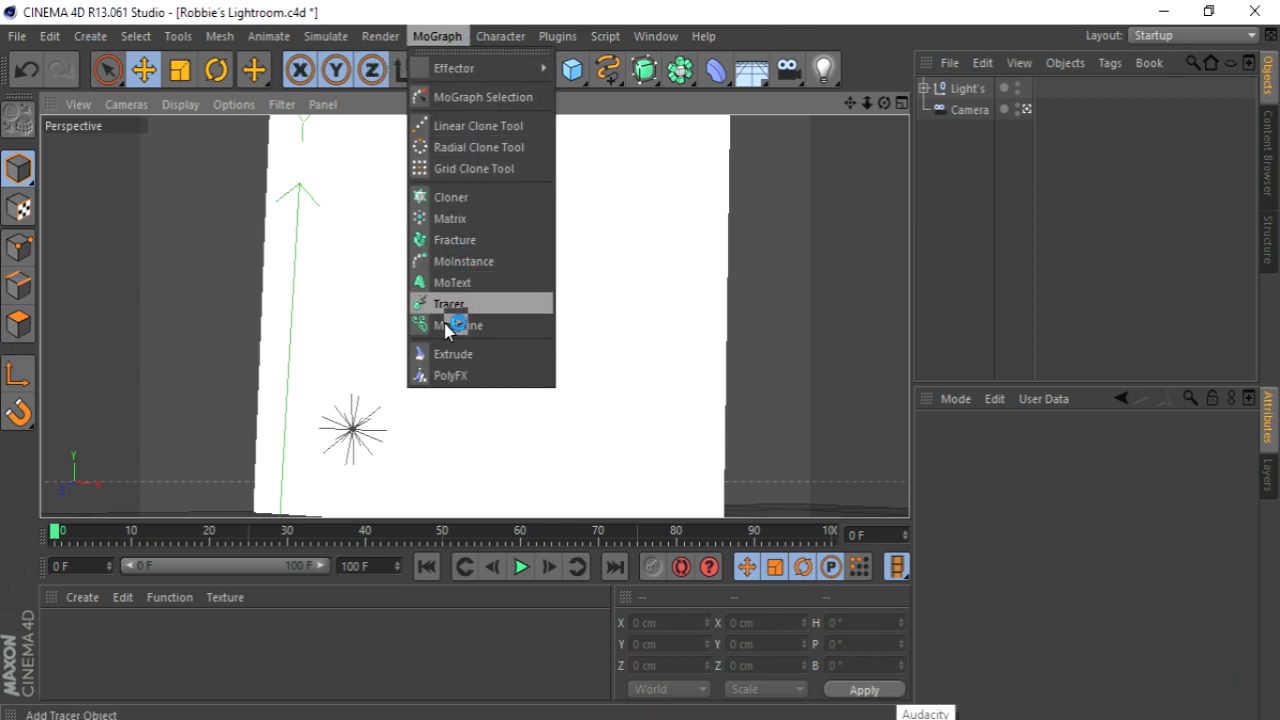
pyautogui.click(462, 262)
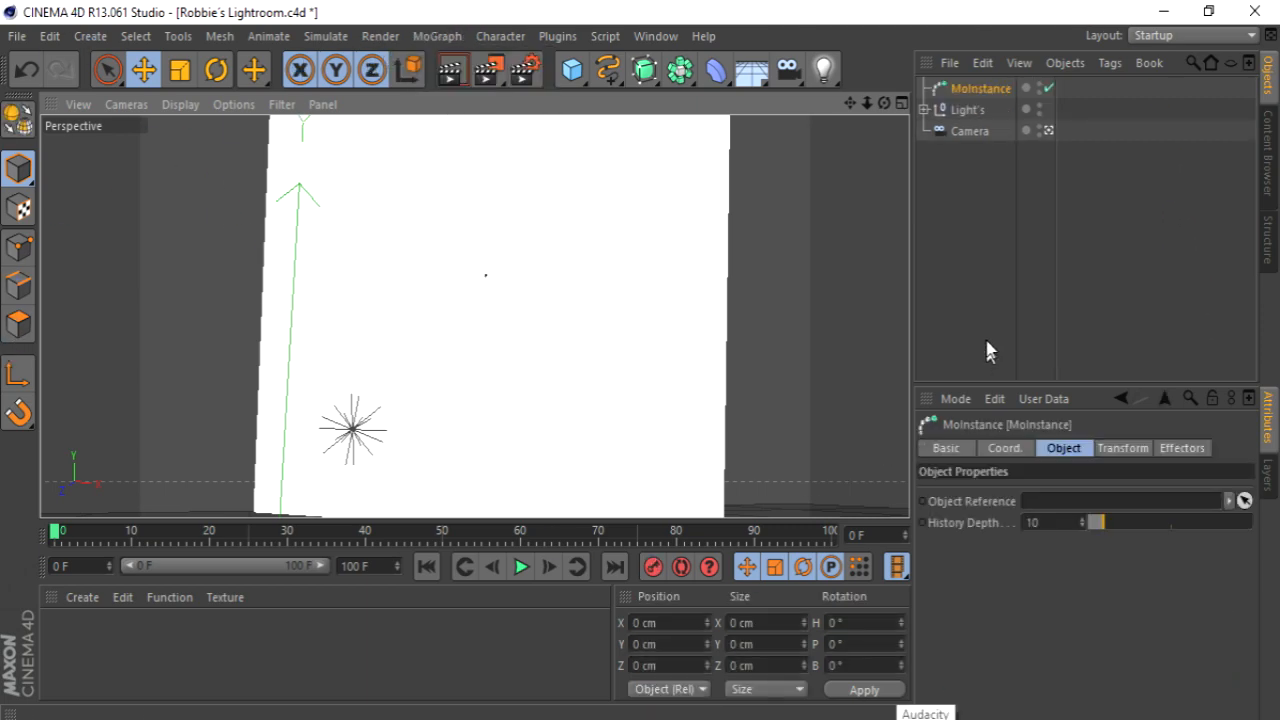
pyautogui.moveTo(451, 429); pyautogui.dragTo(517, 437)
pyautogui.moveTo(285, 333); pyautogui.dragTo(271, 443)
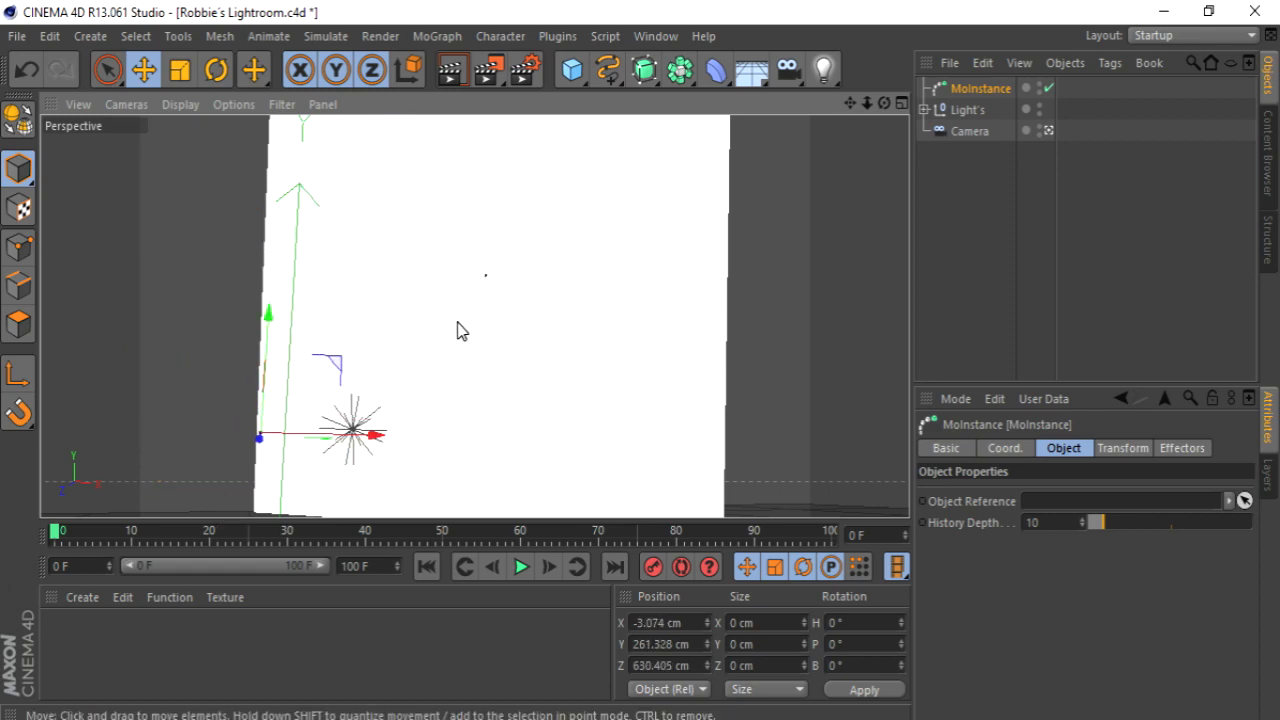
pyautogui.moveTo(460, 329); pyautogui.dragTo(660, 230)
pyautogui.press('Delete')
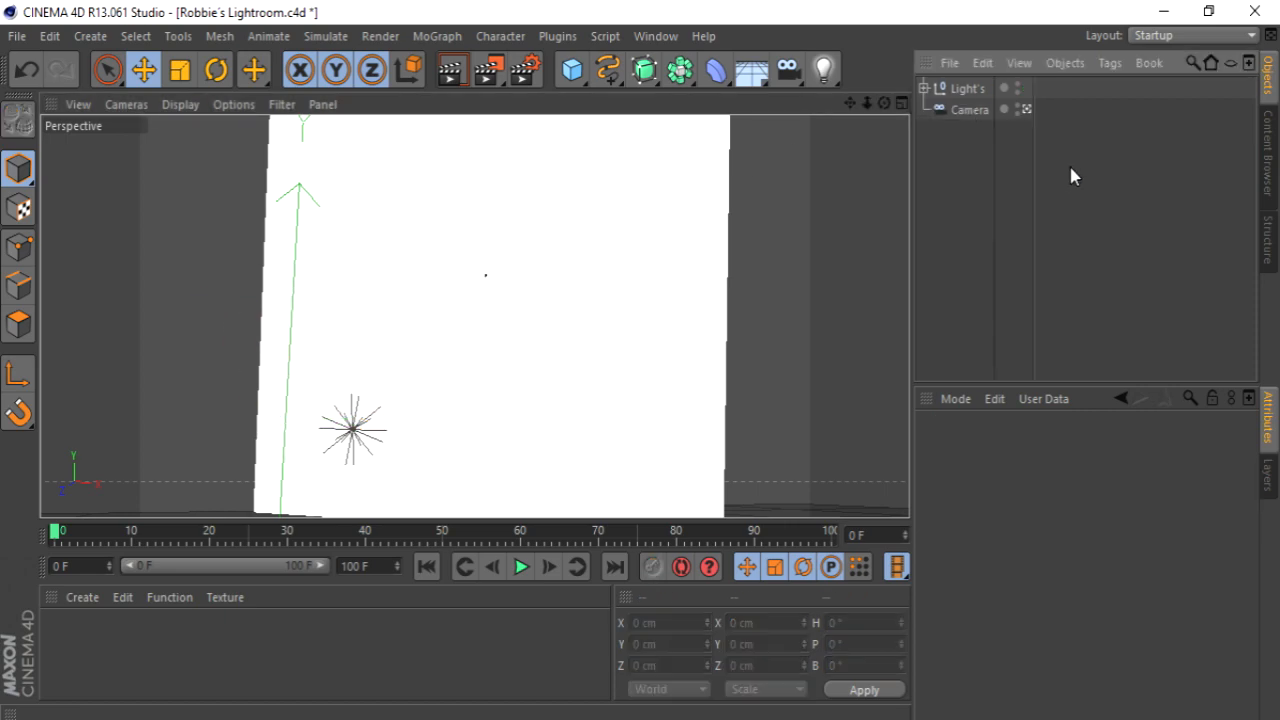
# Step: Place a new MoText object in front of the white backdrop at about 88 cm height, rotated to H -9.5° and P -6°
pyautogui.click(434, 38)
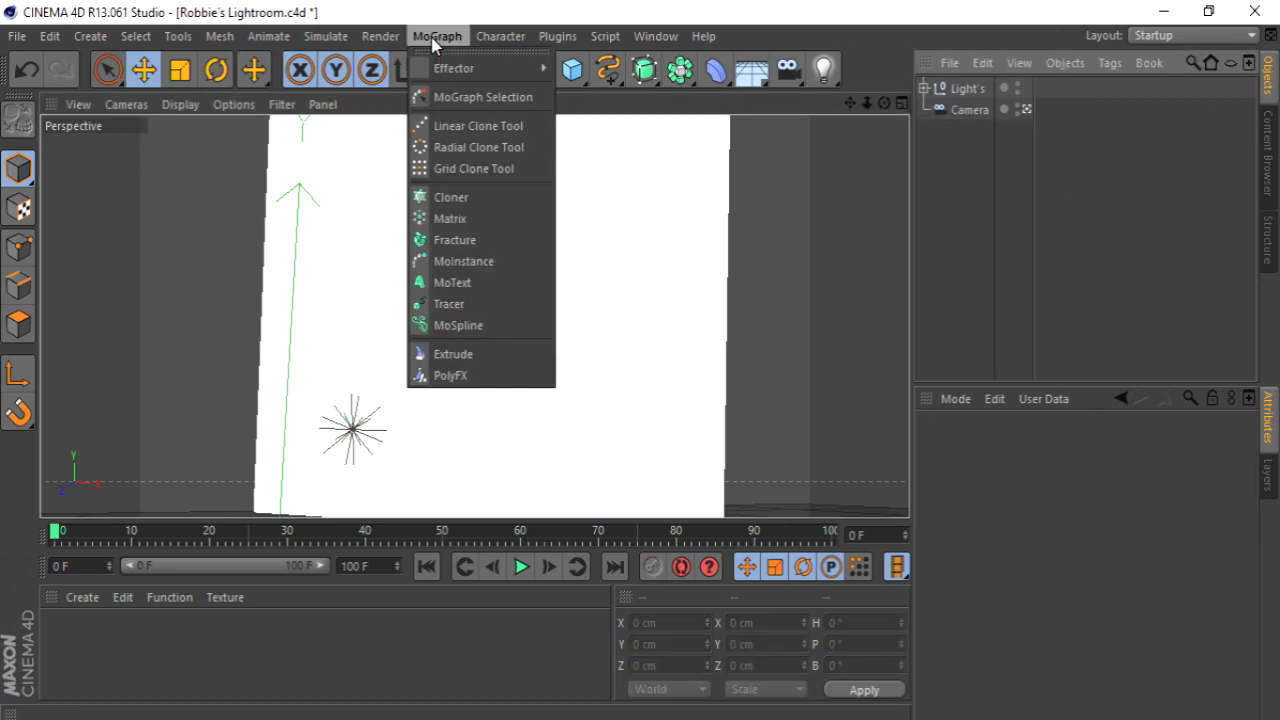
pyautogui.click(470, 285)
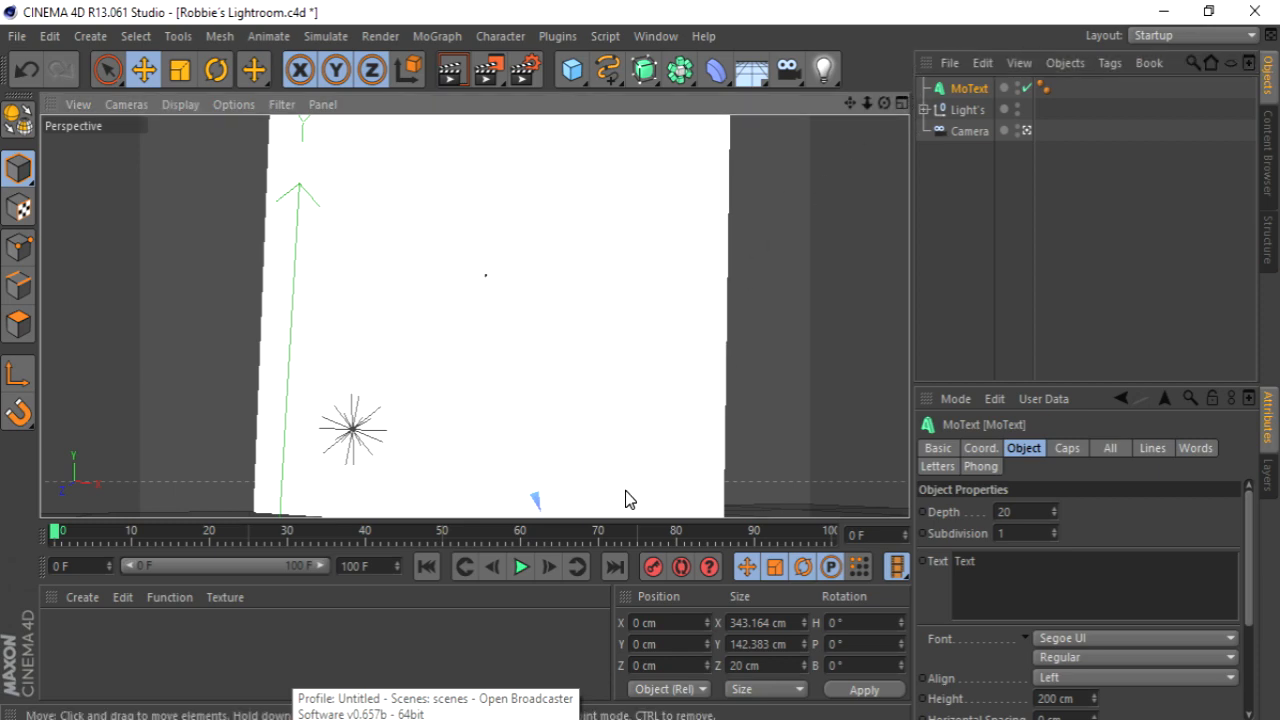
pyautogui.moveTo(626, 500); pyautogui.dragTo(542, 112)
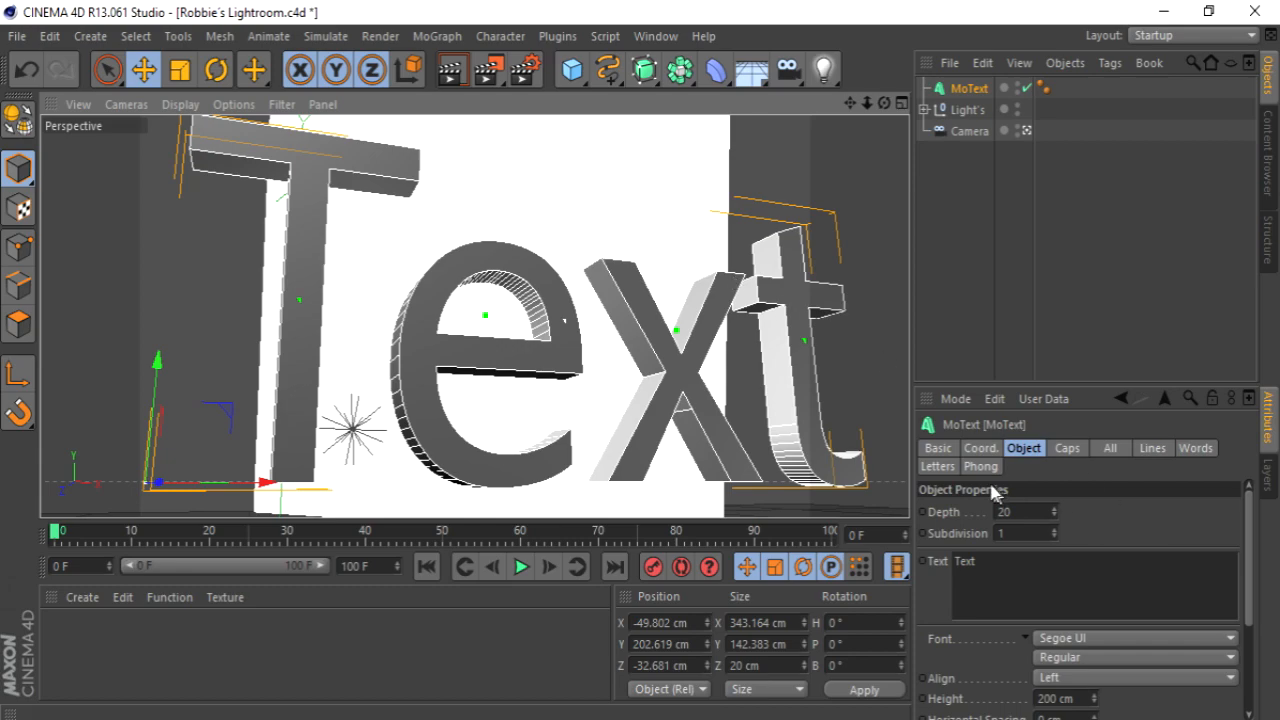
pyautogui.click(216, 69)
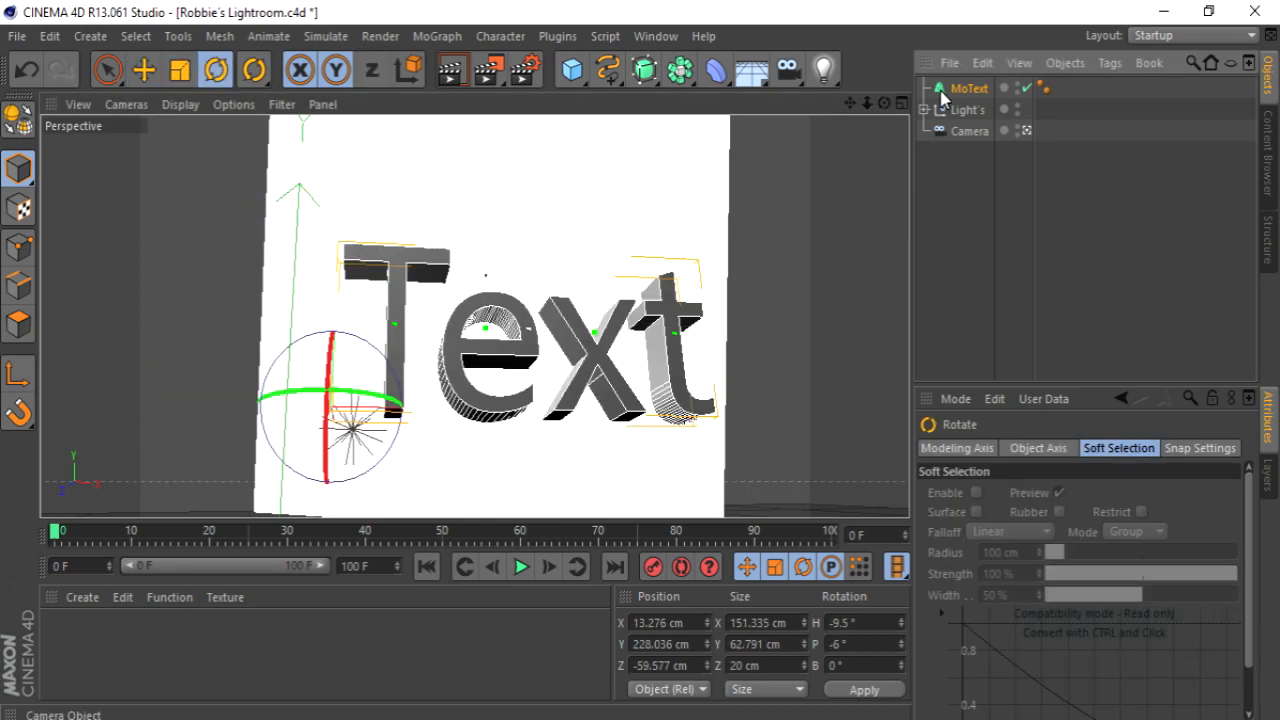
# Step: Change the MoText wording to TUTORIAL and set its font to Gotham Black
pyautogui.click(962, 89)
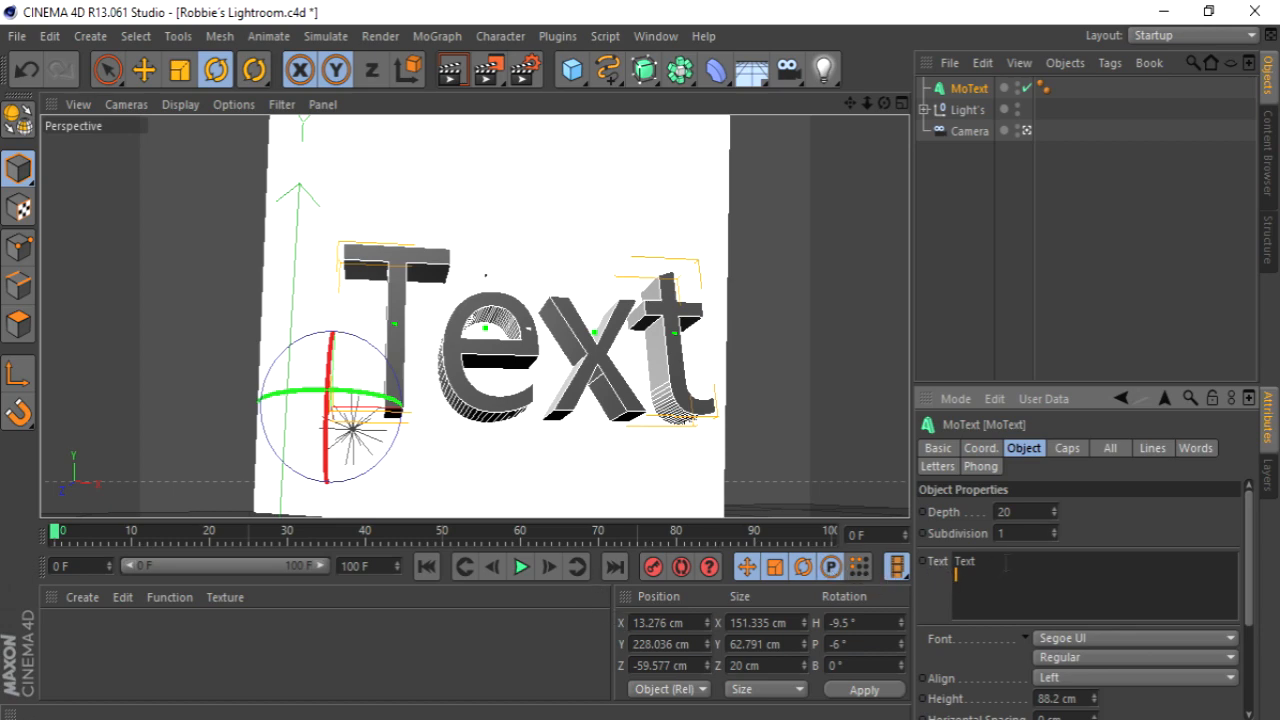
pyautogui.doubleClick(964, 561)
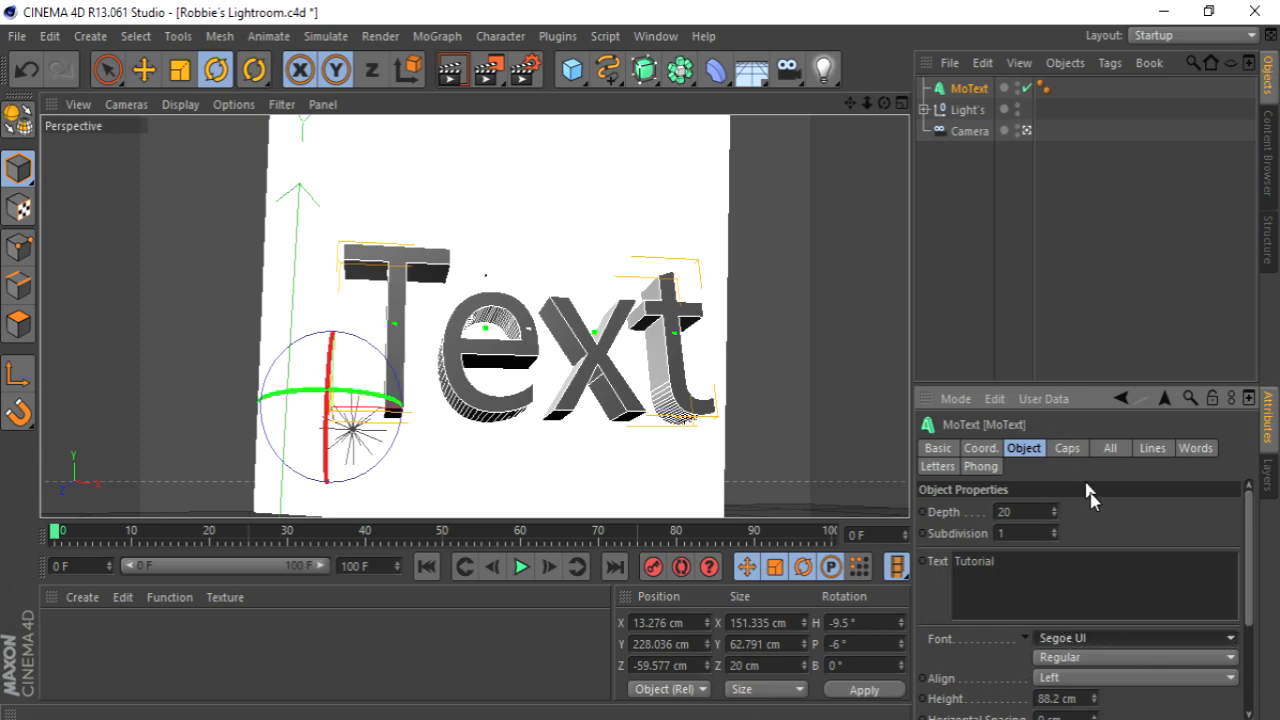
pyautogui.click(1135, 637)
pyautogui.scroll(10, 1068, 160)
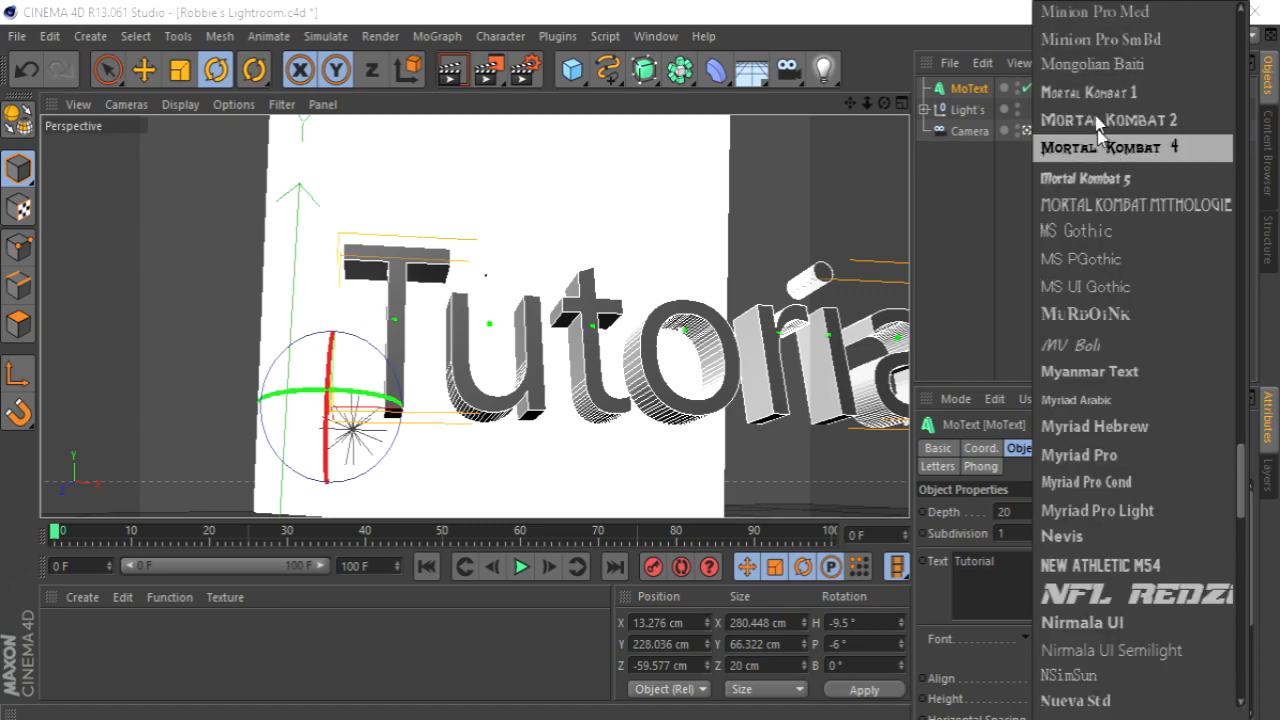
pyautogui.click(1068, 160)
# Step: Scale the TUTORIAL text down to about 42 cm height and set its horizontal spacing to -2 cm
pyautogui.click(180, 69)
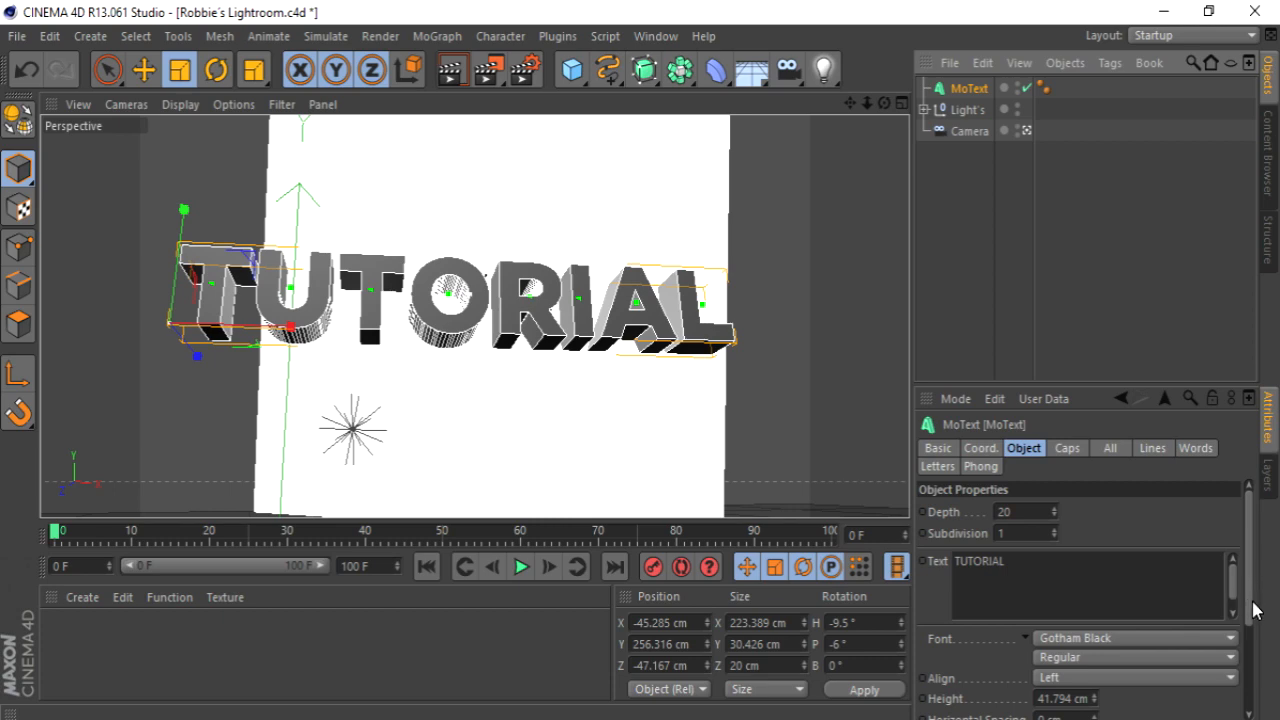
pyautogui.scroll(-3, 1250, 610)
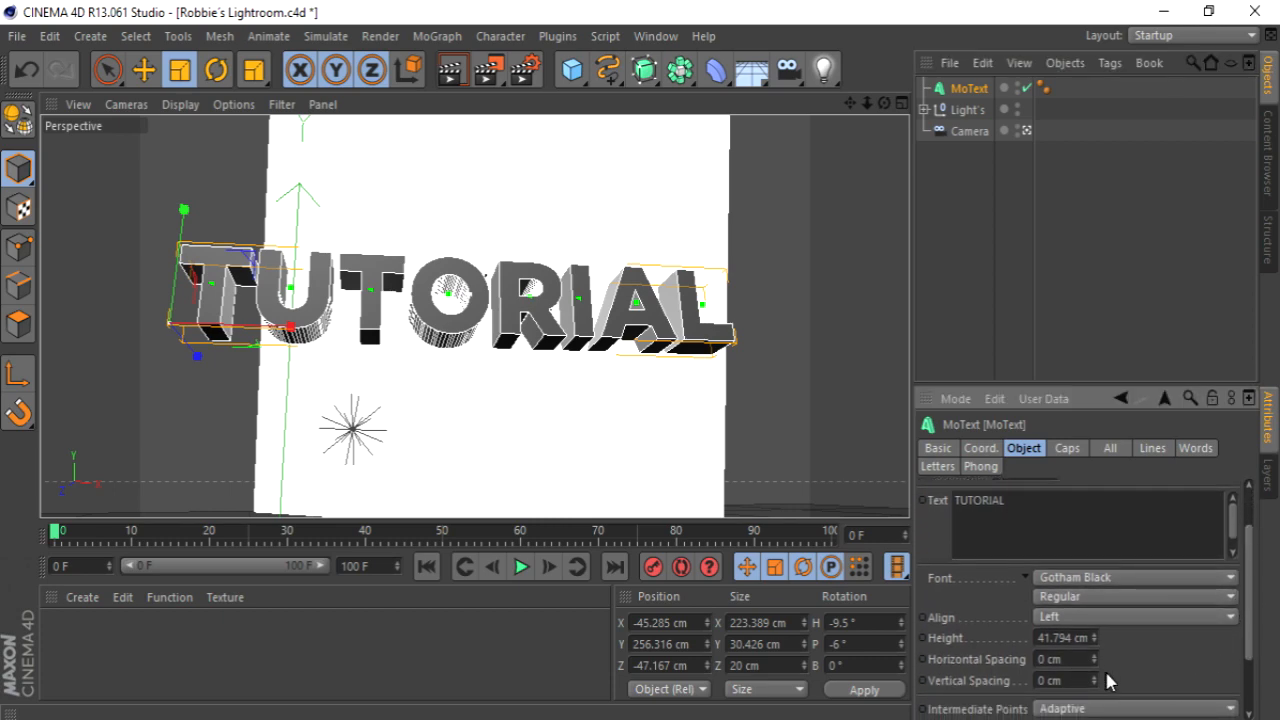
pyautogui.click(1096, 663)
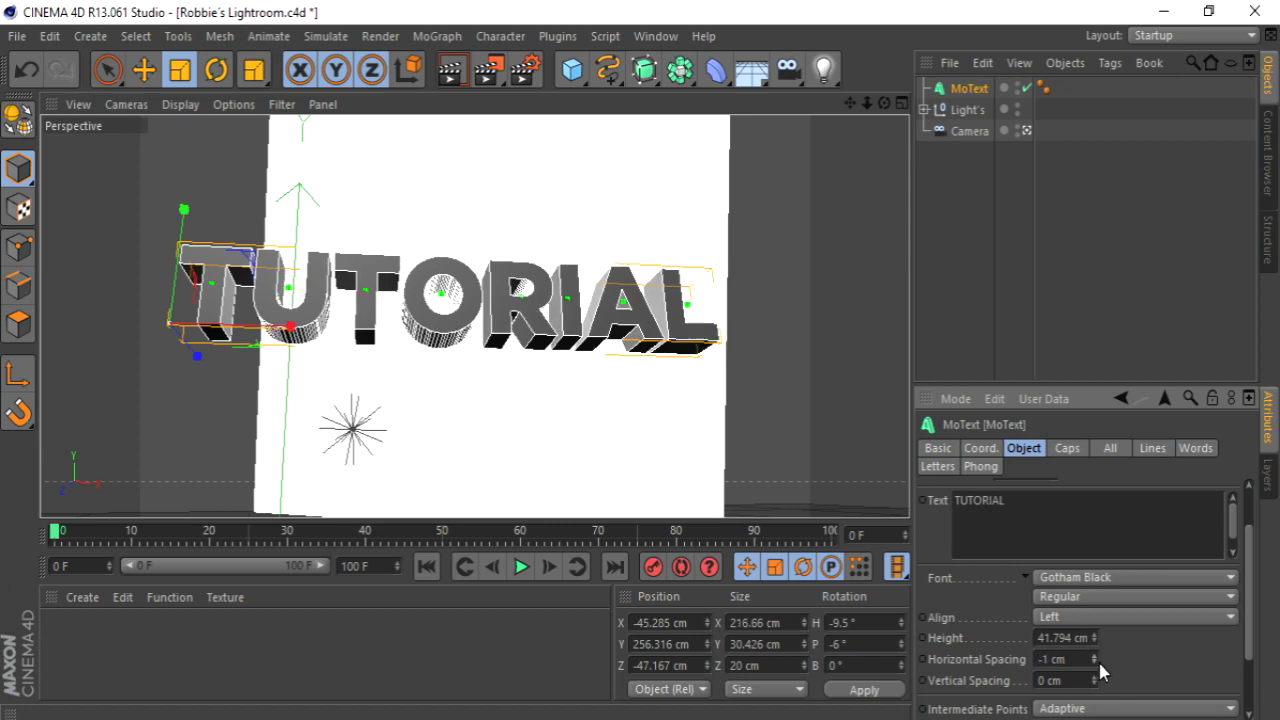
pyautogui.click(1098, 663)
pyautogui.click(1098, 663)
pyautogui.click(1098, 663)
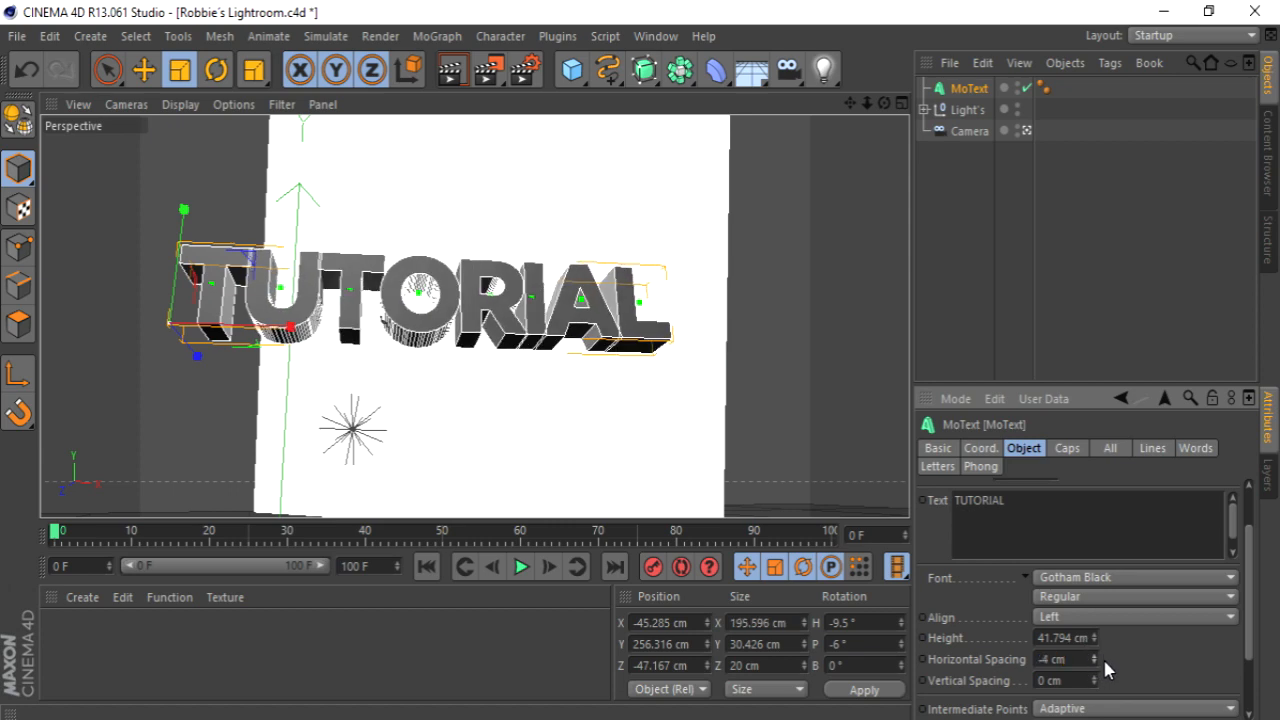
pyautogui.click(1095, 655)
pyautogui.click(1097, 655)
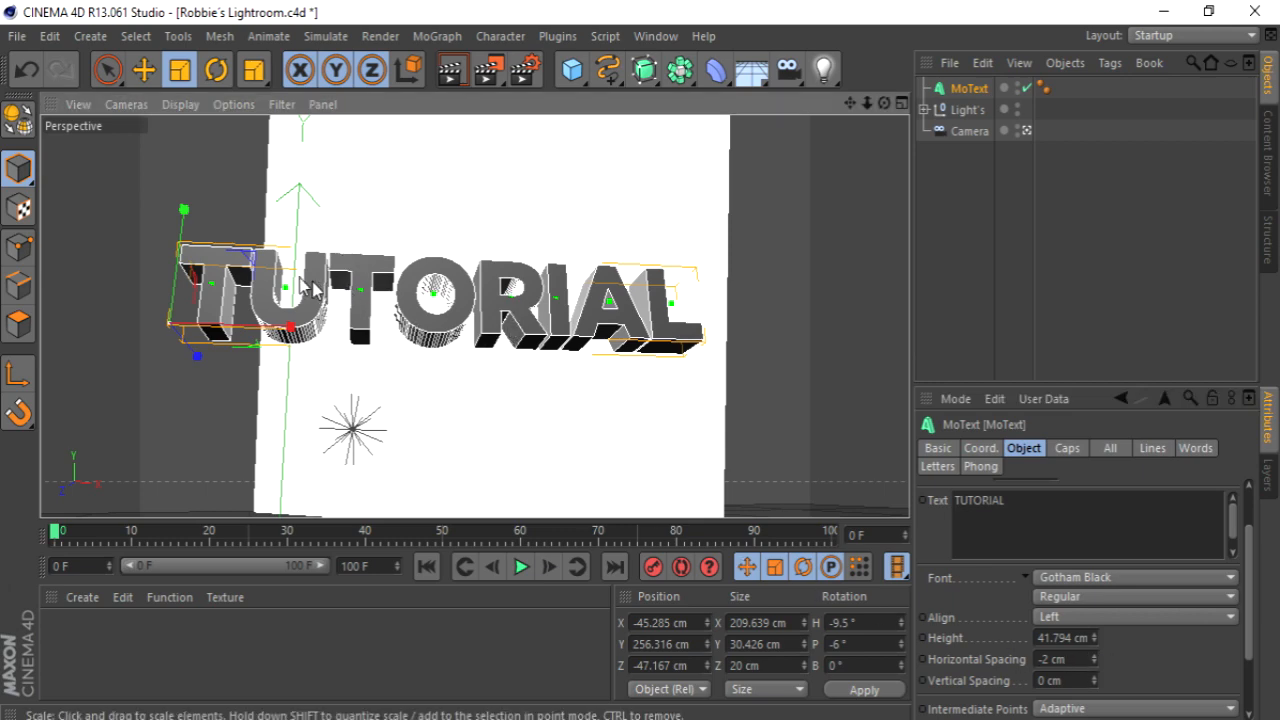
# Step: Move the TUTORIAL text across the white backdrop to about X -15 cm, Y 252 cm, Z -56 cm
pyautogui.click(144, 69)
pyautogui.moveTo(362, 323); pyautogui.dragTo(459, 314)
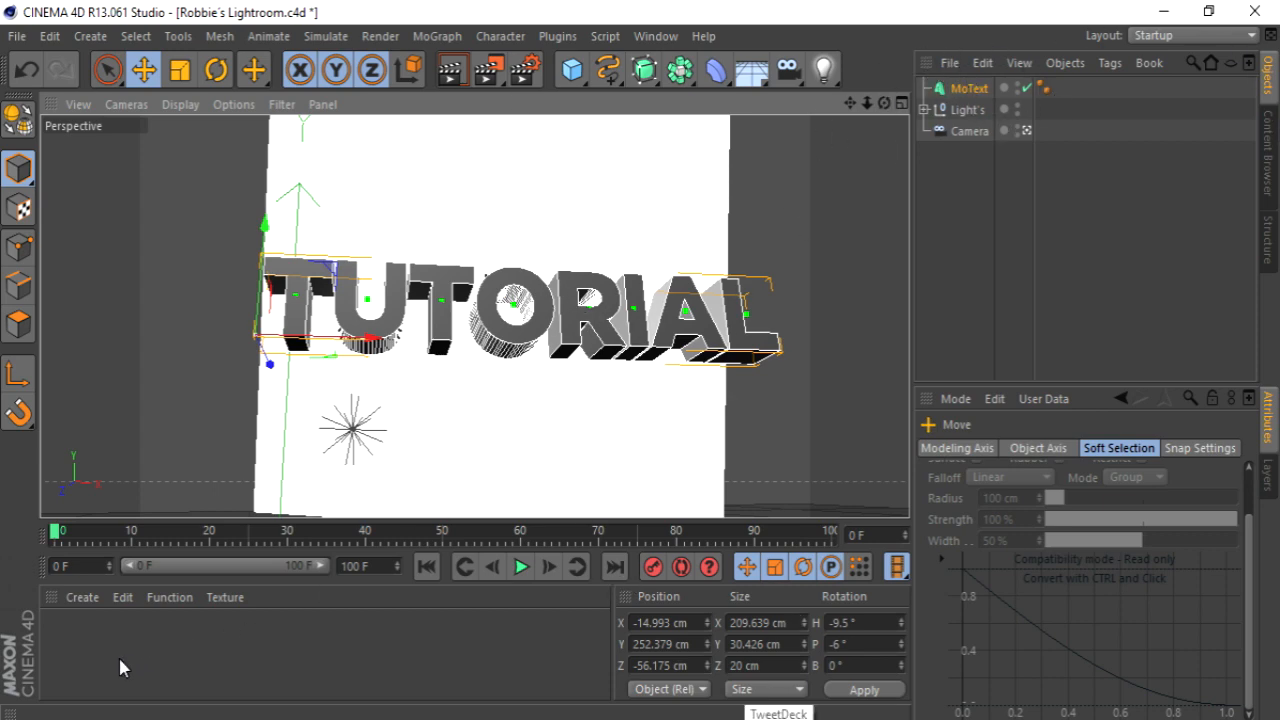
# Step: Create a new material and set its color to pure white, RGB 255, 255, 255
pyautogui.click(82, 598)
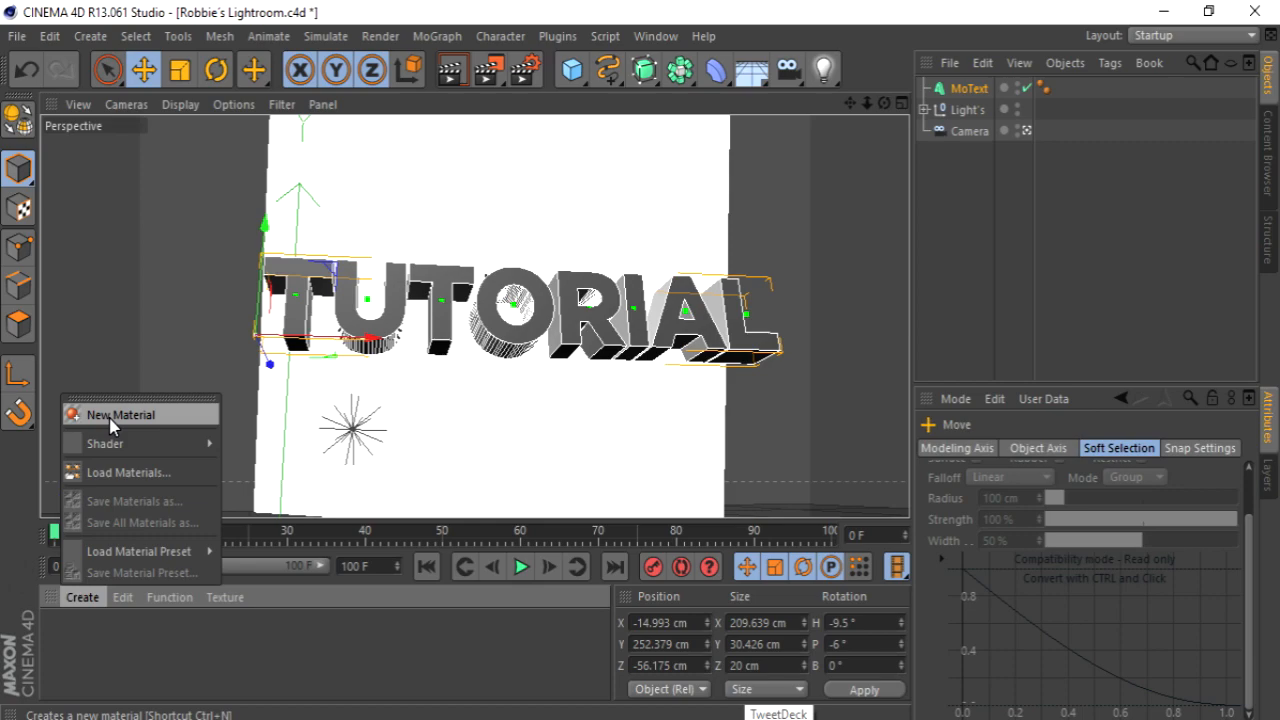
pyautogui.click(115, 418)
pyautogui.doubleClick(62, 640)
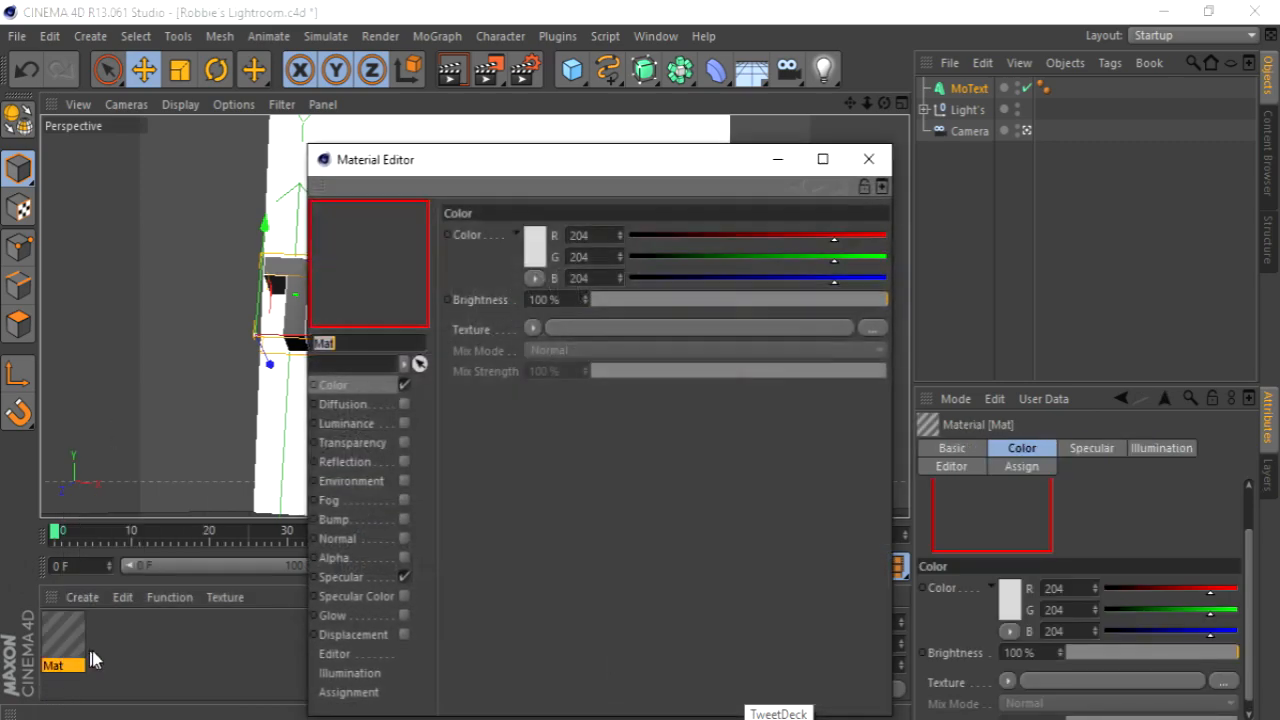
pyautogui.click(533, 246)
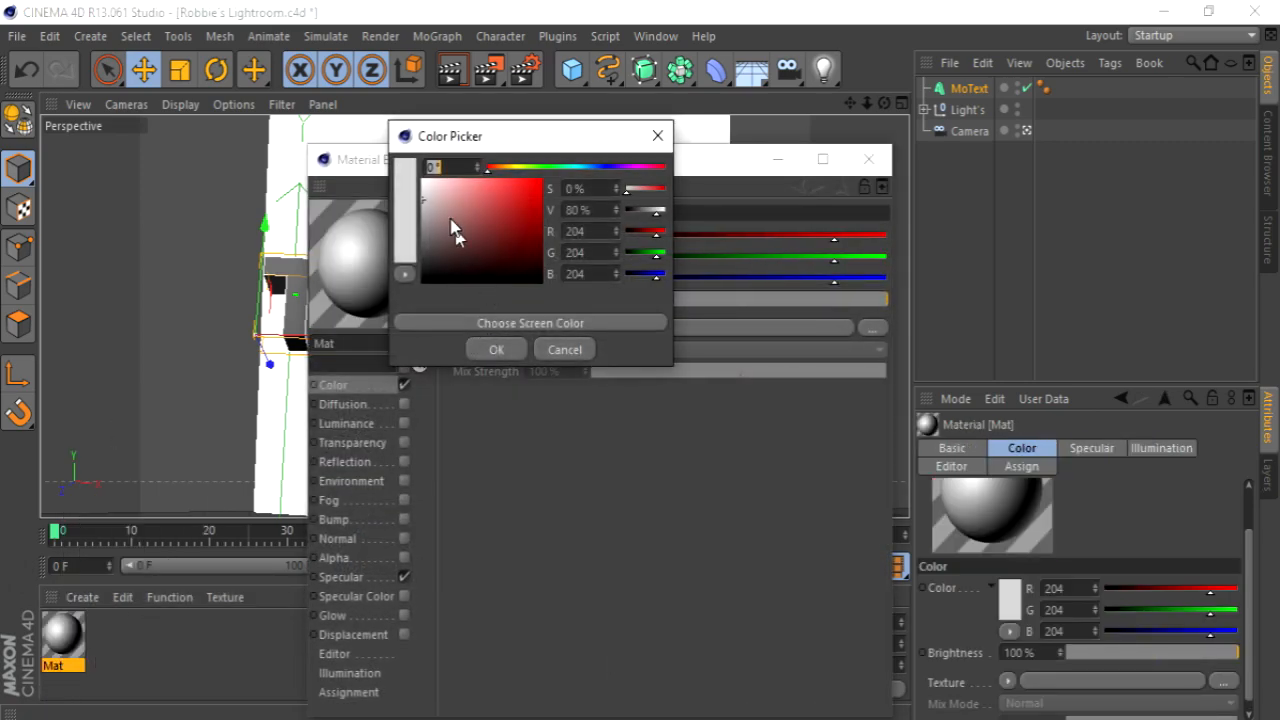
pyautogui.click(494, 348)
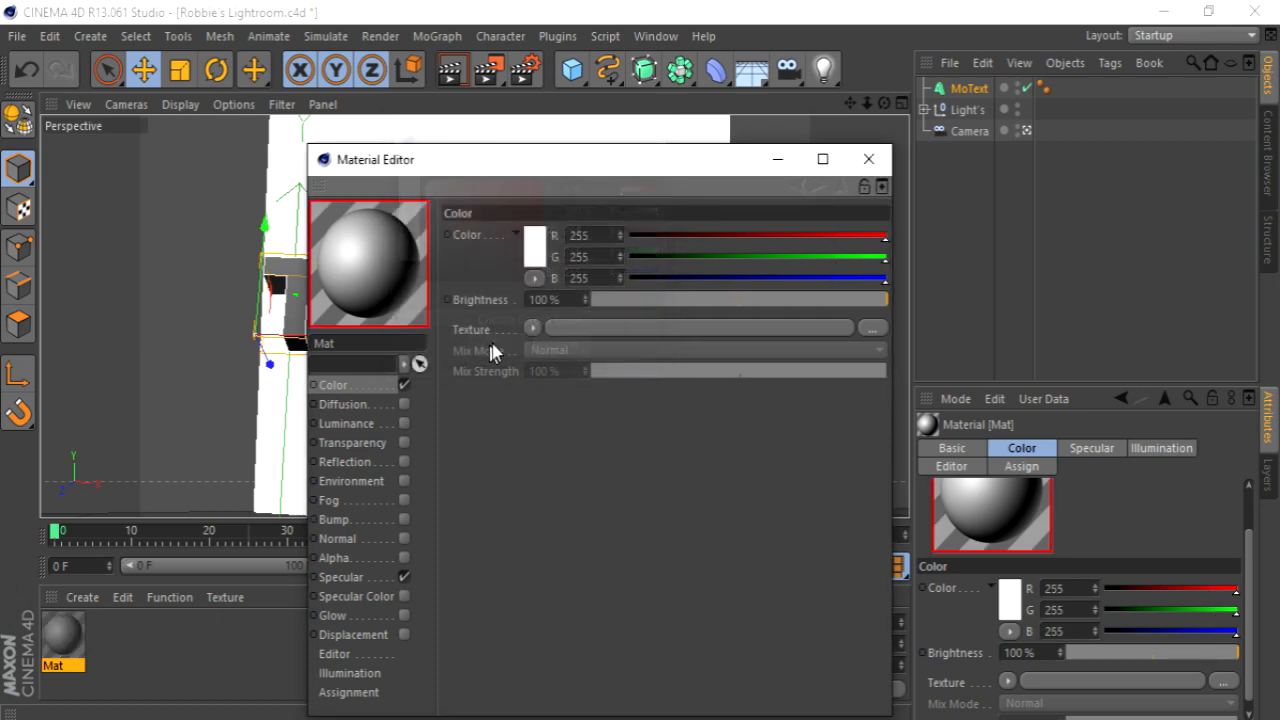
# Step: Enable the Diffusion and Alpha channels on the white material and apply it to the MoText object
pyautogui.click(404, 634)
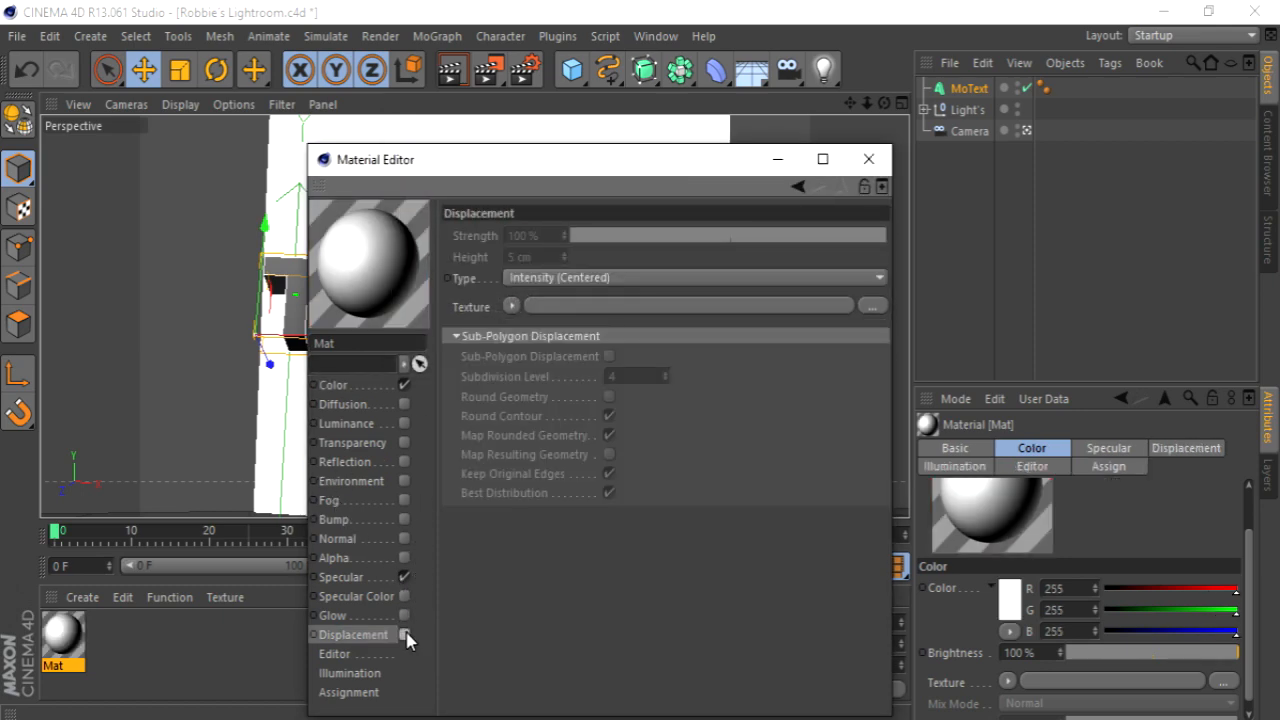
pyautogui.click(404, 634)
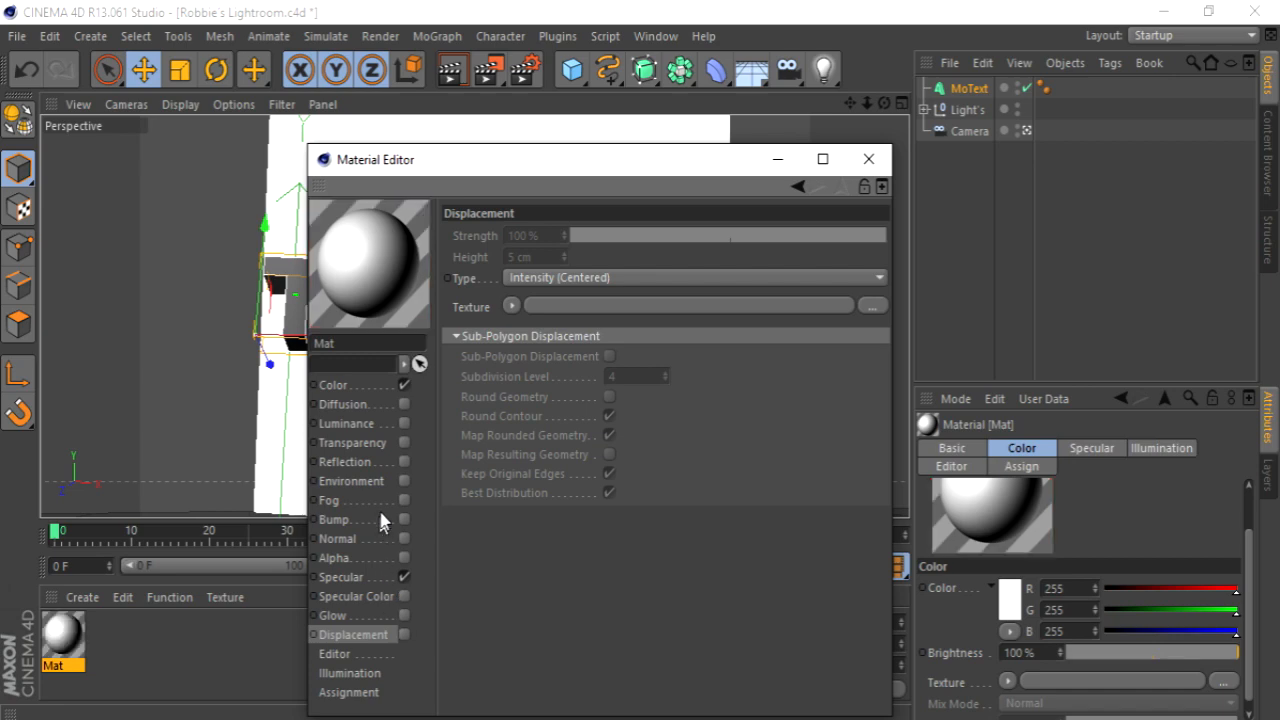
pyautogui.click(404, 404)
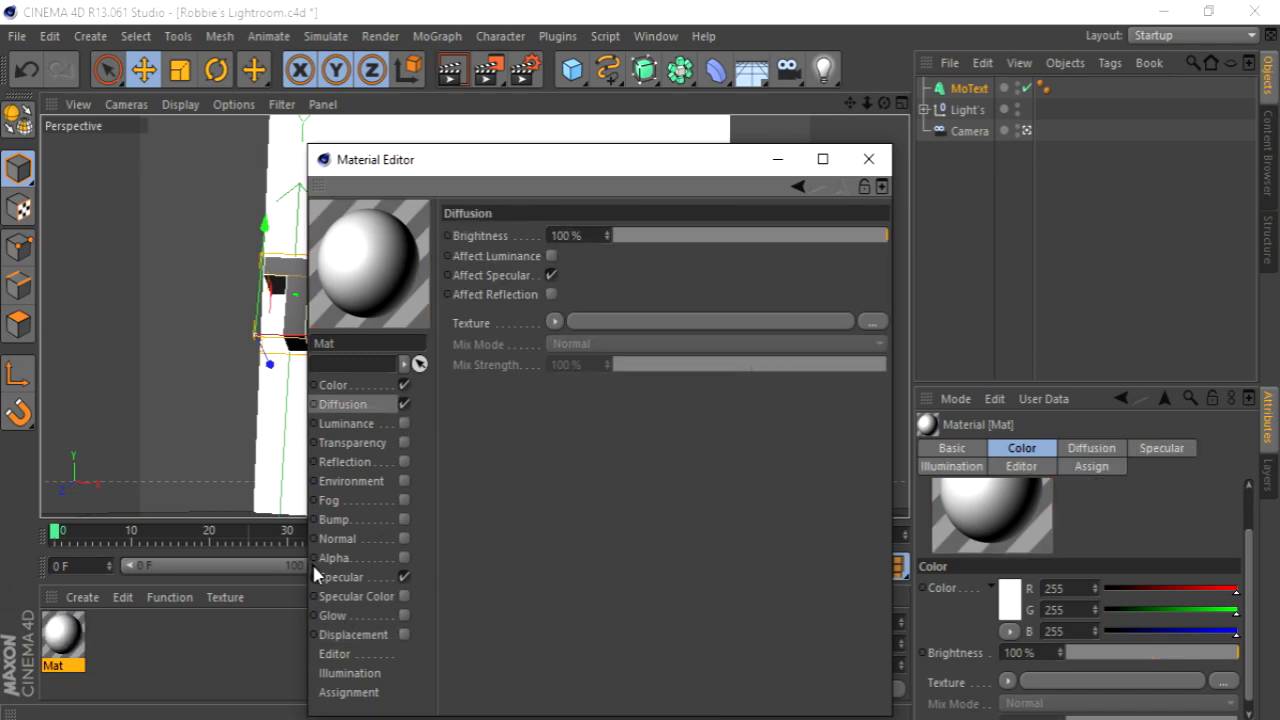
pyautogui.click(404, 558)
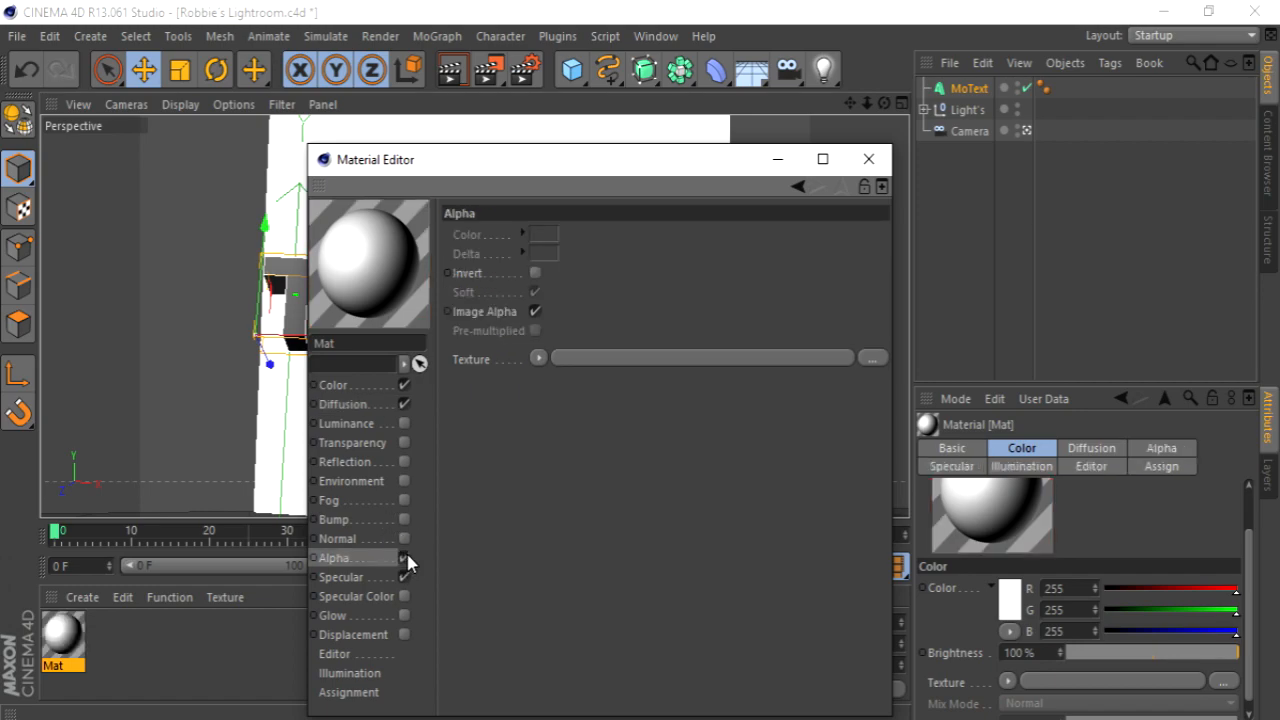
pyautogui.click(869, 161)
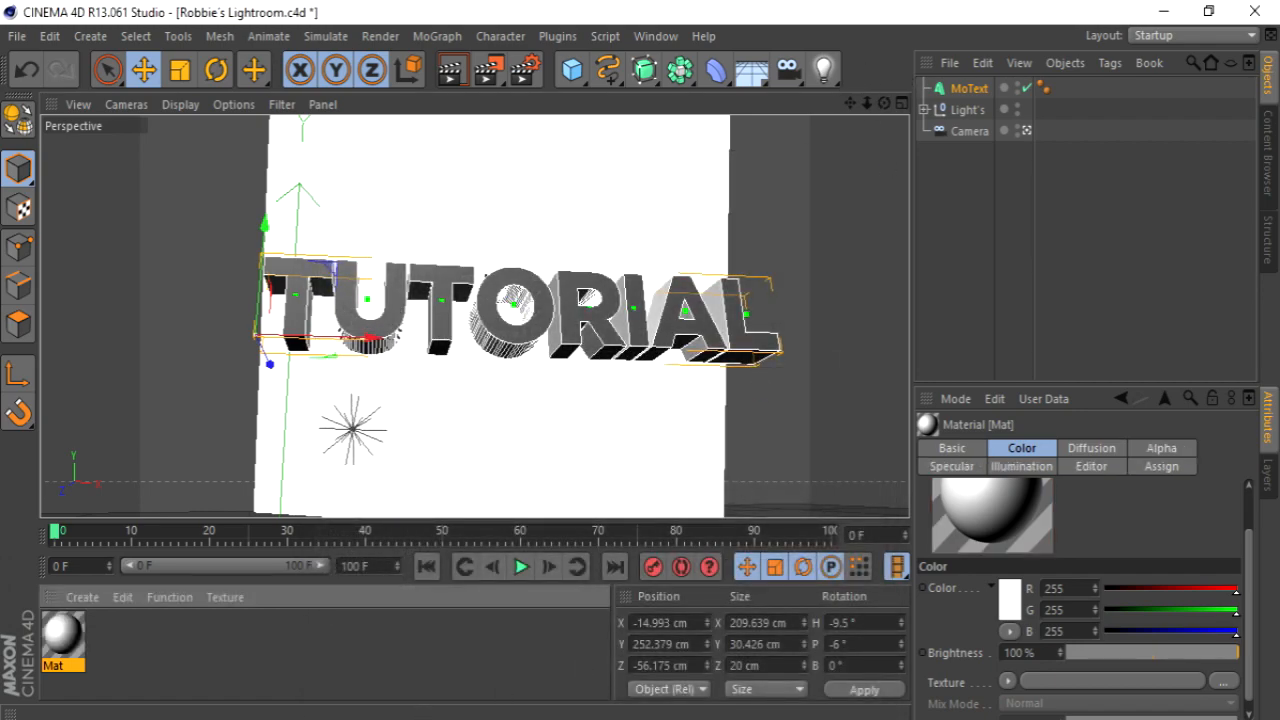
pyautogui.moveTo(65, 628); pyautogui.dragTo(985, 93)
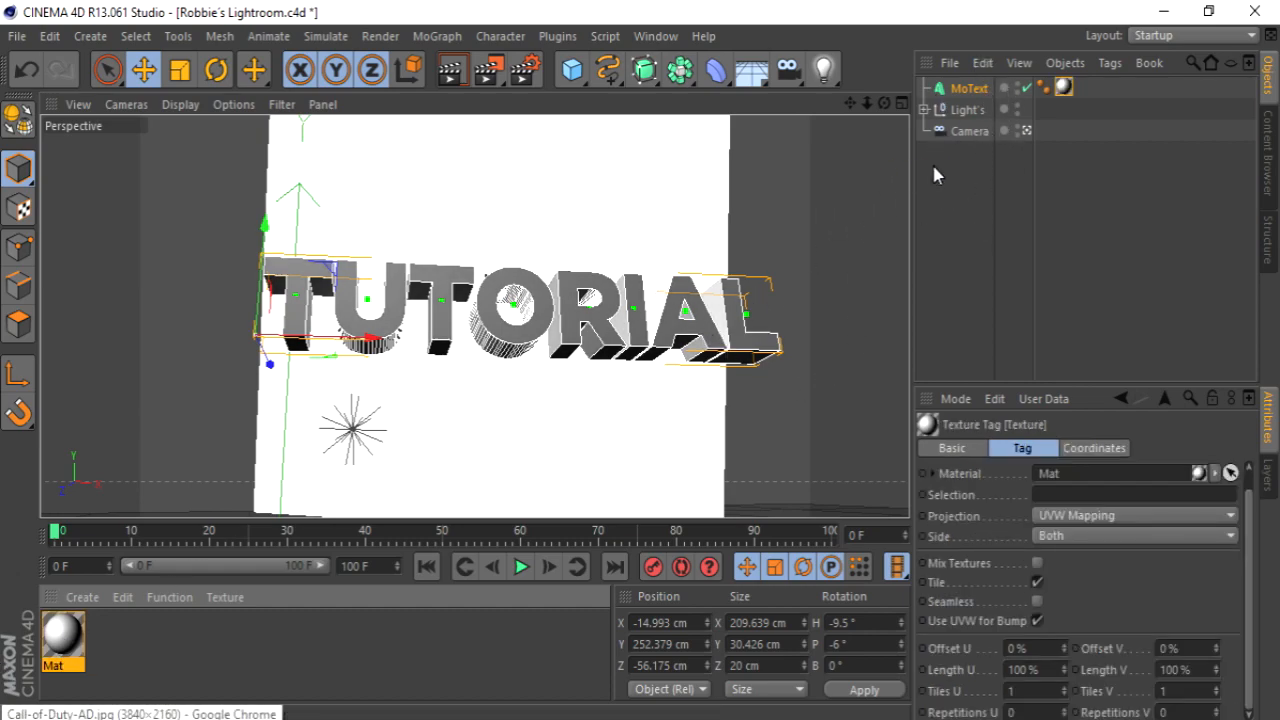
# Step: Try rotating the Light's group and the Camera together to a pitch of about 60°, and view the text up close
pyautogui.click(966, 111)
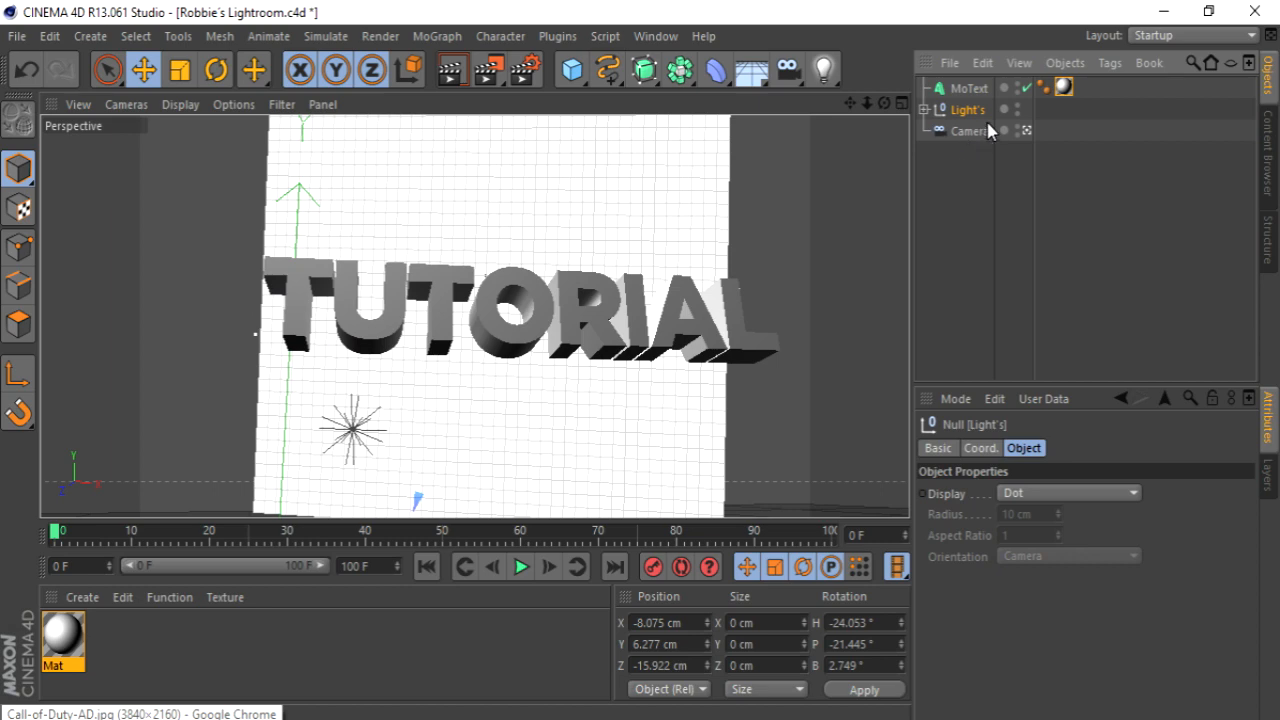
pyautogui.keyDown('shift'); pyautogui.click(970, 131); pyautogui.keyUp('shift')
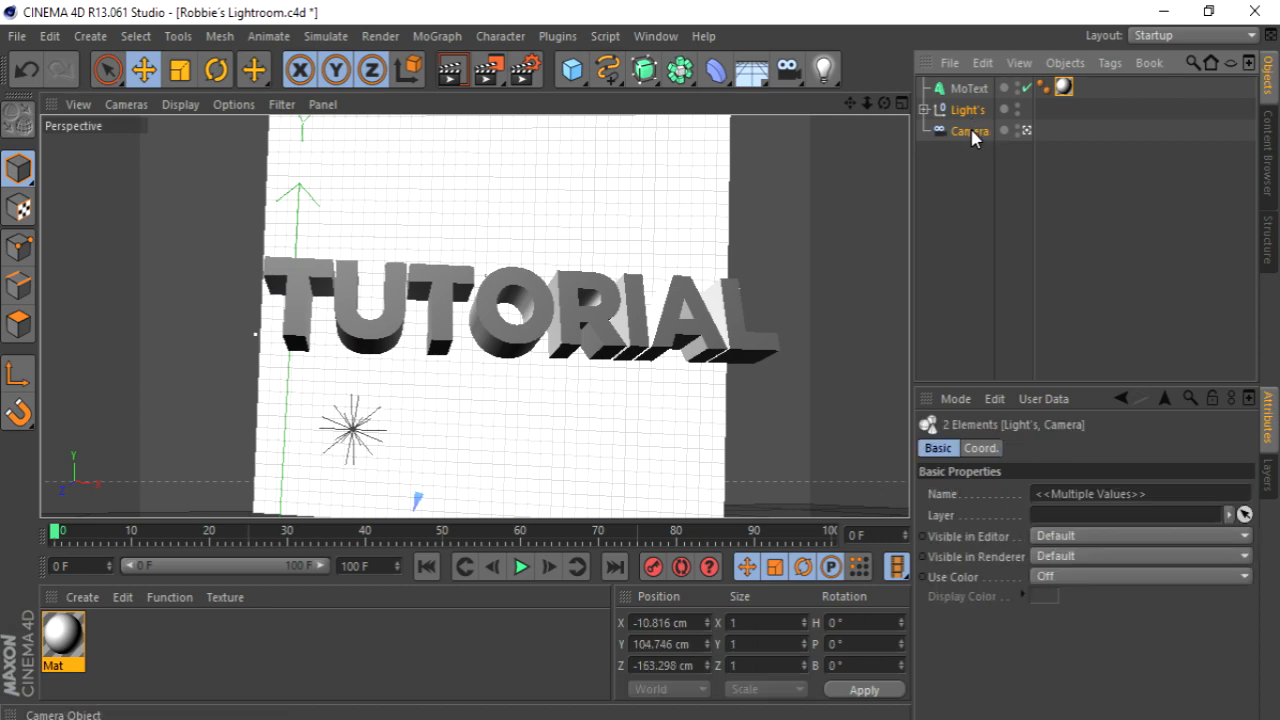
pyautogui.click(216, 70)
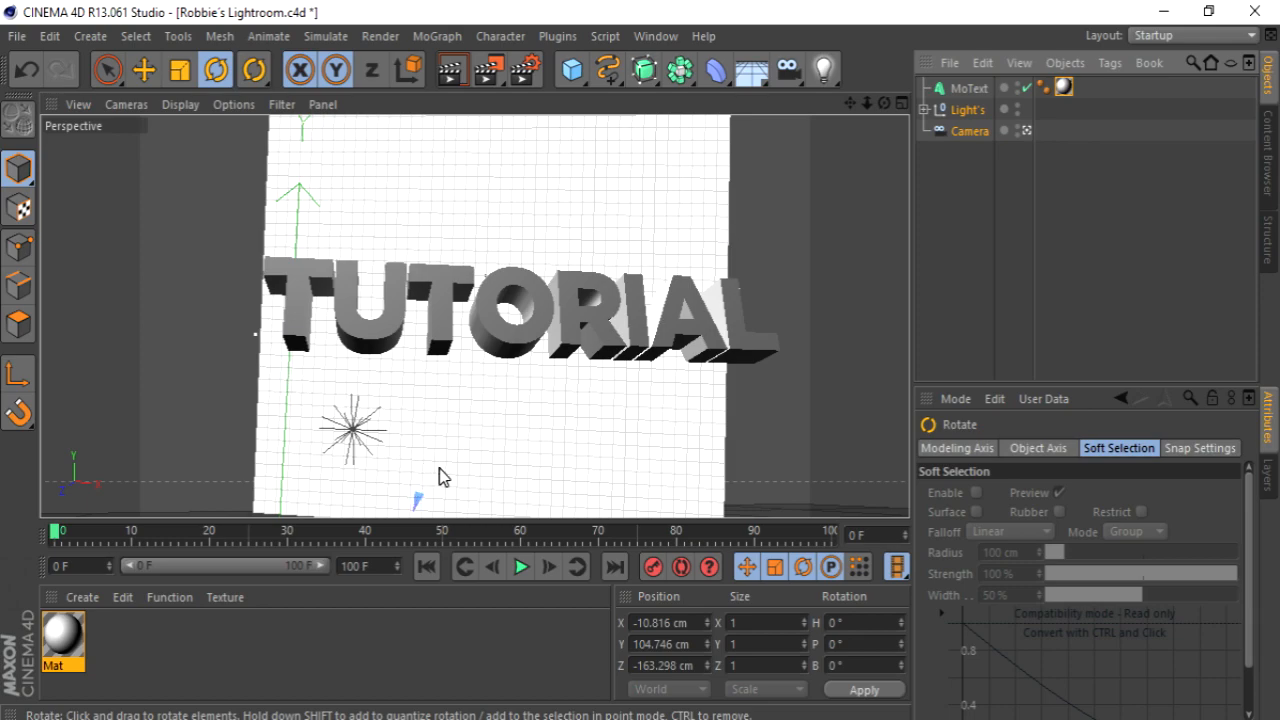
pyautogui.press('h')
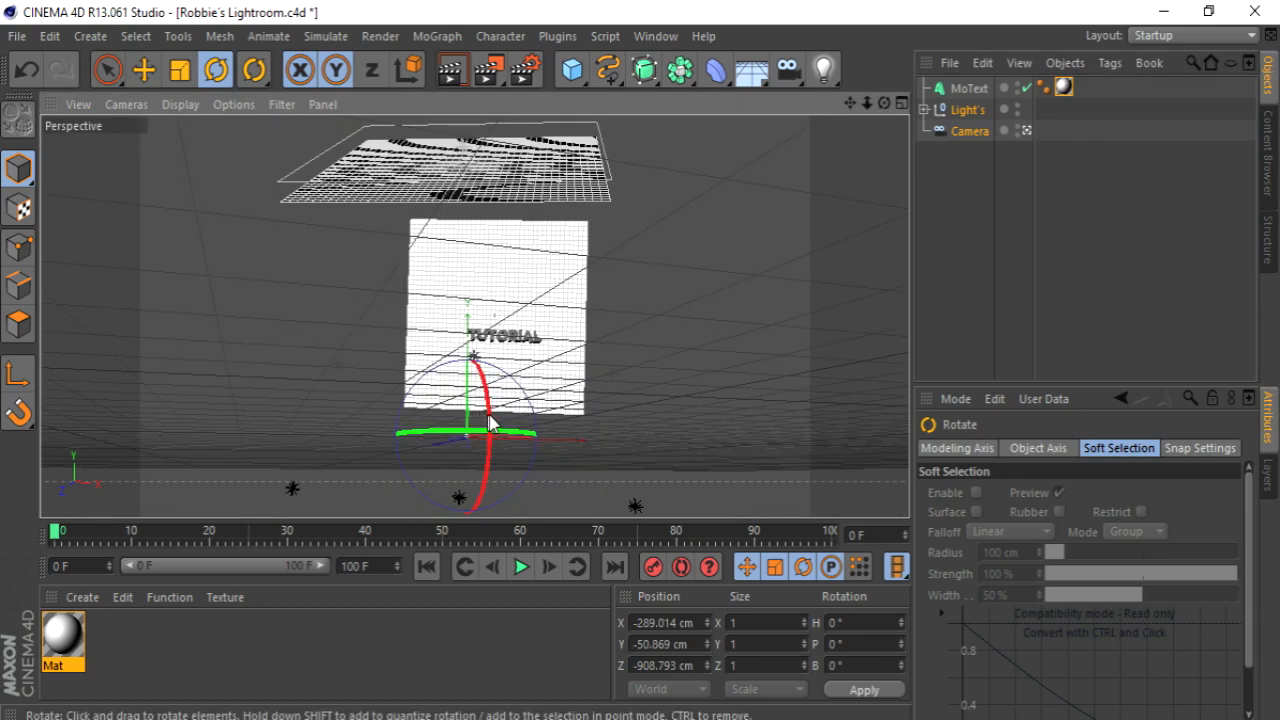
pyautogui.moveTo(489, 420); pyautogui.dragTo(476, 462)
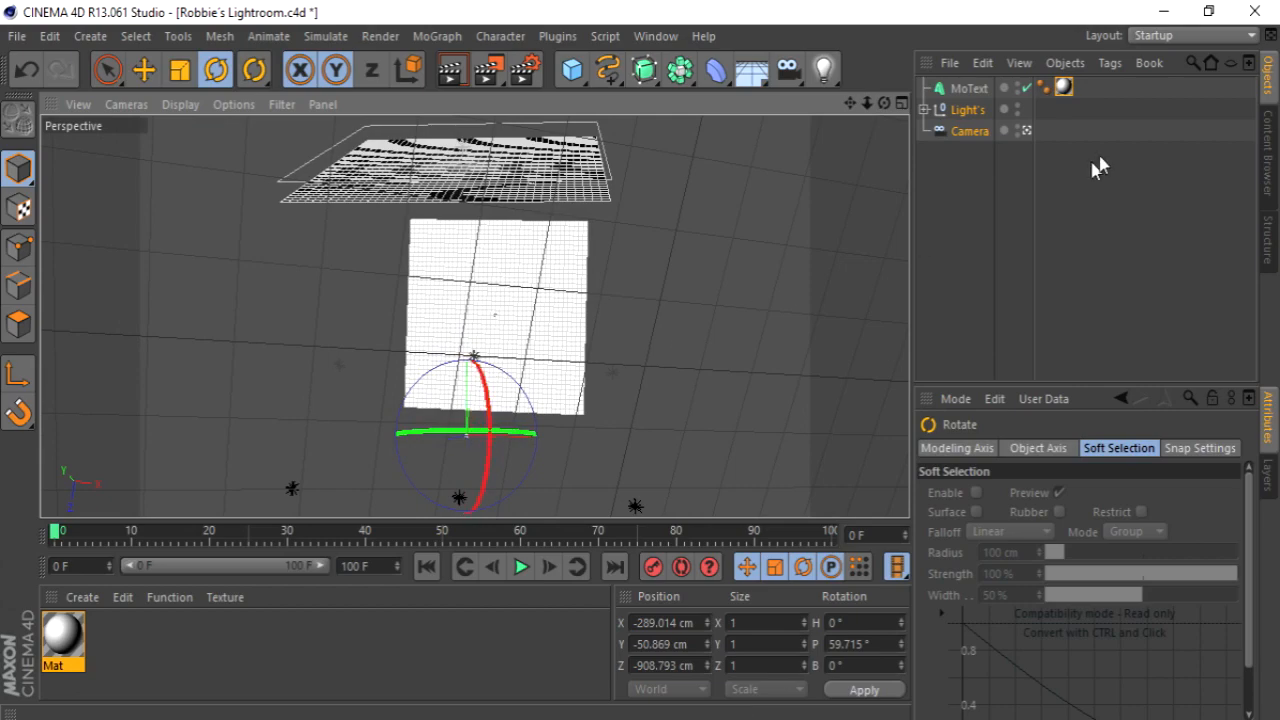
pyautogui.click(969, 88)
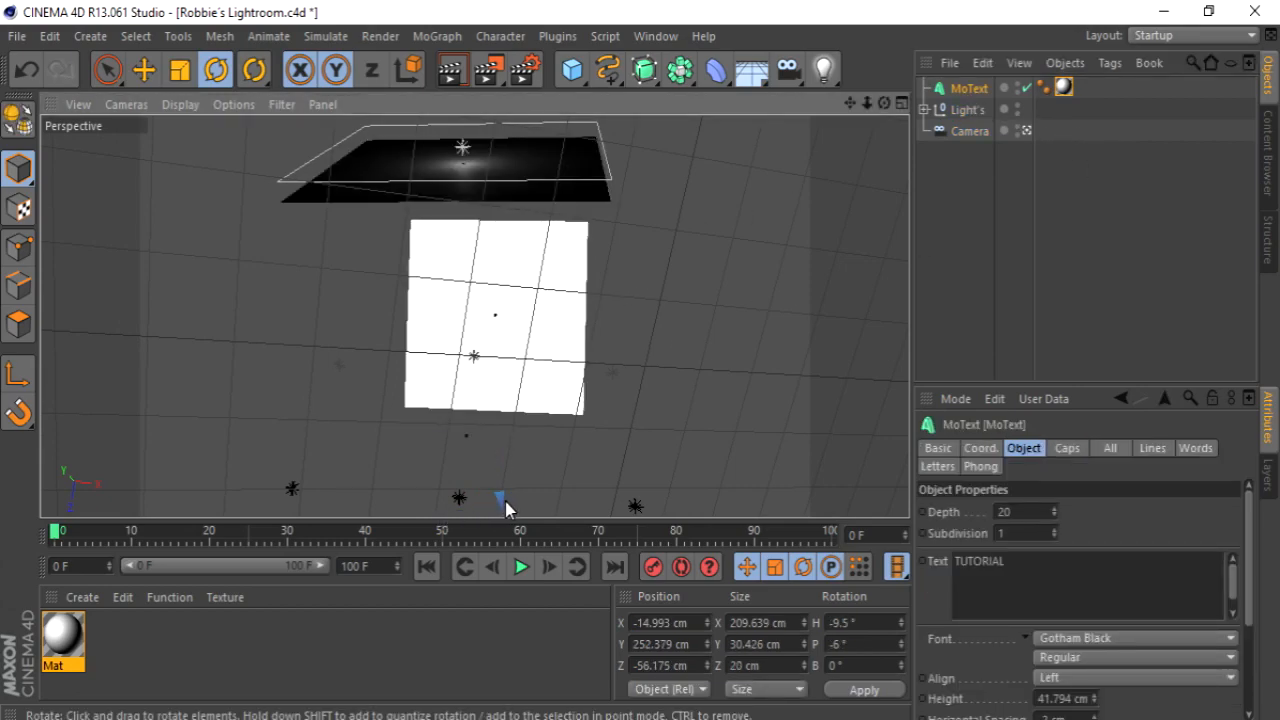
pyautogui.press('o')
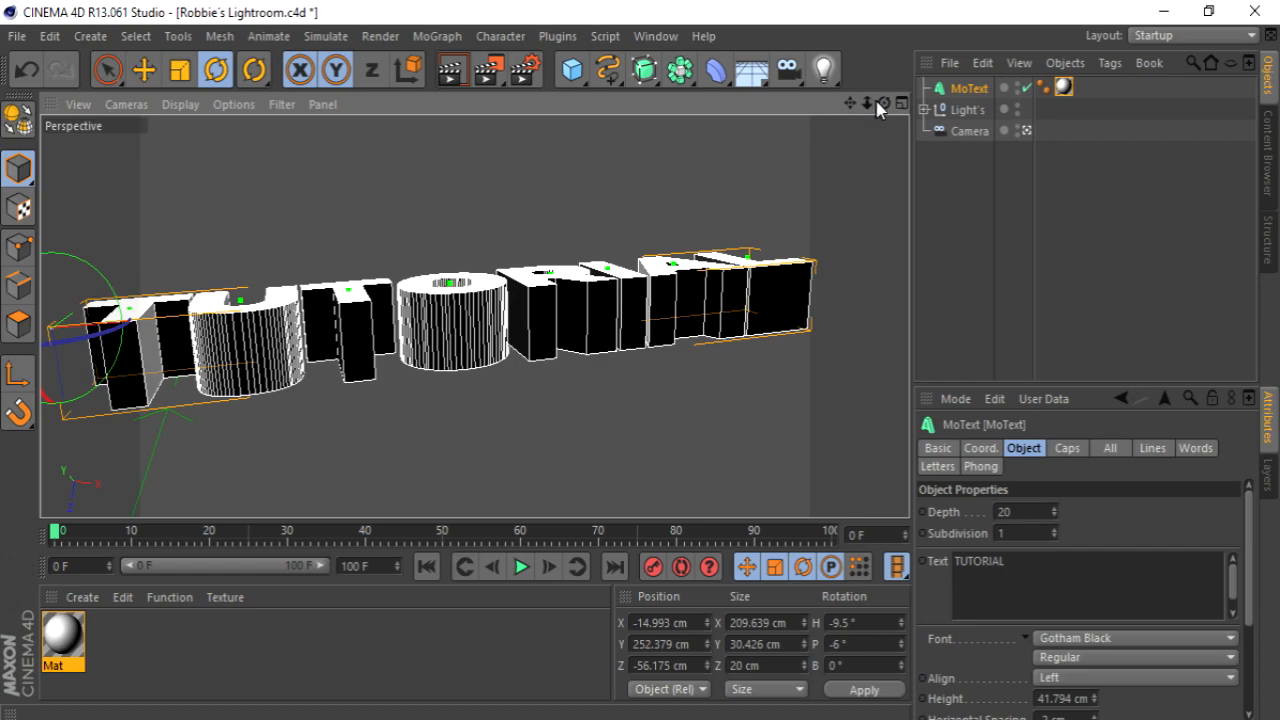
pyautogui.moveTo(884, 103)
pyautogui.mouseDown()
pyautogui.moveTo(940, 170)
pyautogui.moveTo(910, 160)
pyautogui.moveTo(955, 190)
pyautogui.moveTo(860, 125)
pyautogui.moveTo(895, 90)
pyautogui.moveTo(850, 140)
pyautogui.moveTo(890, 180)
pyautogui.moveTo(835, 135)
pyautogui.moveTo(870, 115)
pyautogui.moveTo(900, 140)
pyautogui.moveTo(891, 100)
pyautogui.mouseUp()
# Step: Undo the combined rotation of the Light's group and the Camera
pyautogui.click(27, 77)
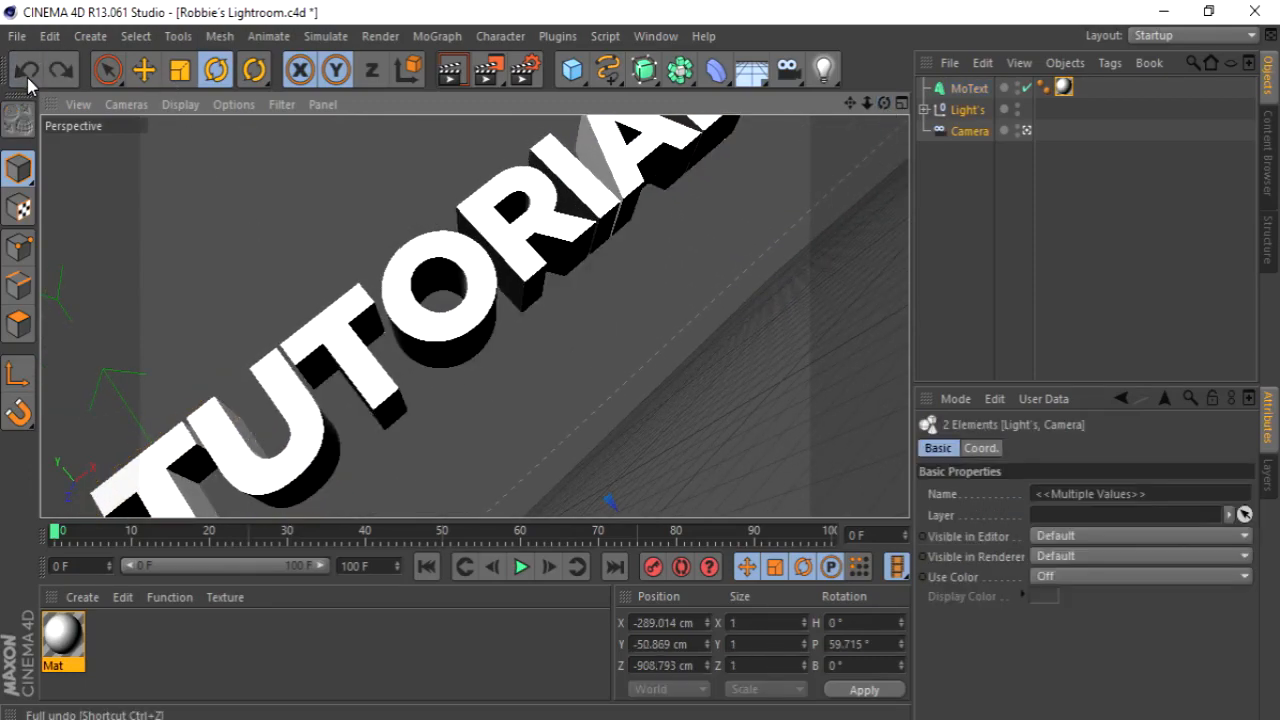
pyautogui.click(27, 77)
pyautogui.click(27, 77)
pyautogui.click(27, 77)
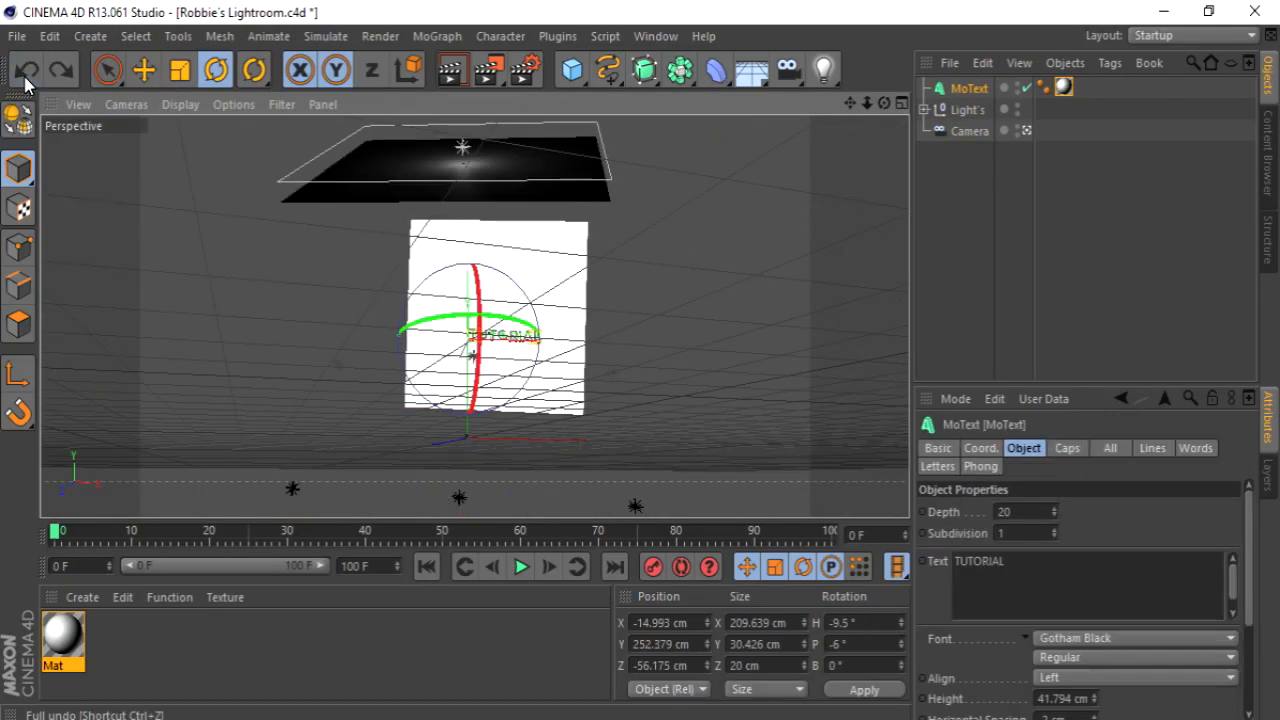
# Step: Rotate only the Light's null to about H -206°, P 152°, B 183° so the lights face the front of the TUTORIAL text
pyautogui.click(969, 130)
pyautogui.click(958, 113)
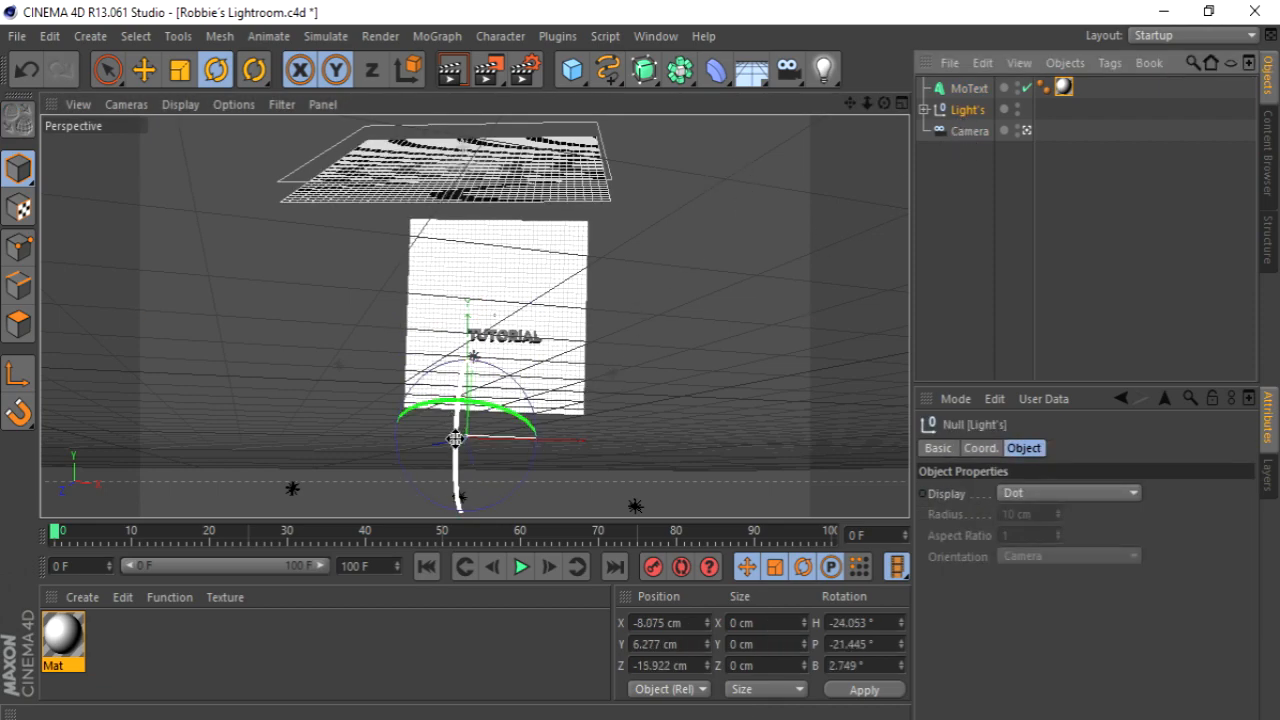
pyautogui.moveTo(457, 495); pyautogui.dragTo(453, 458)
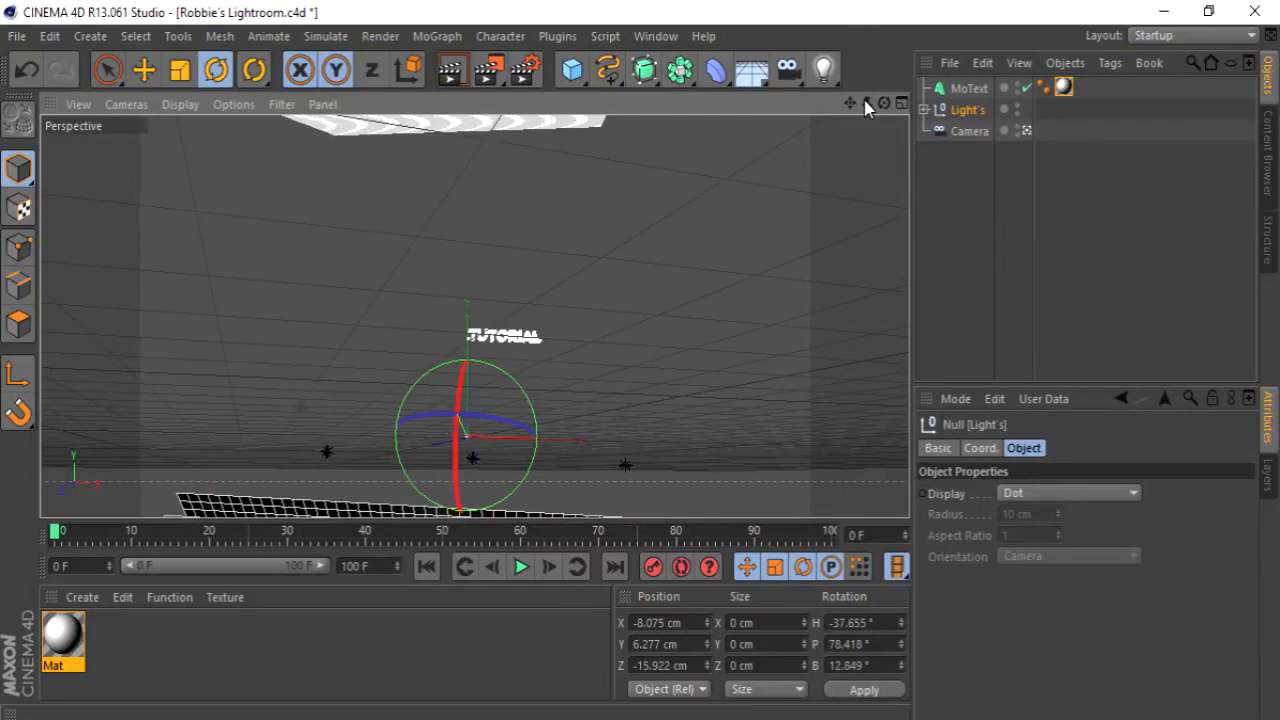
pyautogui.moveTo(866, 105); pyautogui.dragTo(763, 109)
pyautogui.moveTo(868, 105)
pyautogui.mouseDown()
pyautogui.moveTo(890, 105)
pyautogui.moveTo(866, 106)
pyautogui.mouseUp()
pyautogui.press('h')
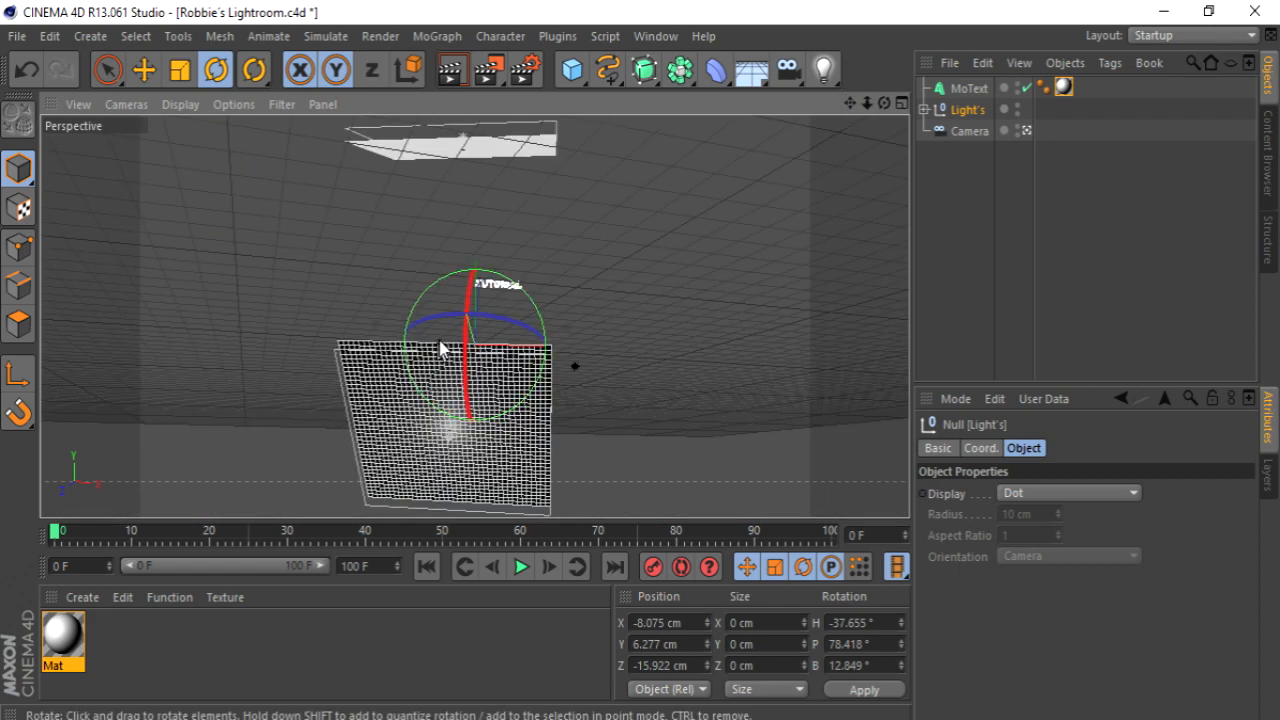
pyautogui.moveTo(445, 345); pyautogui.dragTo(463, 216)
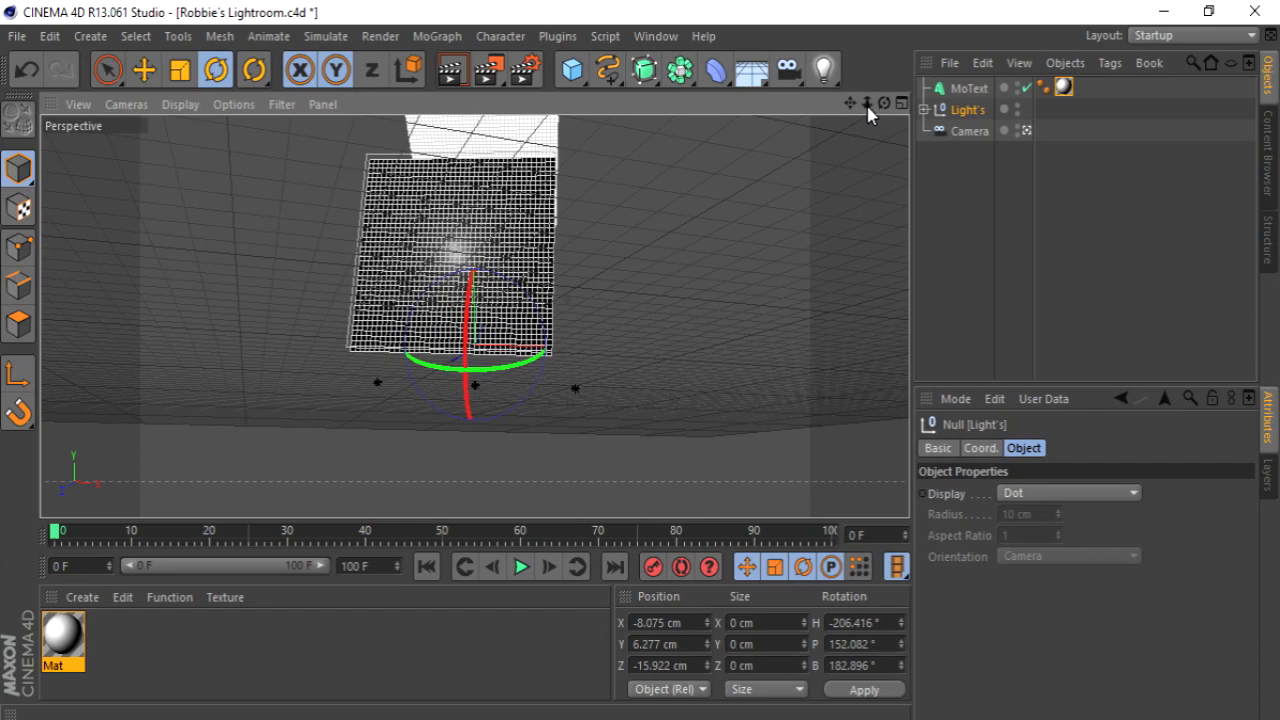
pyautogui.moveTo(867, 106); pyautogui.dragTo(753, 259)
pyautogui.moveTo(867, 104); pyautogui.dragTo(850, 140)
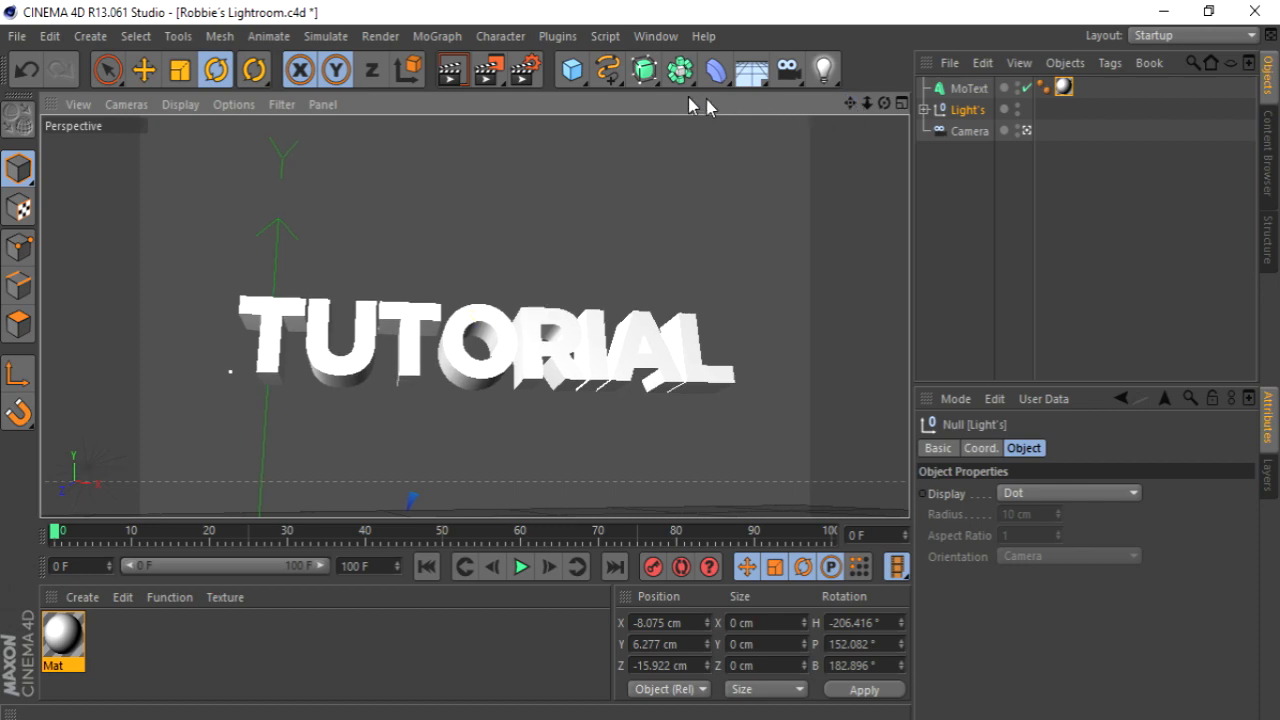
# Step: Review the Ambient Occlusion and Global Illumination render settings and disable Object Glow
pyautogui.click(536, 77)
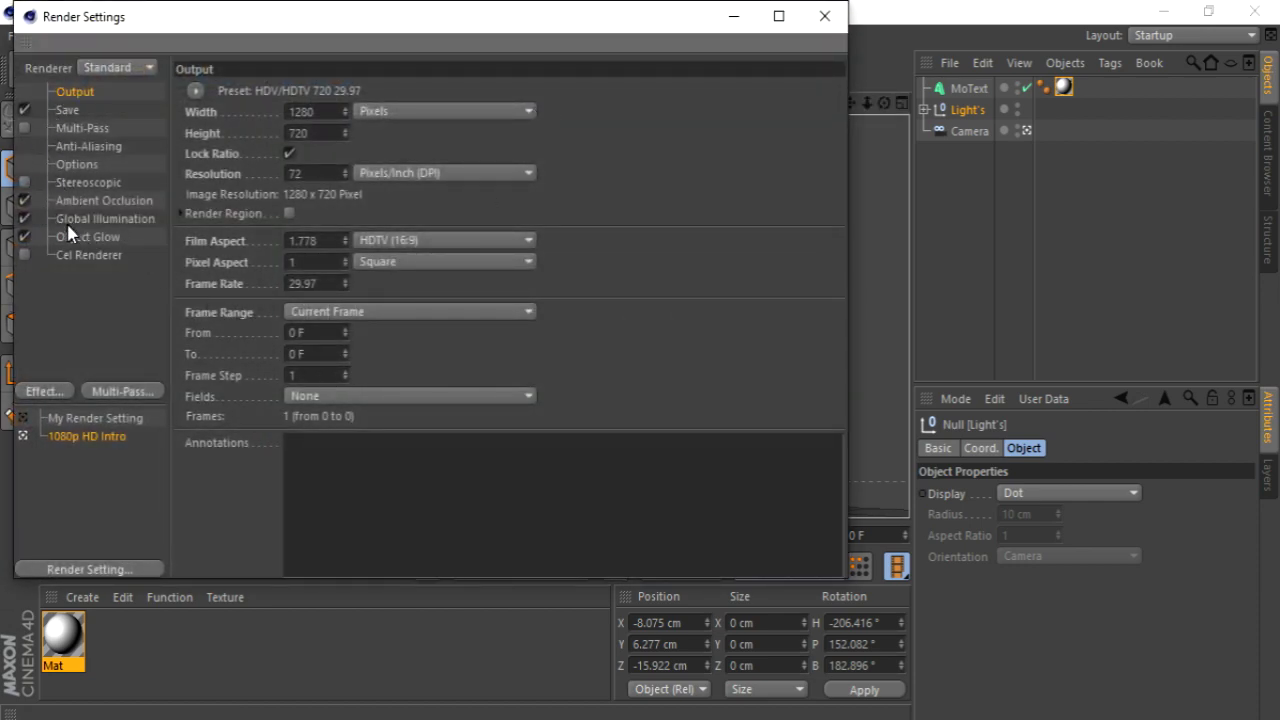
pyautogui.click(86, 201)
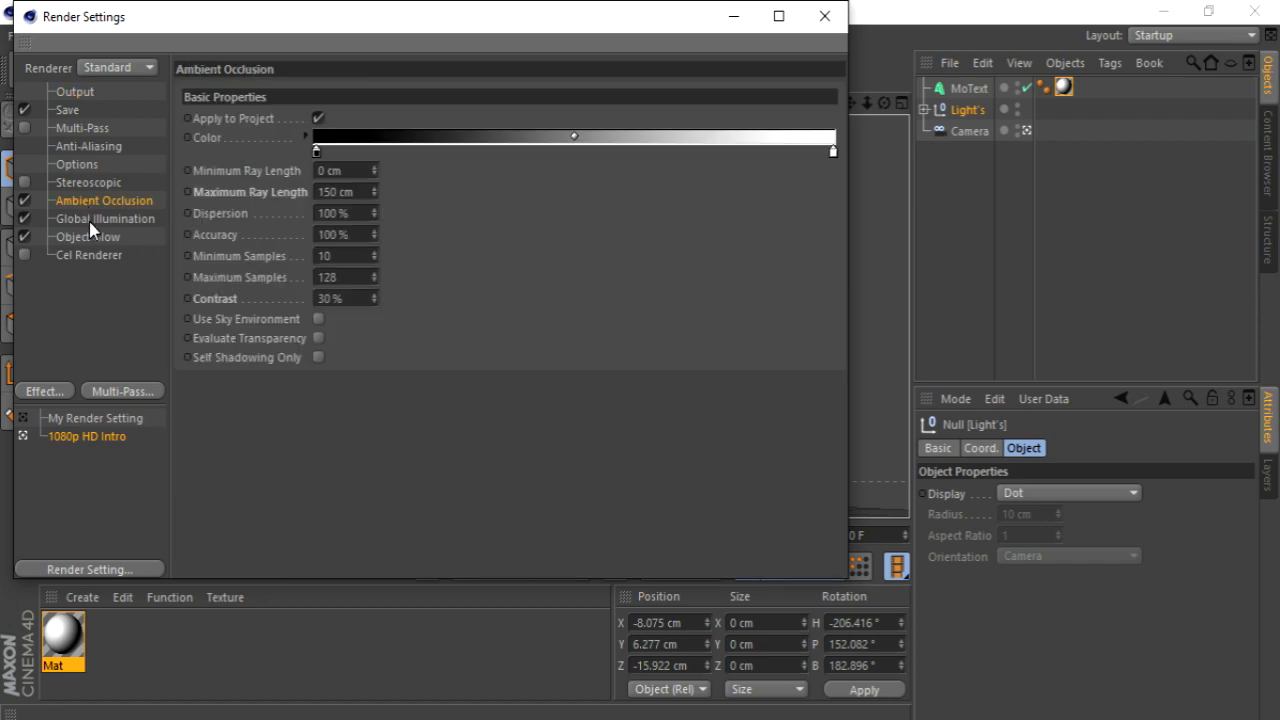
pyautogui.click(100, 219)
pyautogui.click(93, 237)
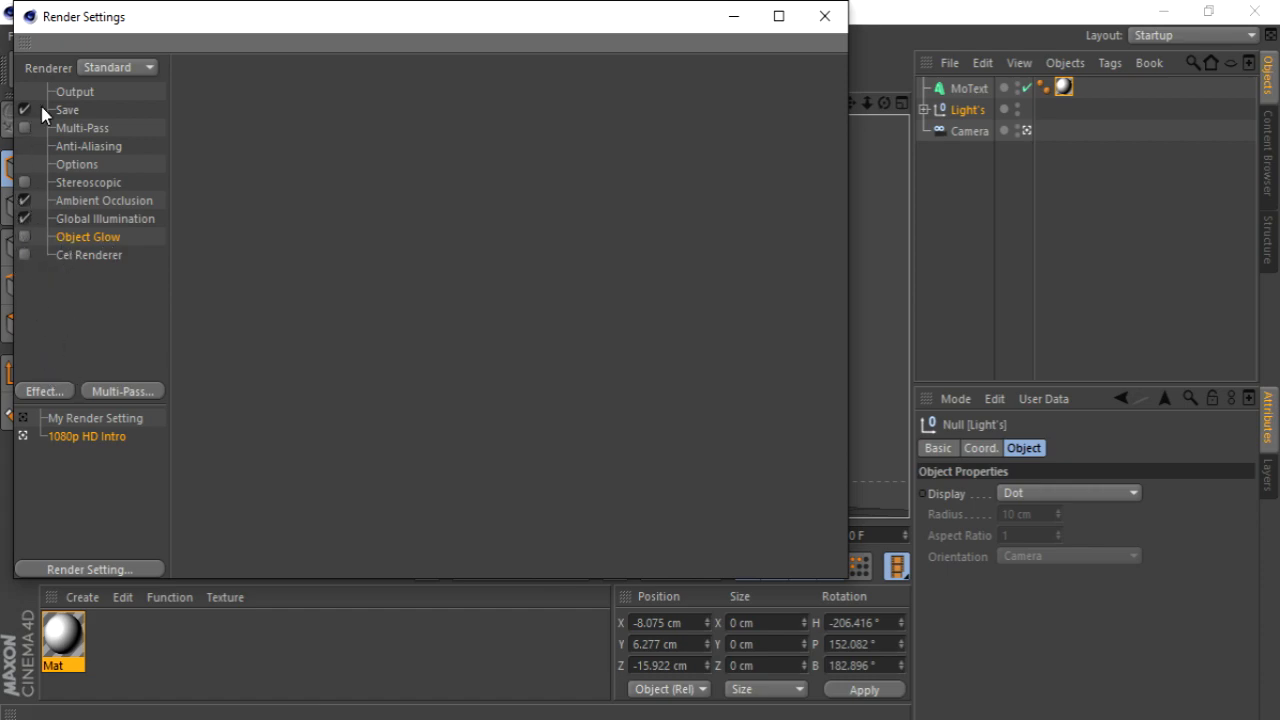
# Step: Enable Multi-Pass in the render settings, and add the Cylindrical Lens effect but leave it switched off
pyautogui.click(30, 395)
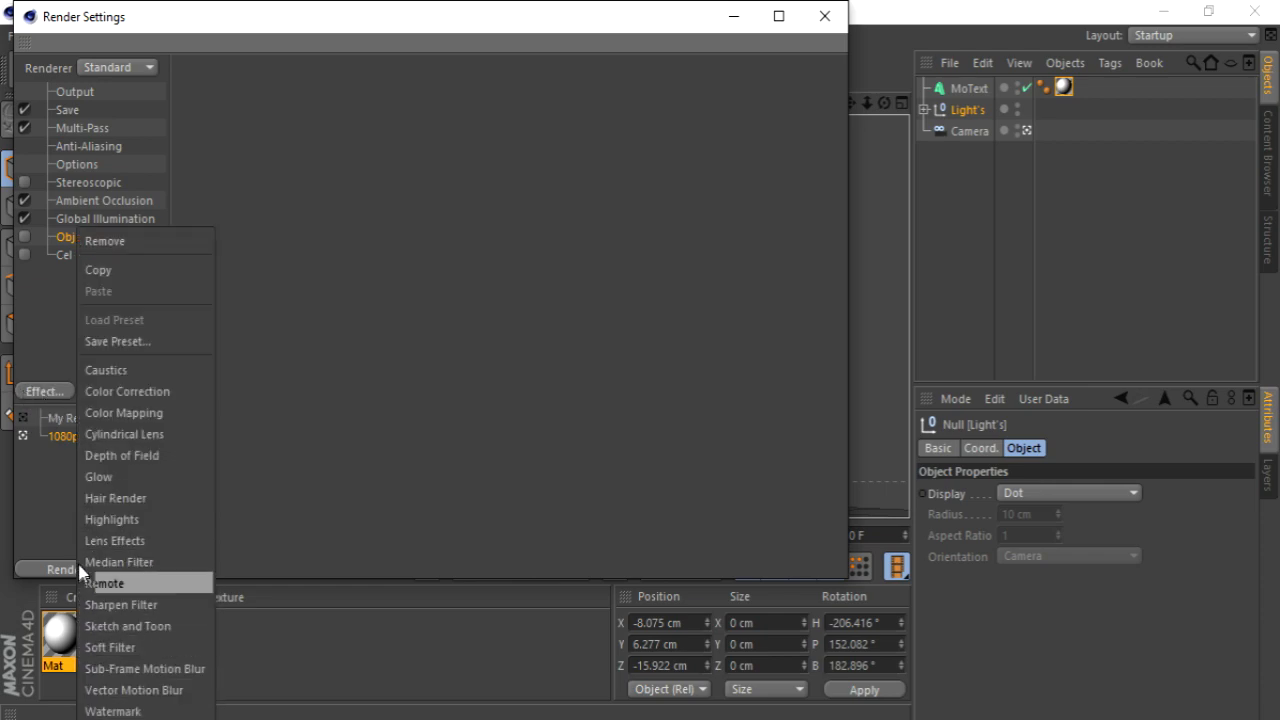
pyautogui.click(129, 436)
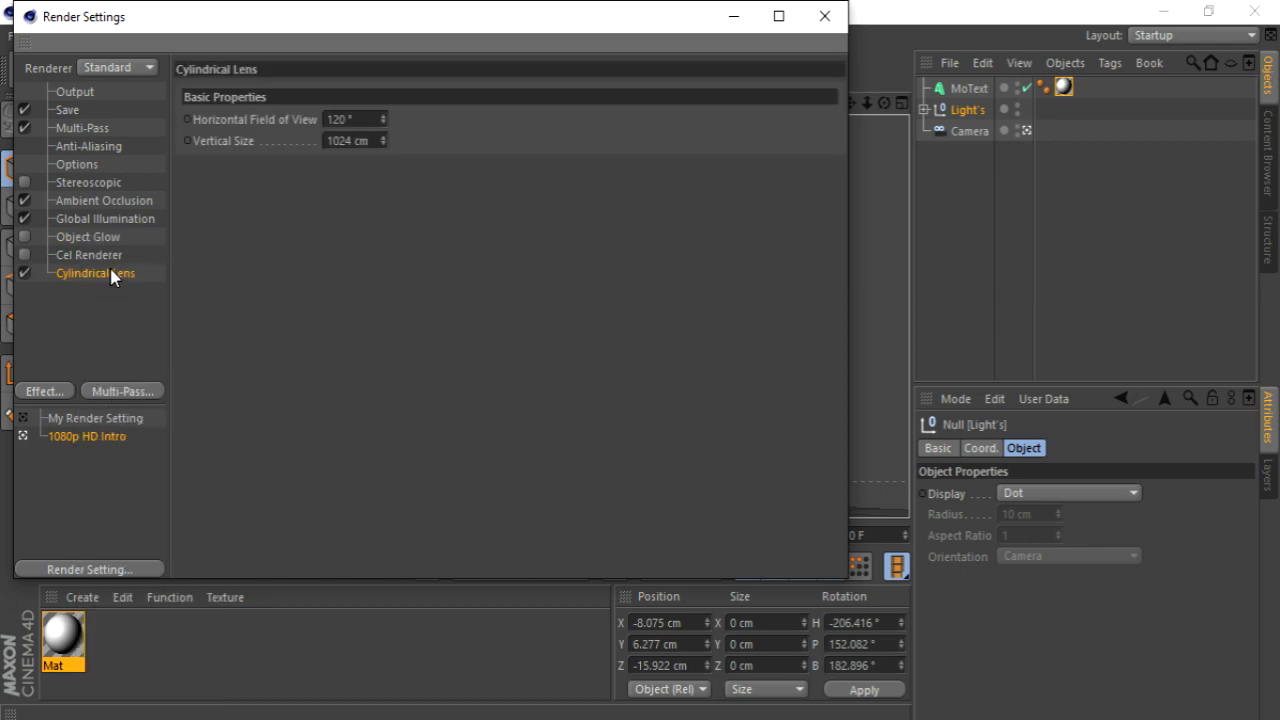
pyautogui.click(24, 273)
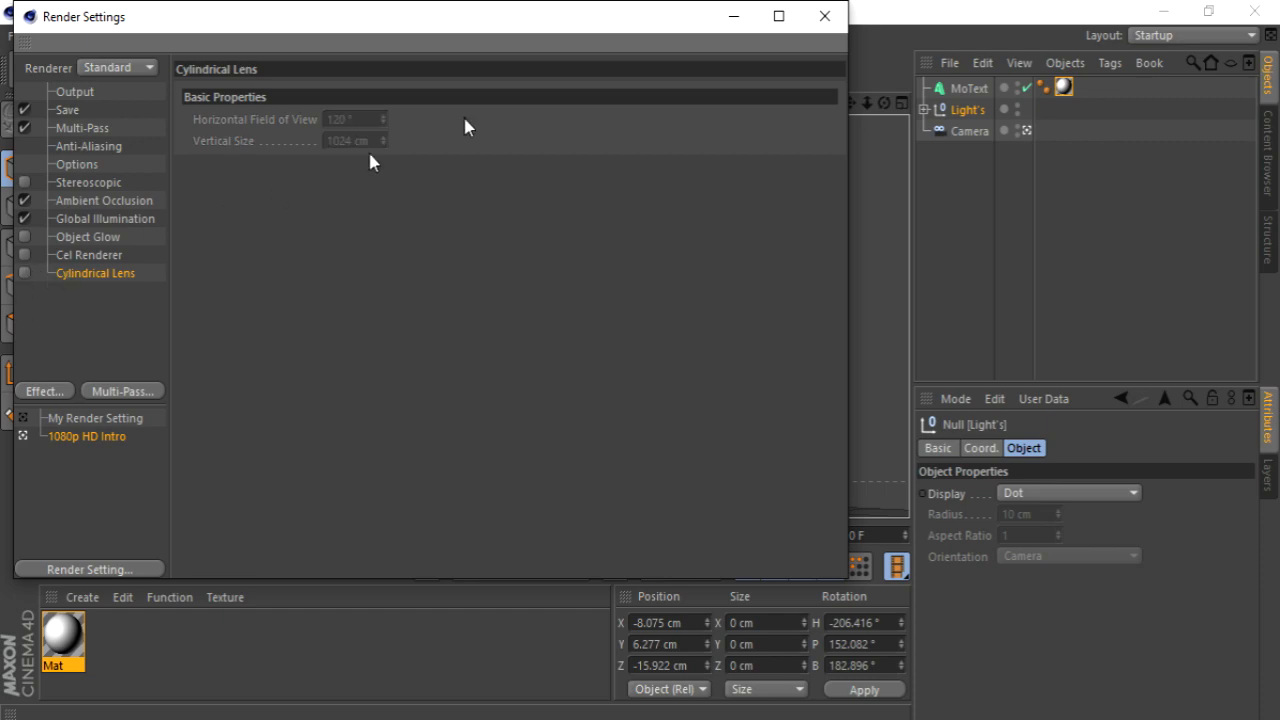
pyautogui.click(825, 16)
# Step: Render the active view to preview the lit TUTORIAL text
pyautogui.click(949, 62)
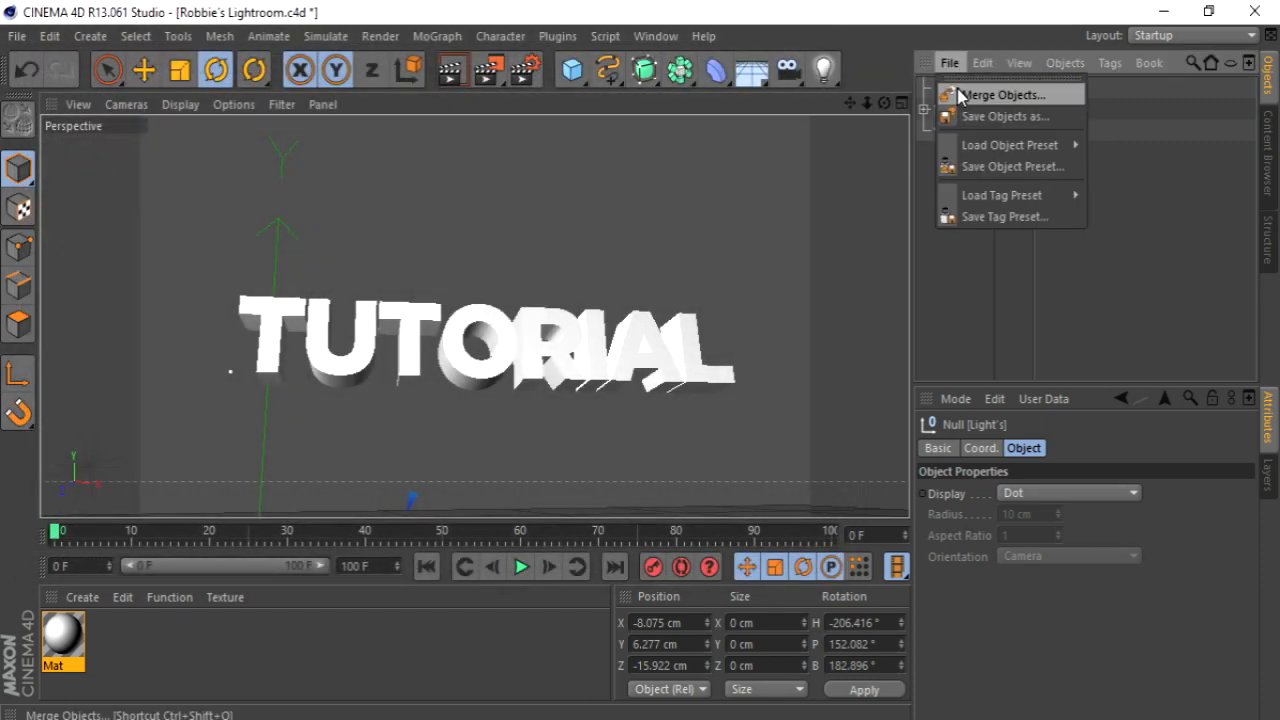
pyautogui.click(956, 284)
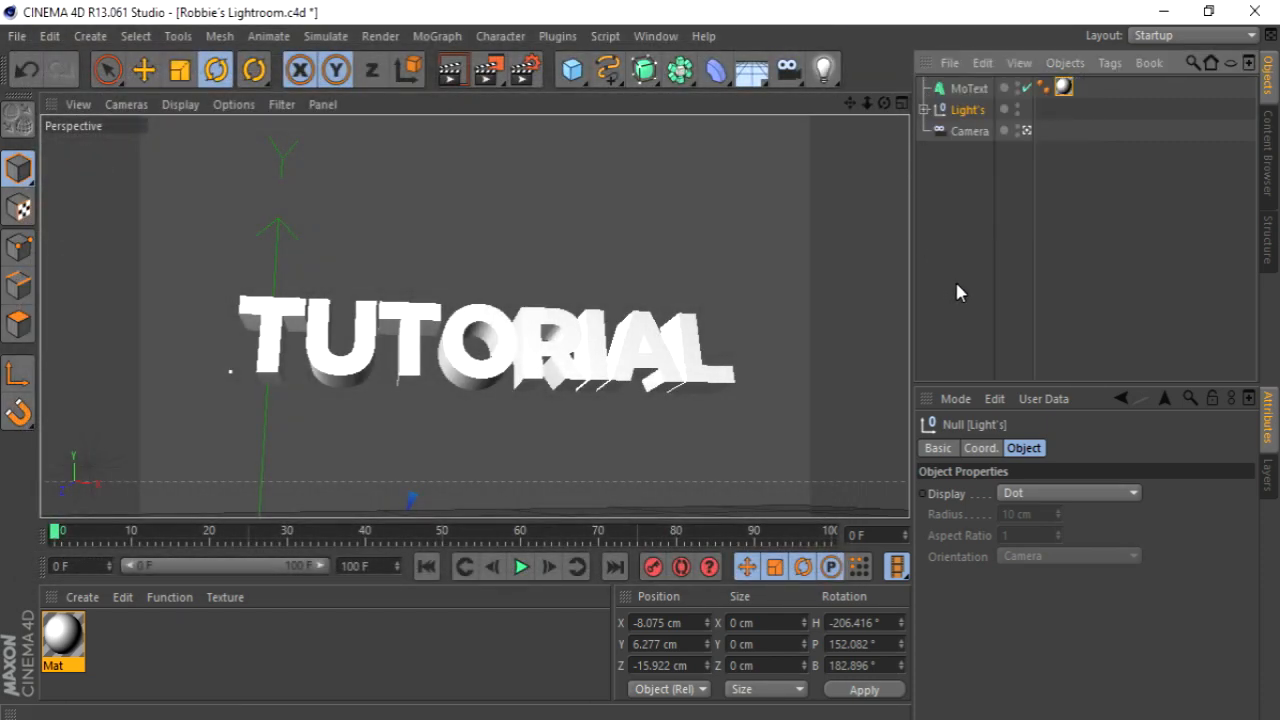
pyautogui.click(451, 71)
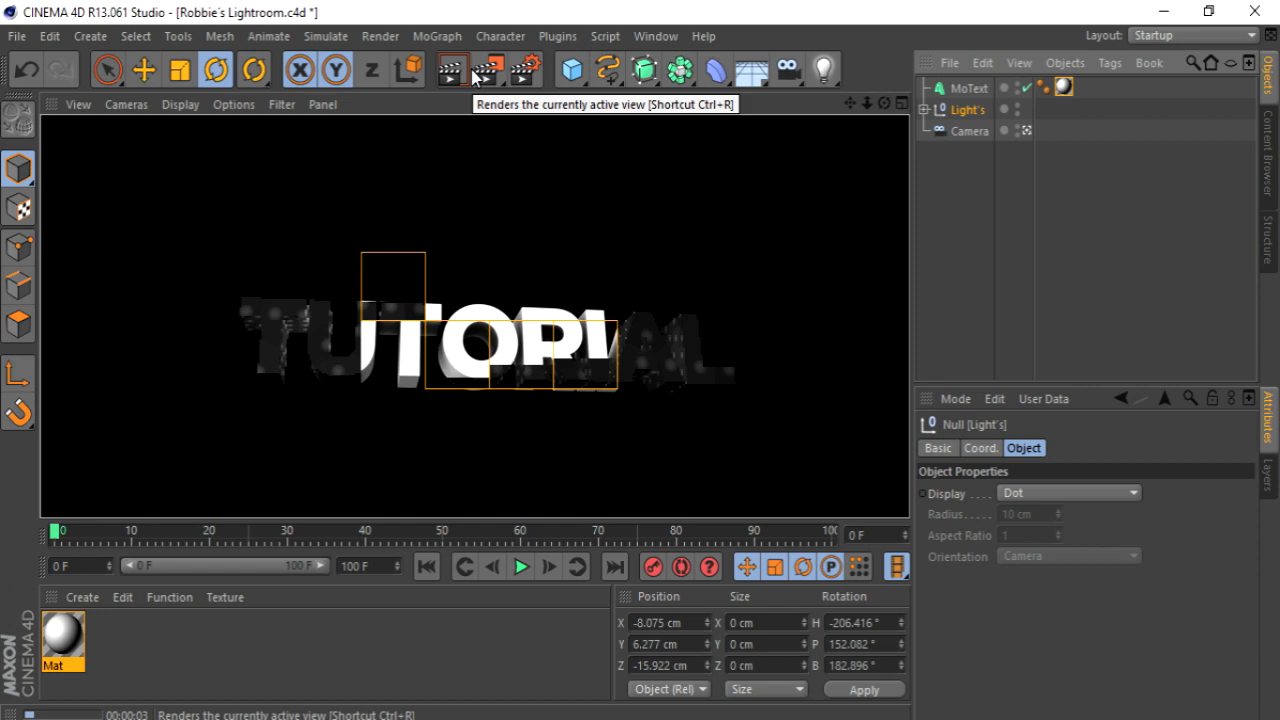
# Step: Make the MoText editable and rotate the letter O to about H -4.8°, P 4.4°, B 1.3°
pyautogui.click(459, 397)
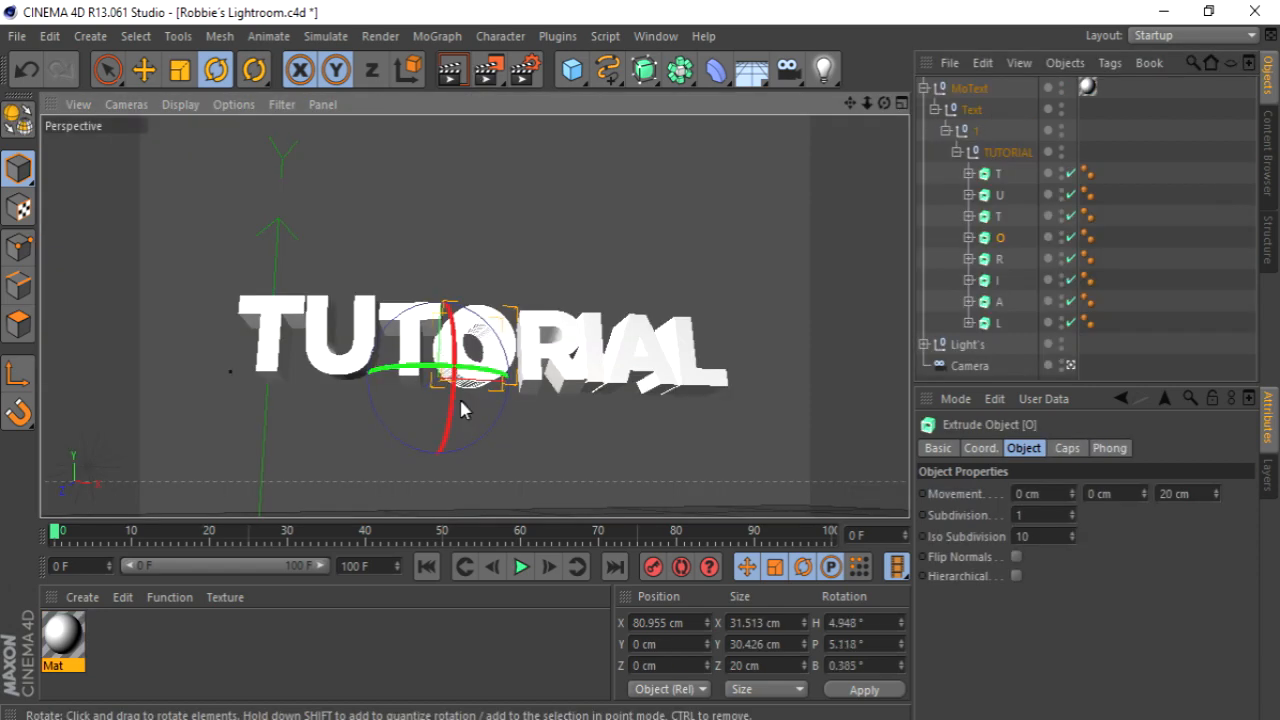
pyautogui.moveTo(459, 397); pyautogui.dragTo(300, 400)
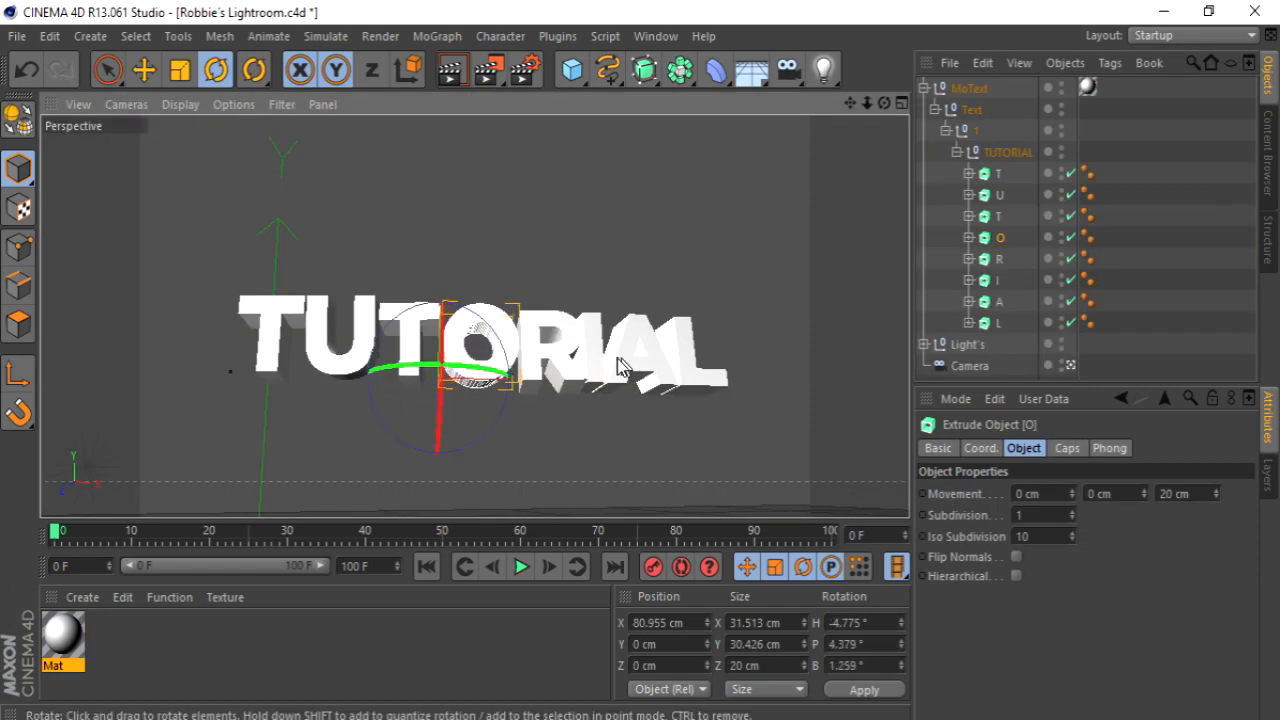
# Step: Make the MoText object editable again and rotate the whole text to about H -8°, P -5.3°, B 0.2°
pyautogui.moveTo(620, 367); pyautogui.dragTo(651, 424)
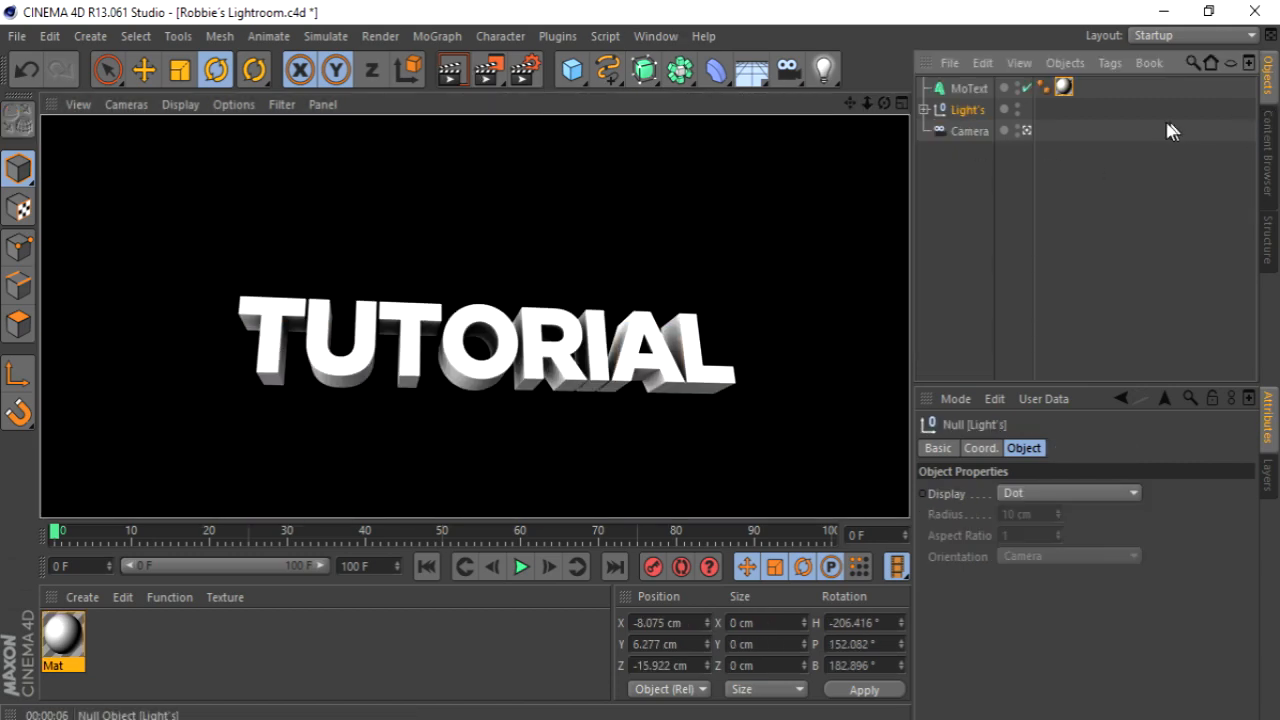
pyautogui.click(978, 66)
pyautogui.click(956, 92)
pyautogui.rightClick(946, 89)
pyautogui.click(953, 87)
pyautogui.rightClick(960, 93)
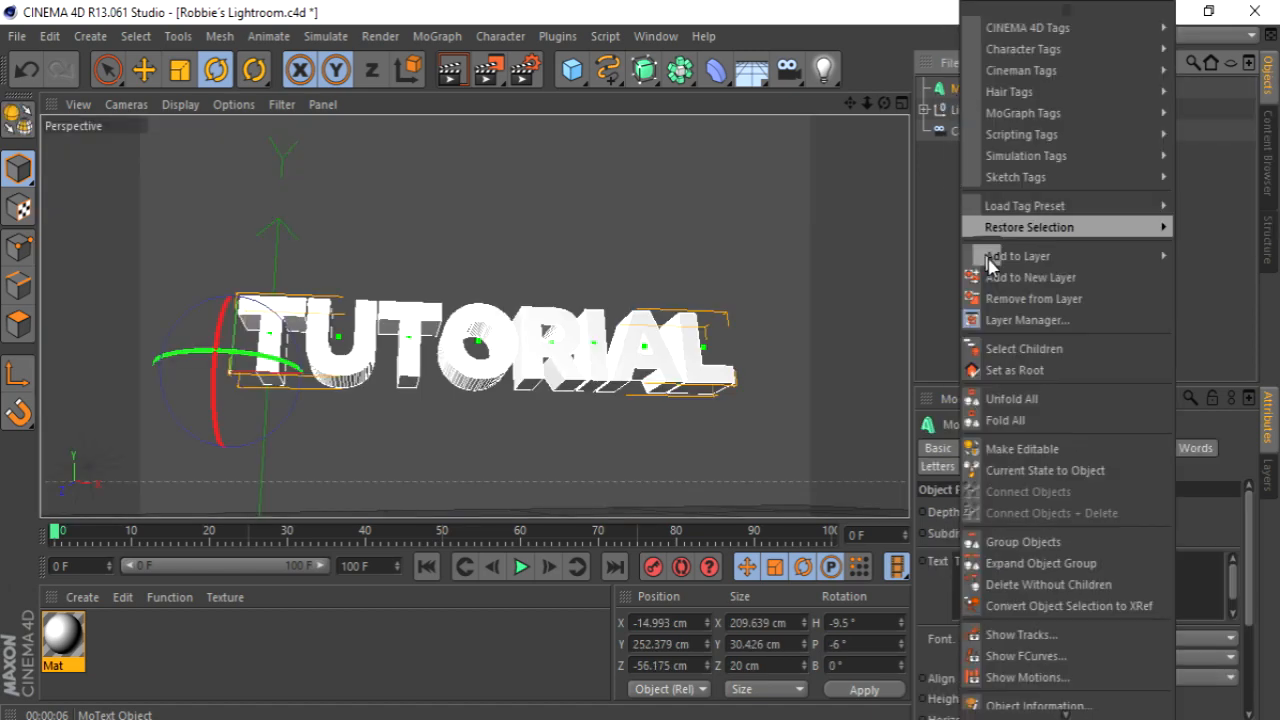
pyautogui.click(1045, 448)
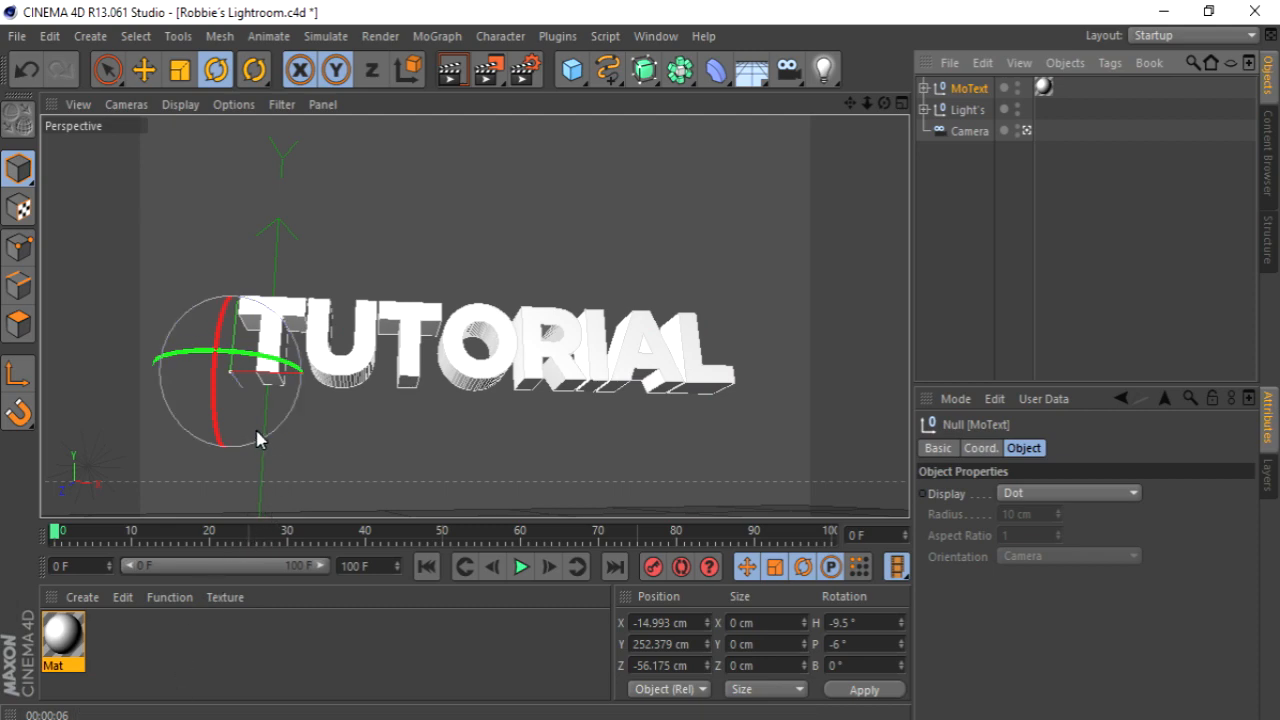
pyautogui.moveTo(266, 400); pyautogui.dragTo(277, 410)
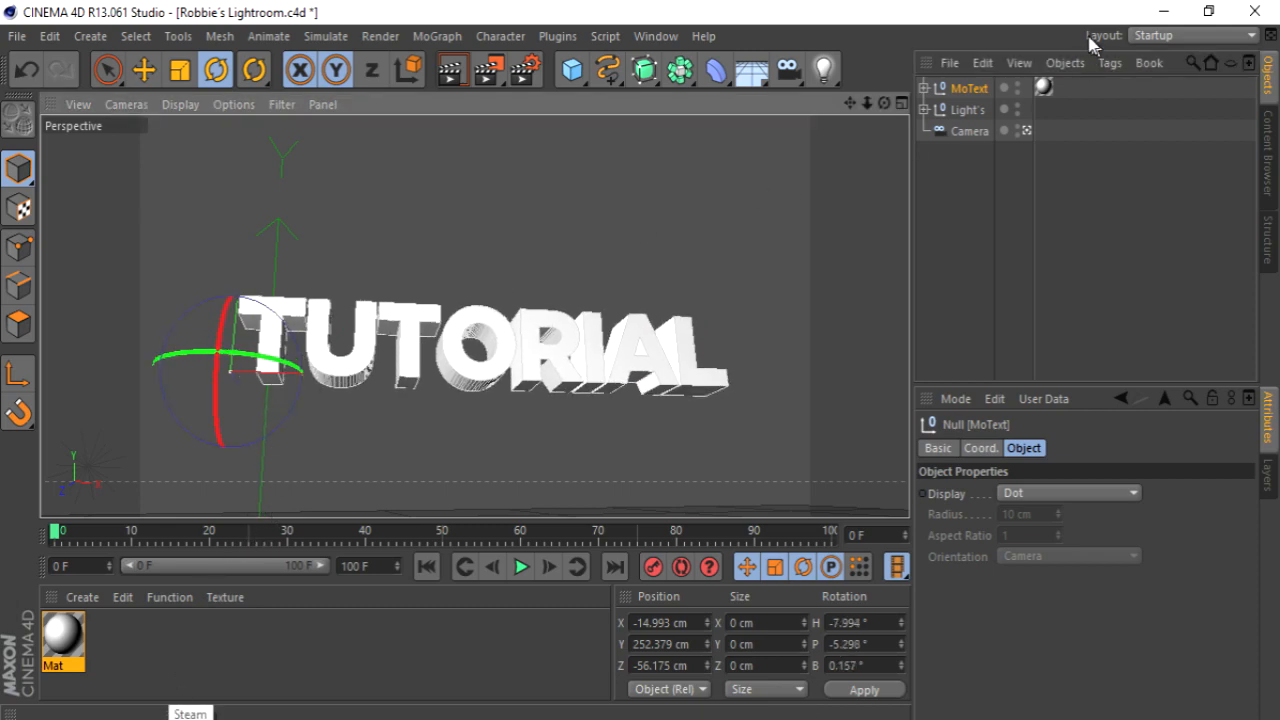
# Step: Rotate the first letter T inside the MoText hierarchy to about H 0.2°, P 0.8°, and preview the render in the view
pyautogui.click(923, 88)
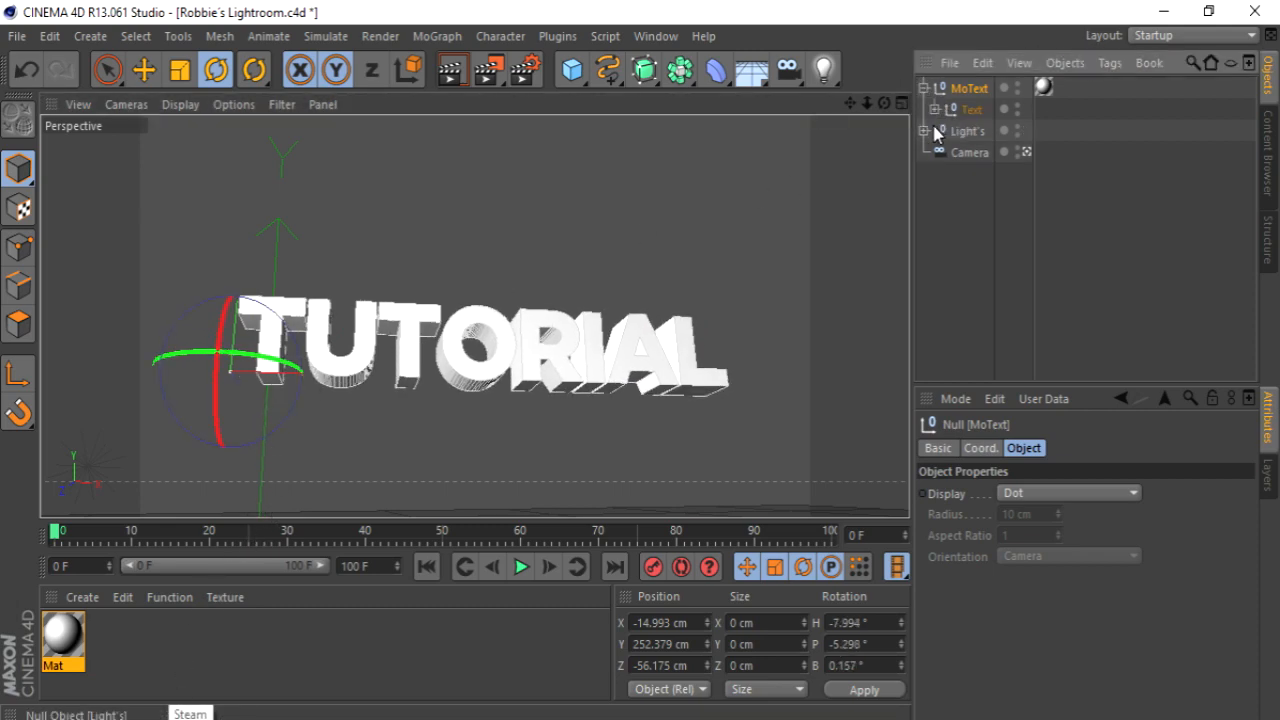
pyautogui.click(935, 109)
pyautogui.click(946, 131)
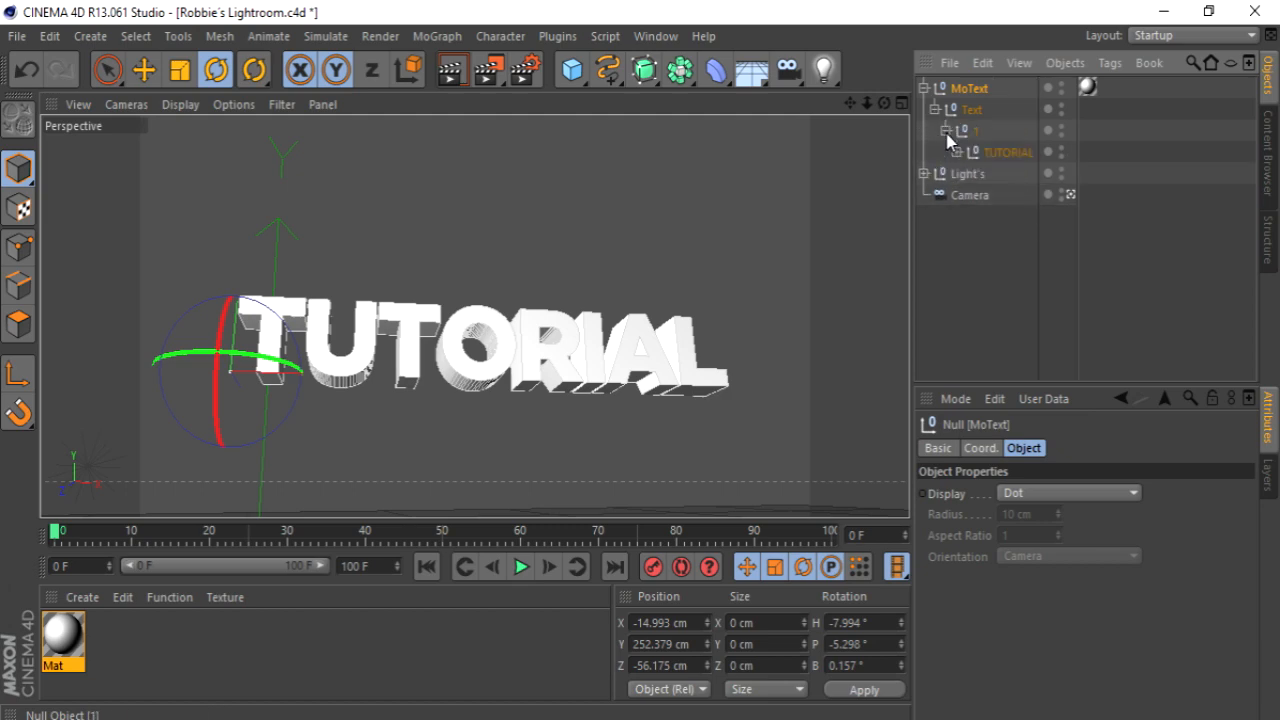
pyautogui.click(957, 152)
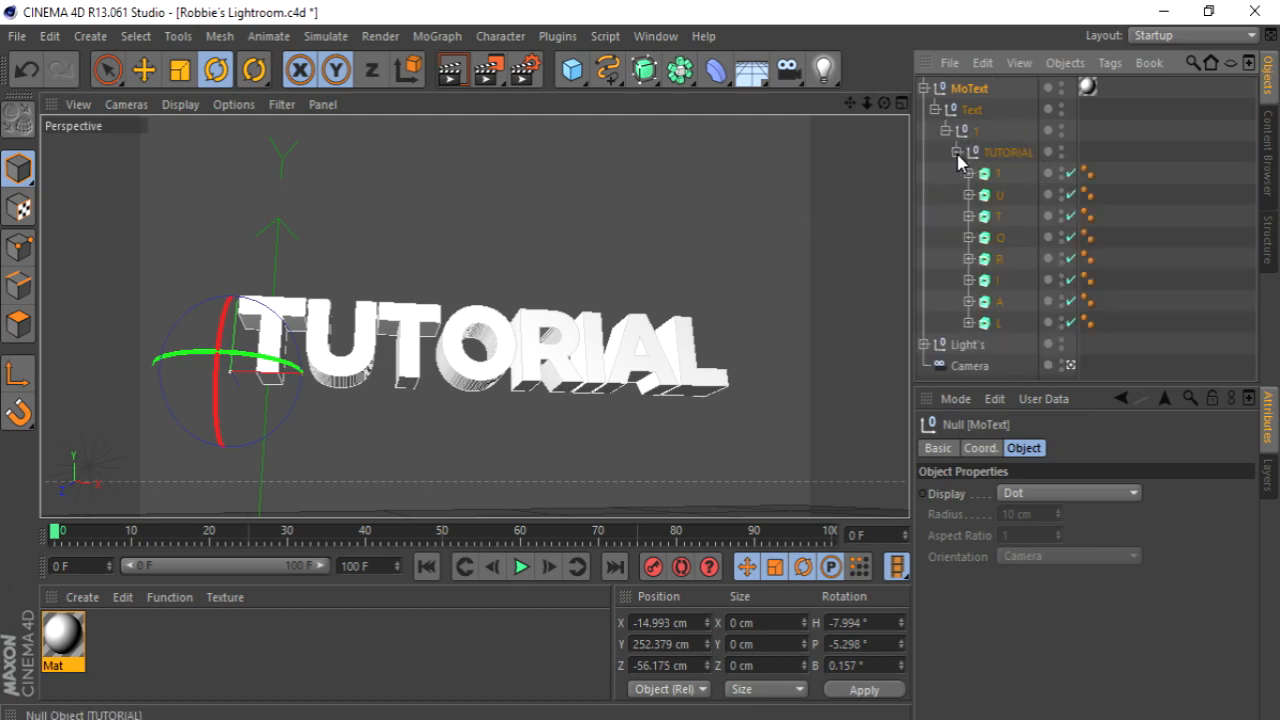
pyautogui.click(998, 174)
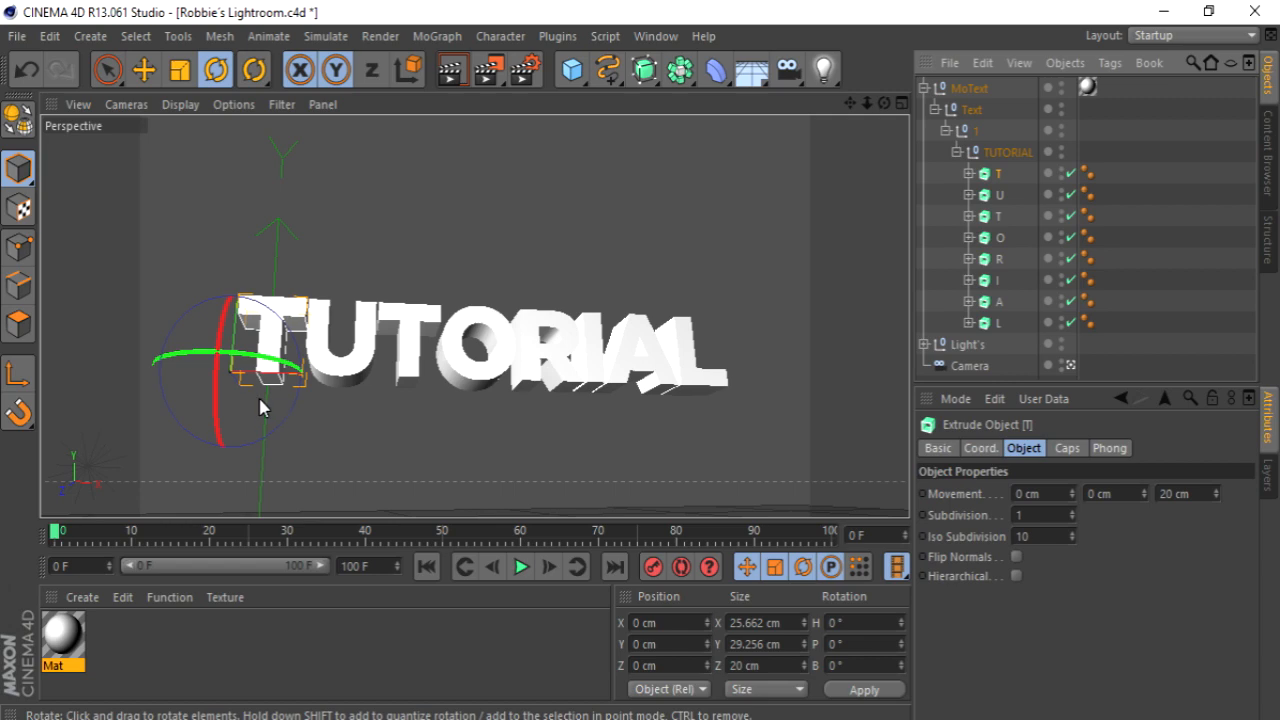
pyautogui.moveTo(259, 398)
pyautogui.mouseDown()
pyautogui.moveTo(273, 399)
pyautogui.moveTo(268, 419)
pyautogui.mouseUp()
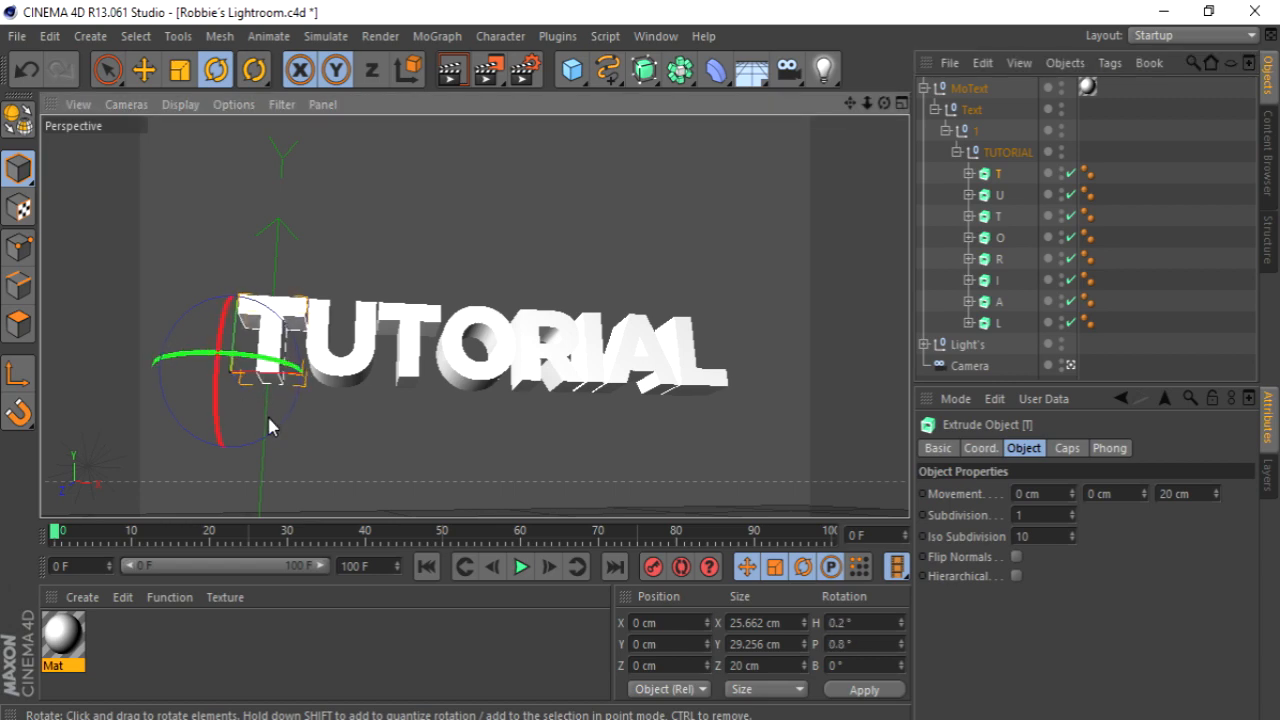
pyautogui.hotkey('ctrl', 'r')
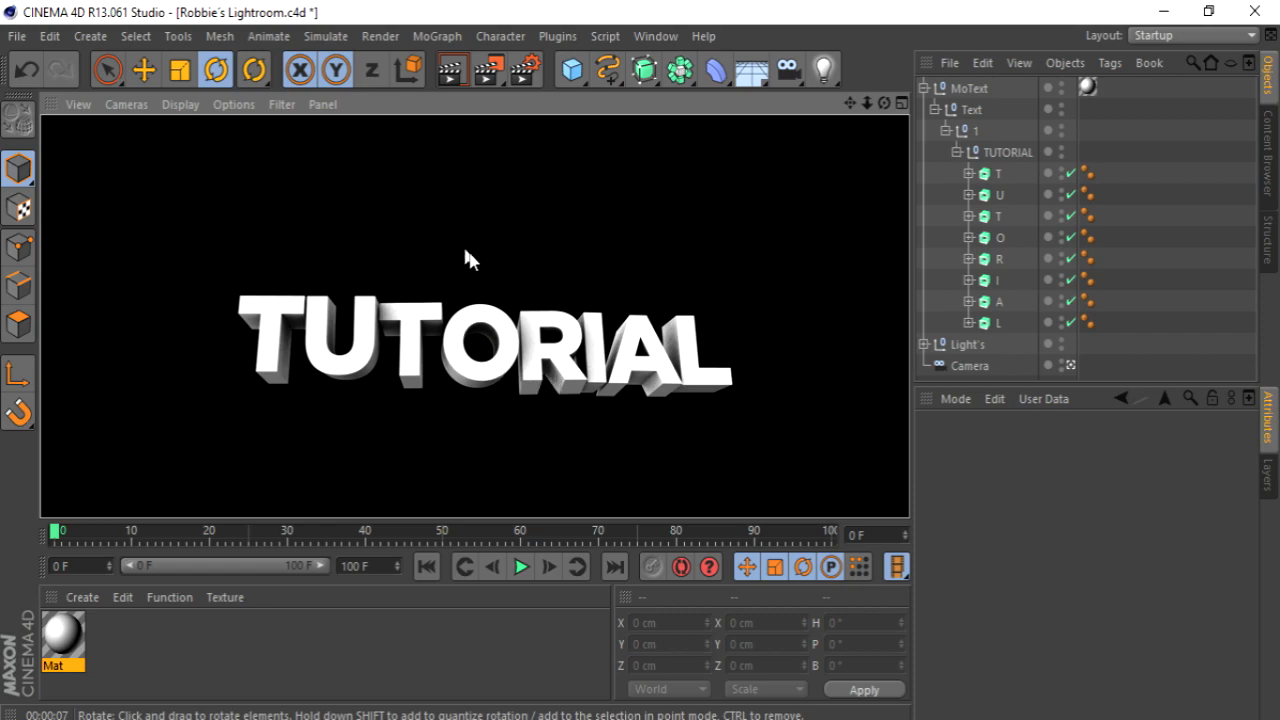
# Step: Set the regular render image to save on the Desktop as era in PNG format
pyautogui.click(525, 69)
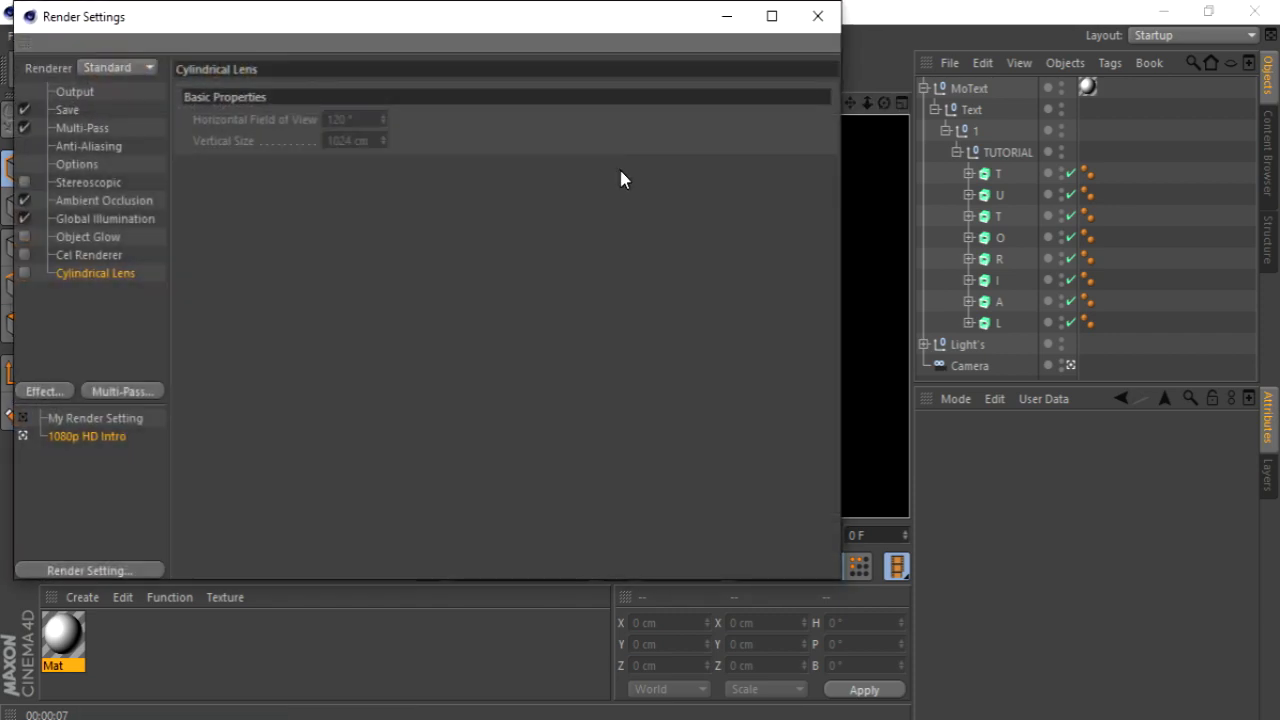
pyautogui.click(76, 111)
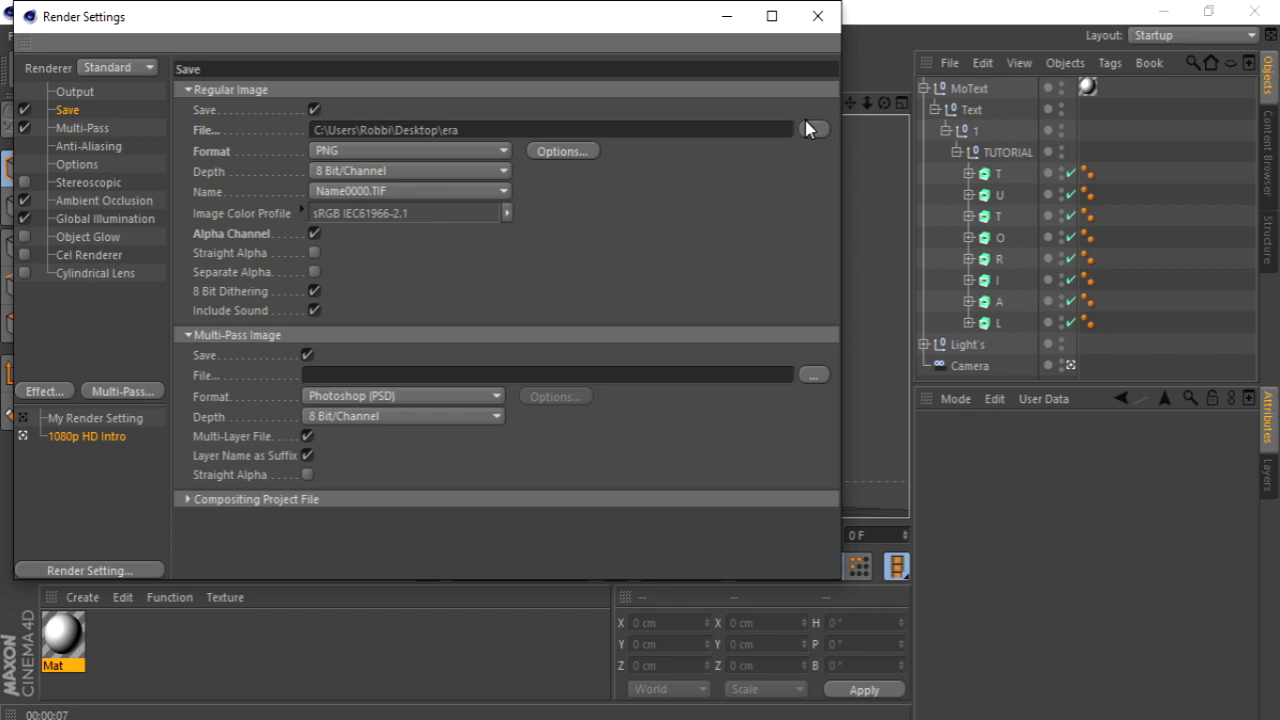
pyautogui.click(813, 131)
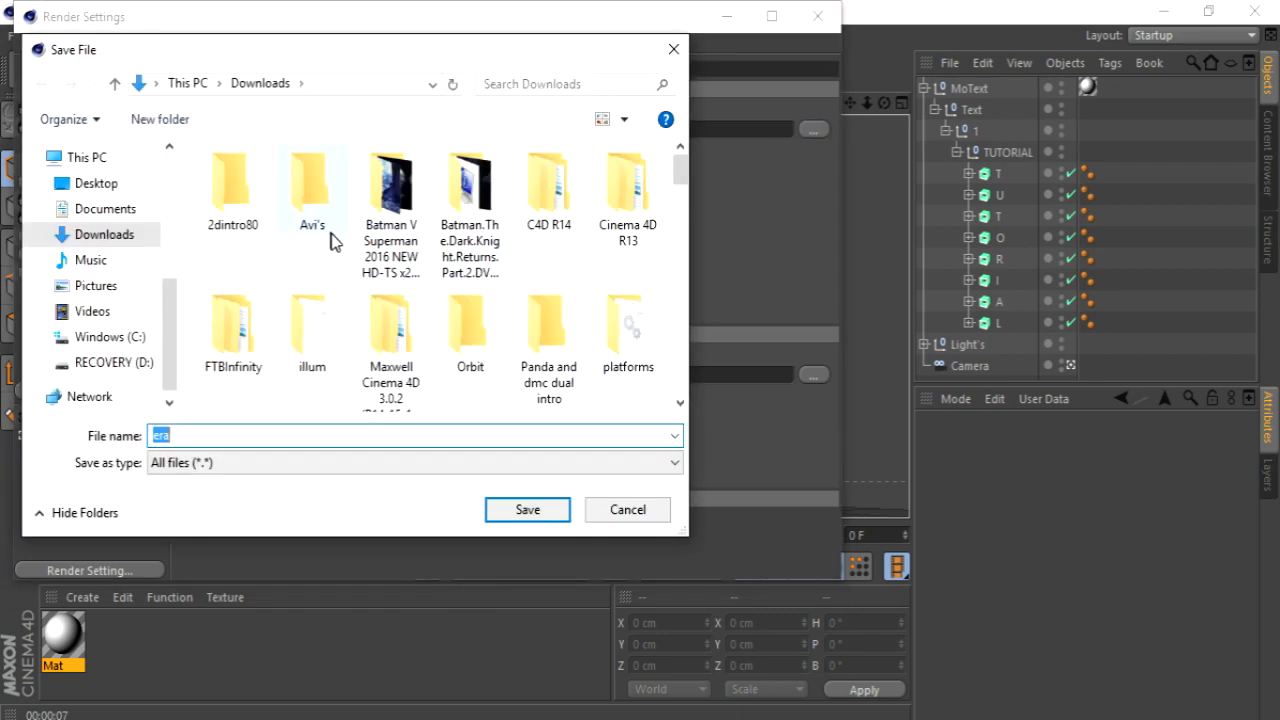
pyautogui.scroll(-3, 296, 268)
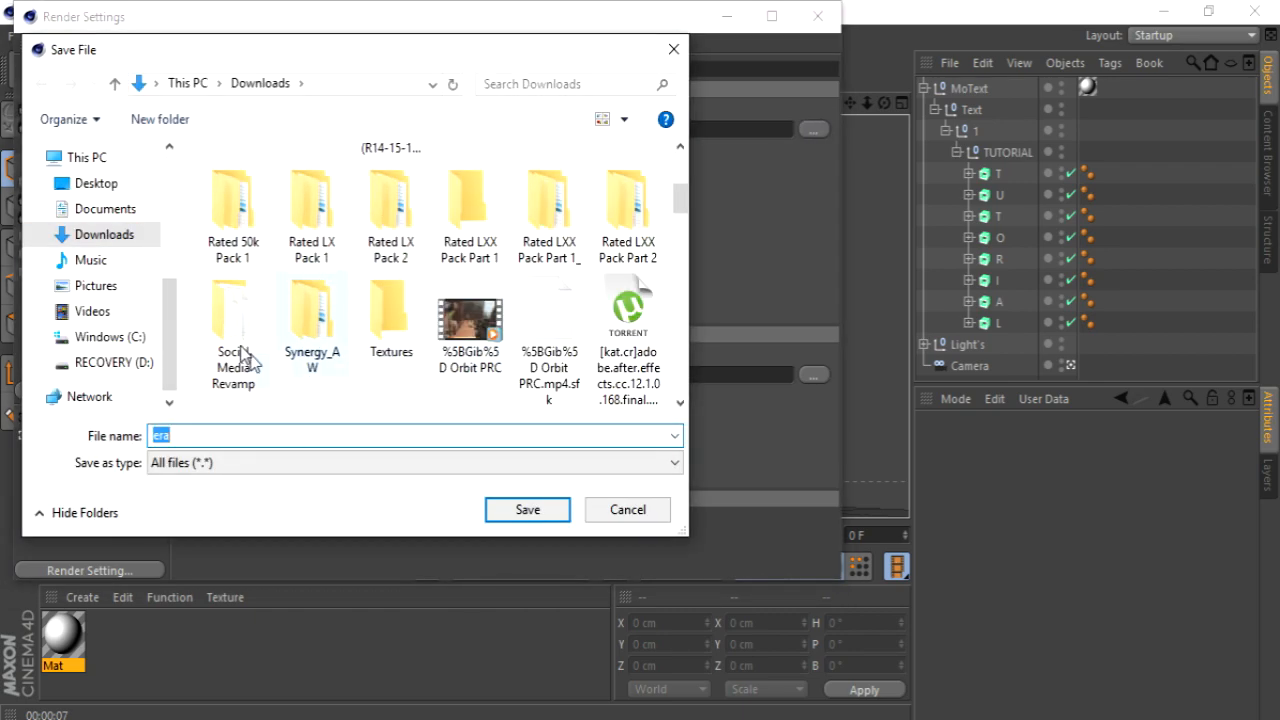
pyautogui.click(86, 183)
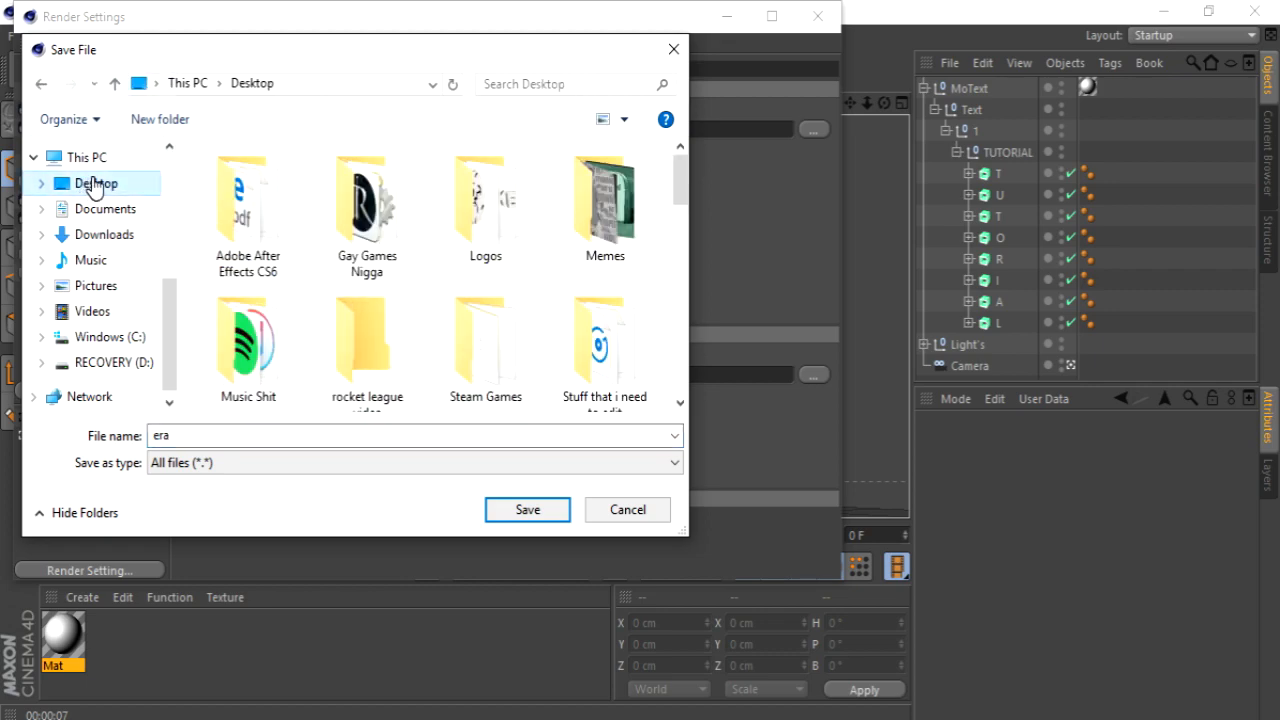
pyautogui.click(530, 510)
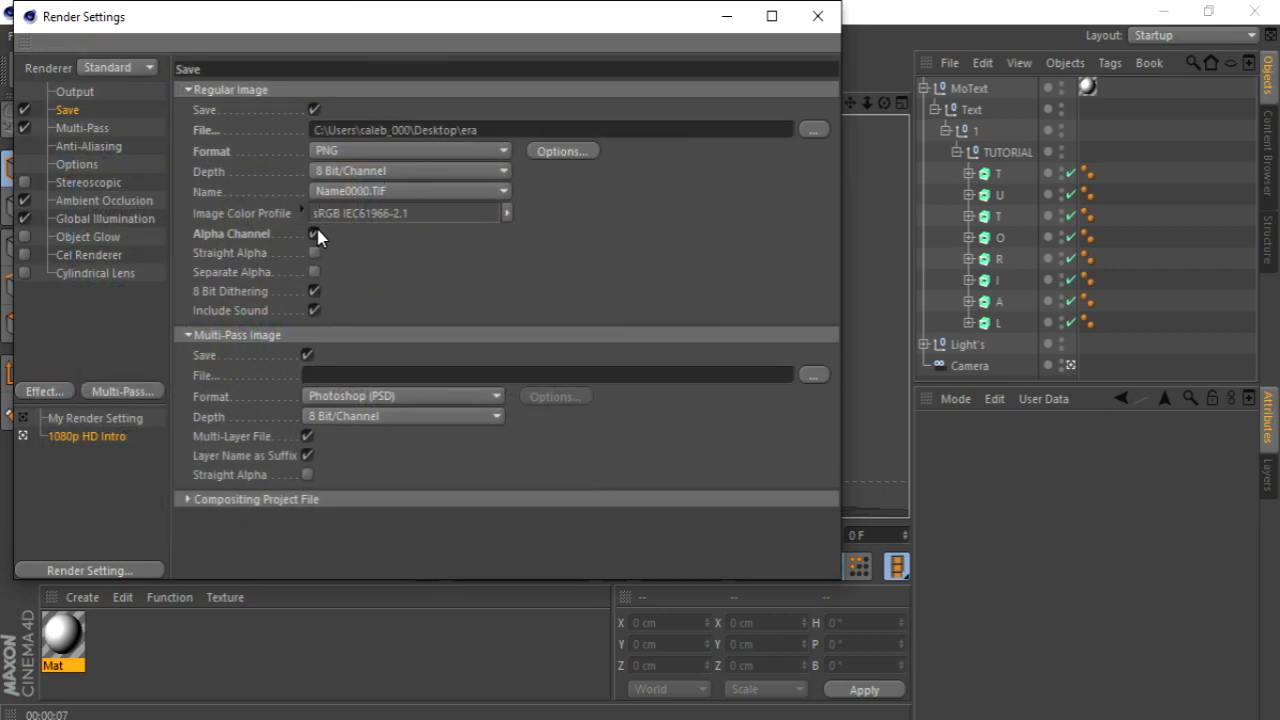
pyautogui.click(332, 152)
pyautogui.click(332, 152)
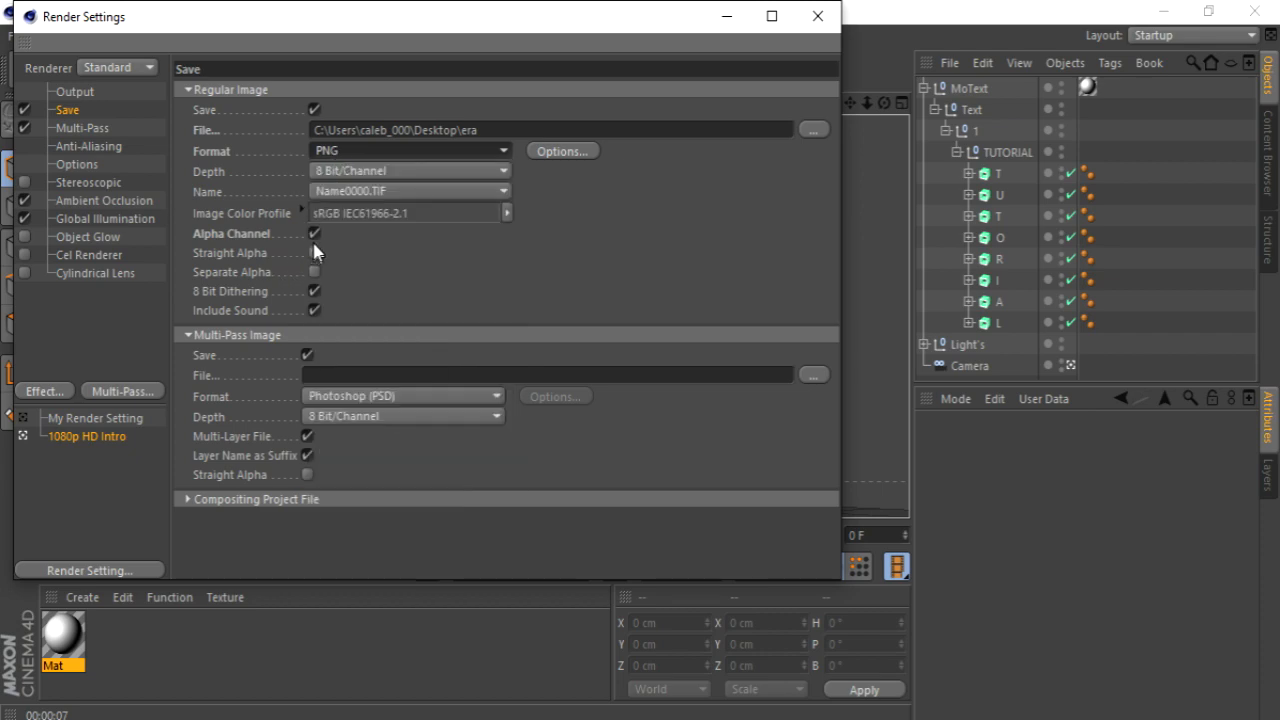
pyautogui.click(815, 17)
# Step: Render the TUTORIAL text to the Picture Viewer and close the viewer
pyautogui.click(497, 70)
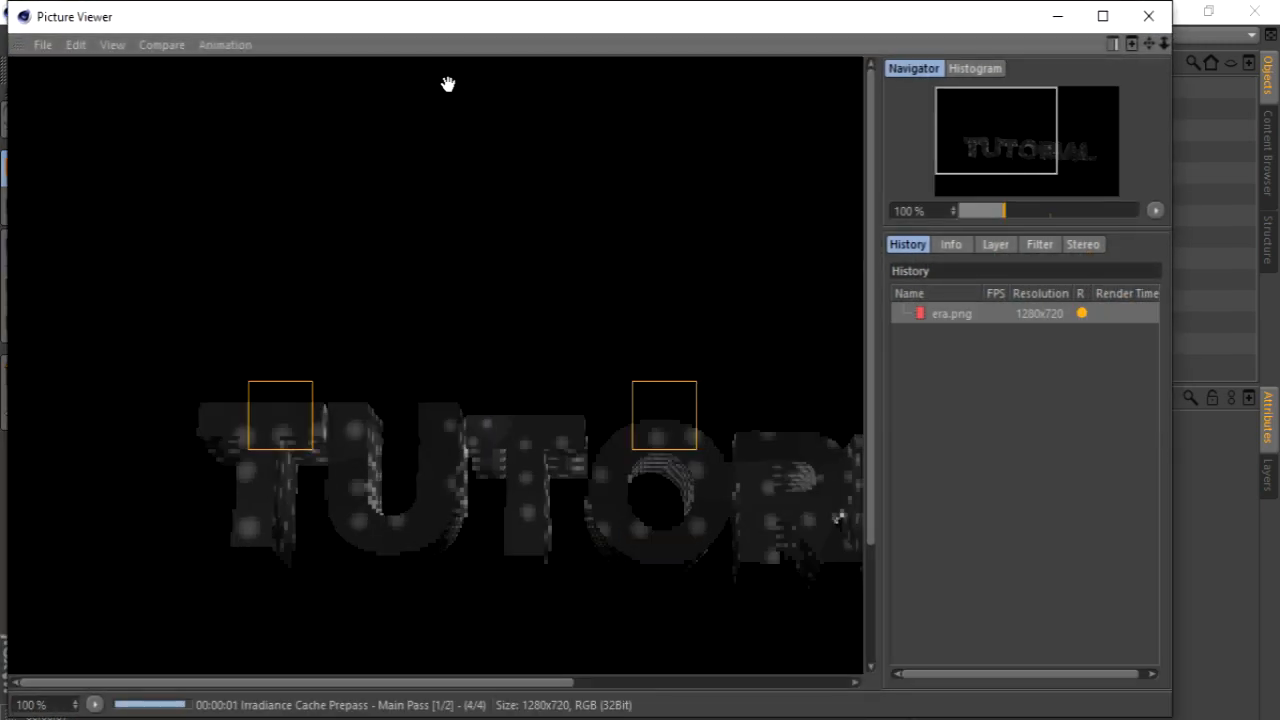
pyautogui.scroll(-3, 643, 394)
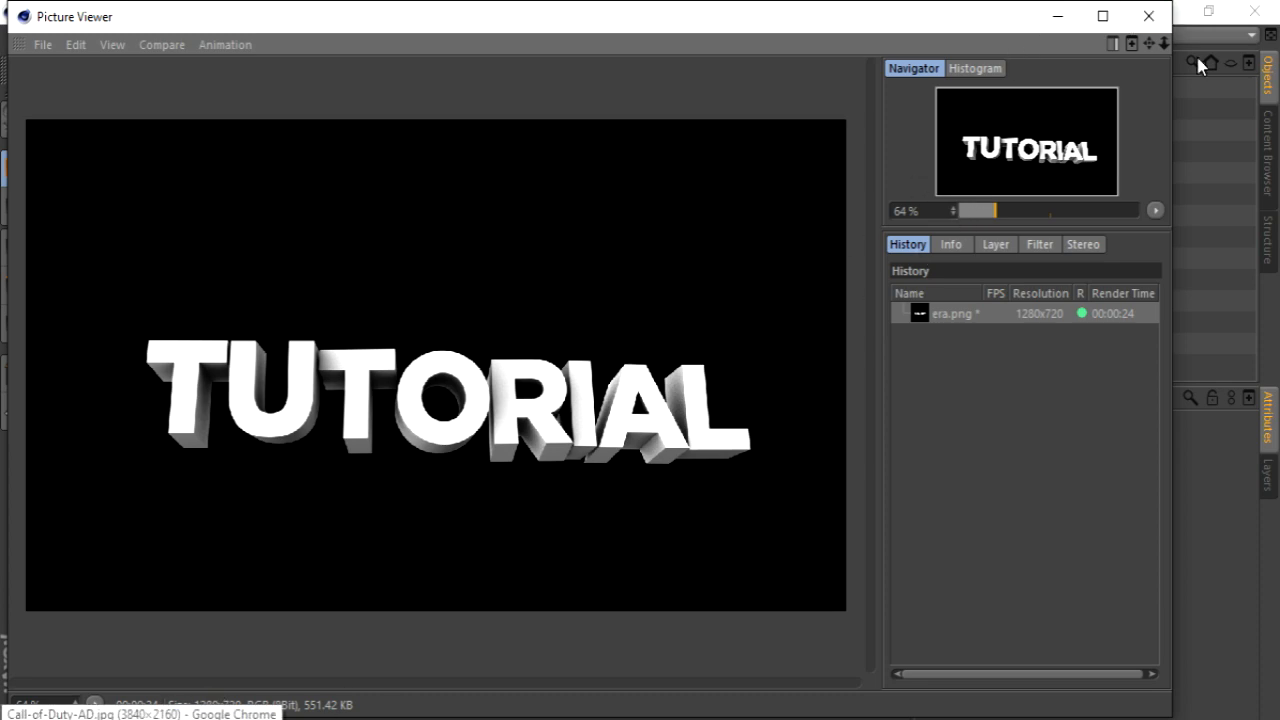
pyautogui.click(1156, 10)
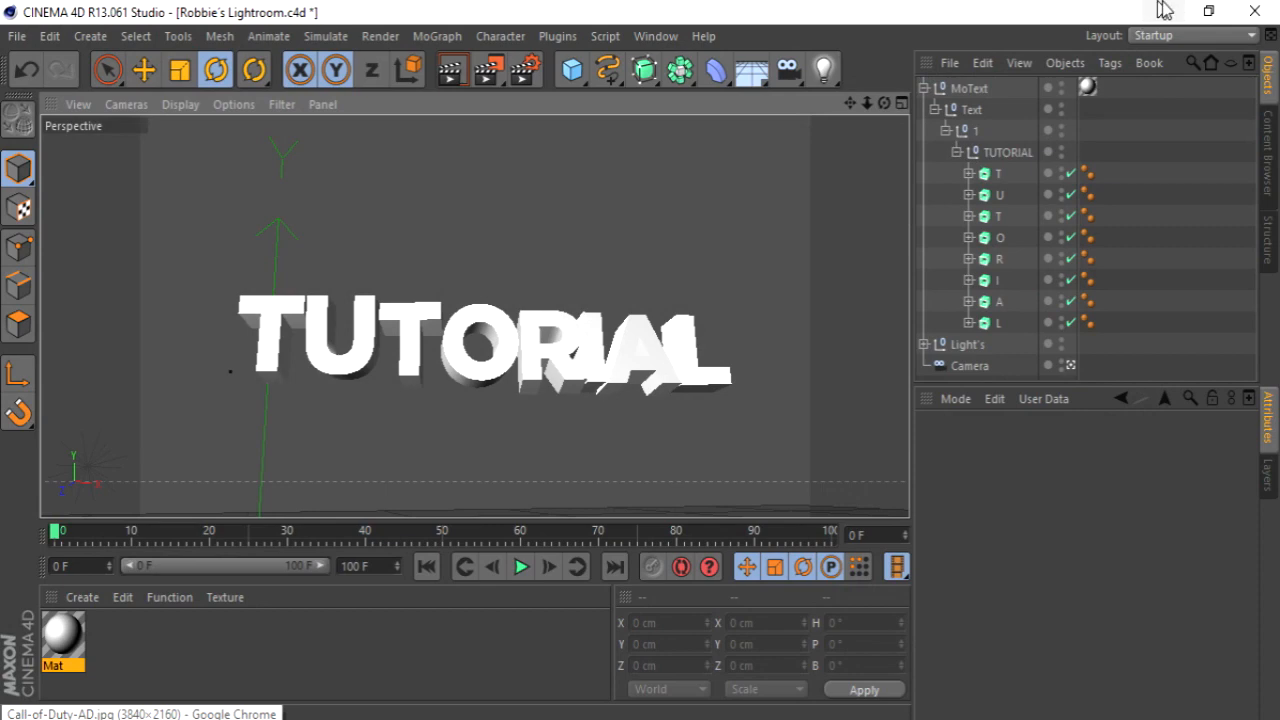
# Step: Minimize Cinema 4D without quitting it, minimize Open Broadcaster Software, and switch to Photoshop
pyautogui.click(1256, 12)
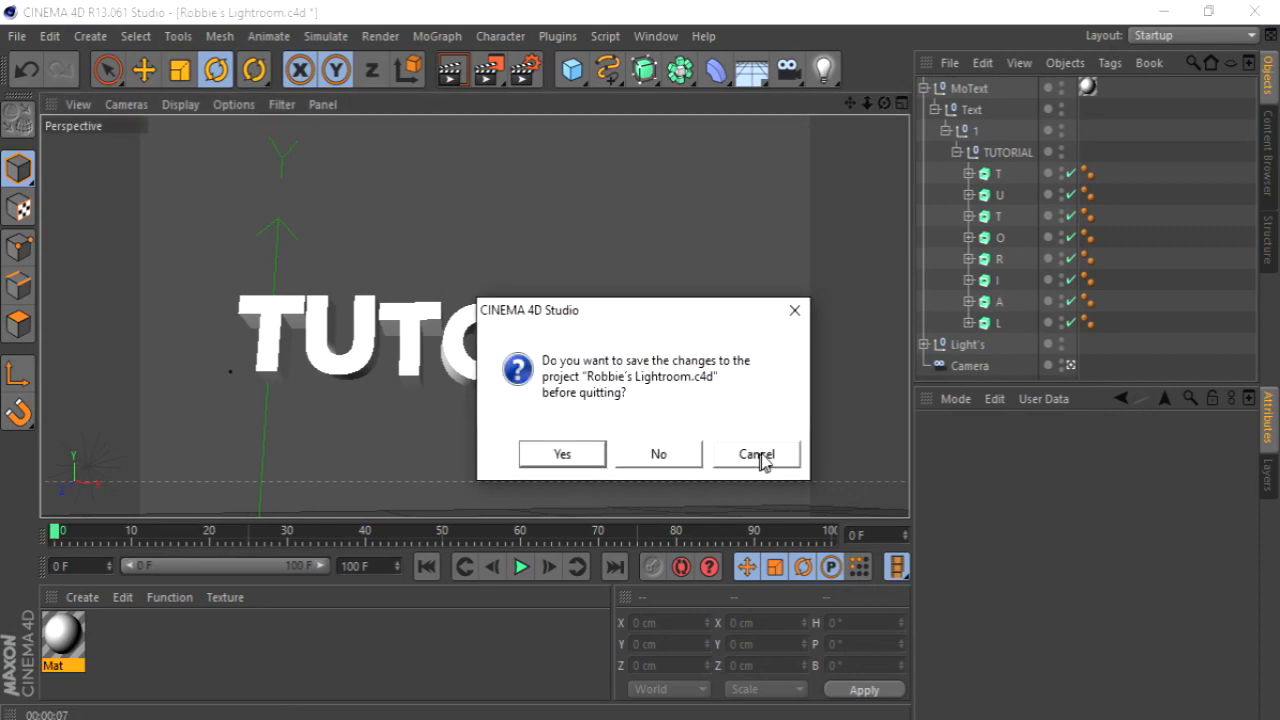
pyautogui.click(759, 455)
pyautogui.click(1163, 11)
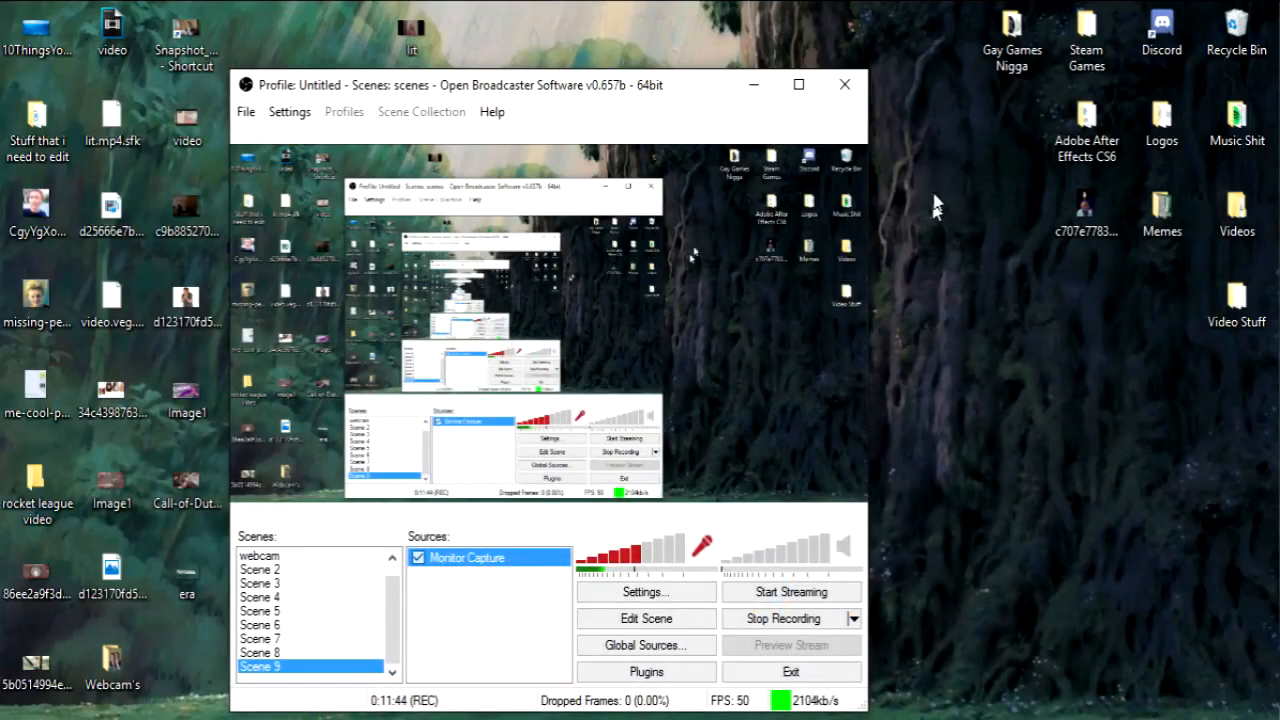
pyautogui.click(755, 86)
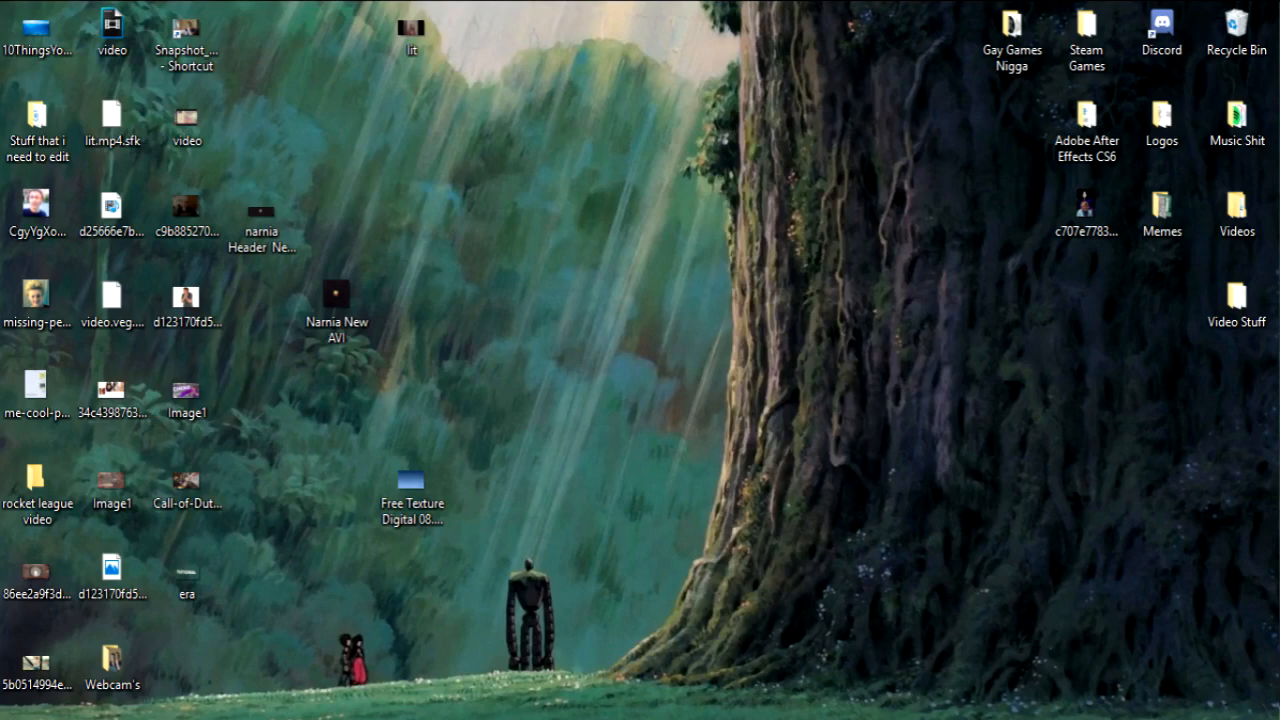
pyautogui.click(300, 718)
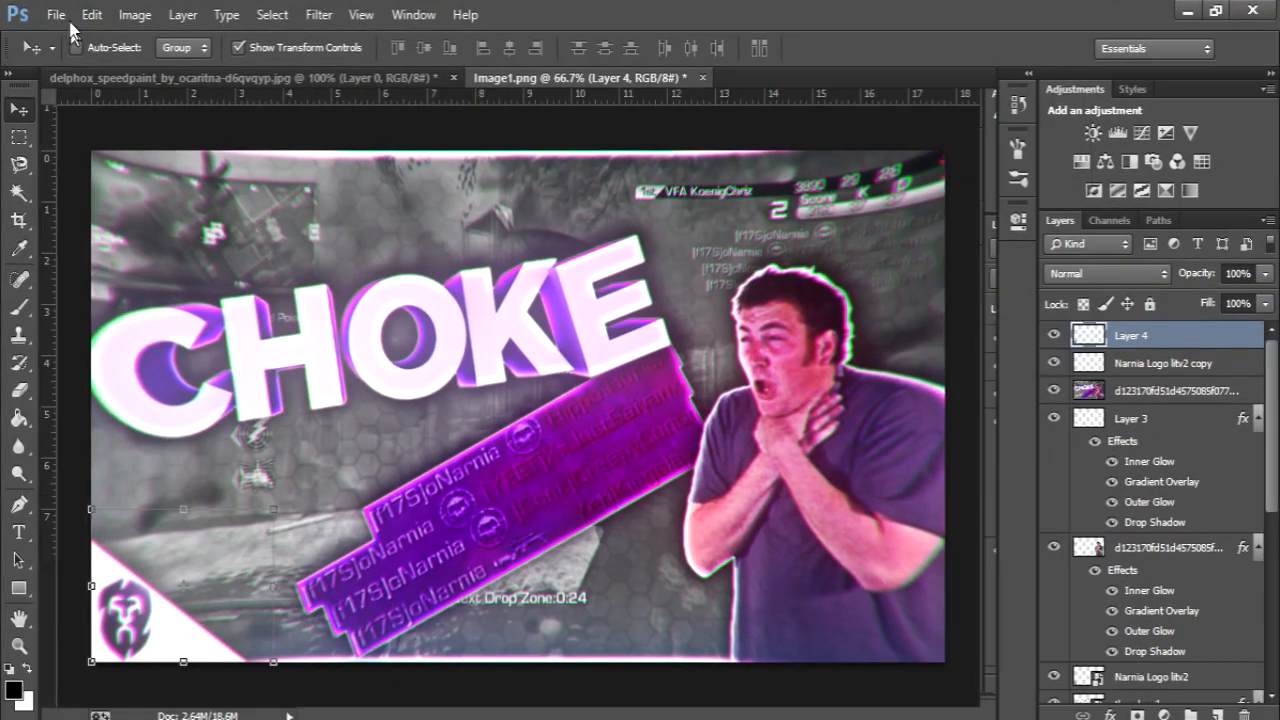
# Step: Open the Call-of-Duty-AD image from the Desktop and unlock its Background layer
pyautogui.click(60, 17)
pyautogui.click(81, 63)
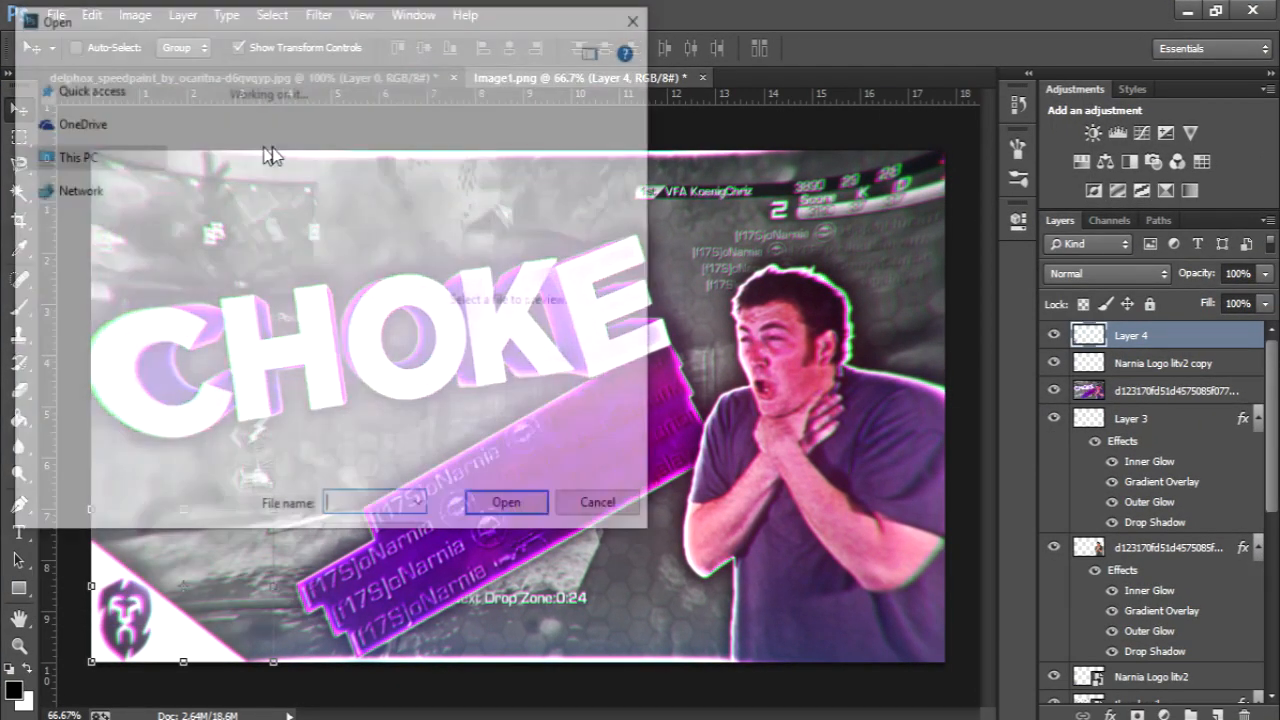
pyautogui.scroll(-5, 250, 200)
pyautogui.scroll(-8, 290, 220)
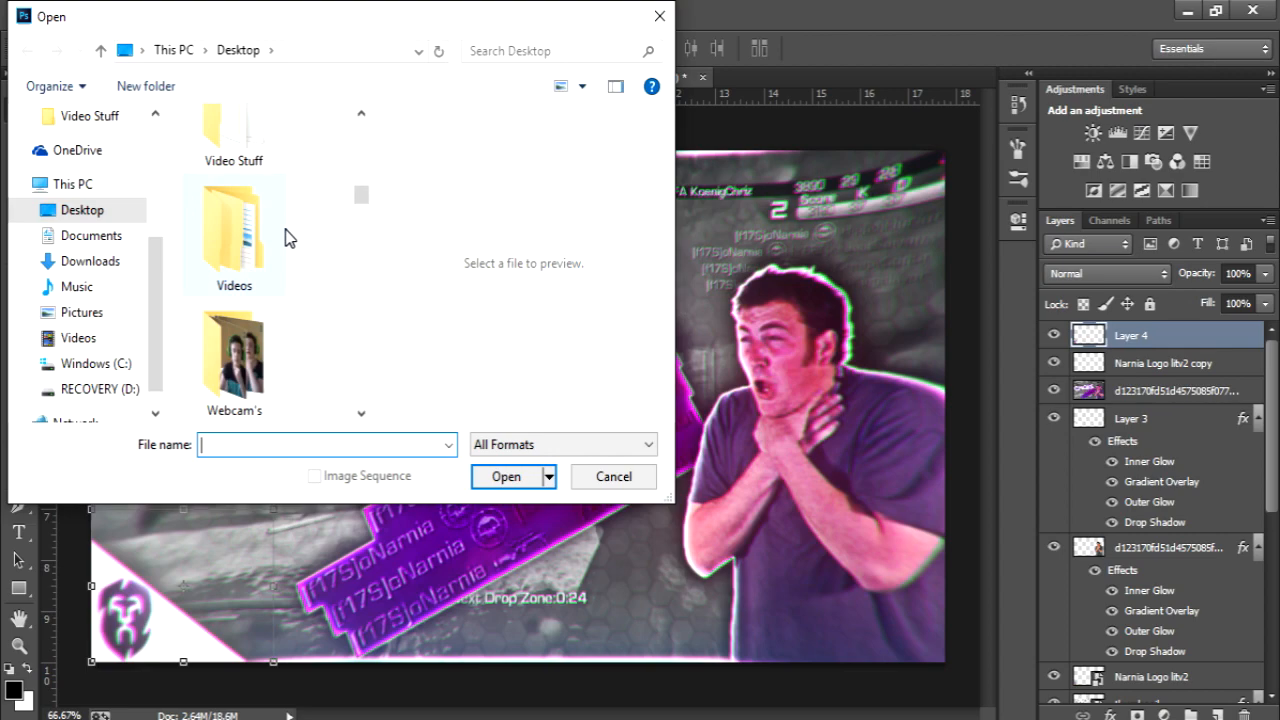
pyautogui.scroll(-2, 292, 240)
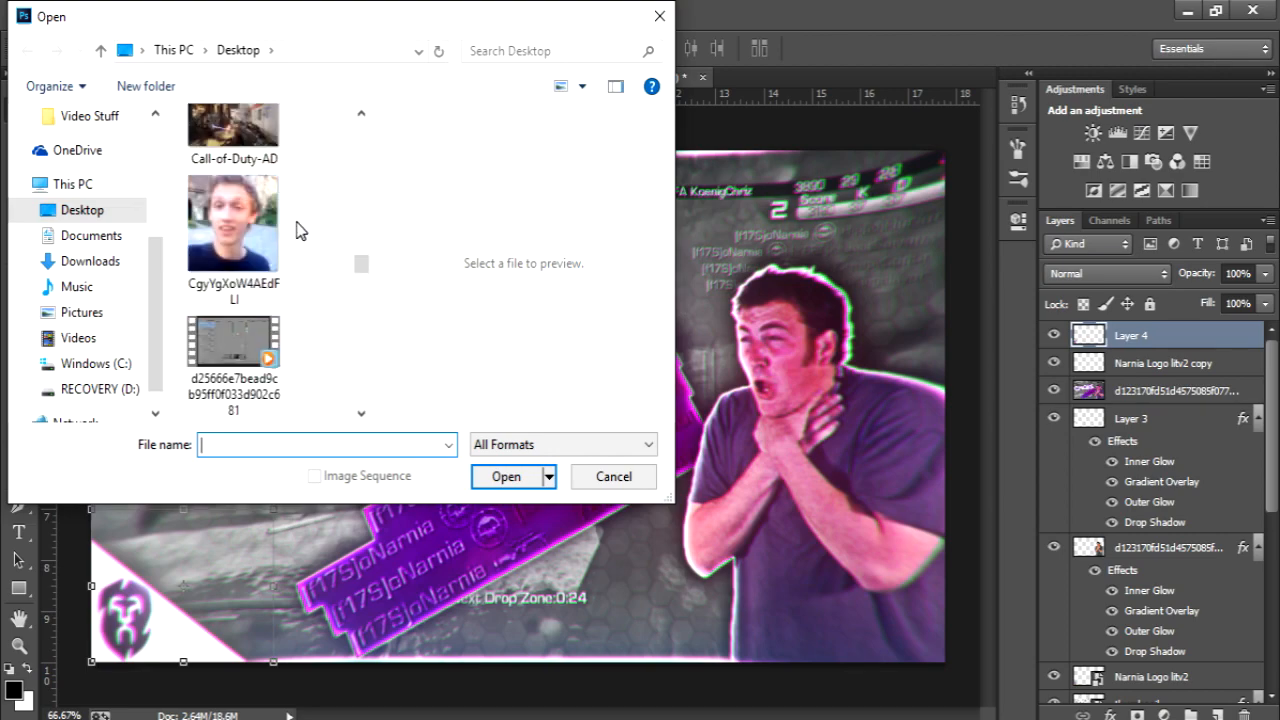
pyautogui.doubleClick(262, 160)
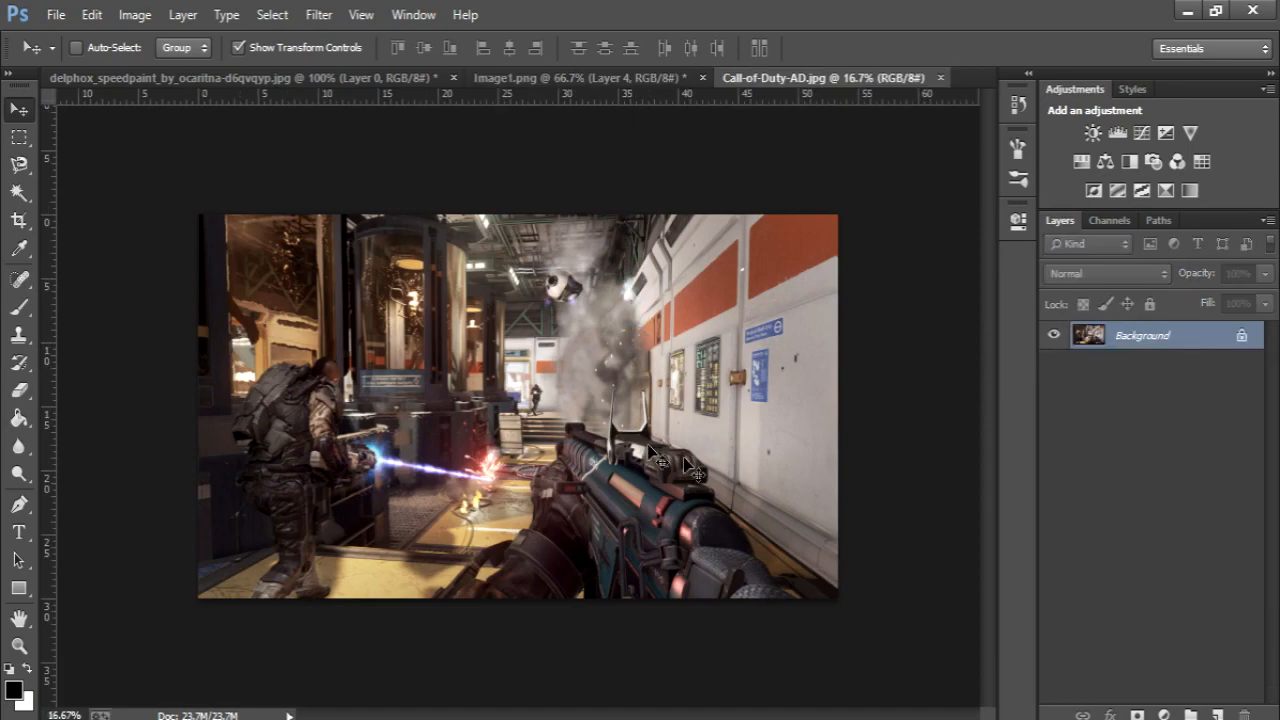
pyautogui.click(1243, 338)
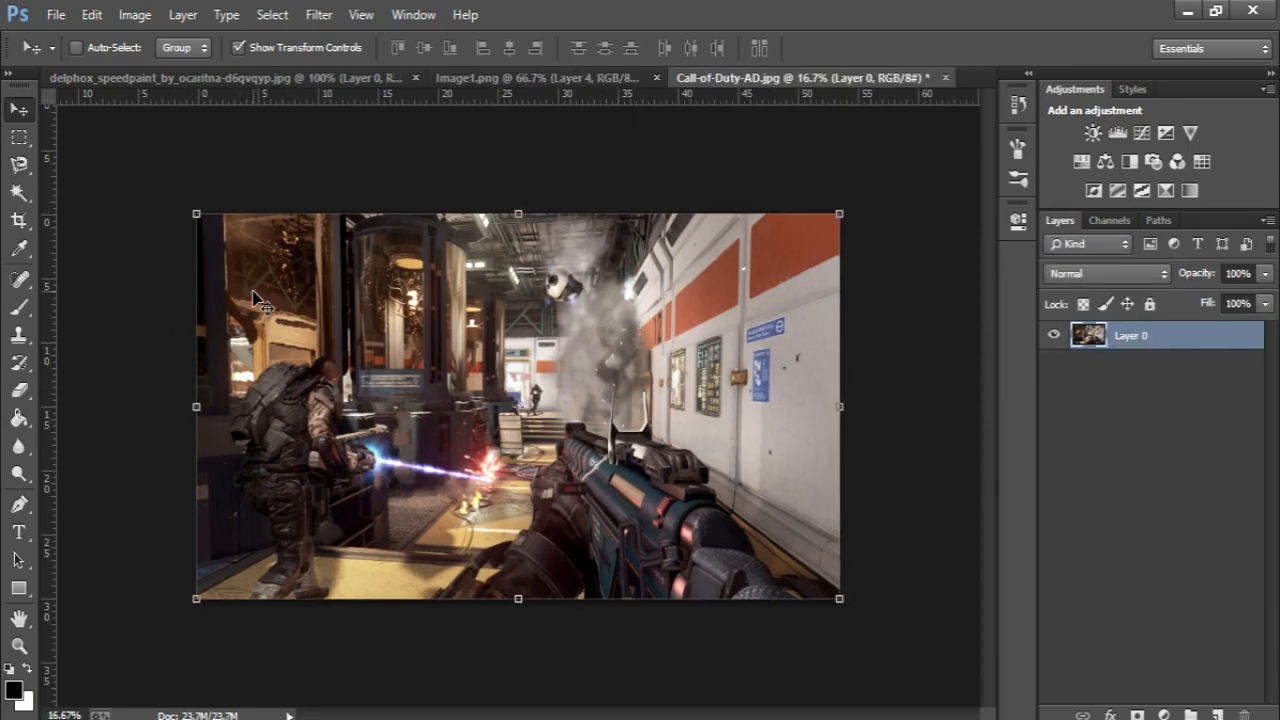
# Step: Start a Pen tool path around the first-person arm from the image's bottom edge, along the outer edge of the forearm strap
pyautogui.hotkey('ctrl', '+')
pyautogui.hotkey('ctrl', '-')
pyautogui.hotkey('ctrl', '+')
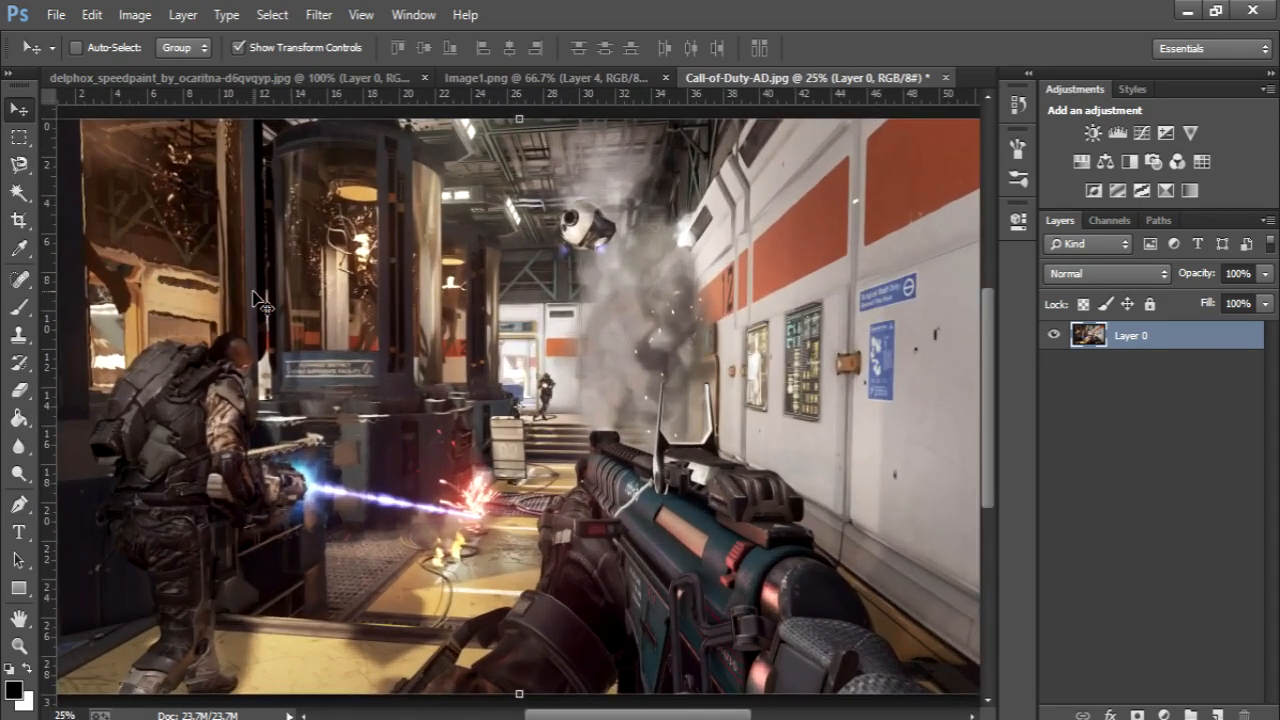
pyautogui.click(19, 505)
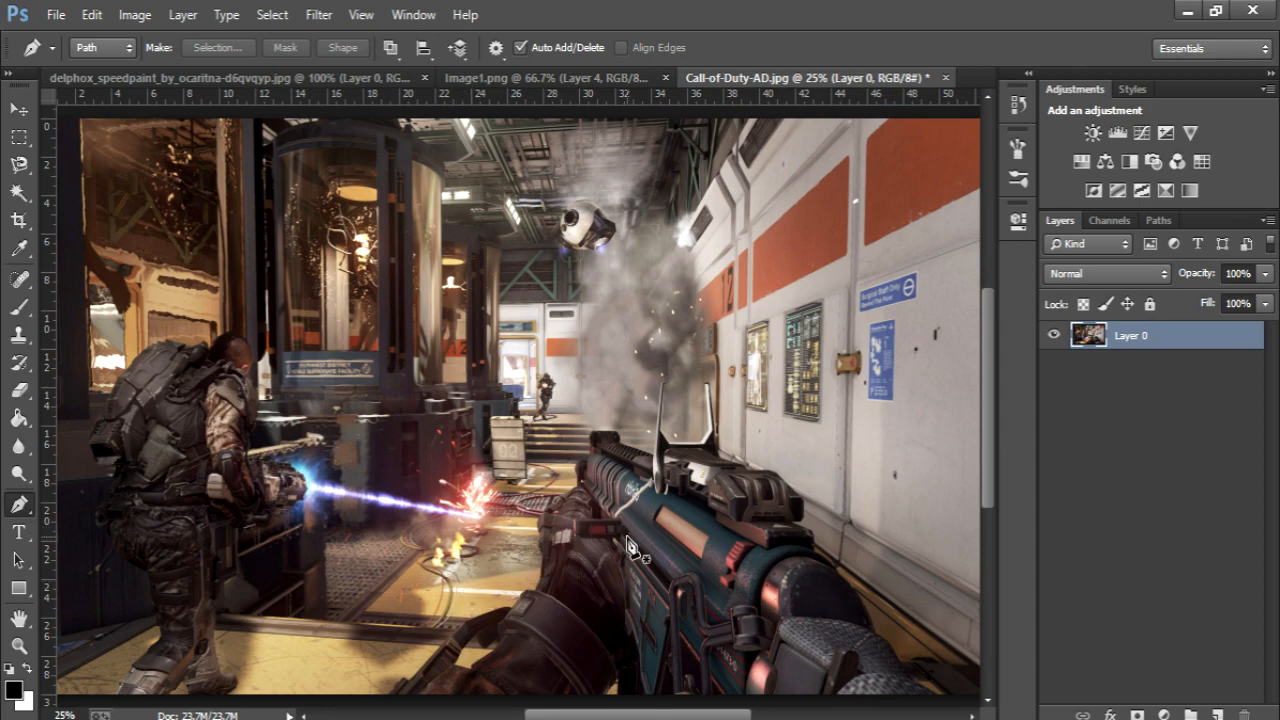
pyautogui.hotkey('ctrl', '+')
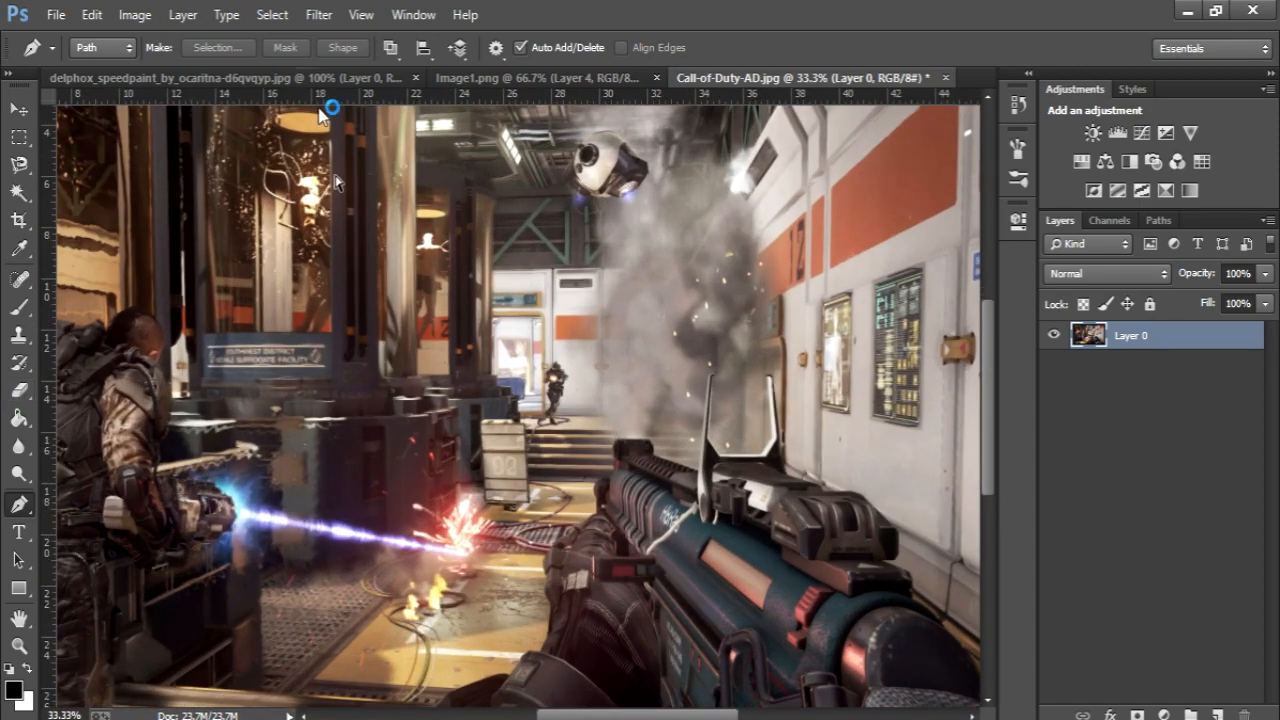
pyautogui.hscroll(1, 484, 485)
pyautogui.scroll(-5, 484, 485)
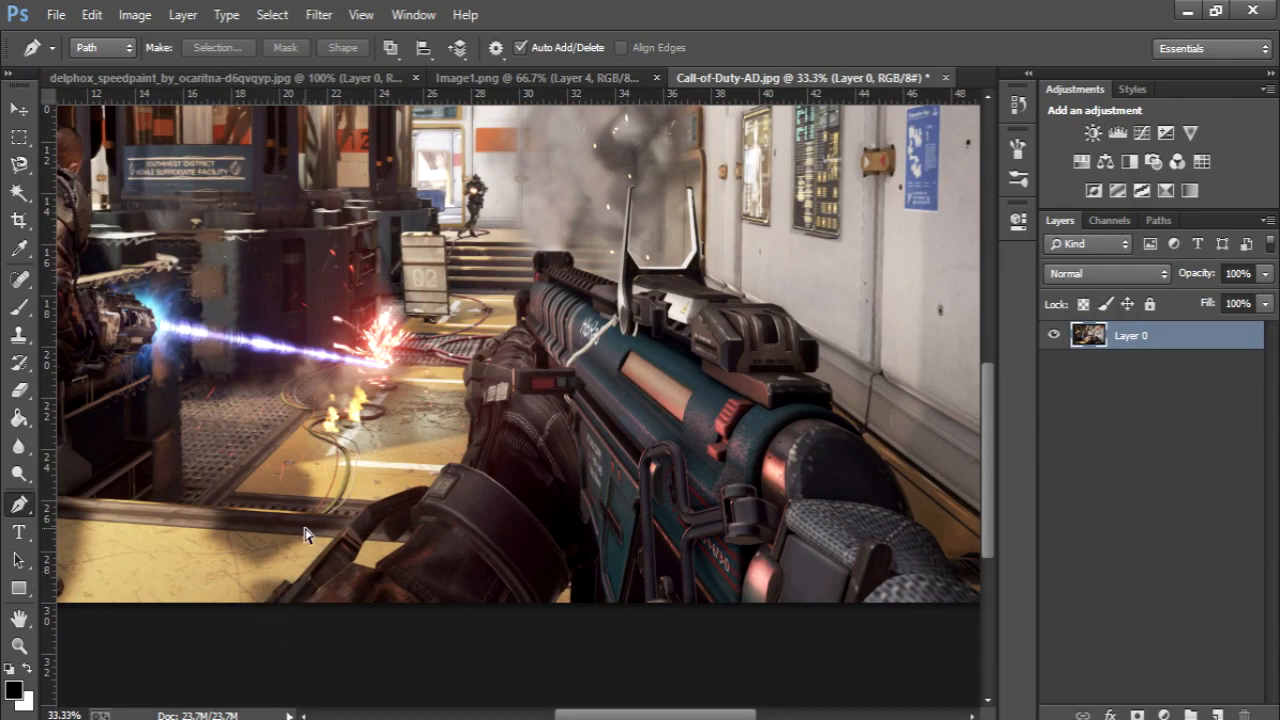
pyautogui.hotkey('ctrl', '+')
pyautogui.hotkey('ctrl', '+')
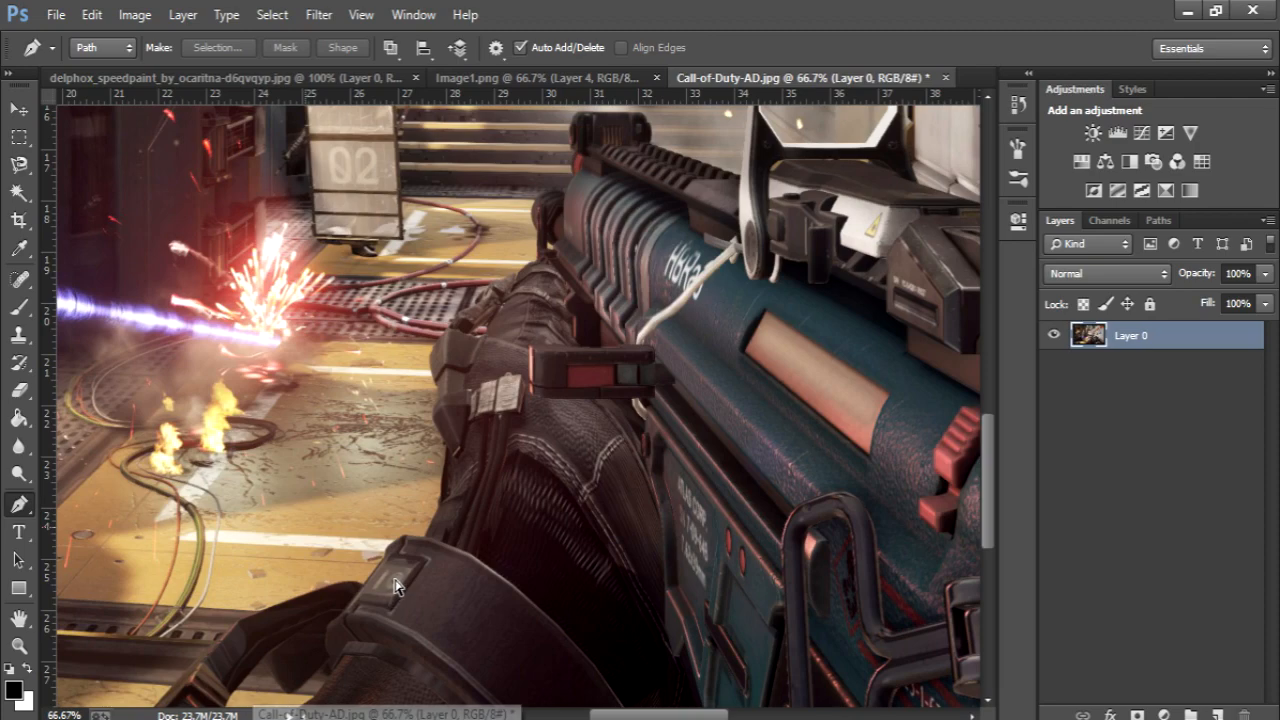
pyautogui.click(16, 108)
pyautogui.keyDown('ctrl'); pyautogui.scroll(-3, 586, 464); pyautogui.keyUp('ctrl')
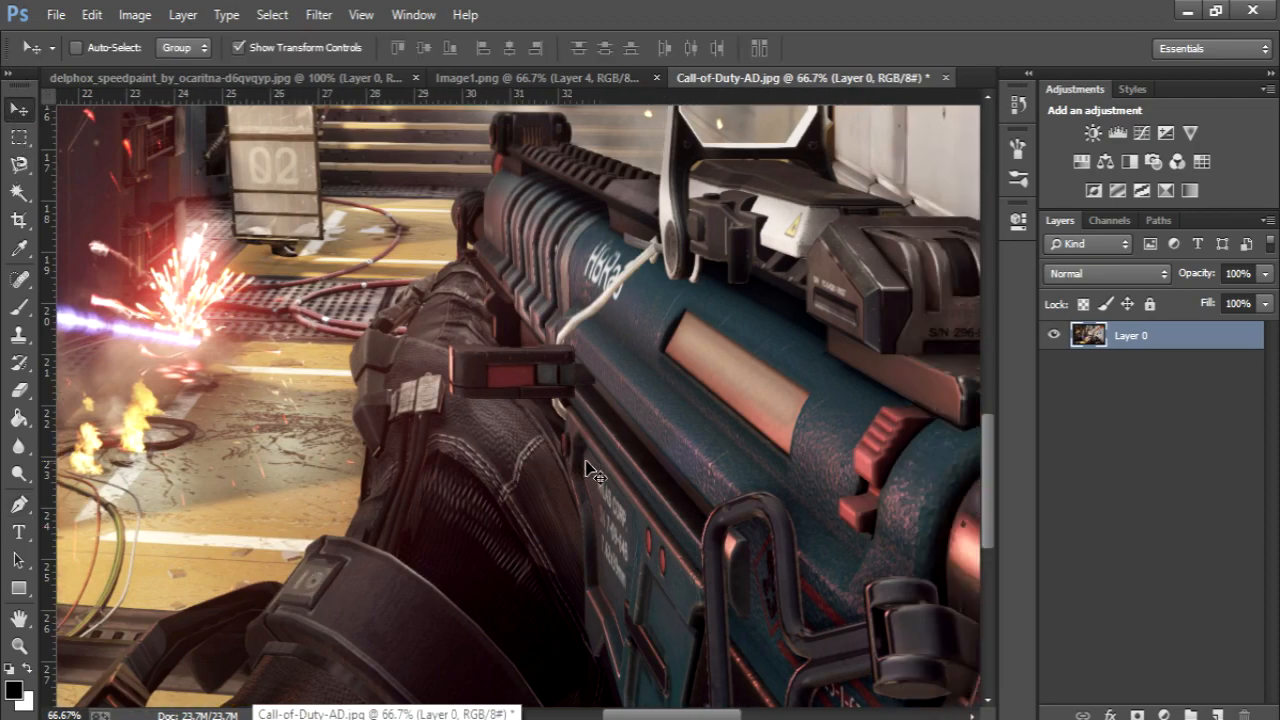
pyautogui.keyDown('ctrl'); pyautogui.scroll(2, 566, 436); pyautogui.keyUp('ctrl')
pyautogui.keyDown('ctrl'); pyautogui.hscroll(-3, 548, 405); pyautogui.keyUp('ctrl')
pyautogui.scroll(-3, 549, 385)
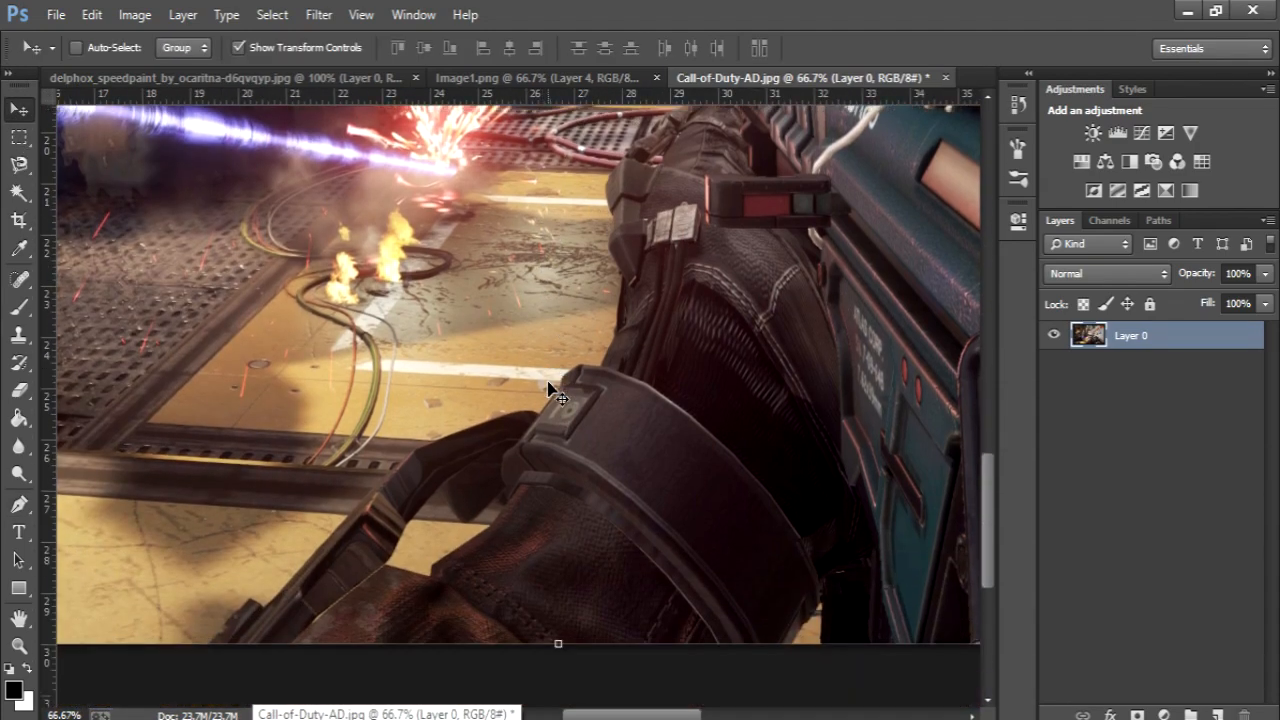
pyautogui.click(18, 507)
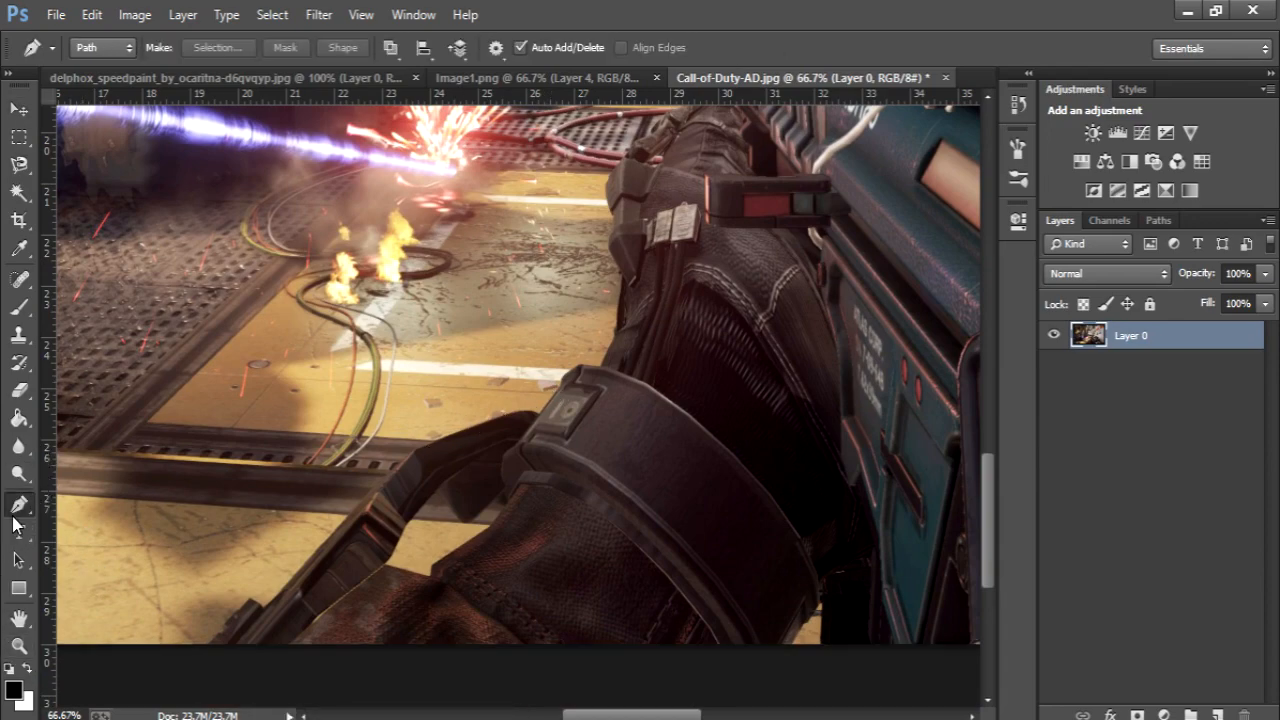
pyautogui.click(210, 644)
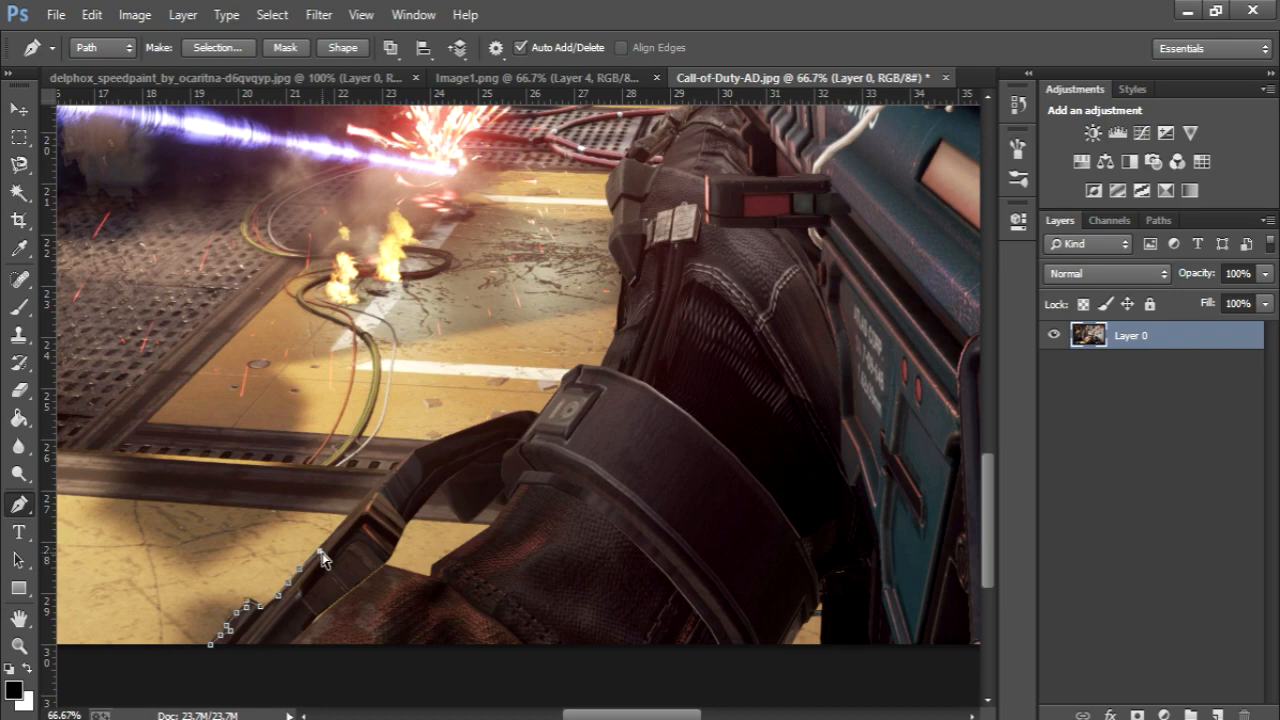
# Step: Undo and re-place the latest path points along the forearm strap
pyautogui.hotkey('ctrl', 'z')
pyautogui.click(317, 554)
pyautogui.hotkey('ctrl', 'z')
pyautogui.click(309, 555)
pyautogui.hotkey('ctrl', 'z')
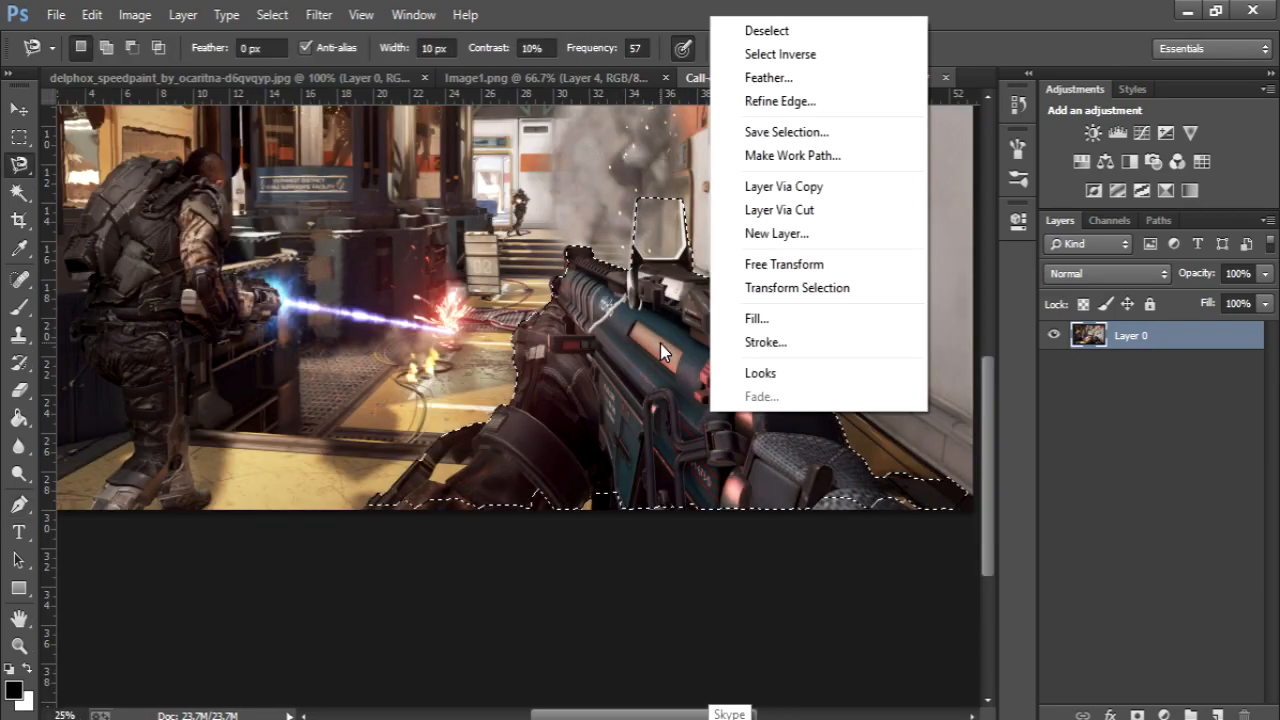
# Step: Copy the selected gun and arms from Layer 0 onto a new layer
pyautogui.press('Escape')
pyautogui.scroll(5, 660, 343)
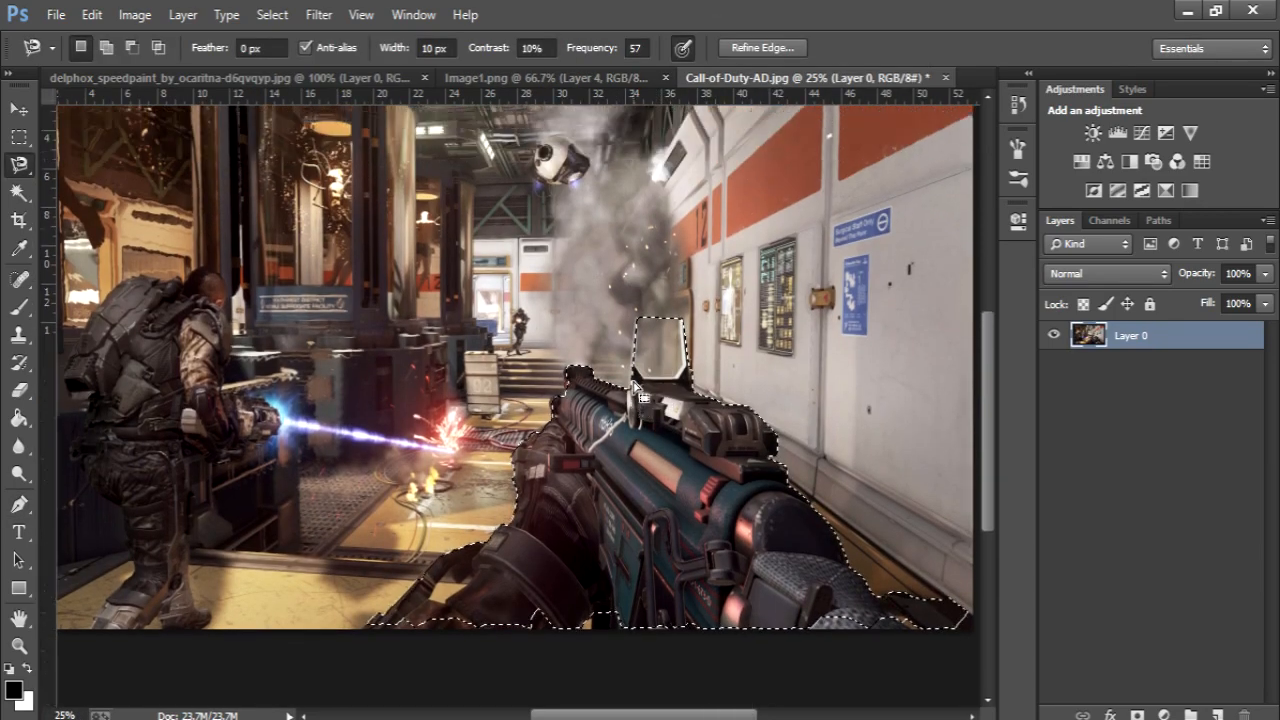
pyautogui.scroll(-2, 548, 232)
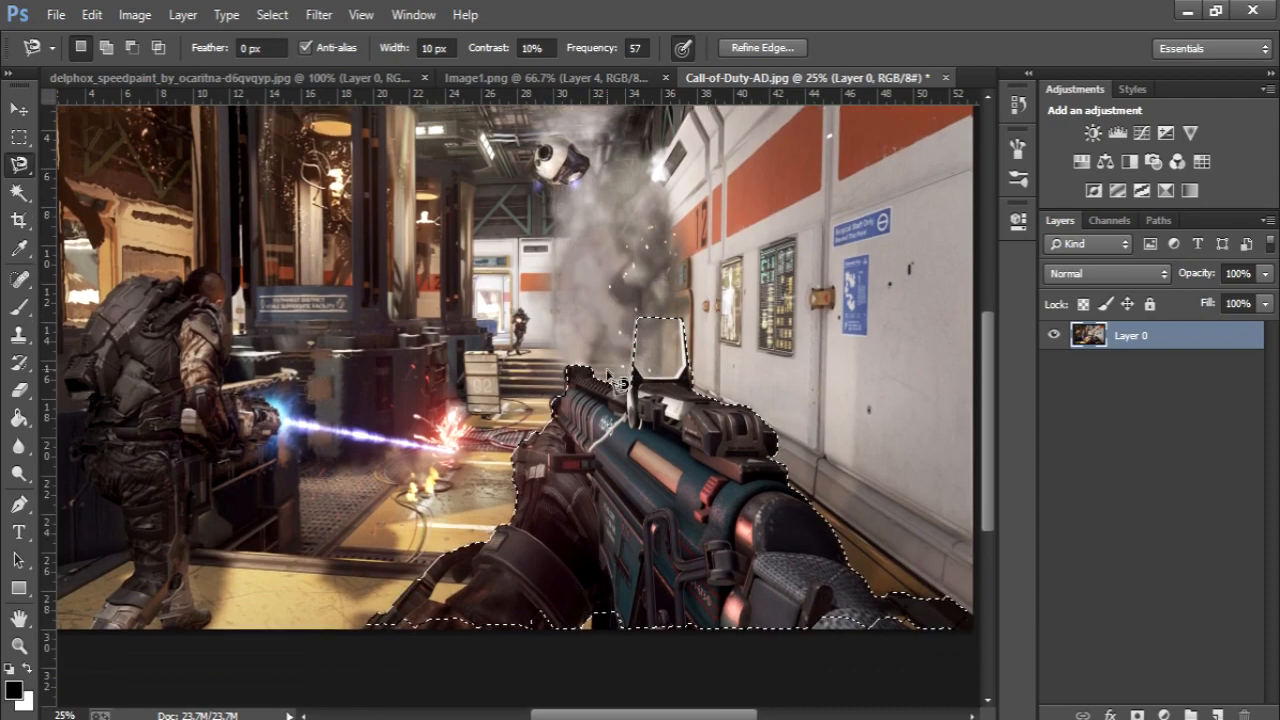
pyautogui.rightClick(692, 468)
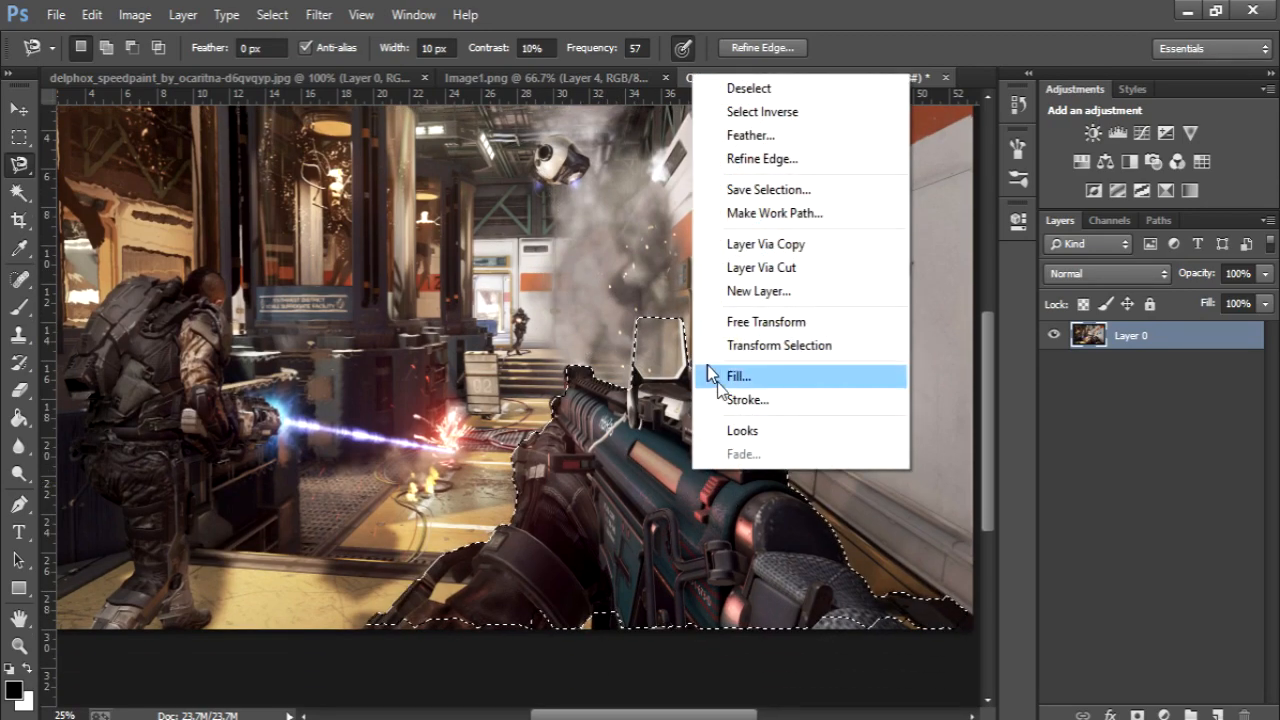
pyautogui.click(765, 250)
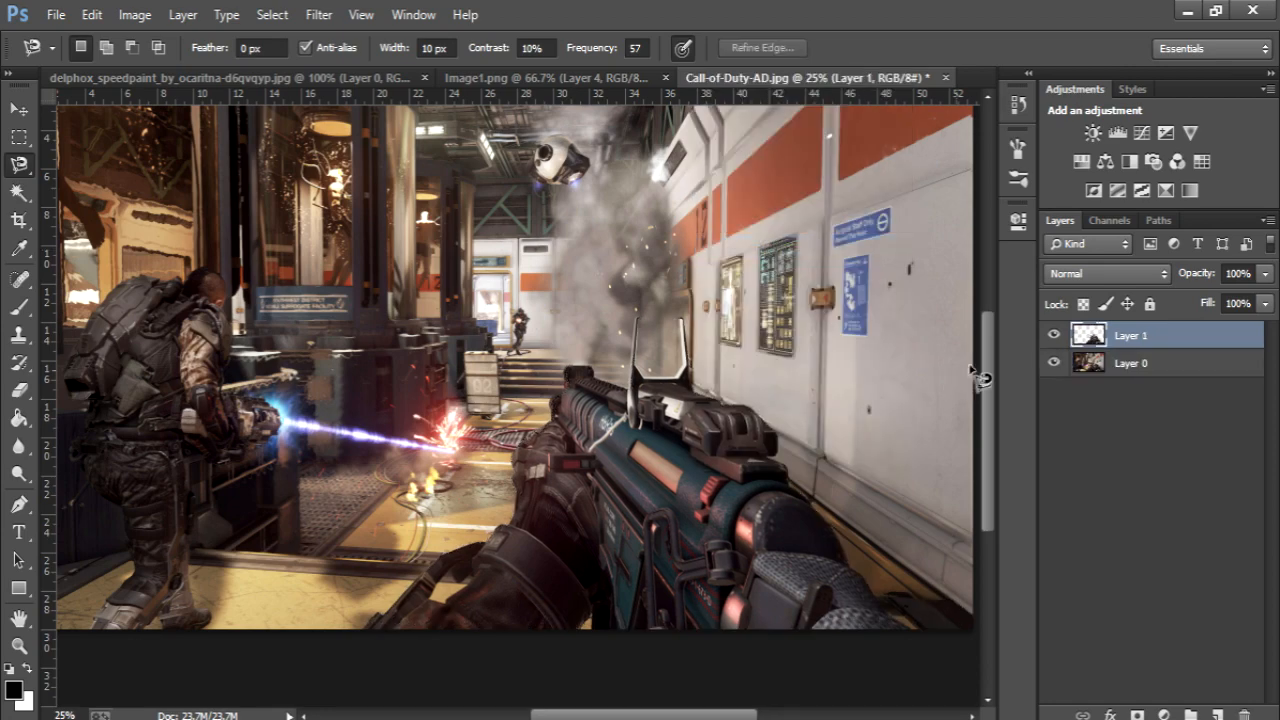
# Step: Hide and show Layer 0 repeatedly to examine the gun cutout against transparency
pyautogui.click(1053, 363)
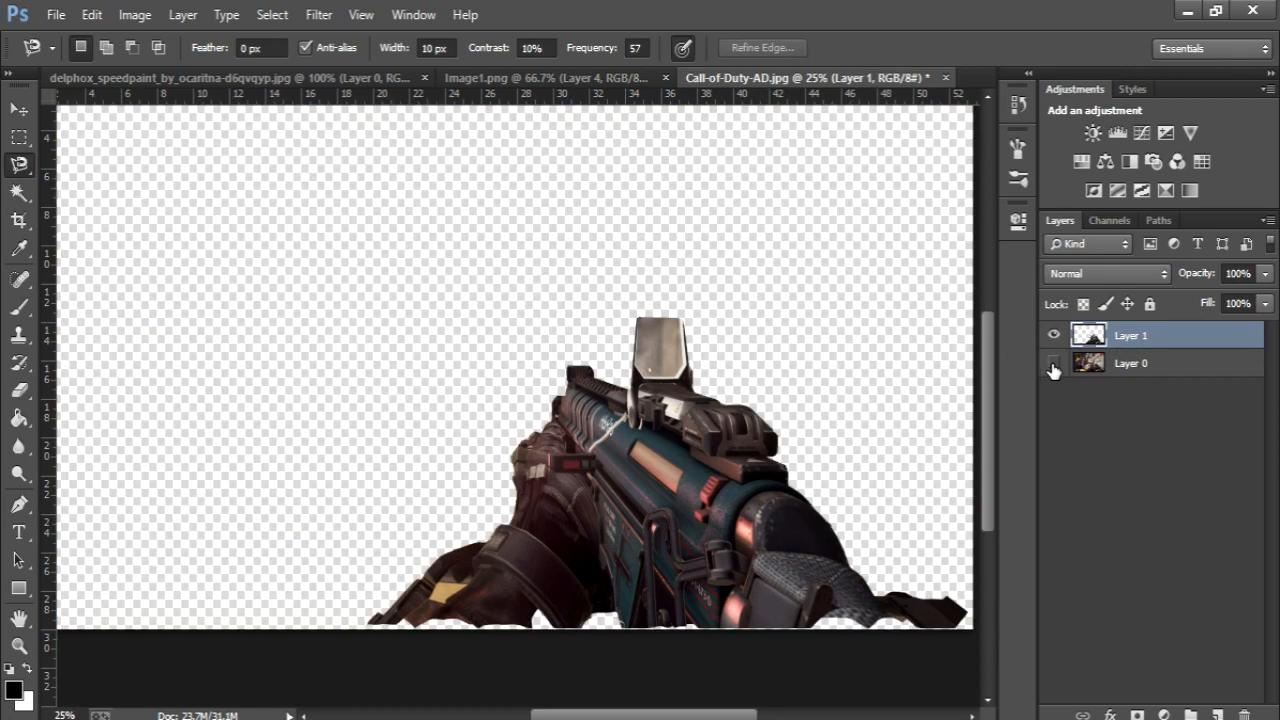
pyautogui.click(1055, 363)
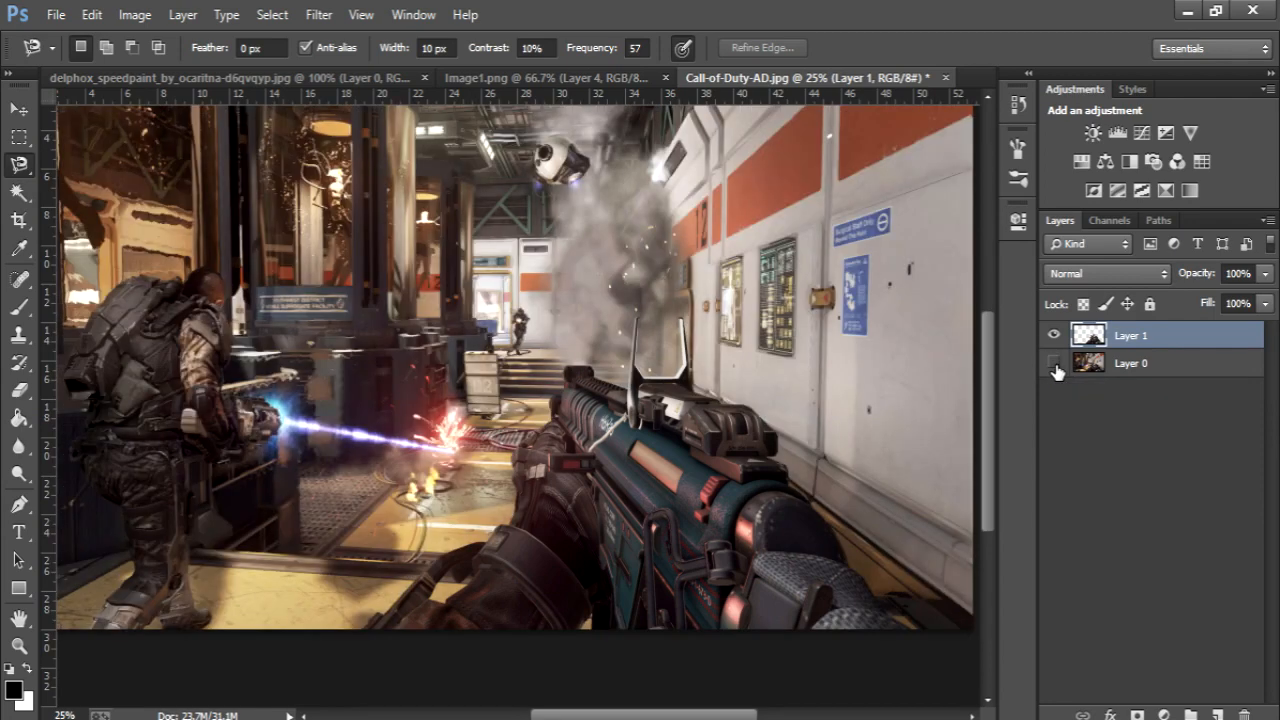
pyautogui.click(1055, 363)
pyautogui.click(1056, 364)
pyautogui.click(1058, 365)
pyautogui.click(1058, 364)
pyautogui.click(1058, 360)
pyautogui.click(1058, 362)
# Step: Add an Inner Glow layer style to Layer 0 with the Vivid Light blend mode
pyautogui.click(1145, 368)
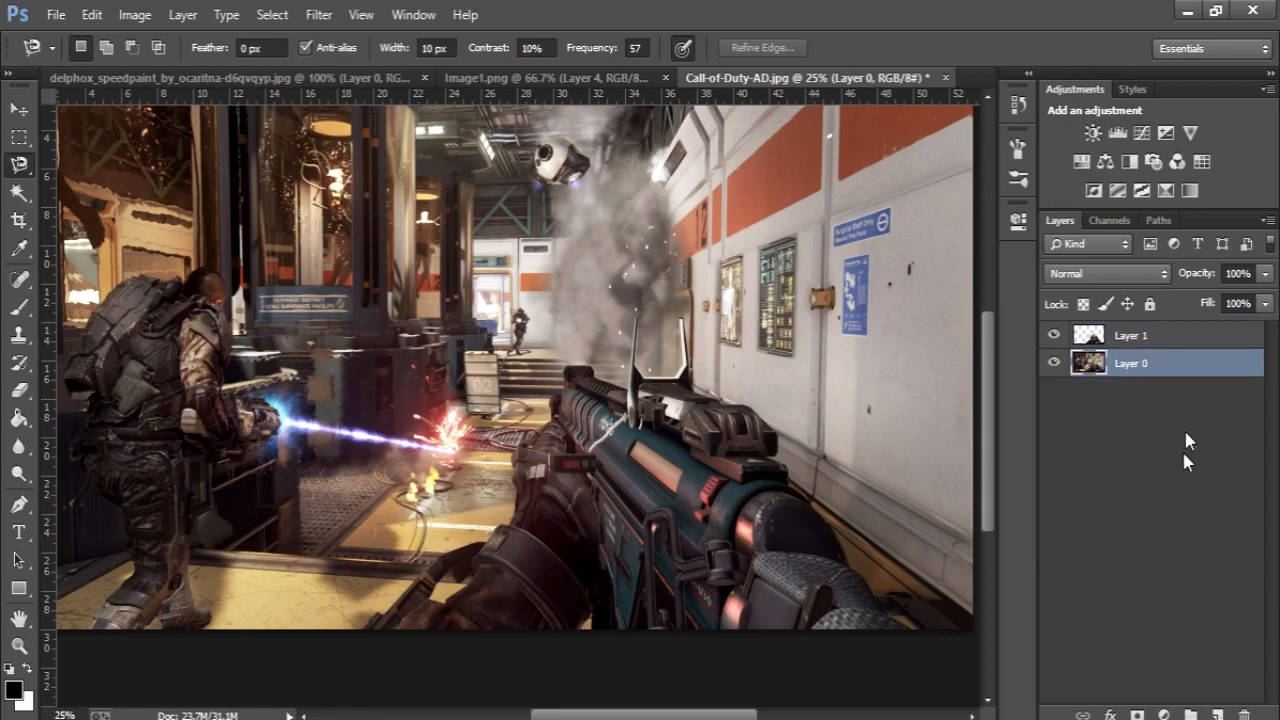
pyautogui.doubleClick(1133, 365)
pyautogui.doubleClick(1166, 367)
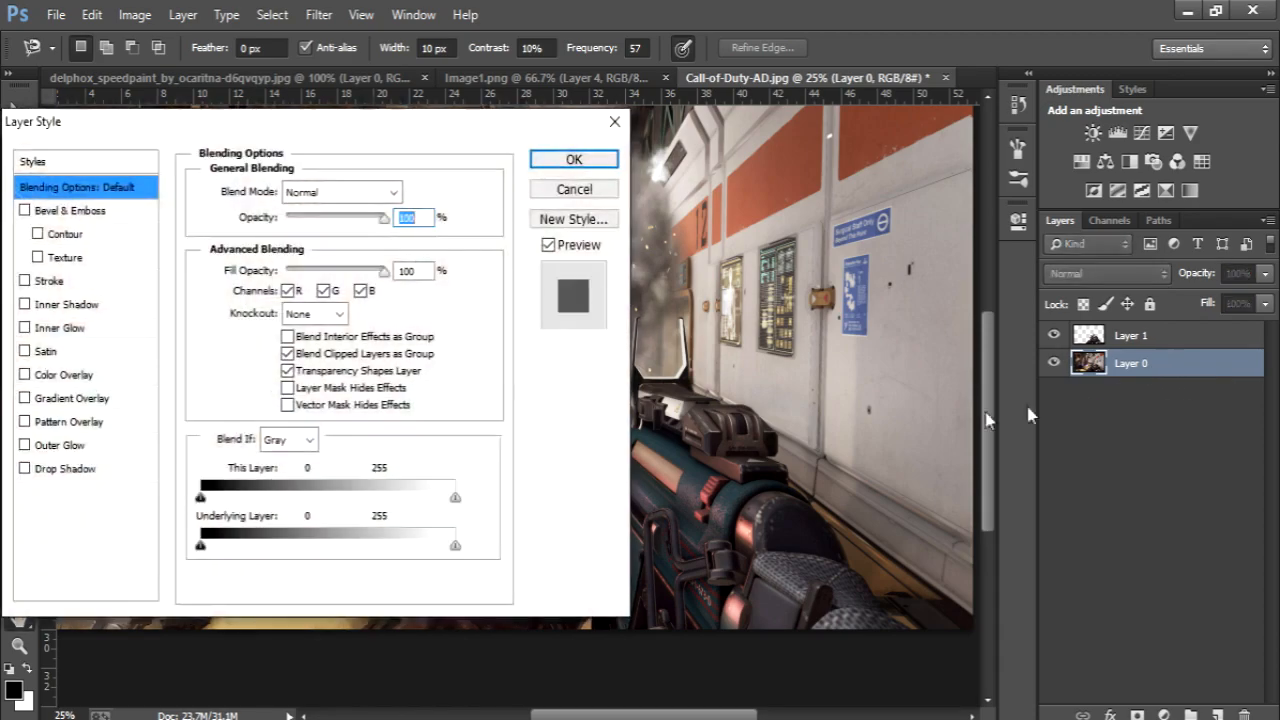
pyautogui.moveTo(141, 130); pyautogui.dragTo(204, 142)
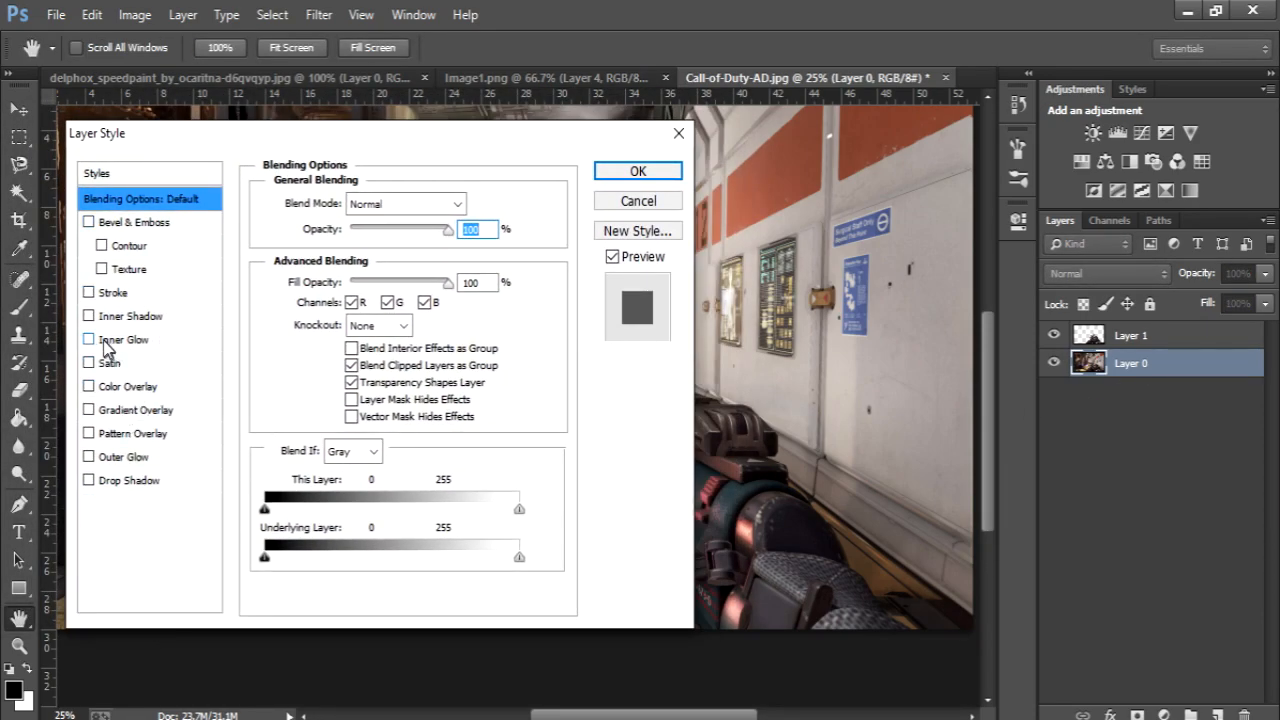
pyautogui.click(106, 341)
pyautogui.click(408, 203)
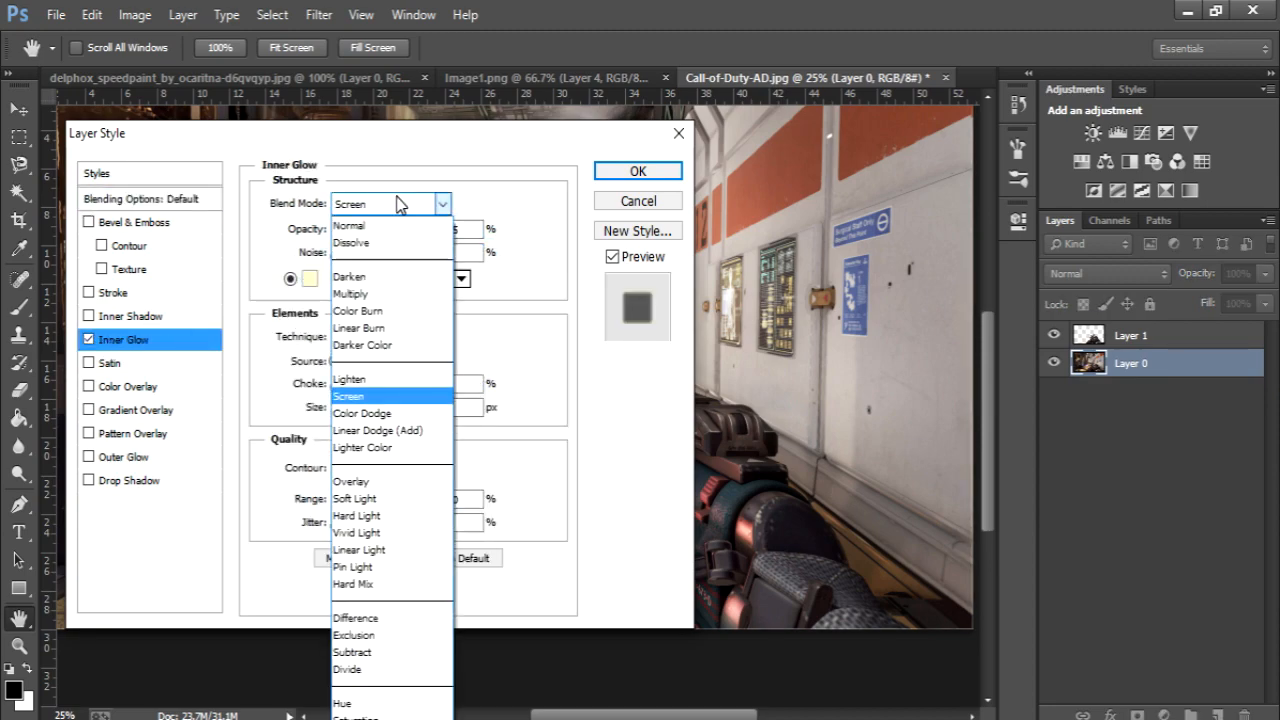
pyautogui.click(394, 533)
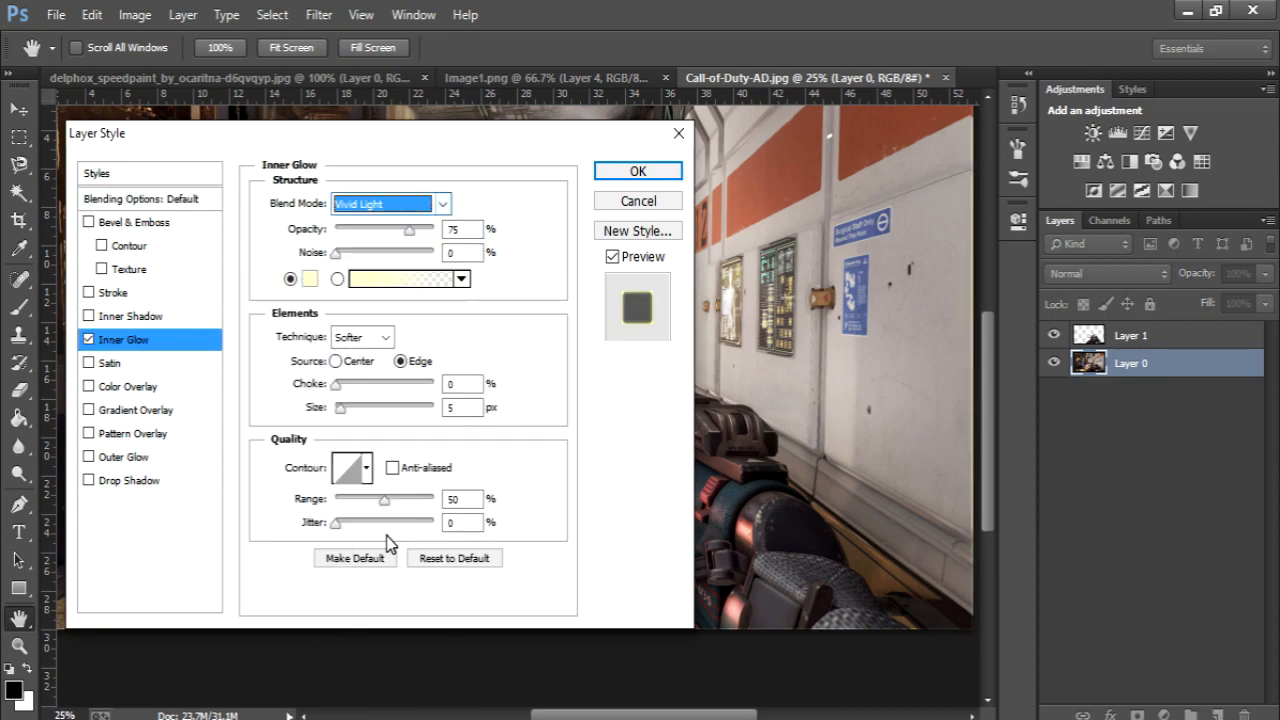
# Step: Set the Inner Glow colour to white (ffffff)
pyautogui.click(311, 281)
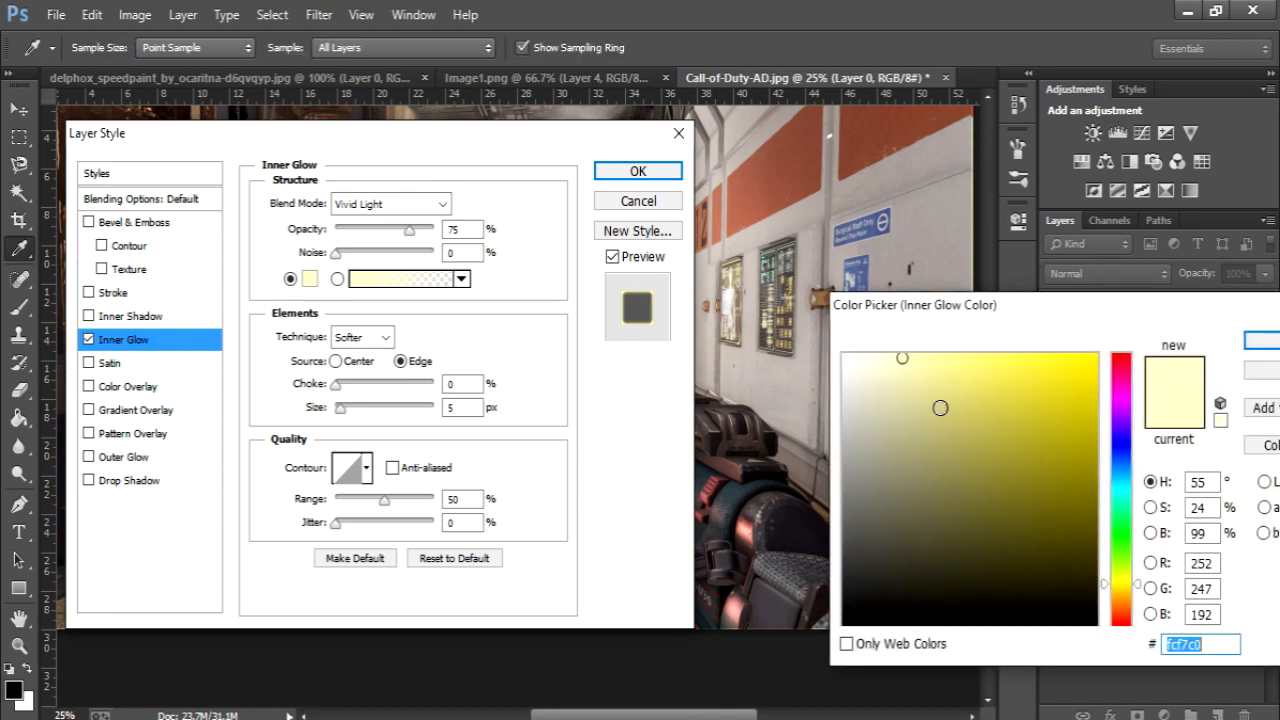
pyautogui.moveTo(940, 408)
pyautogui.mouseDown()
pyautogui.moveTo(880, 357)
pyautogui.moveTo(843, 354)
pyautogui.mouseUp()
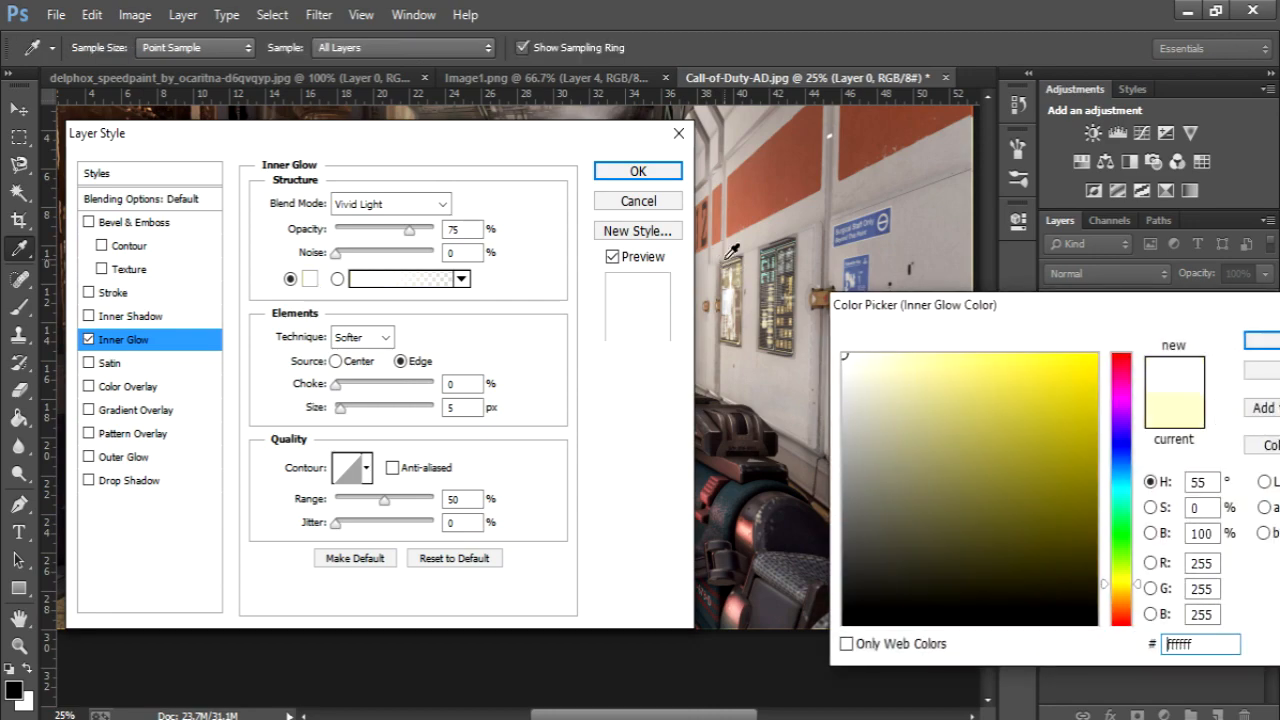
pyautogui.click(1262, 341)
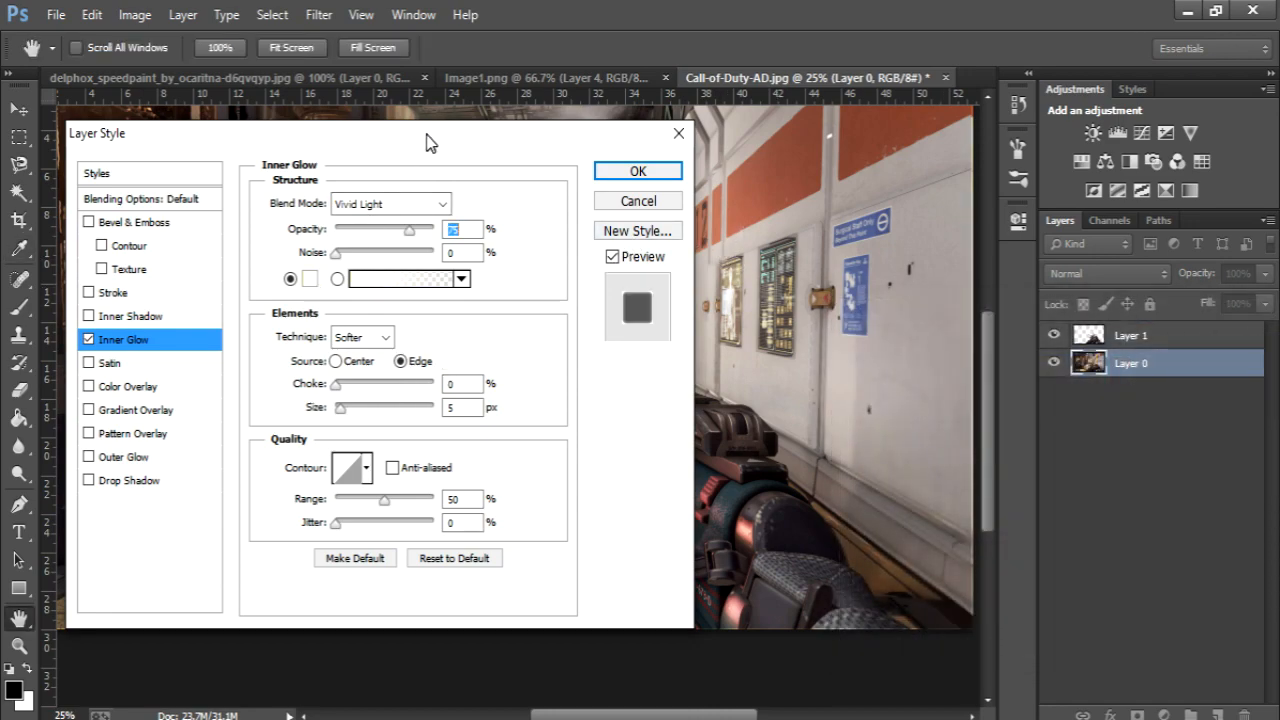
# Step: Set the Inner Glow choke to 32% and size to 59 px, and apply the layer style
pyautogui.moveTo(426, 143); pyautogui.dragTo(1148, 220)
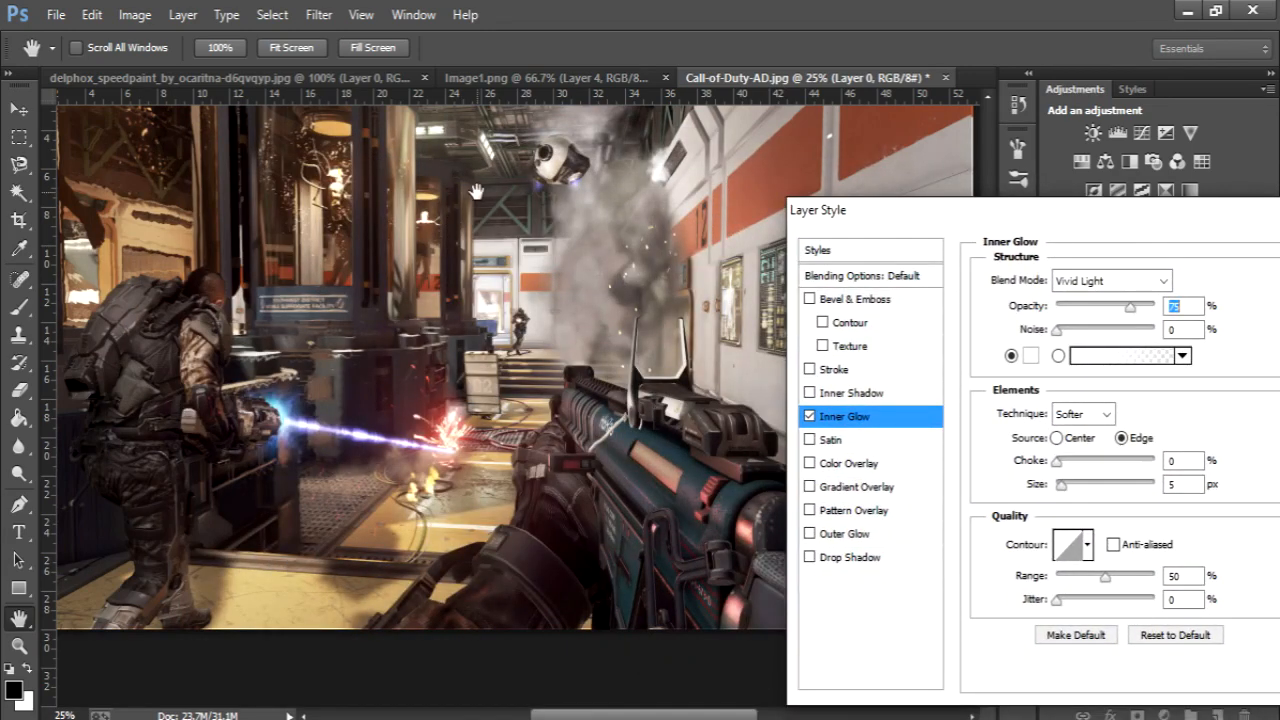
pyautogui.moveTo(1150, 215); pyautogui.dragTo(813, 230)
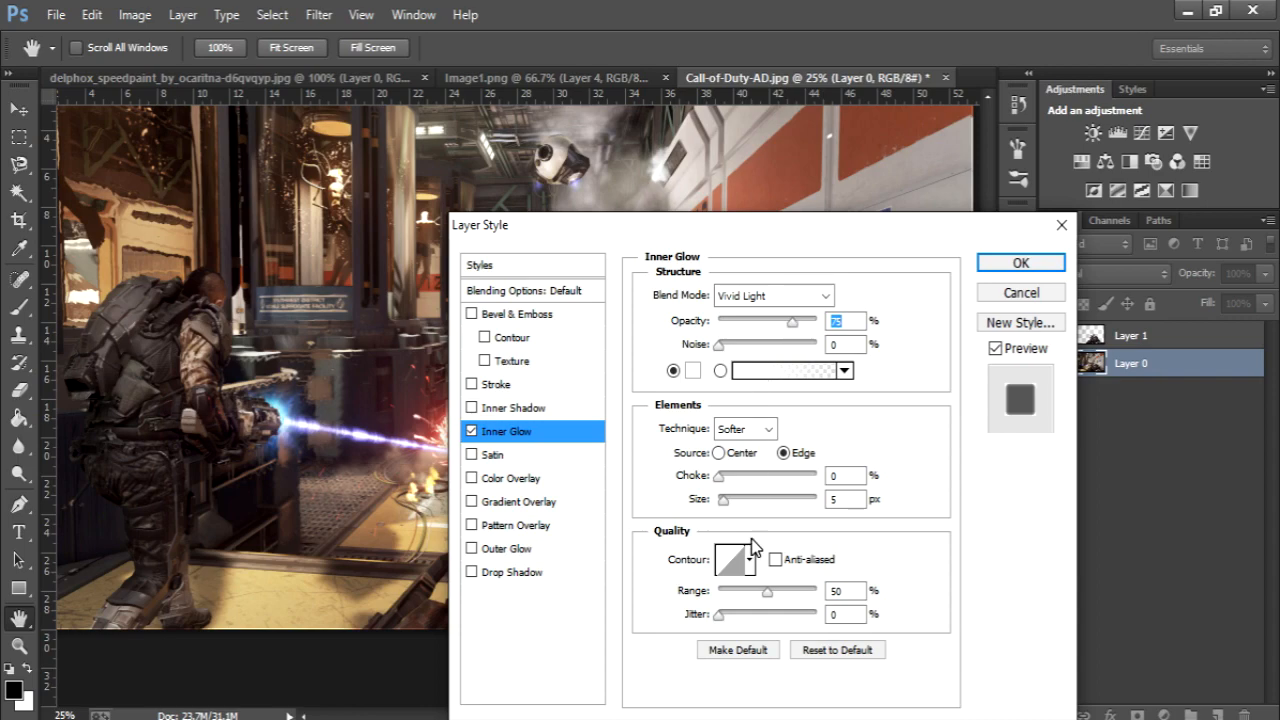
pyautogui.moveTo(726, 508); pyautogui.dragTo(749, 489)
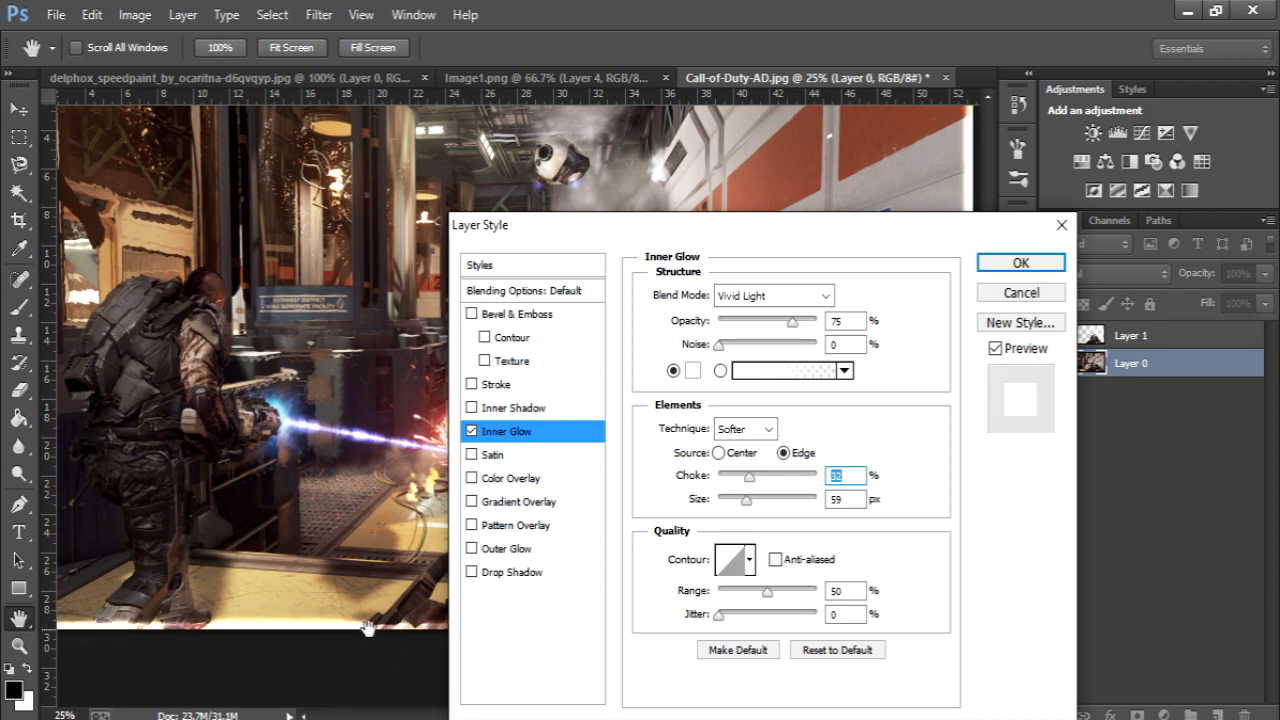
pyautogui.click(996, 270)
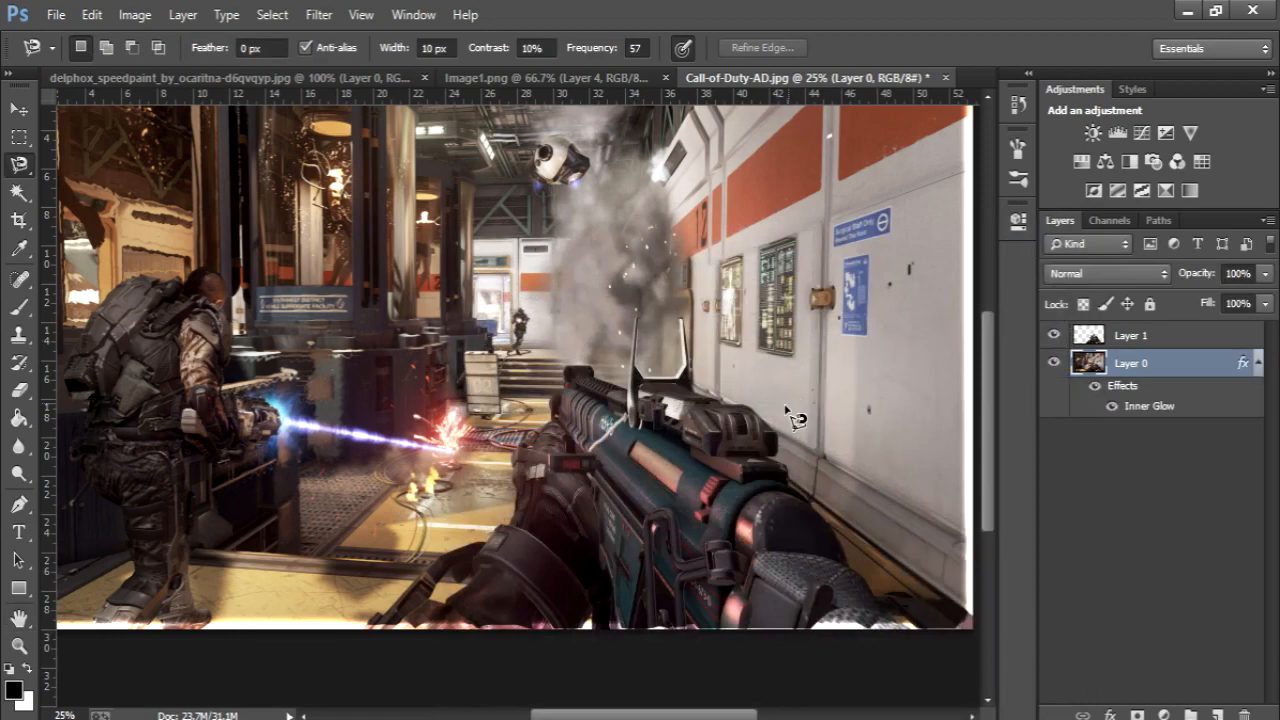
# Step: Collapse Layer 0's effects list and add a Black & White adjustment layer directly above Layer 0
pyautogui.hotkey('ctrl', '-')
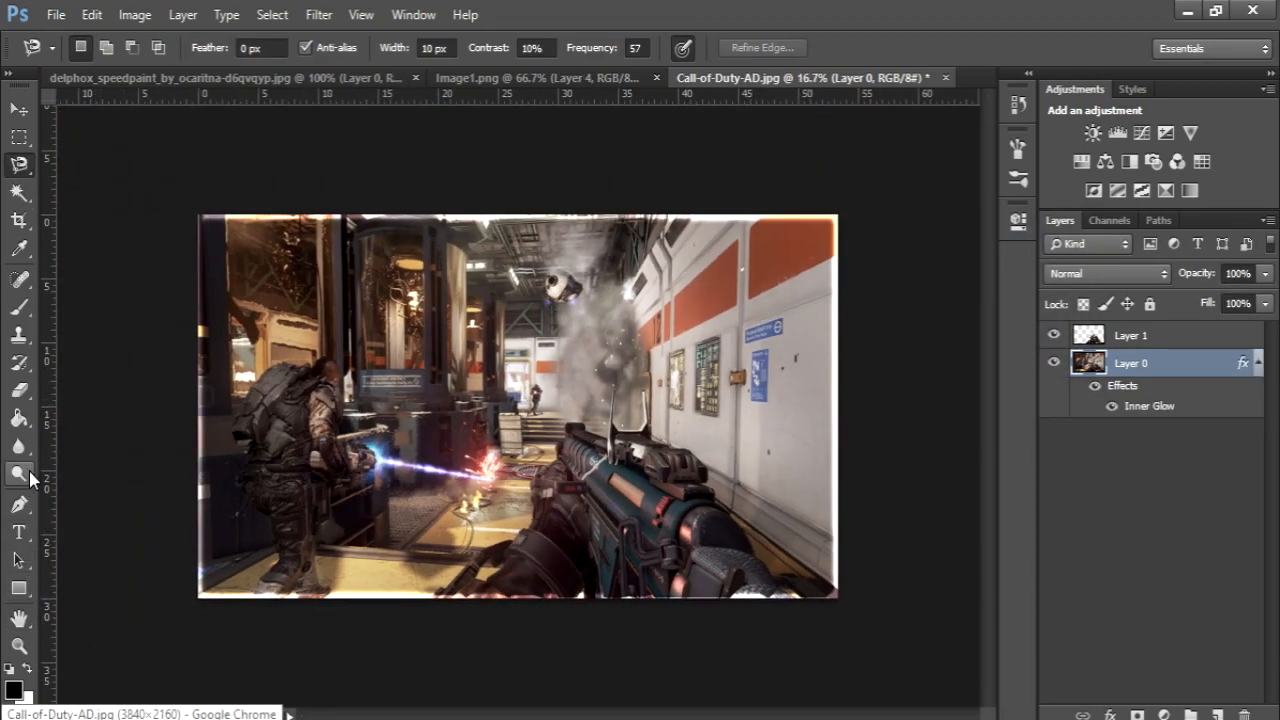
pyautogui.click(19, 646)
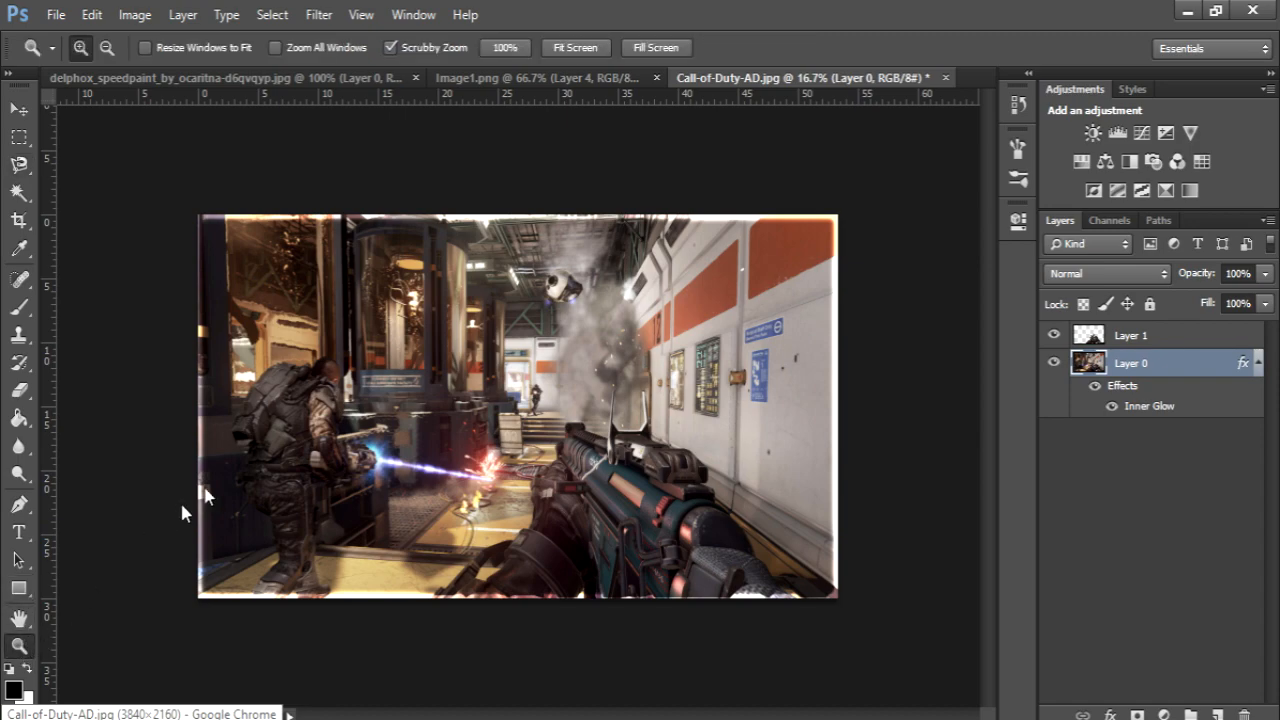
pyautogui.rightClick(304, 414)
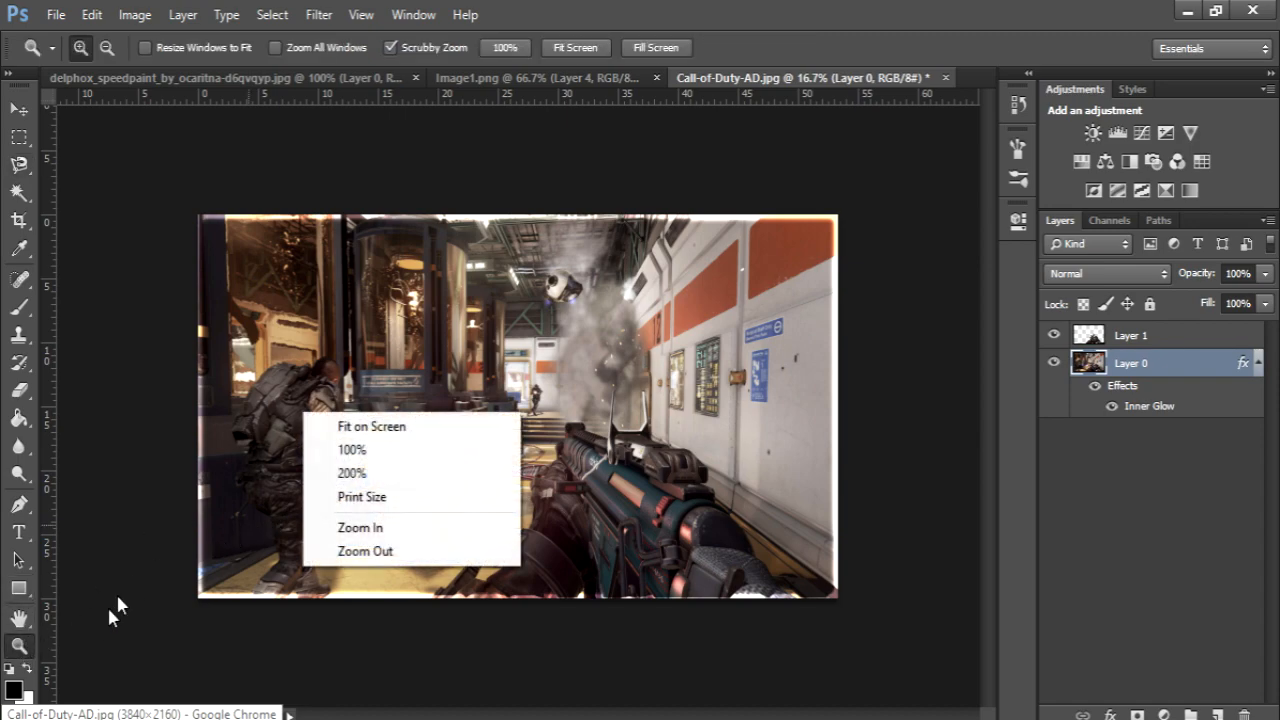
pyautogui.click(380, 449)
pyautogui.rightClick(370, 443)
pyautogui.click(430, 458)
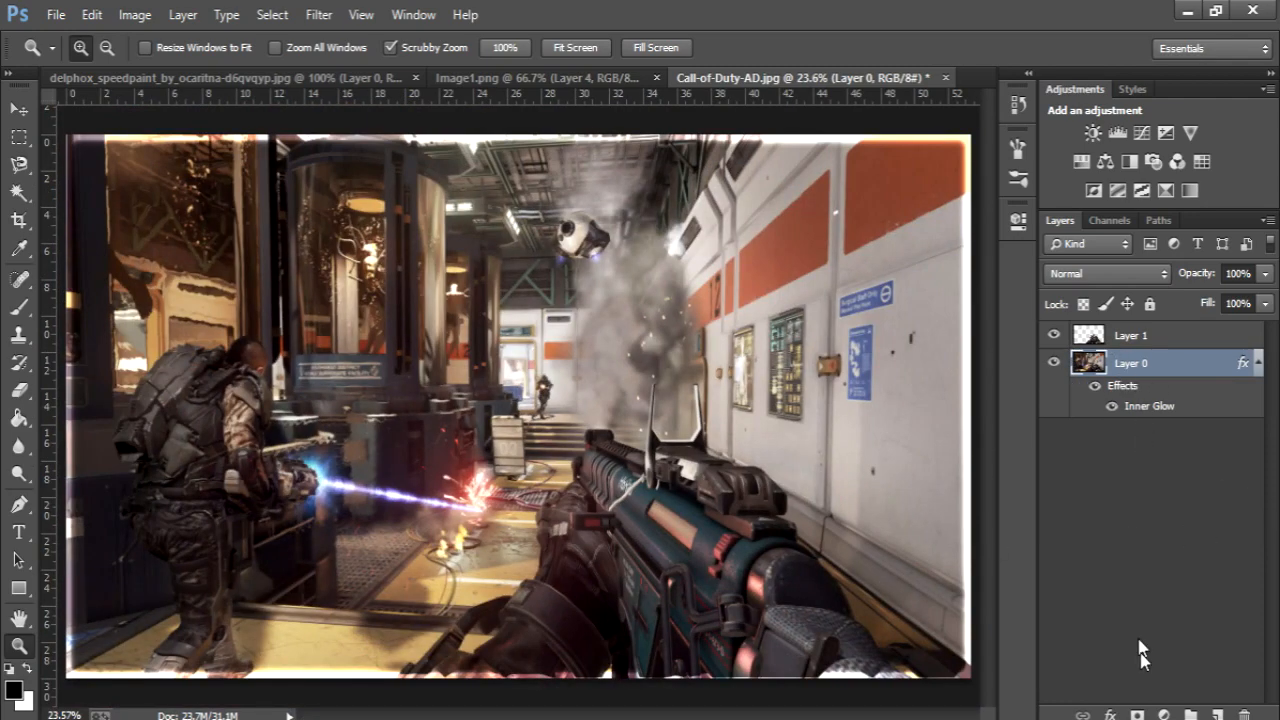
pyautogui.click(1258, 363)
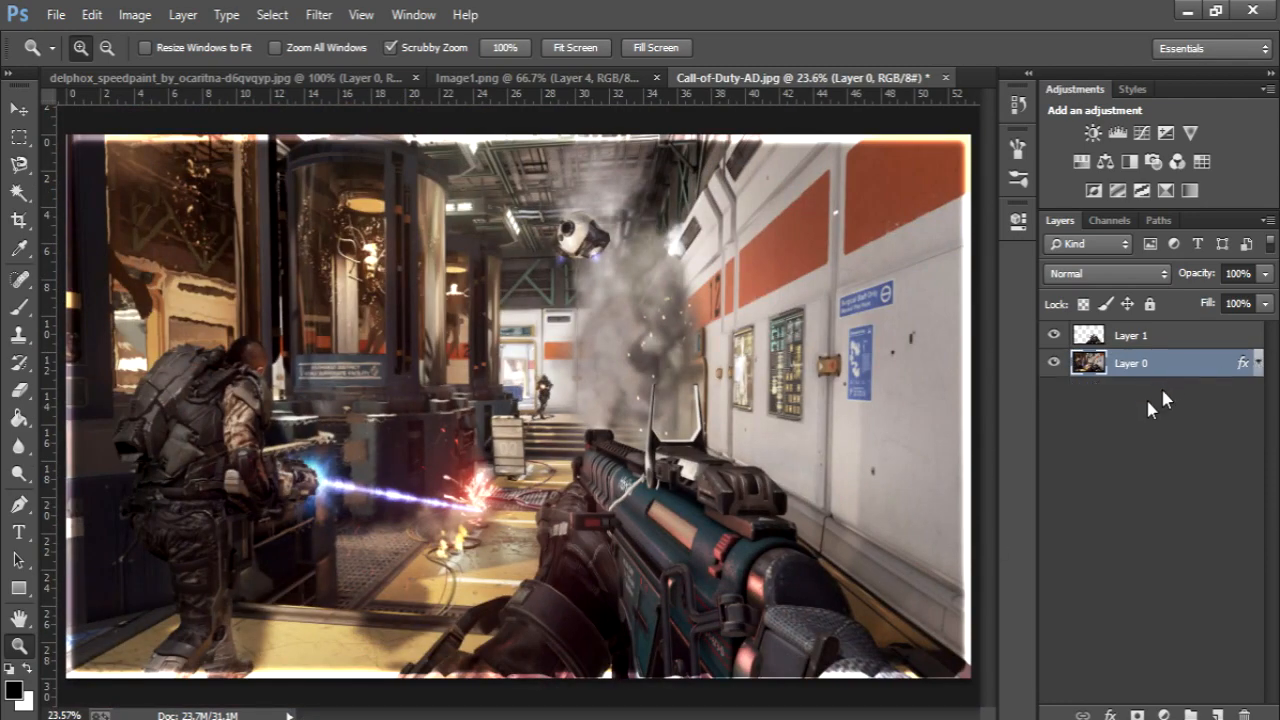
pyautogui.click(1163, 715)
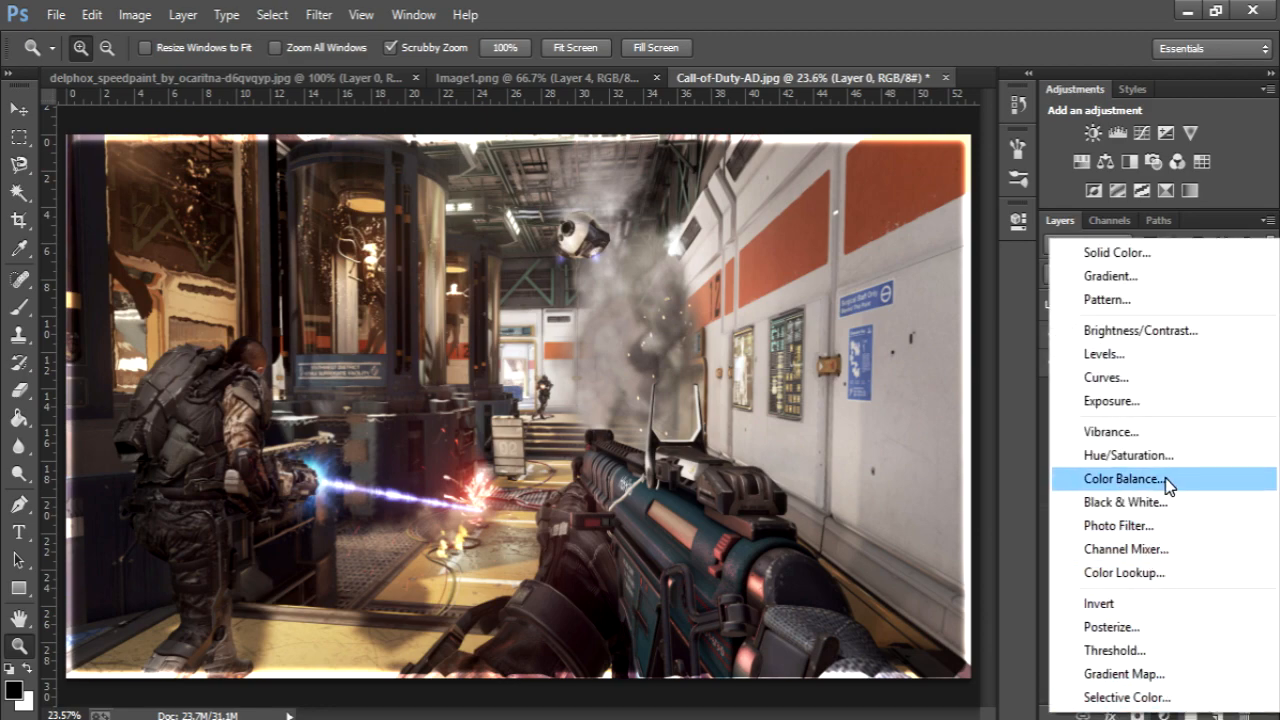
pyautogui.click(1145, 514)
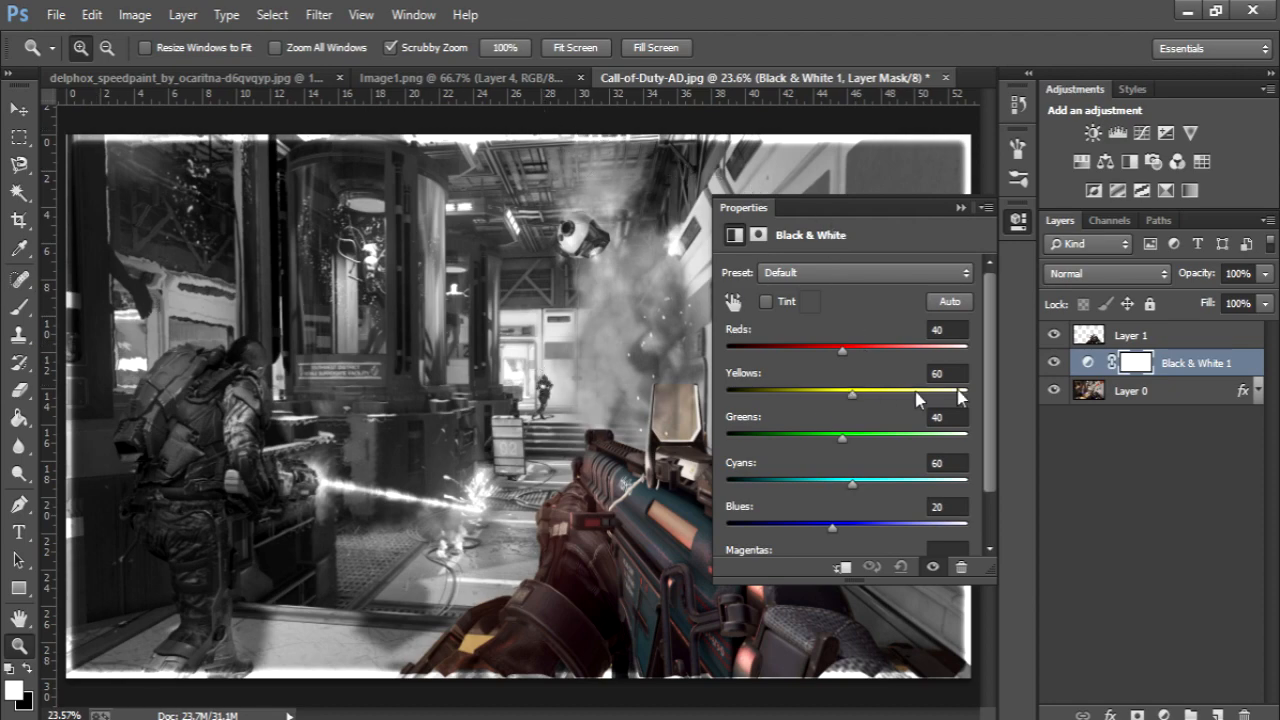
# Step: Place the Free Texture Digital 08.preview image from the Desktop folder into the Call-of-Duty-AD document, directly above the Black & White adjustment
pyautogui.click(959, 208)
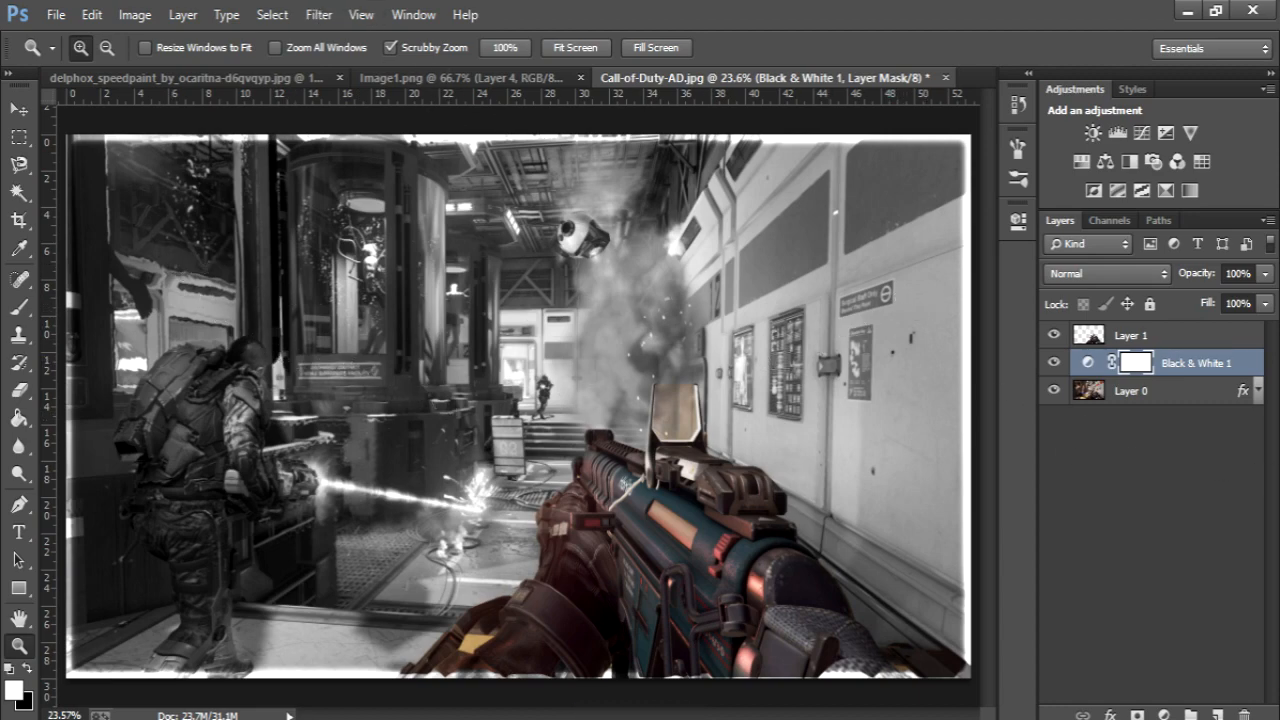
pyautogui.click(440, 719)
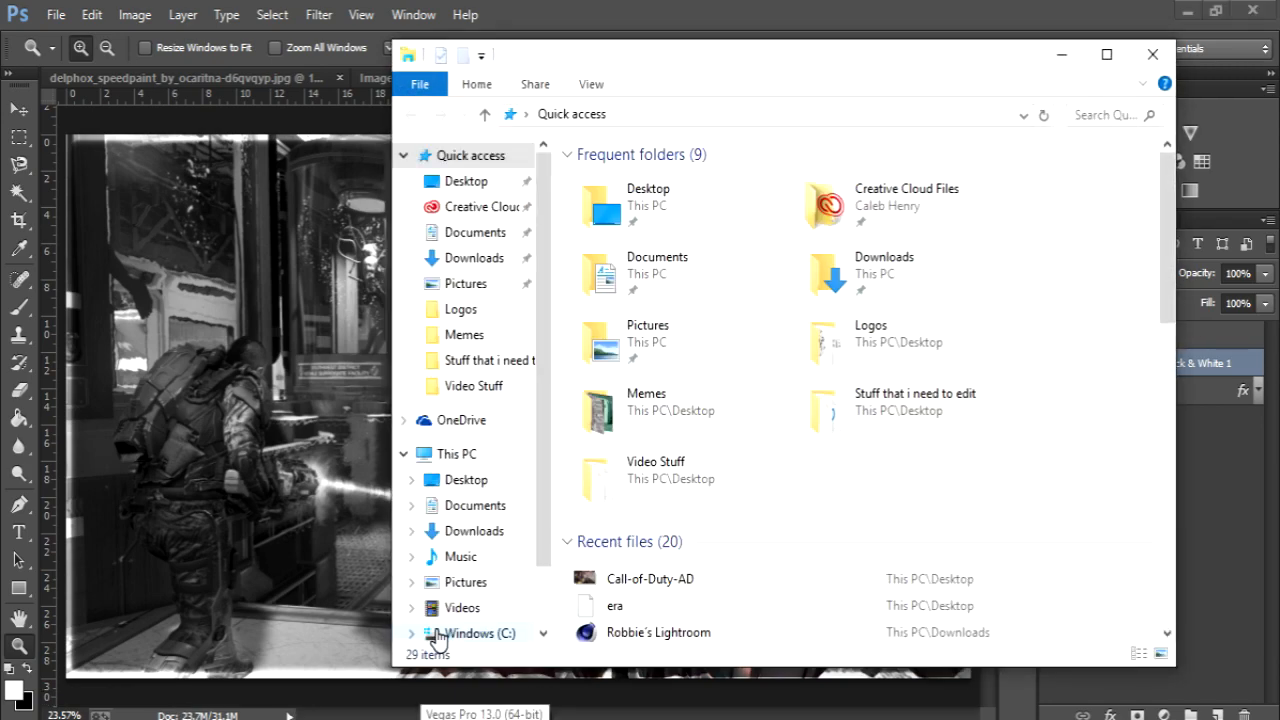
pyautogui.scroll(-5, 608, 400)
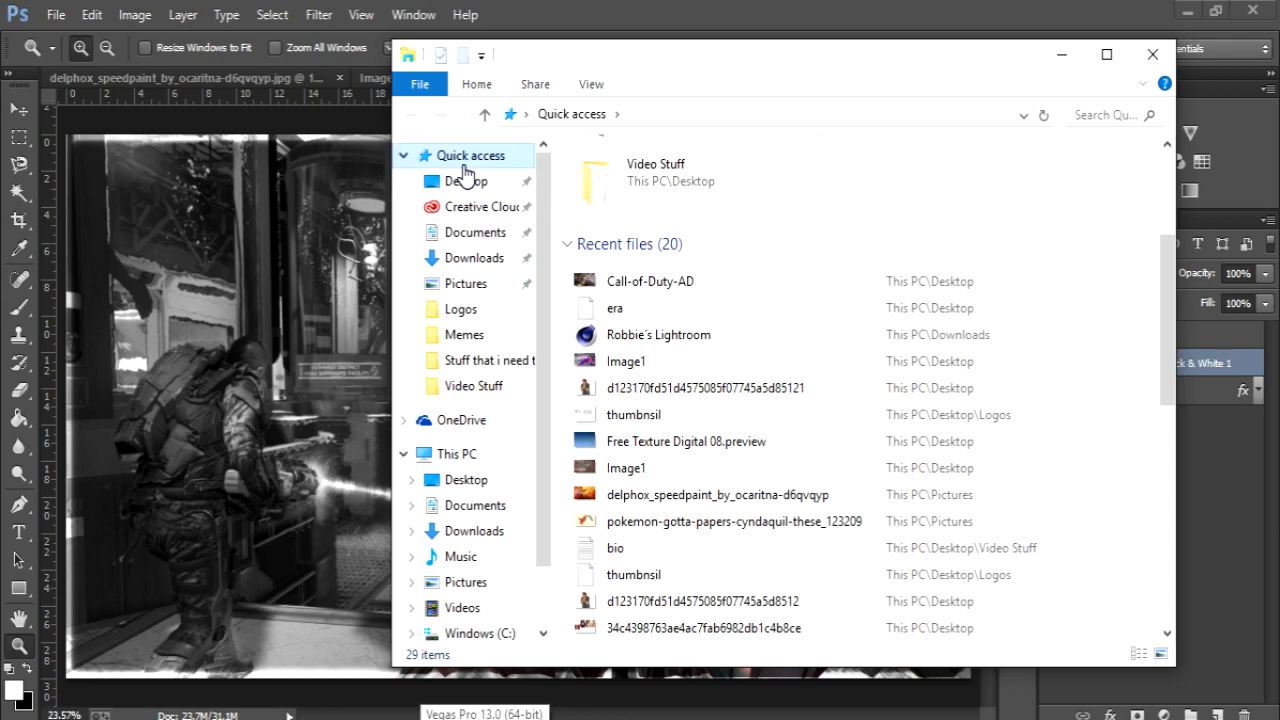
pyautogui.click(432, 181)
pyautogui.scroll(-5, 920, 545)
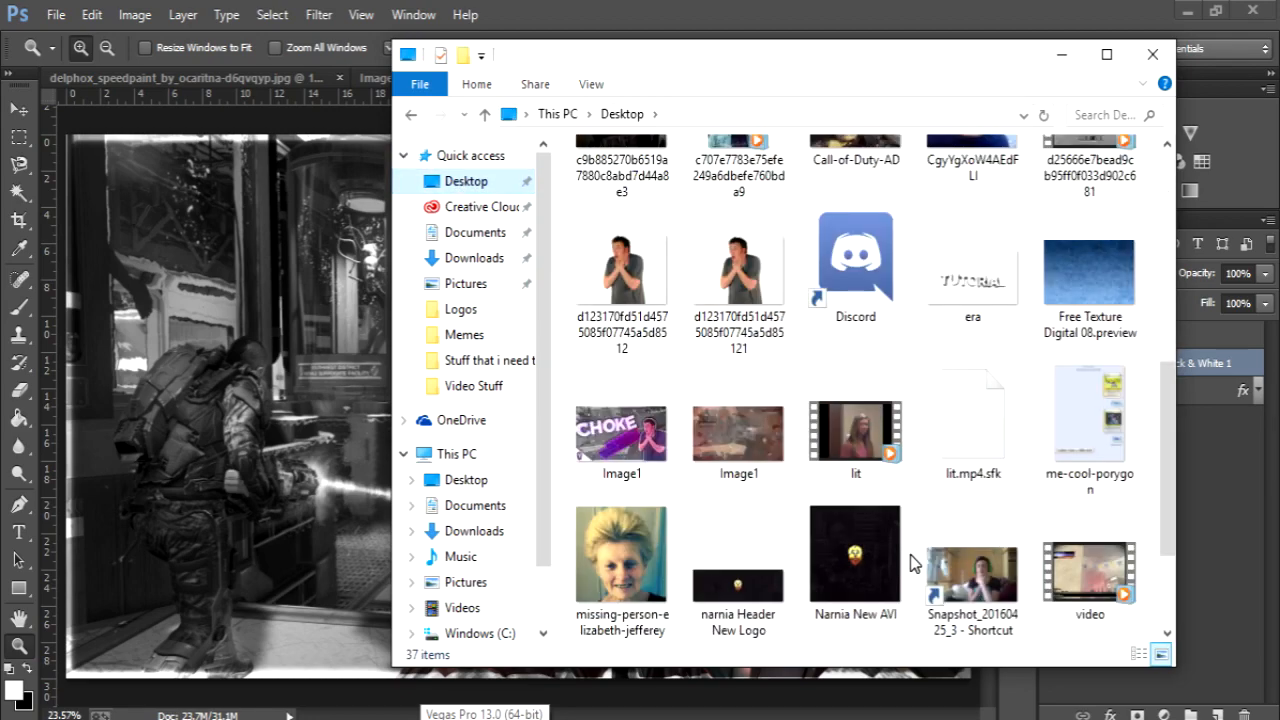
pyautogui.click(1050, 310)
pyautogui.moveTo(383, 412); pyautogui.dragTo(299, 458)
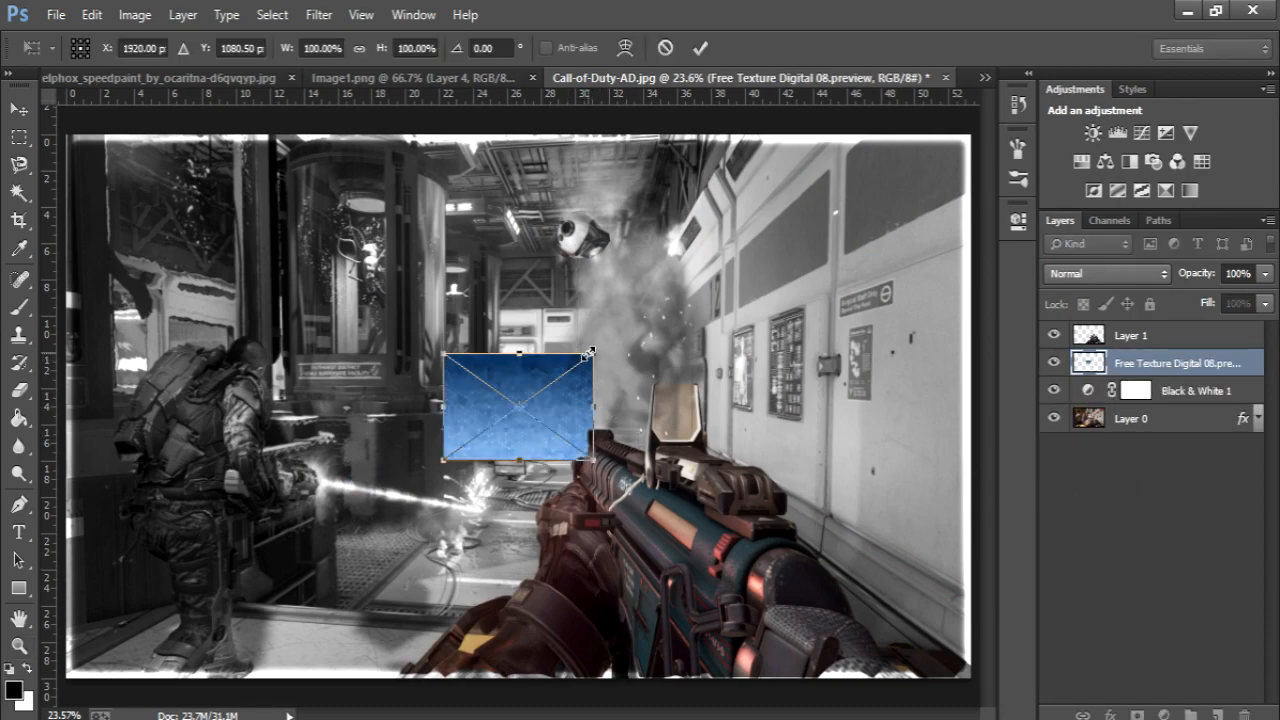
# Step: Scale the placed blue hexagon texture to cover the whole canvas and commit the placement
pyautogui.moveTo(589, 352); pyautogui.dragTo(1012, 44)
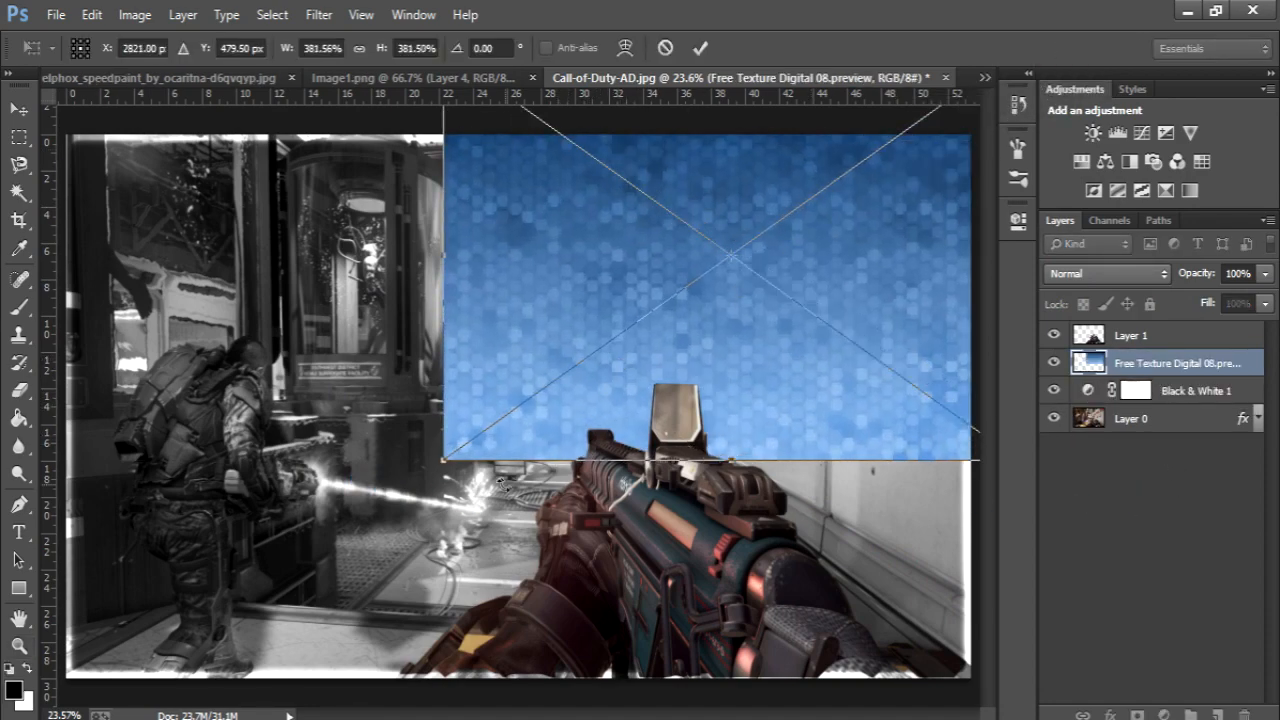
pyautogui.moveTo(445, 460); pyautogui.dragTo(70, 700)
pyautogui.click(700, 47)
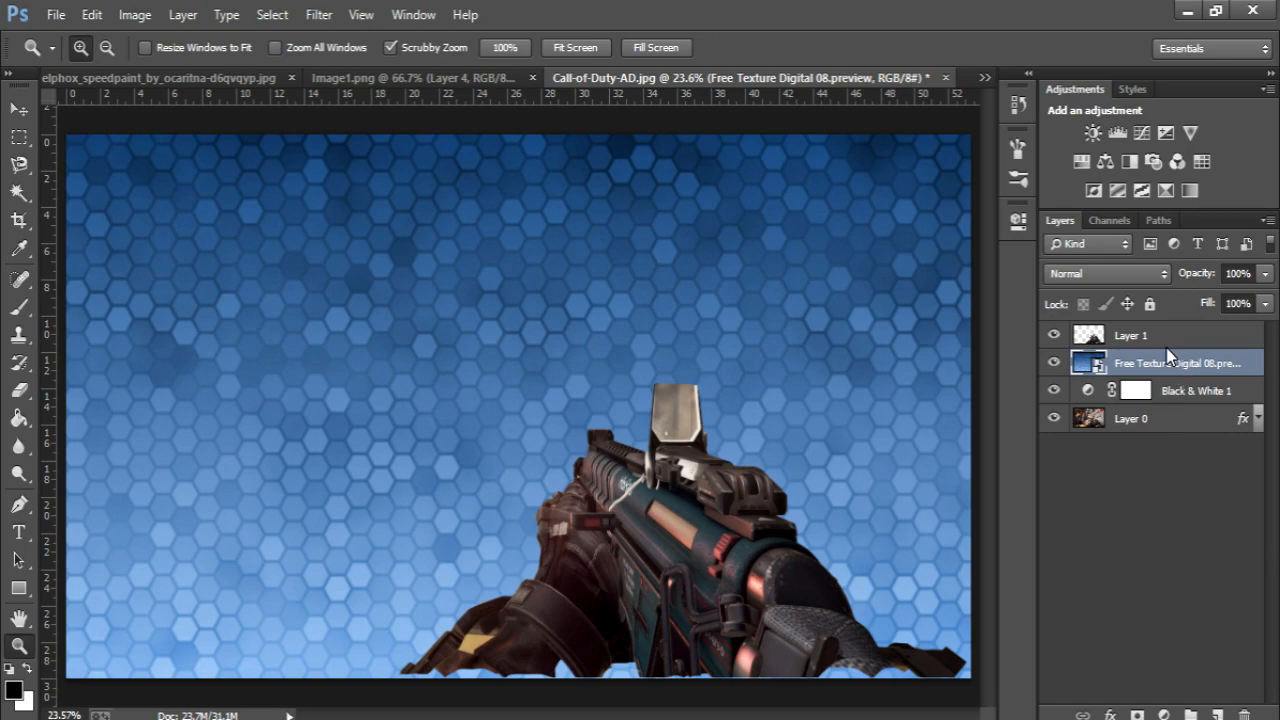
# Step: Set the hexagon texture layer's blend mode to Overlay
pyautogui.rightClick(1181, 368)
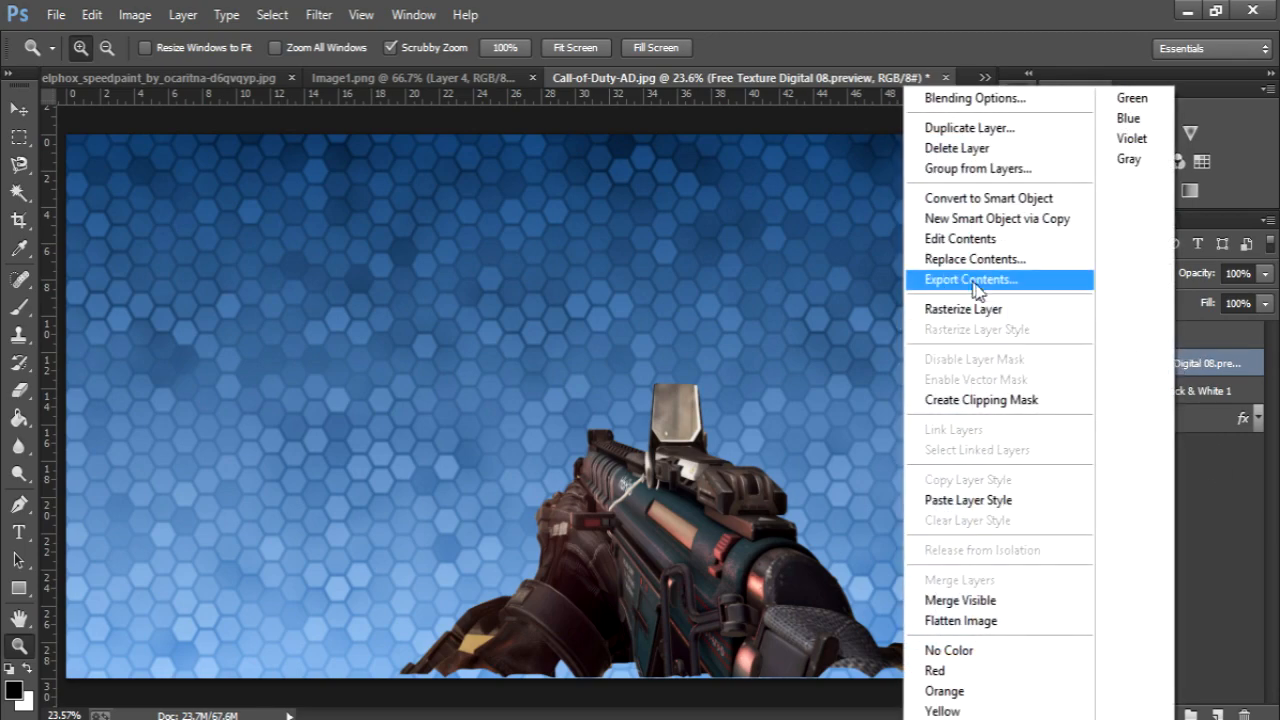
pyautogui.click(1225, 365)
pyautogui.click(1115, 273)
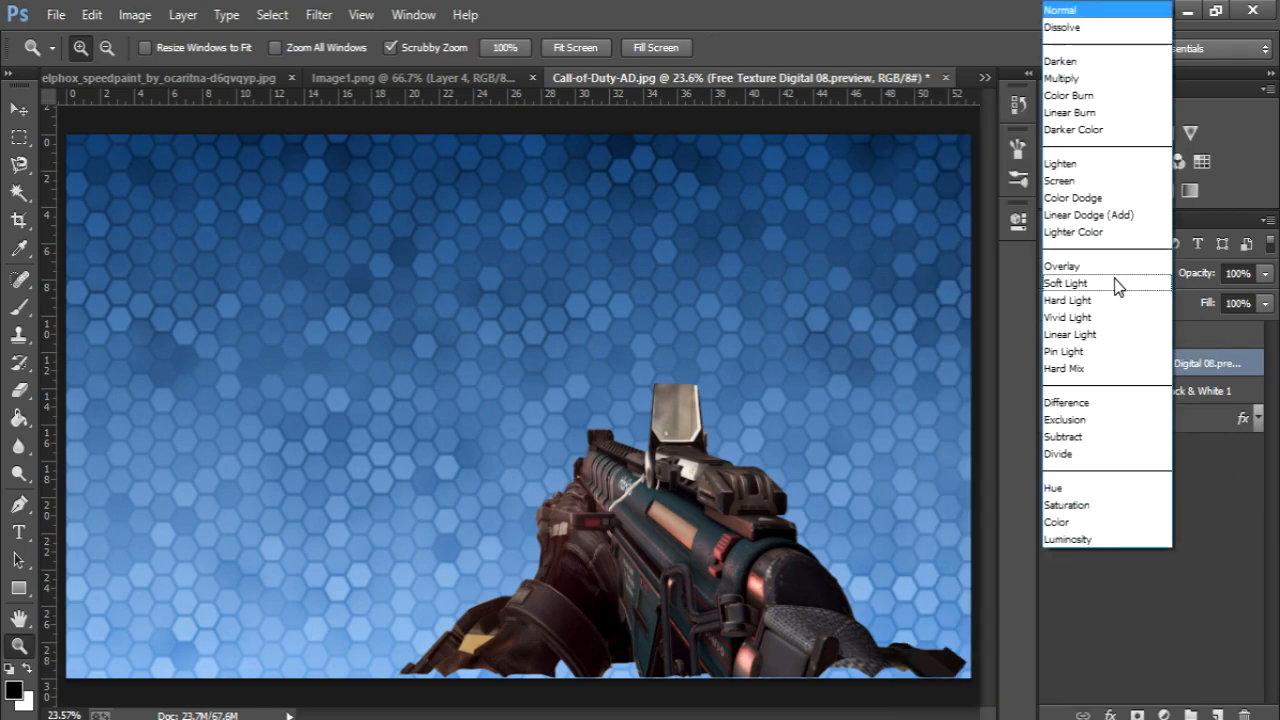
pyautogui.click(1108, 267)
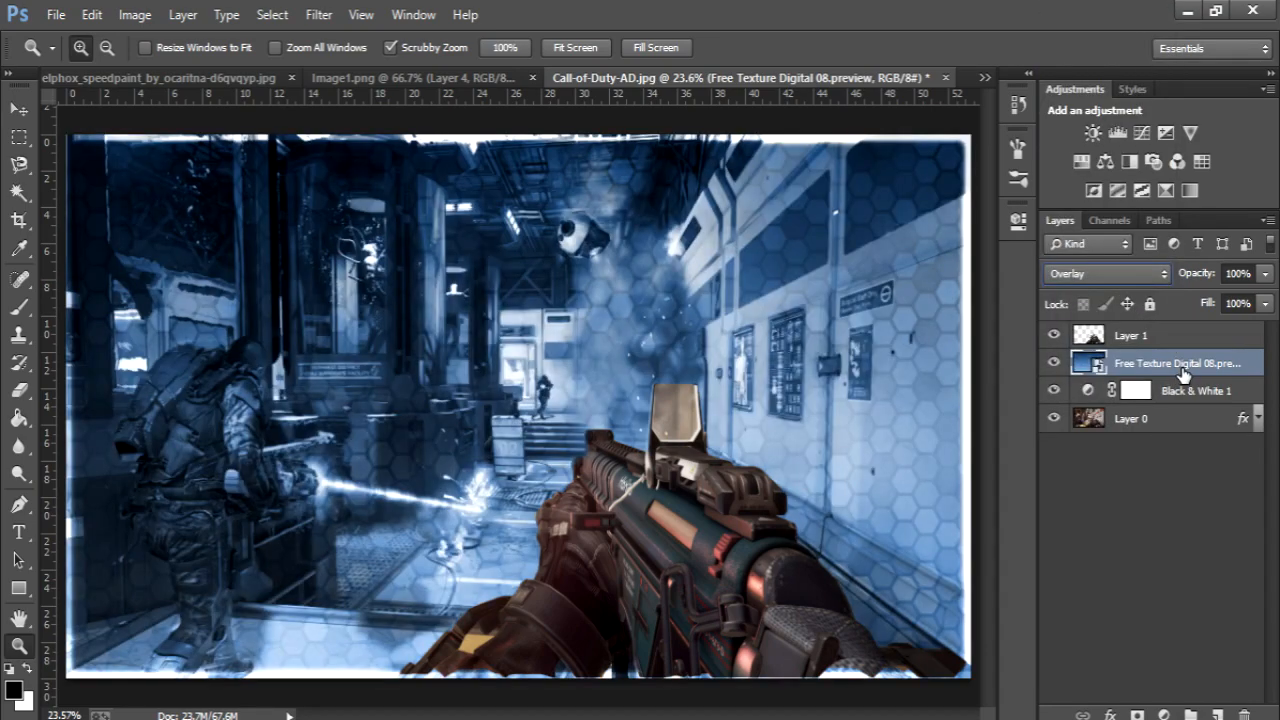
# Step: Move the hexagon texture layer below the Black & White adjustment and set its opacity to 66%
pyautogui.moveTo(1183, 373); pyautogui.dragTo(1185, 417)
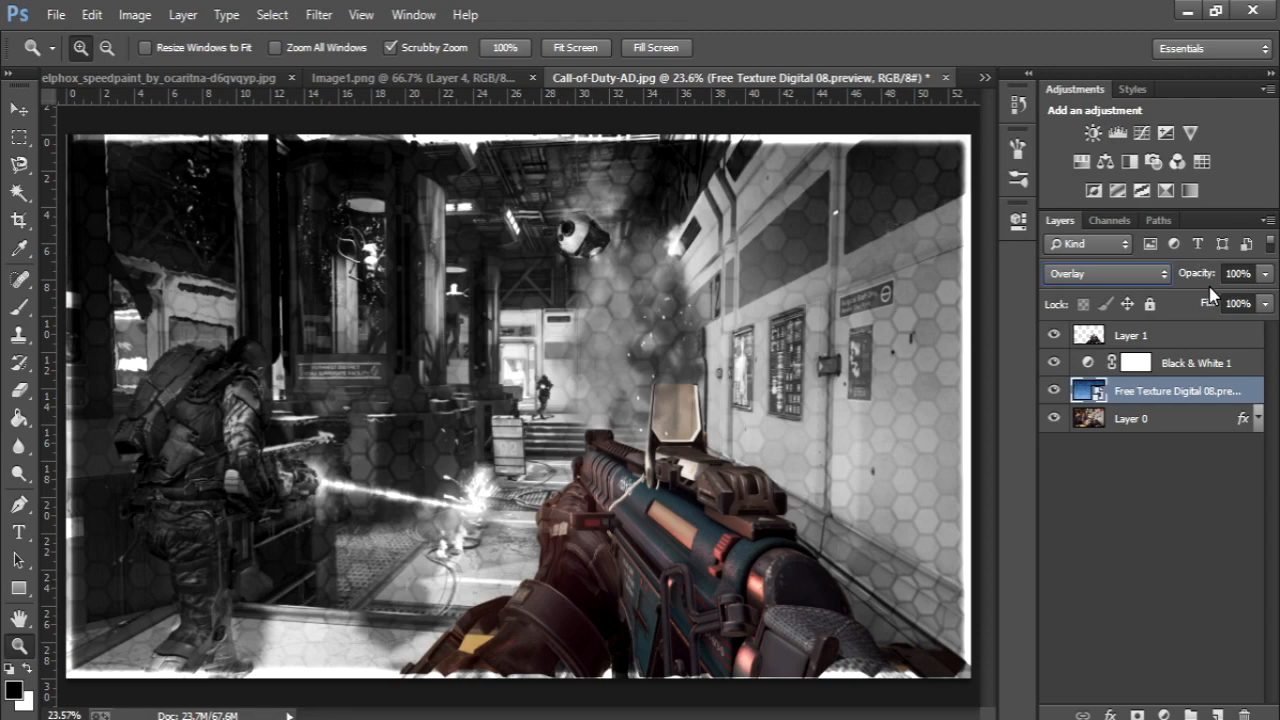
pyautogui.moveTo(1193, 275); pyautogui.dragTo(1164, 279)
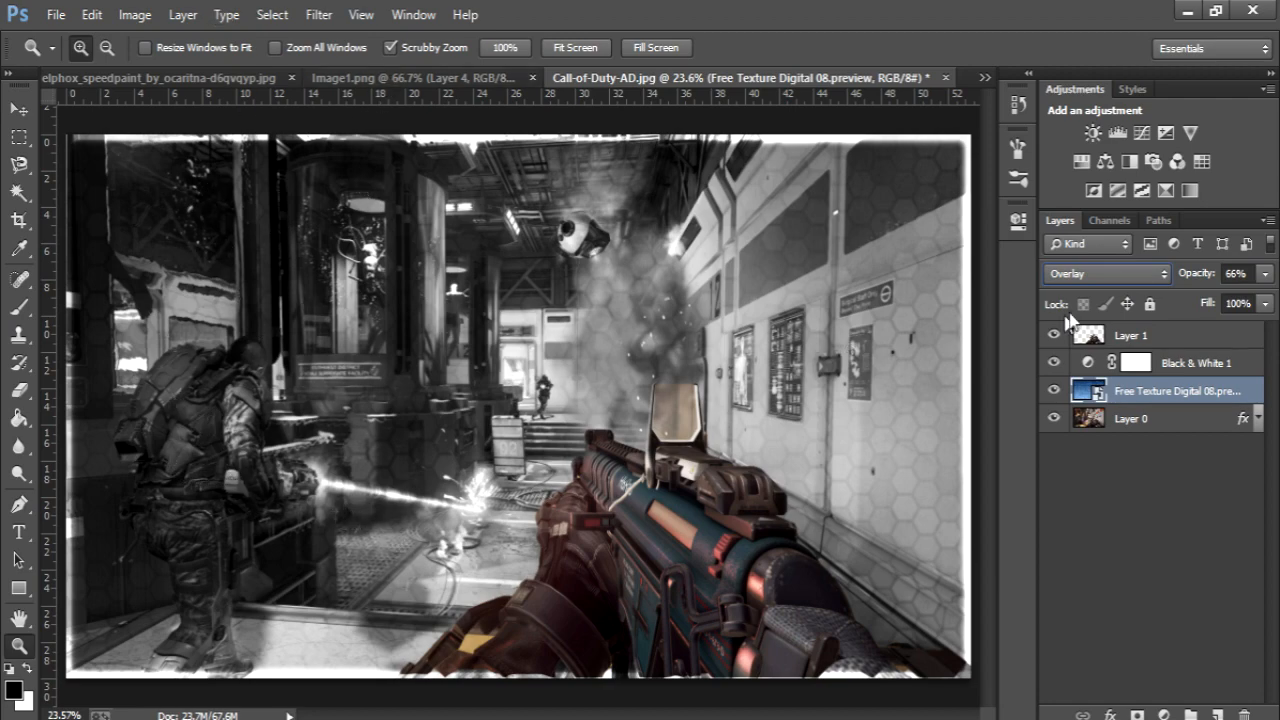
# Step: Place the era TUTORIAL text render from the Desktop folder above Layer 1 and move it over the upper-left part of the image
pyautogui.click(1172, 344)
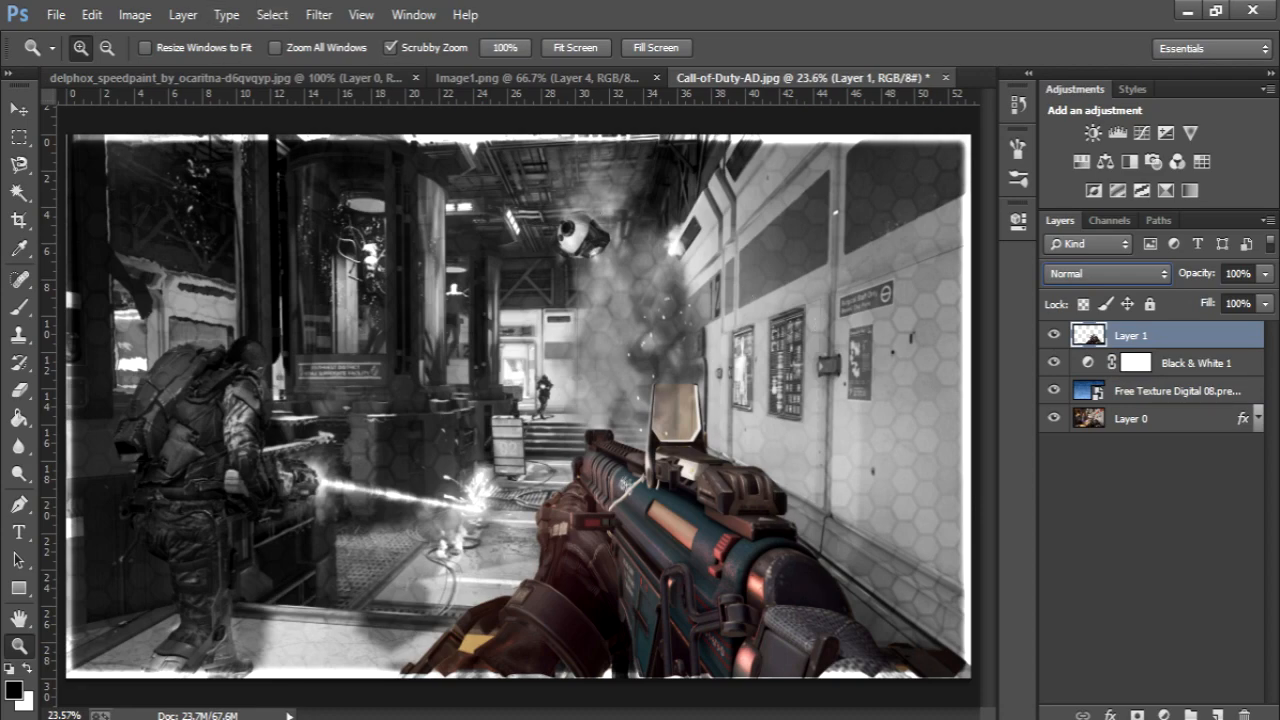
pyautogui.hotkey('alt', 'Tab')
pyautogui.scroll(-1, 783, 405)
pyautogui.scroll(2, 791, 420)
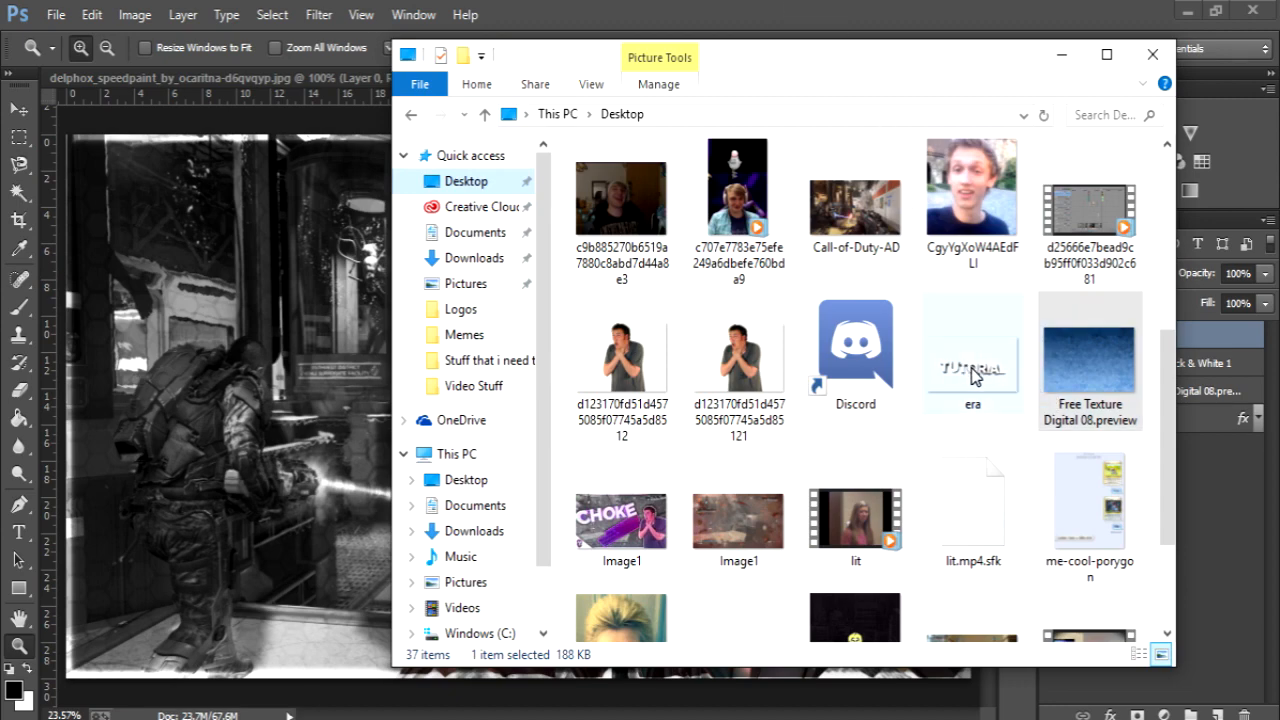
pyautogui.moveTo(975, 375); pyautogui.dragTo(227, 356)
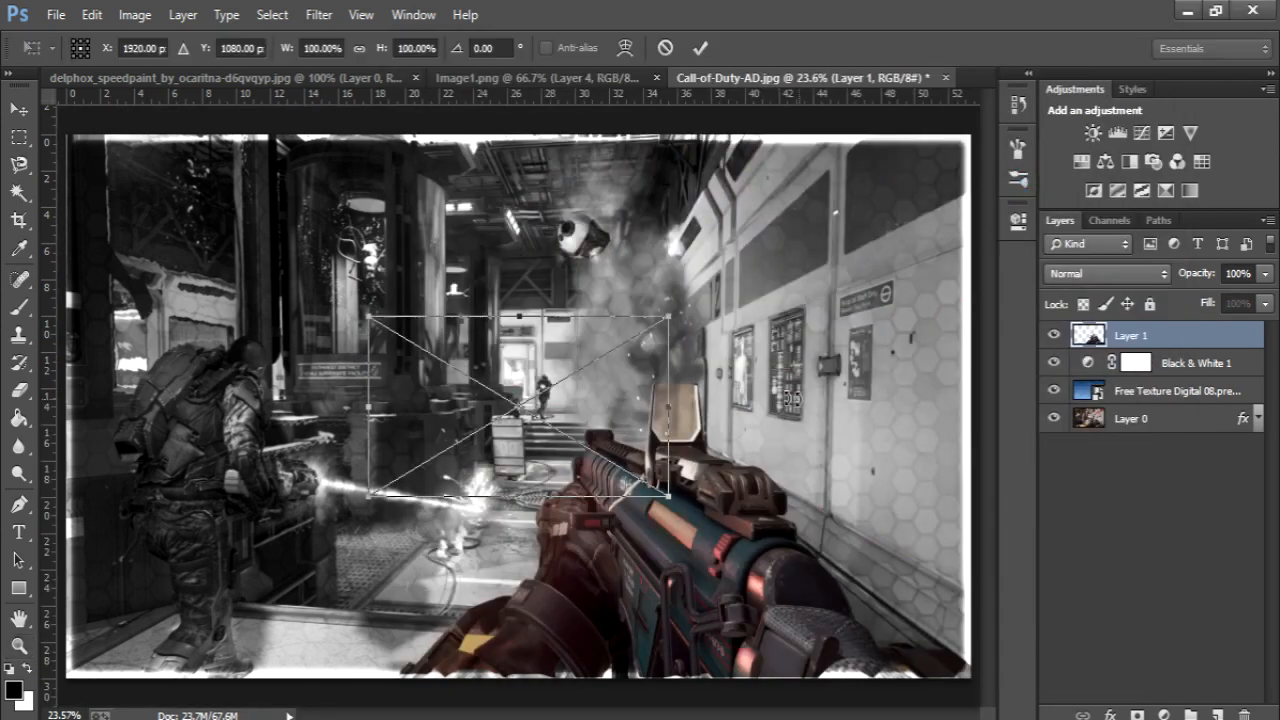
pyautogui.moveTo(484, 427); pyautogui.dragTo(313, 360)
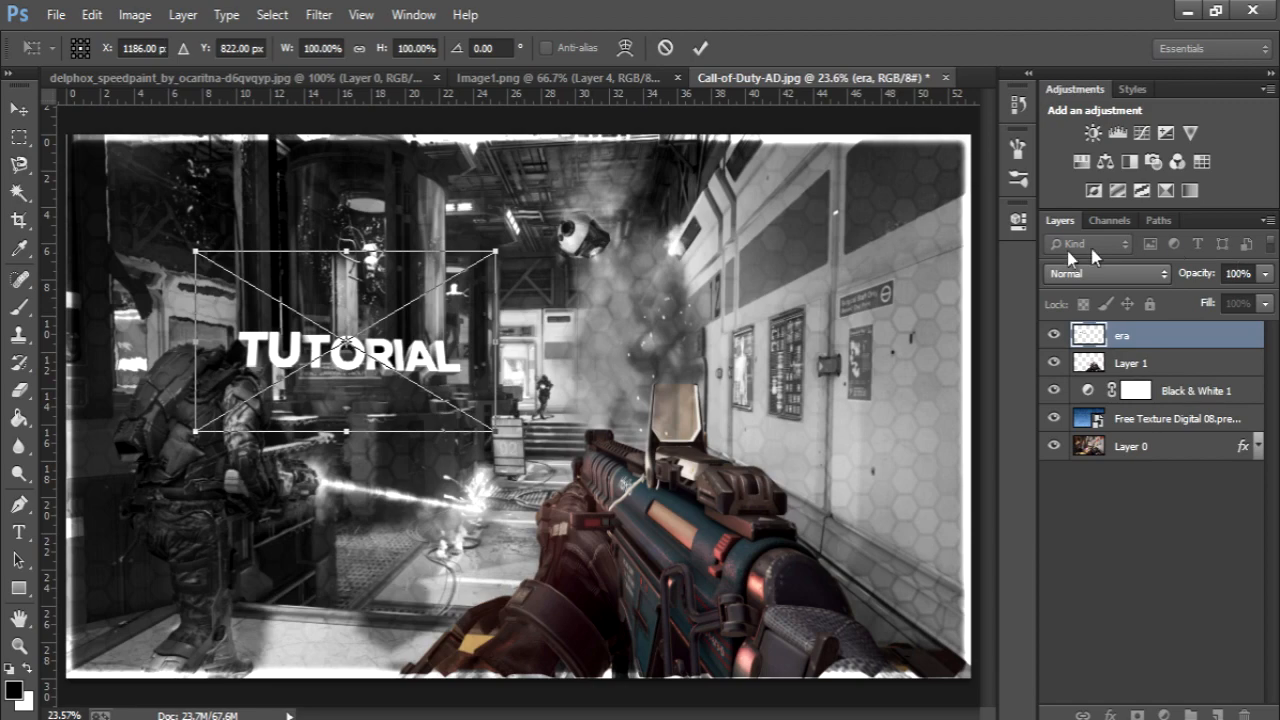
# Step: Enlarge the TUTORIAL render proportionally until the text spans from the soldier to the gun sight, and commit the placement
pyautogui.keyDown('shift'); pyautogui.moveTo(493, 256); pyautogui.dragTo(762, 92); pyautogui.keyUp('shift')
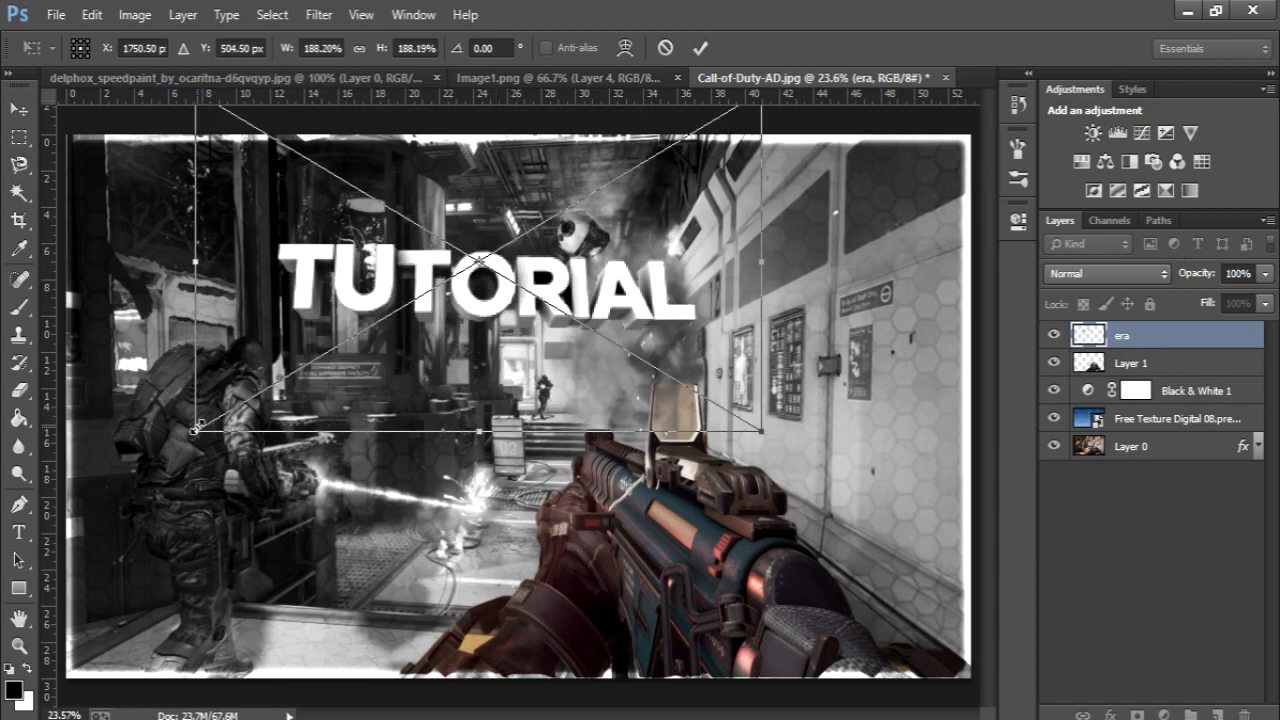
pyautogui.keyDown('shift'); pyautogui.moveTo(197, 428); pyautogui.dragTo(126, 471); pyautogui.keyUp('shift')
pyautogui.press('Return')
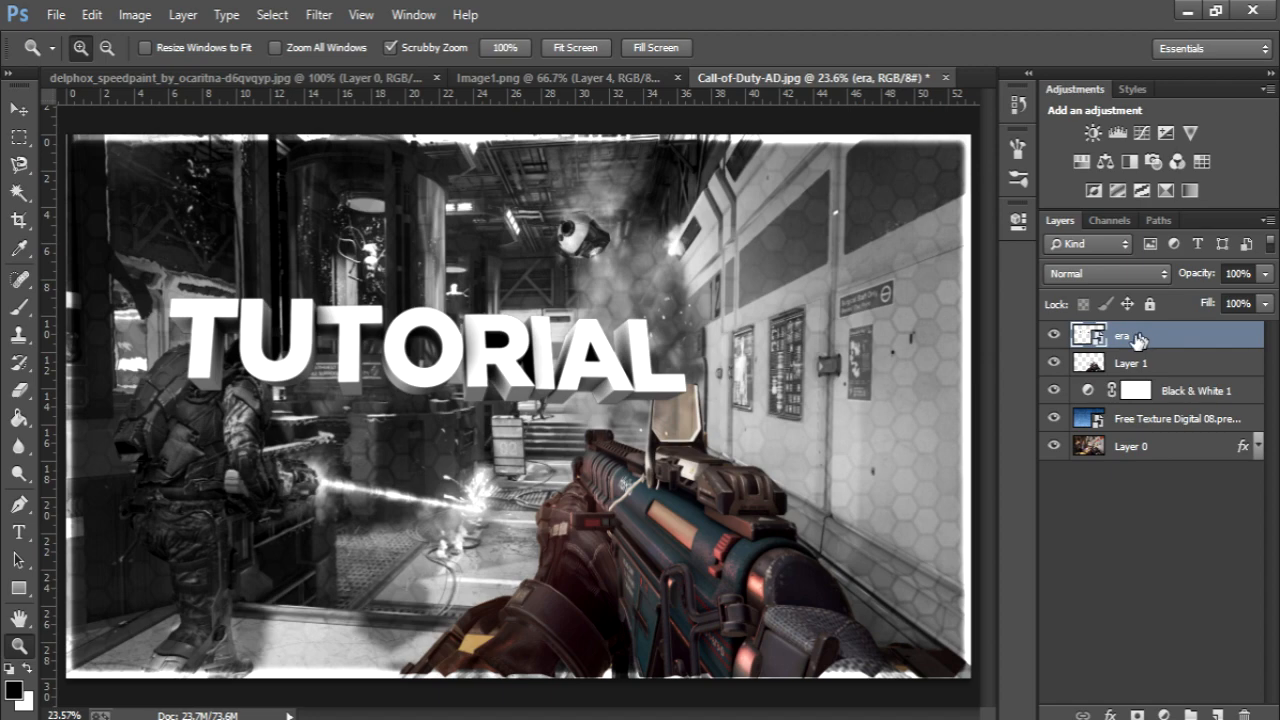
# Step: Add an Inner Glow layer style with the Vivid Light blend mode to the era layer
pyautogui.doubleClick(1140, 338)
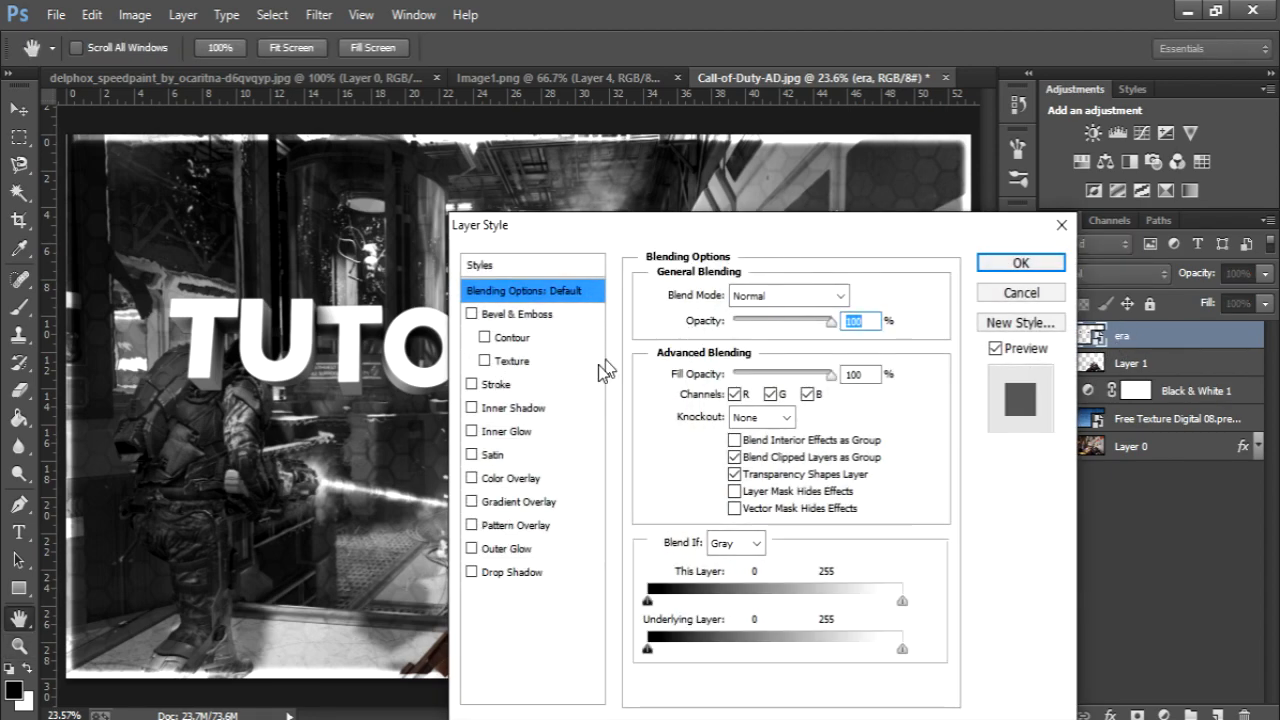
pyautogui.click(488, 432)
pyautogui.click(748, 302)
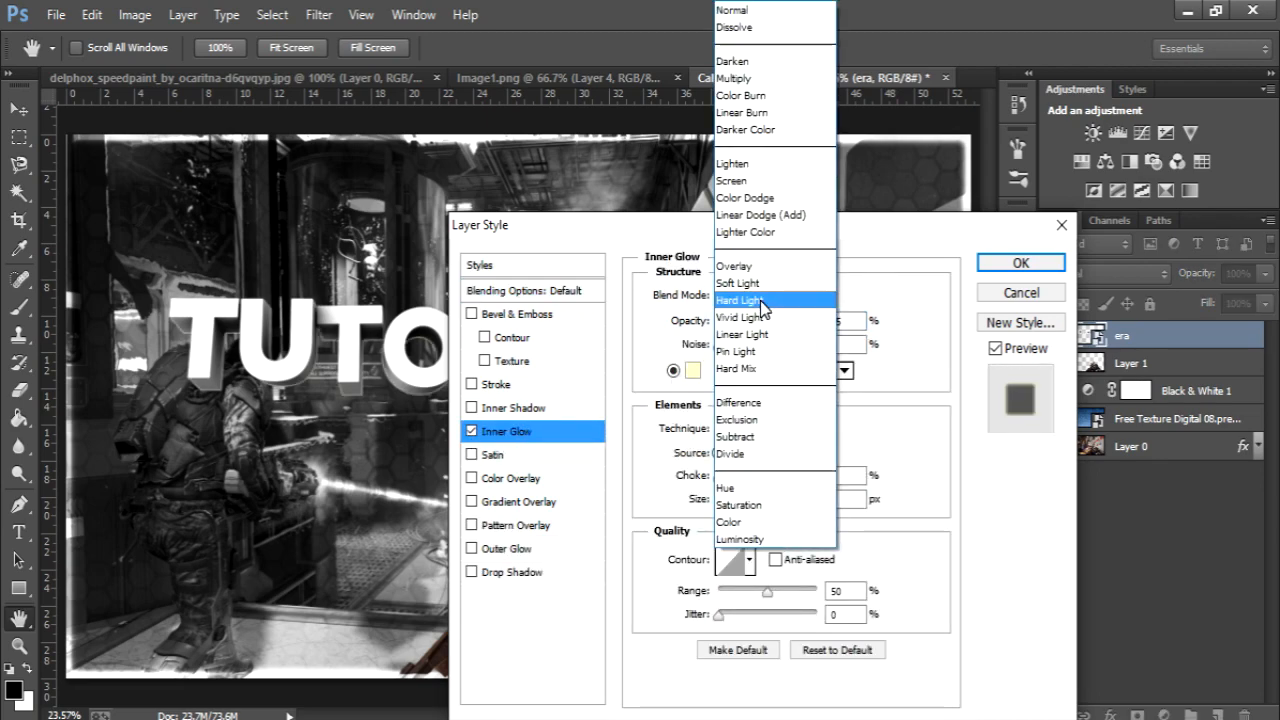
pyautogui.click(735, 317)
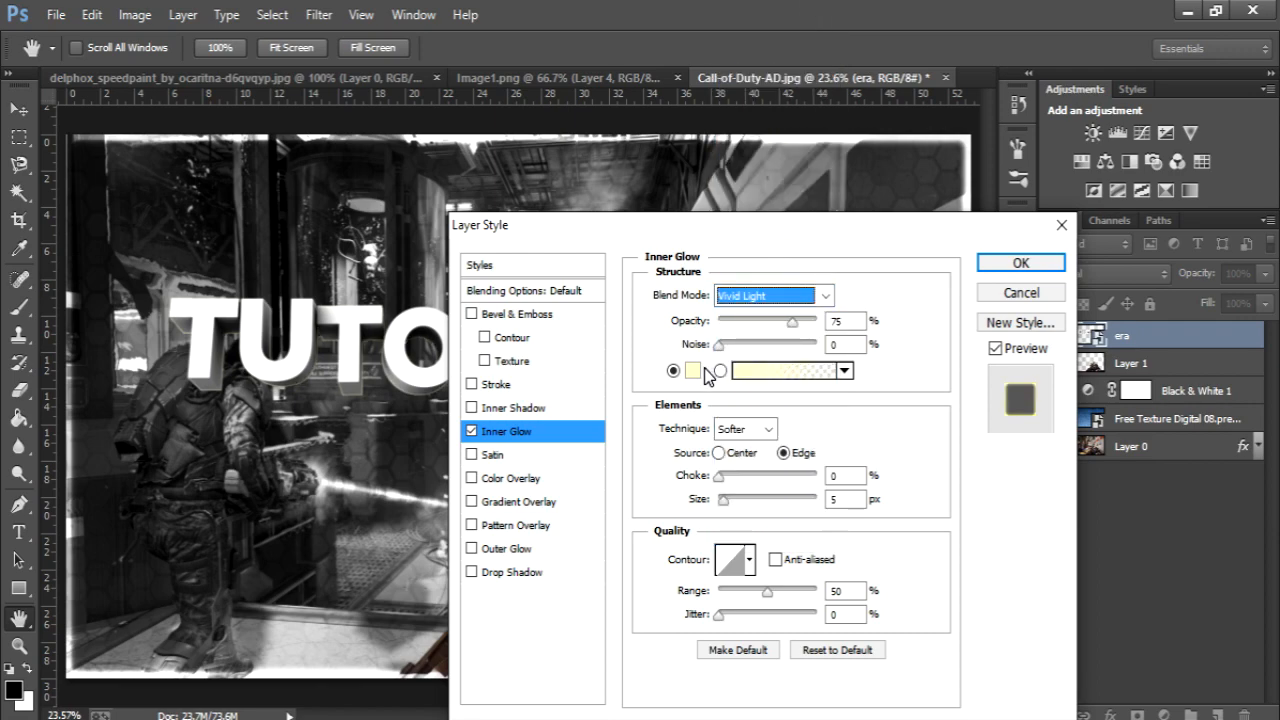
# Step: Set the Inner Glow colour to white (ffffff), its choke to 16% and its size to 24 px
pyautogui.click(692, 371)
pyautogui.click(781, 270)
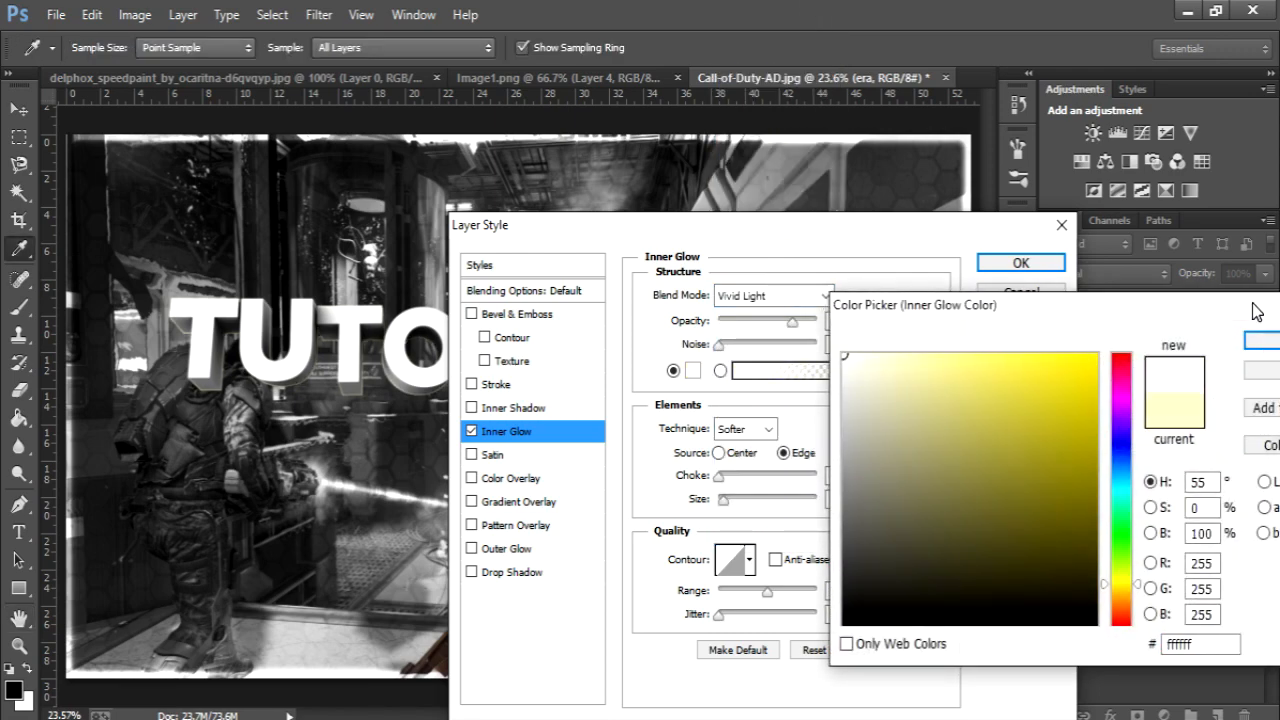
pyautogui.click(1262, 340)
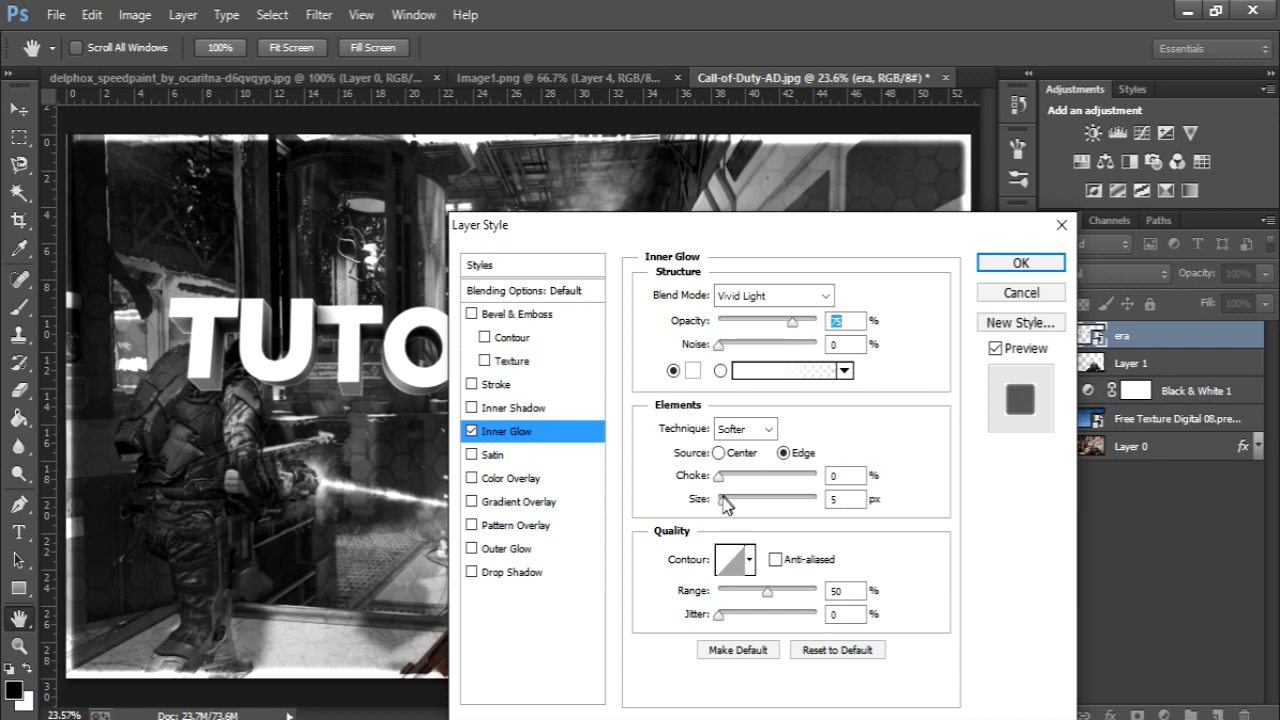
pyautogui.moveTo(724, 505); pyautogui.dragTo(734, 477)
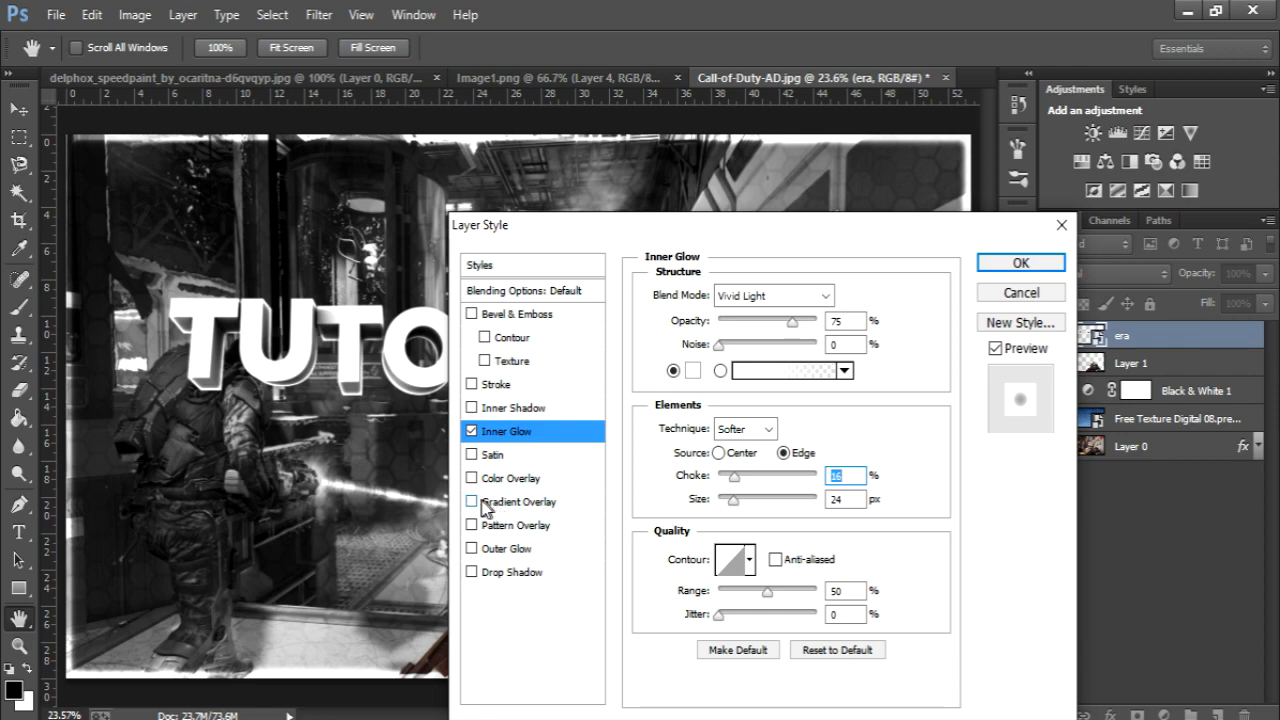
# Step: Add a Drop Shadow to the era layer with a 52° angle, 31% spread and 59 px size
pyautogui.click(471, 572)
pyautogui.click(508, 573)
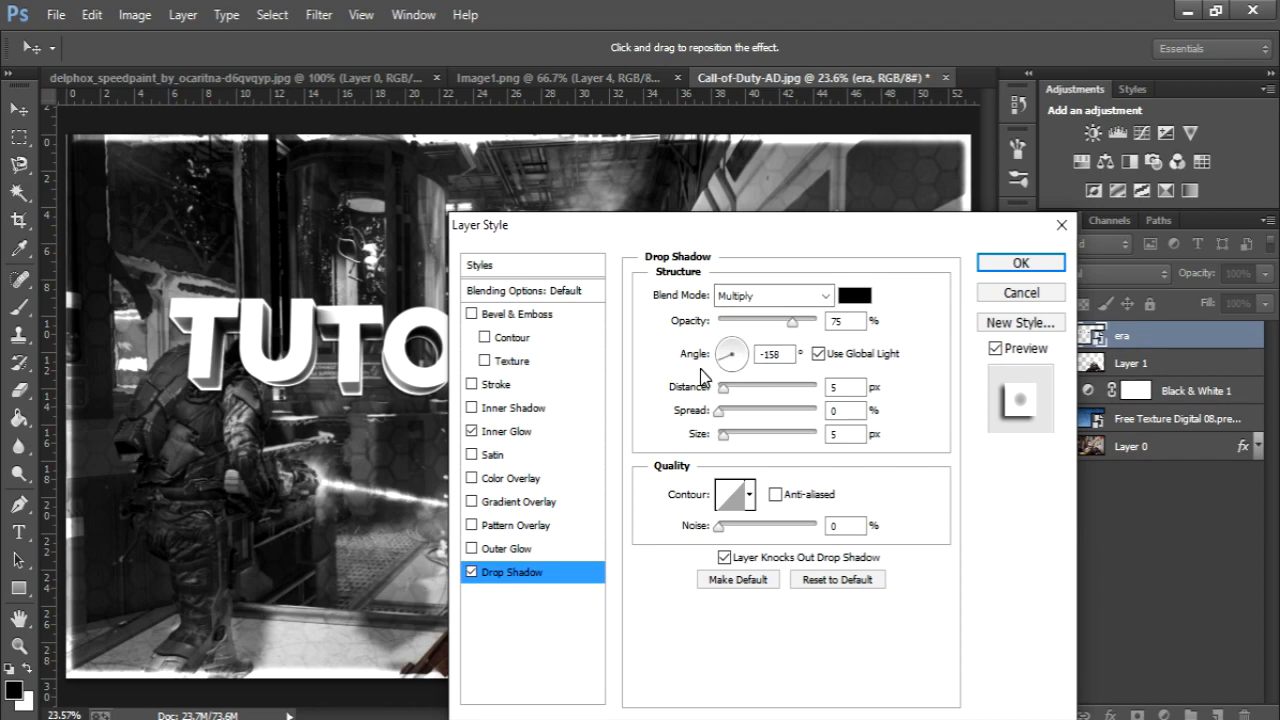
pyautogui.click(722, 368)
pyautogui.moveTo(745, 345); pyautogui.dragTo(725, 353)
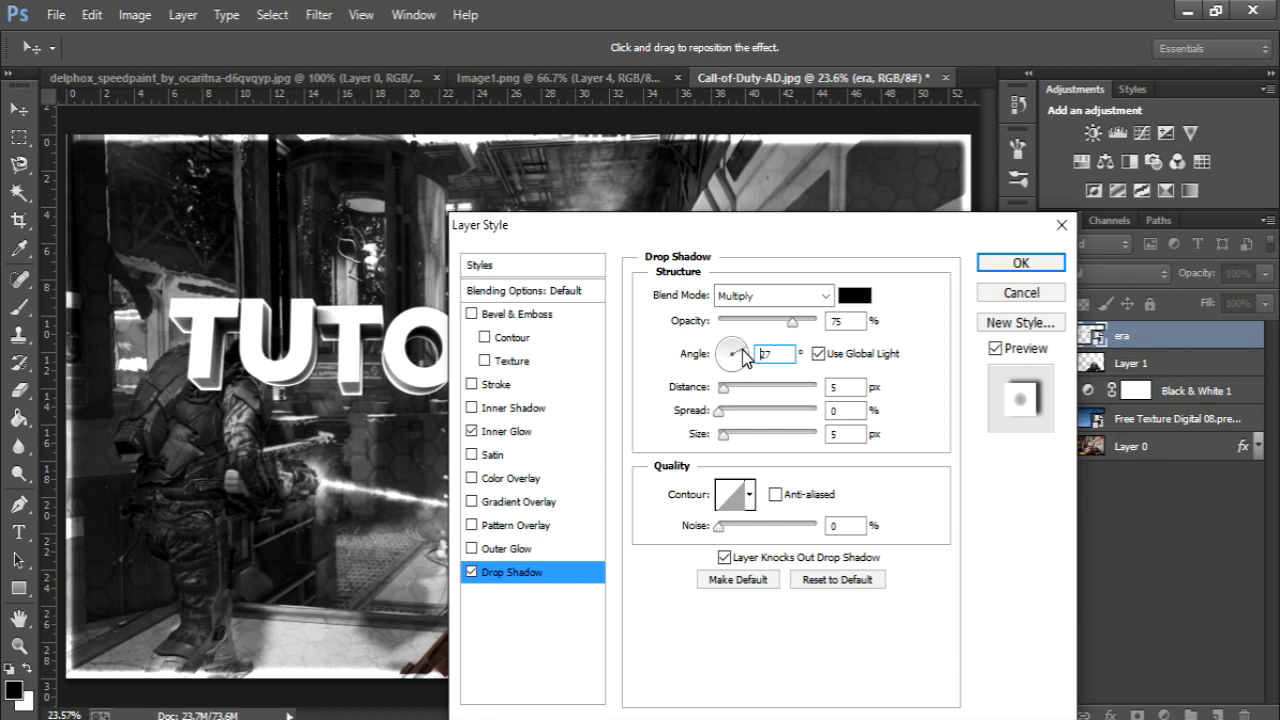
pyautogui.moveTo(756, 315); pyautogui.dragTo(762, 316)
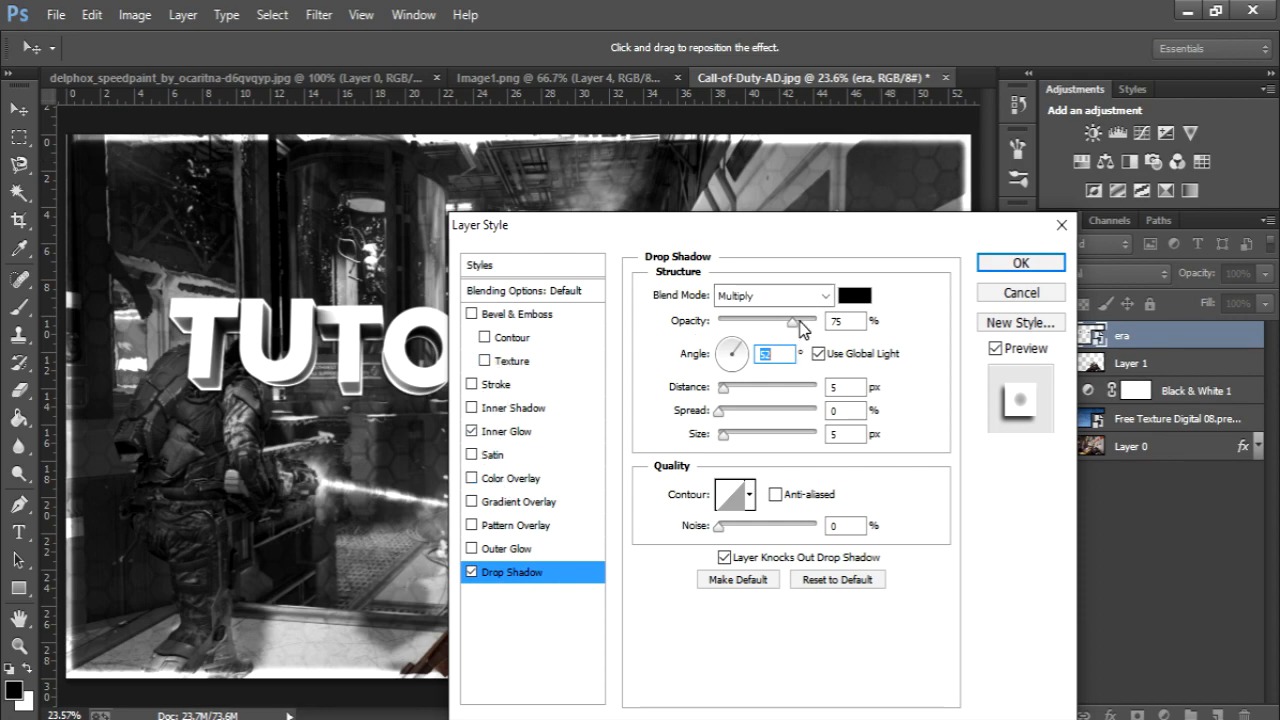
pyautogui.moveTo(722, 436); pyautogui.dragTo(770, 423)
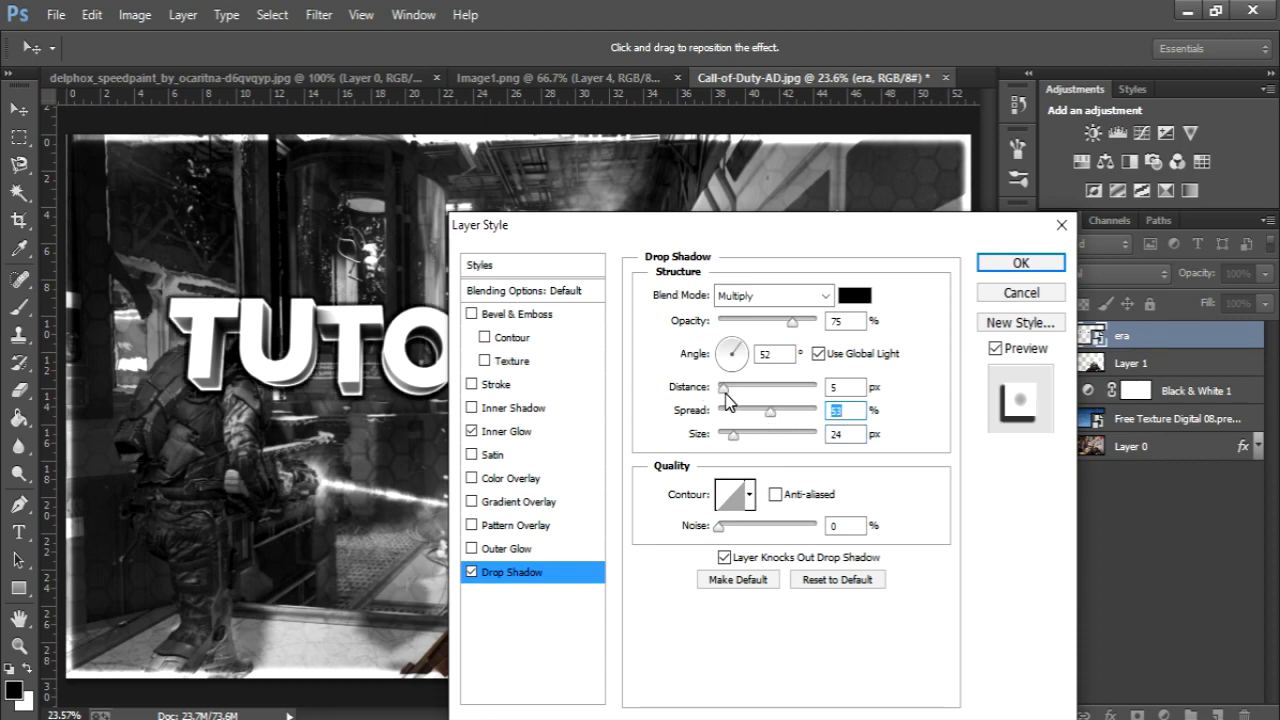
pyautogui.moveTo(723, 388); pyautogui.dragTo(747, 408)
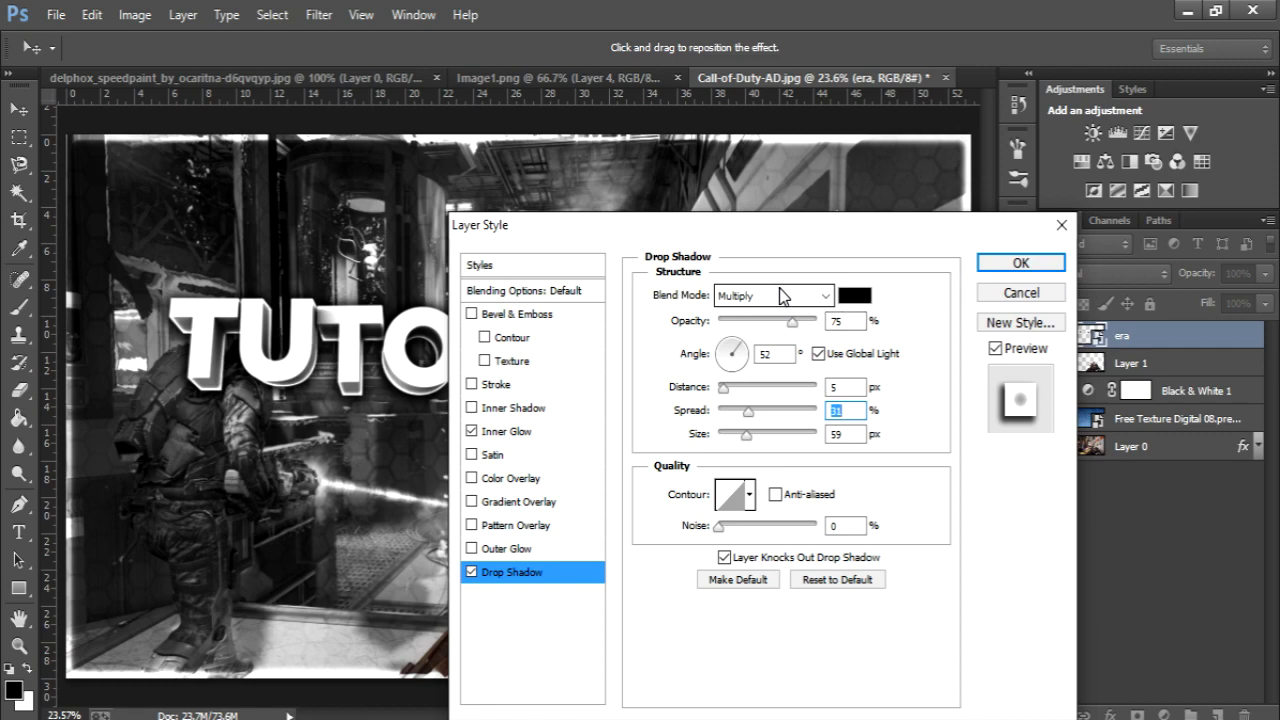
# Step: Enable the Outer Glow and Gradient Overlay effects for the era layer
pyautogui.click(470, 549)
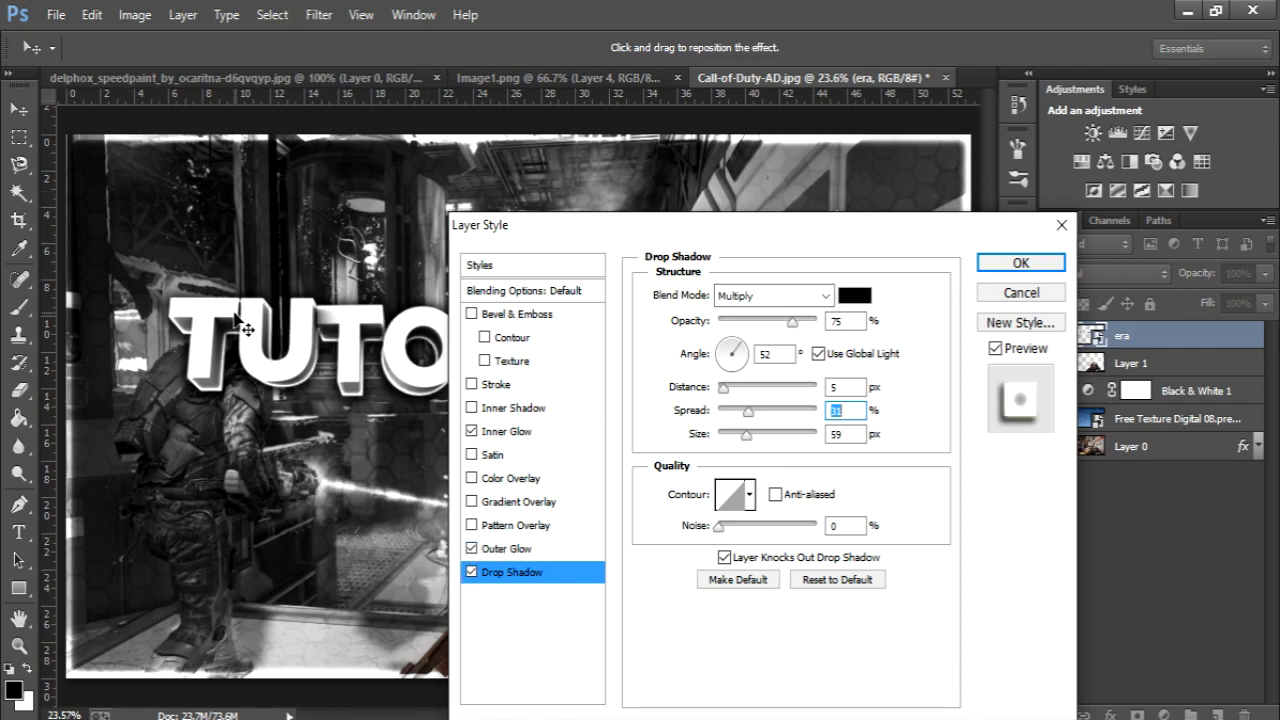
pyautogui.click(471, 502)
pyautogui.click(515, 502)
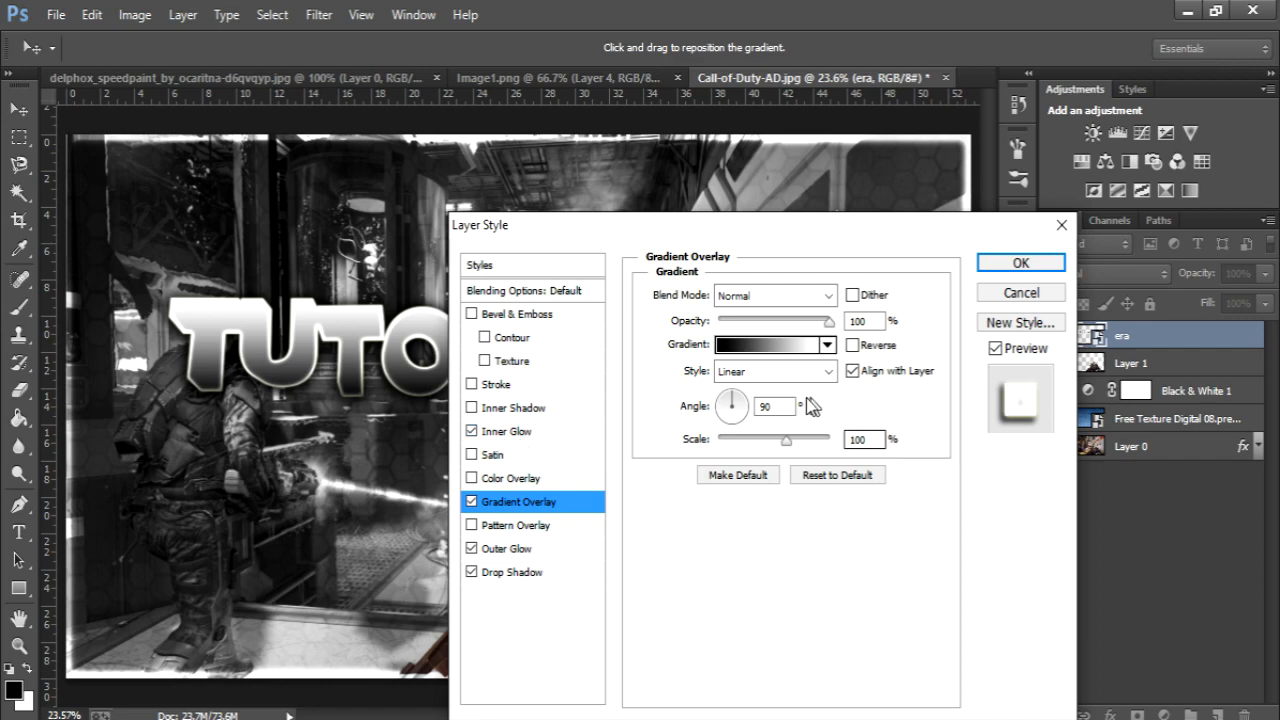
# Step: Set the starting colour stop of the era layer's overlay gradient to purple (7200ff)
pyautogui.click(752, 352)
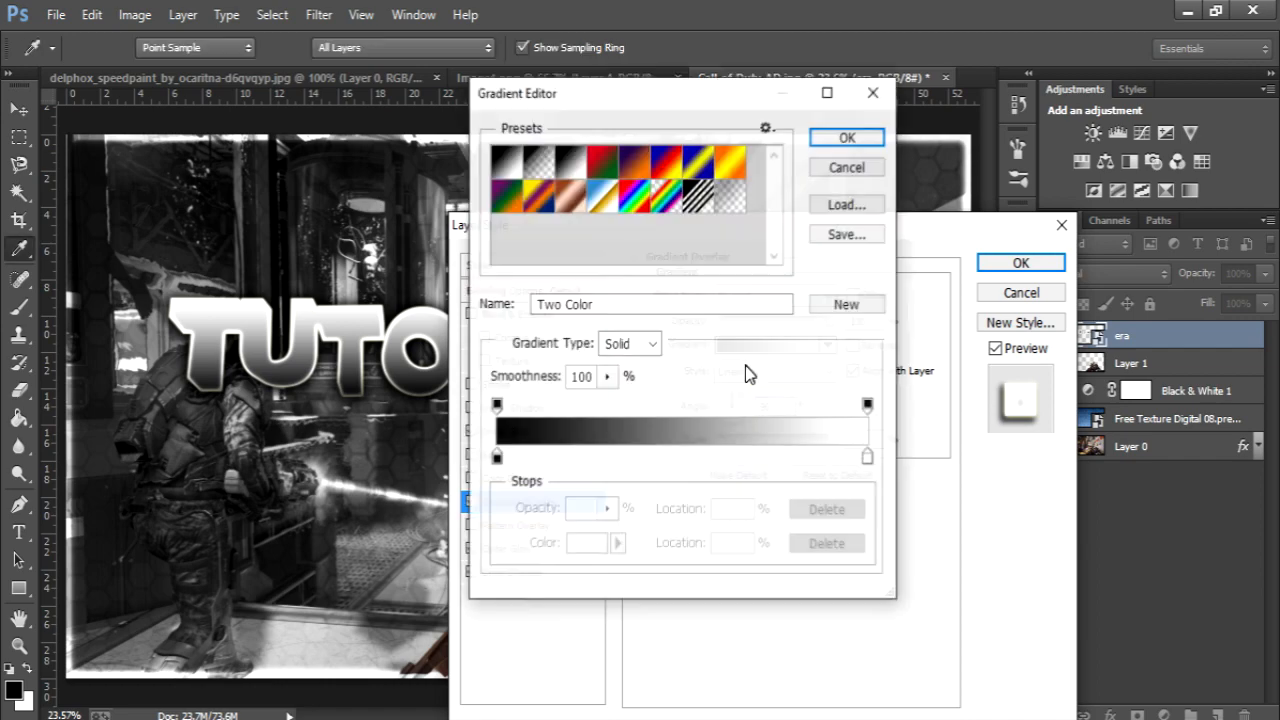
pyautogui.click(496, 458)
pyautogui.click(590, 545)
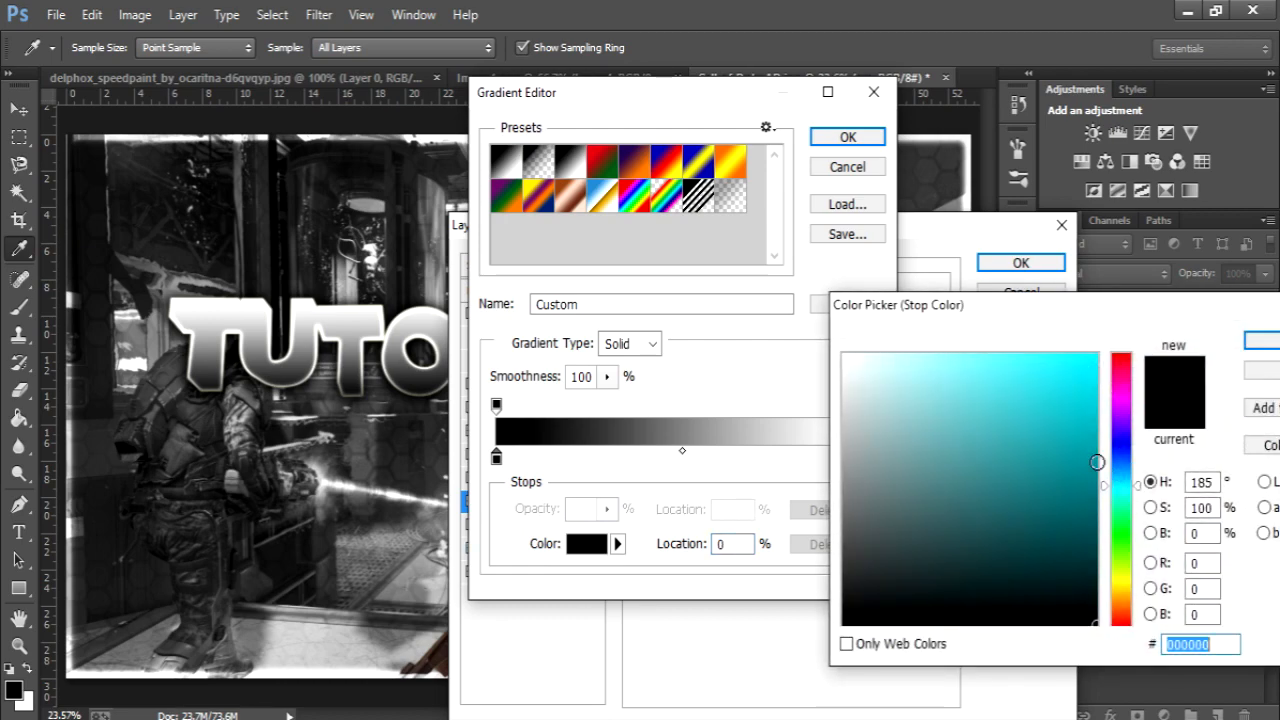
pyautogui.moveTo(1123, 477); pyautogui.dragTo(1123, 428)
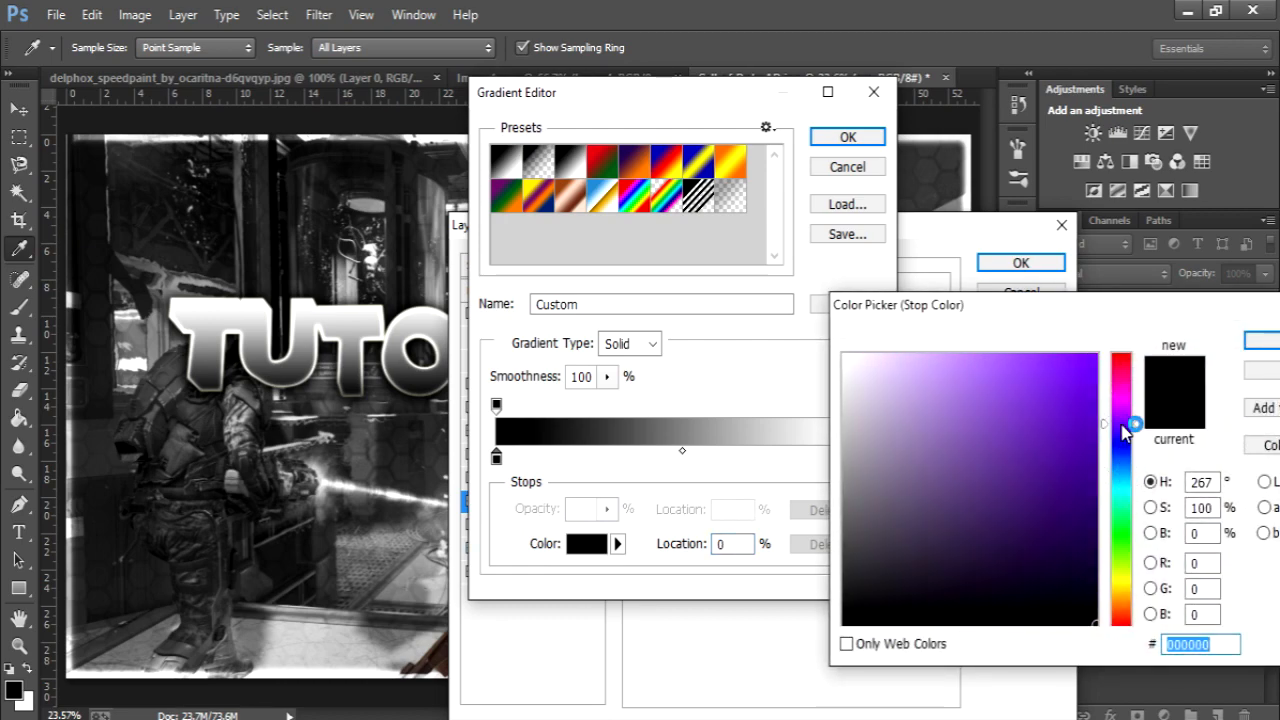
pyautogui.click(1096, 356)
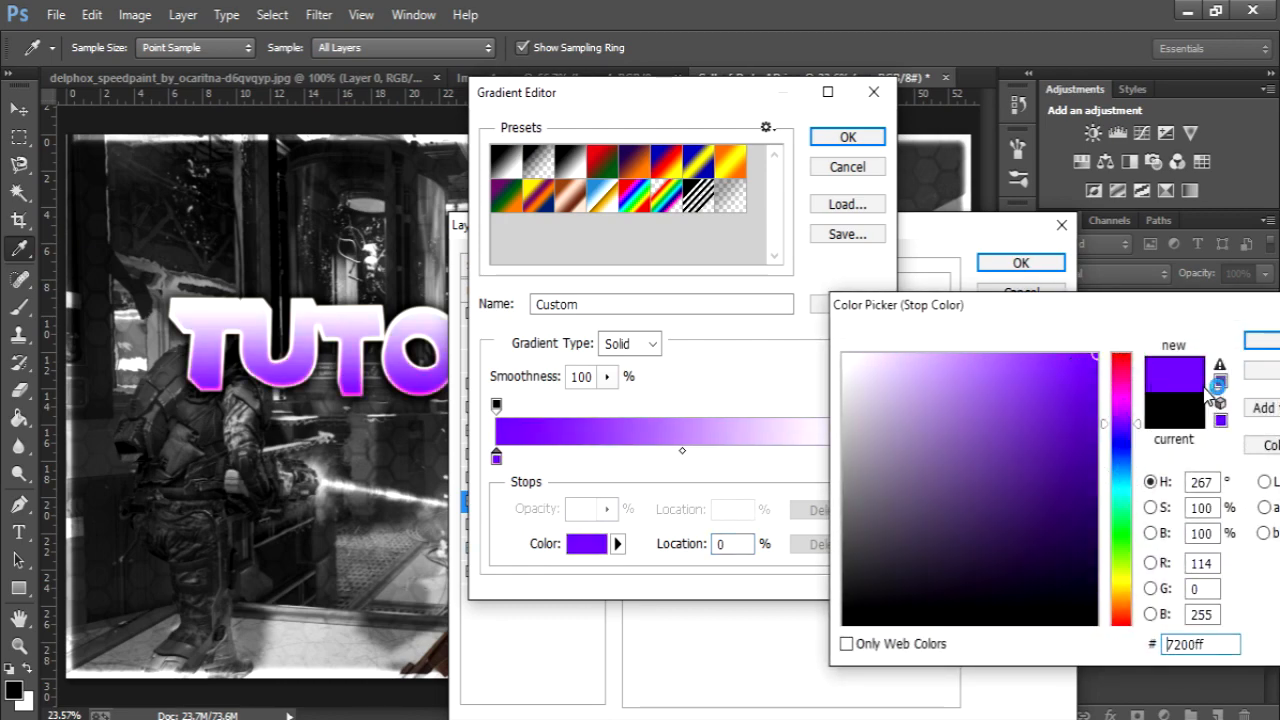
pyautogui.click(1268, 344)
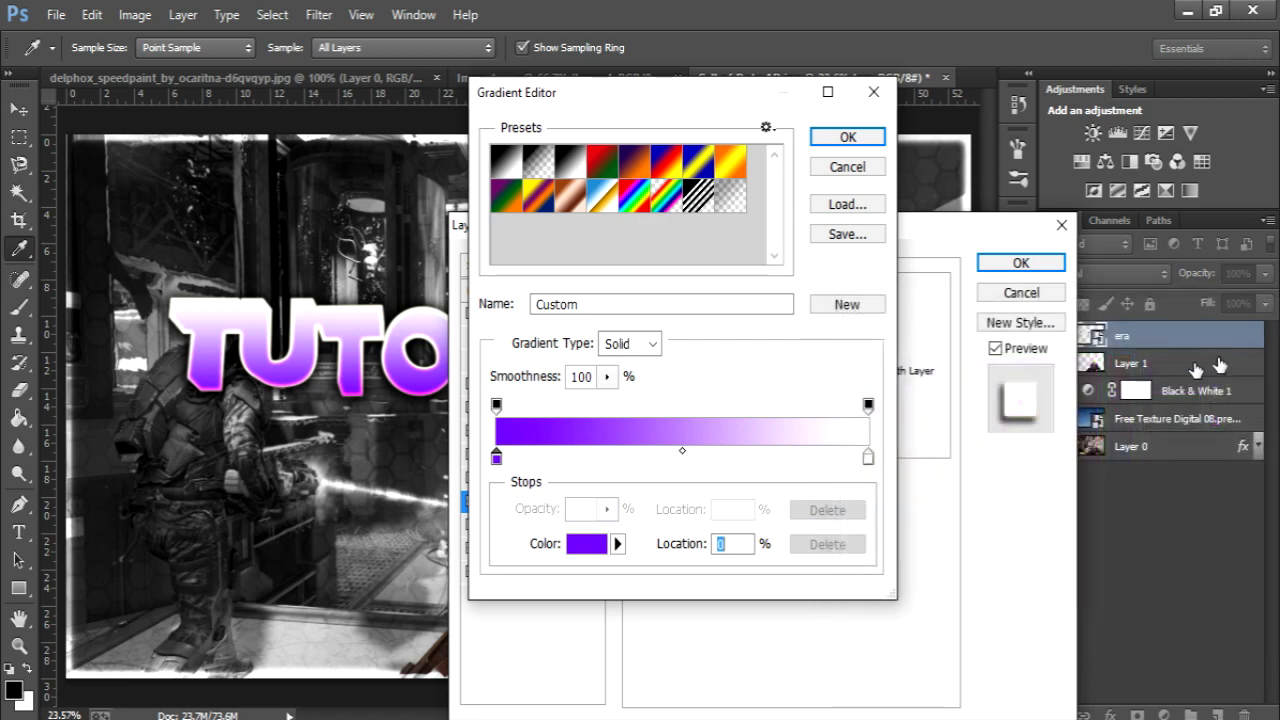
# Step: Set the gradient's end colour stop to dark purple (340759) and apply the edited gradient
pyautogui.doubleClick(868, 456)
pyautogui.moveTo(1128, 398)
pyautogui.mouseDown()
pyautogui.moveTo(1128, 428)
pyautogui.moveTo(1083, 451)
pyautogui.moveTo(1076, 530)
pyautogui.mouseUp()
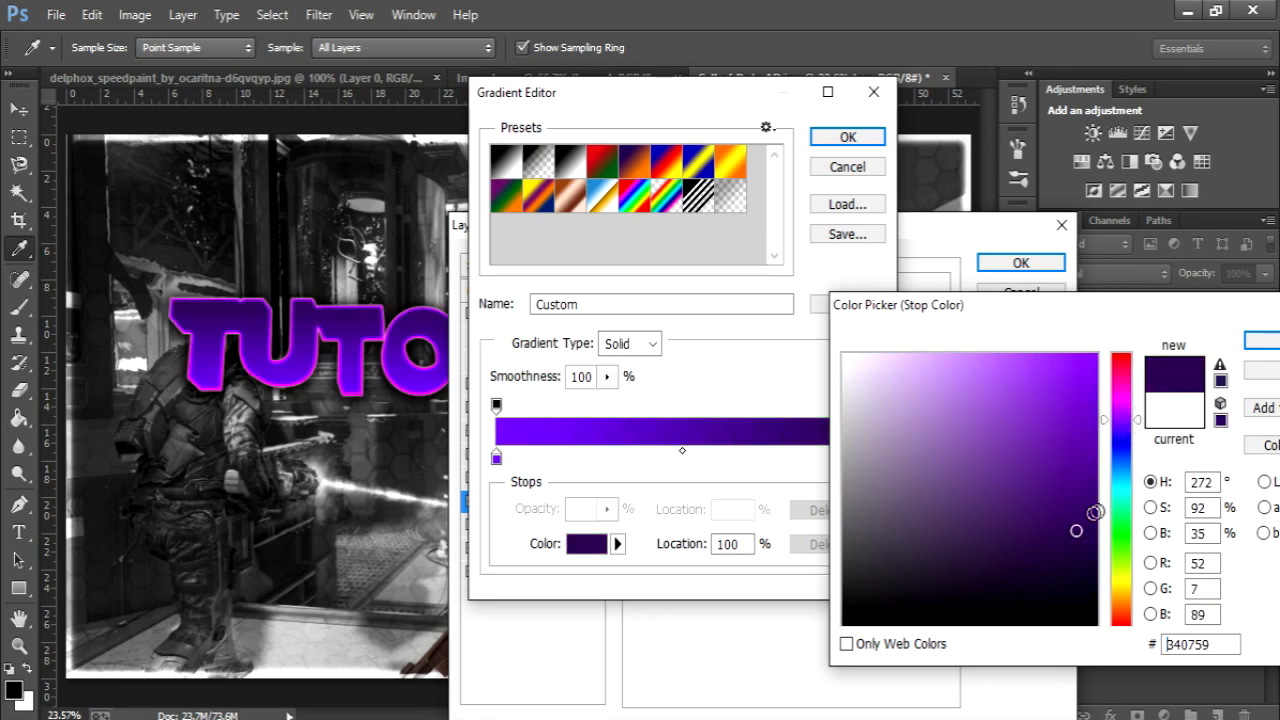
pyautogui.click(1268, 342)
pyautogui.click(845, 143)
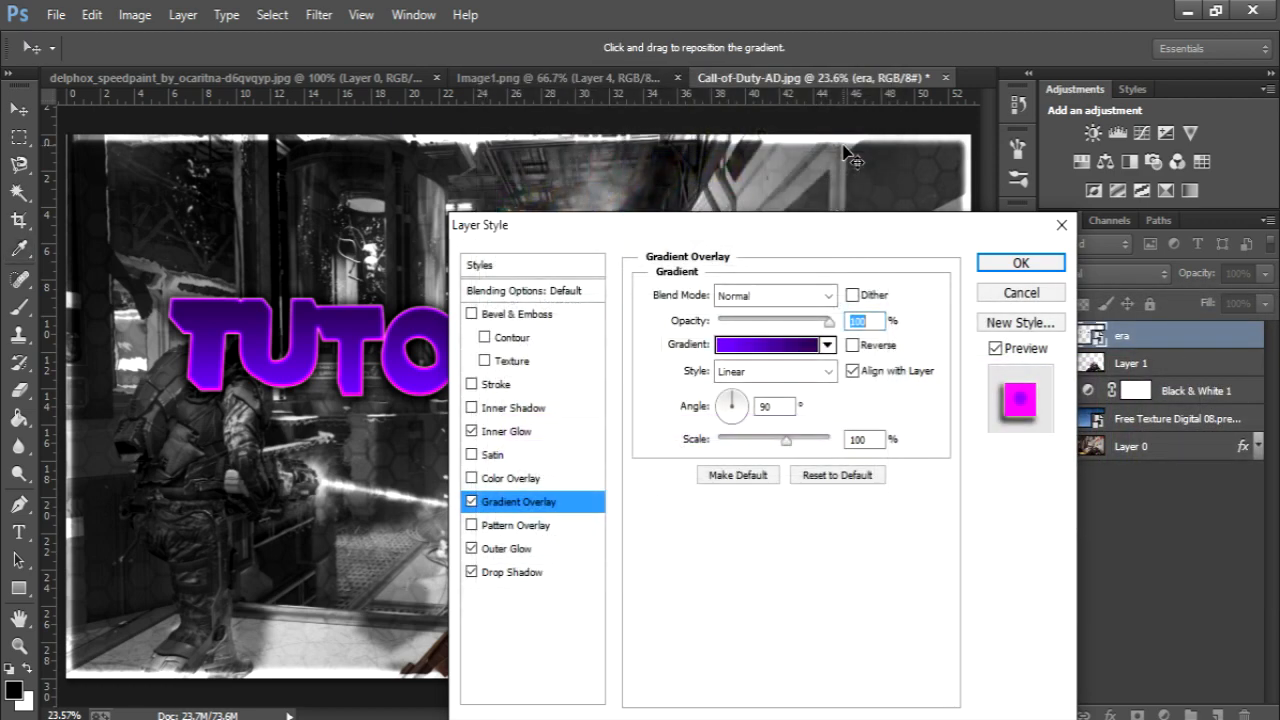
# Step: Reverse the Gradient Overlay and set its blend mode to Overlay with about 60% opacity
pyautogui.click(852, 346)
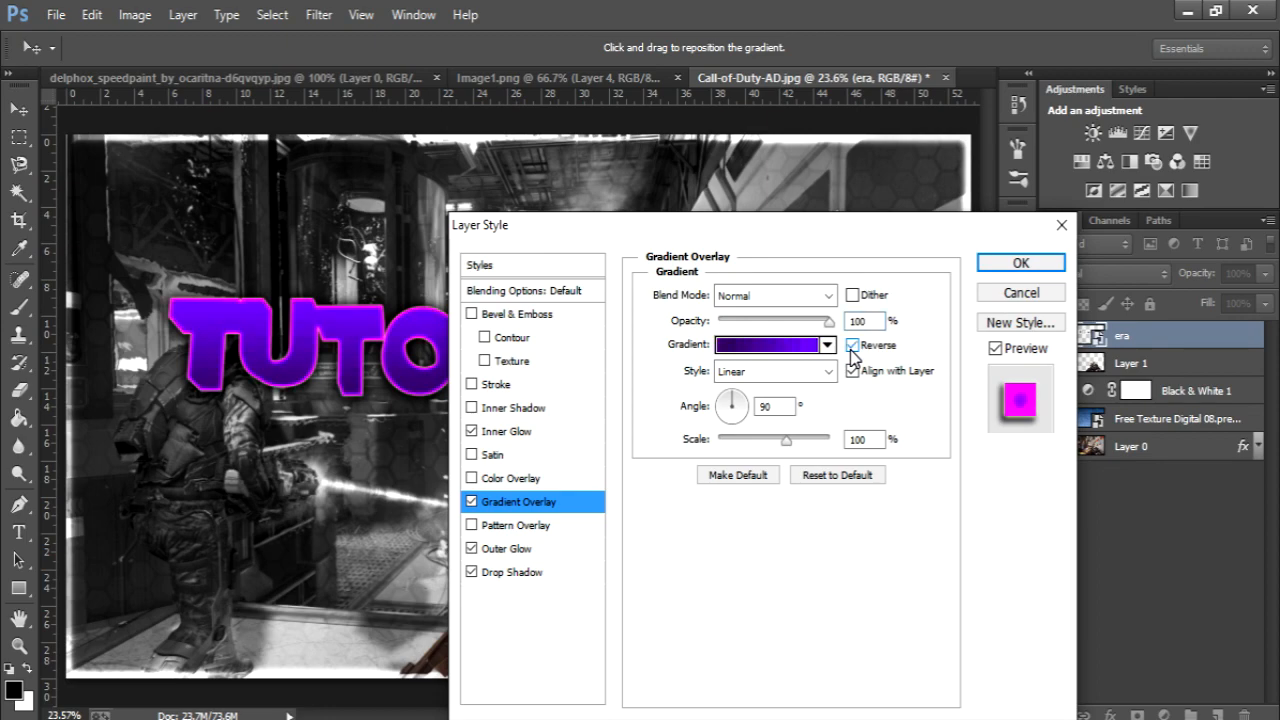
pyautogui.click(757, 296)
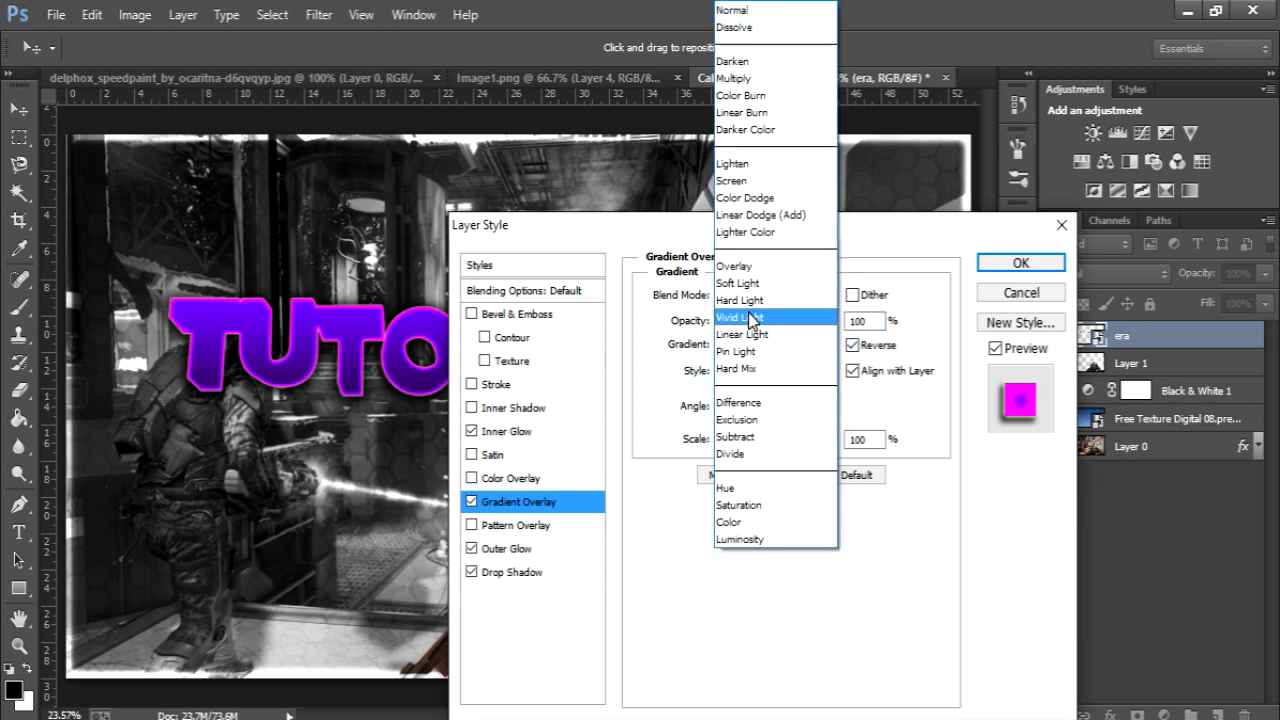
pyautogui.click(745, 266)
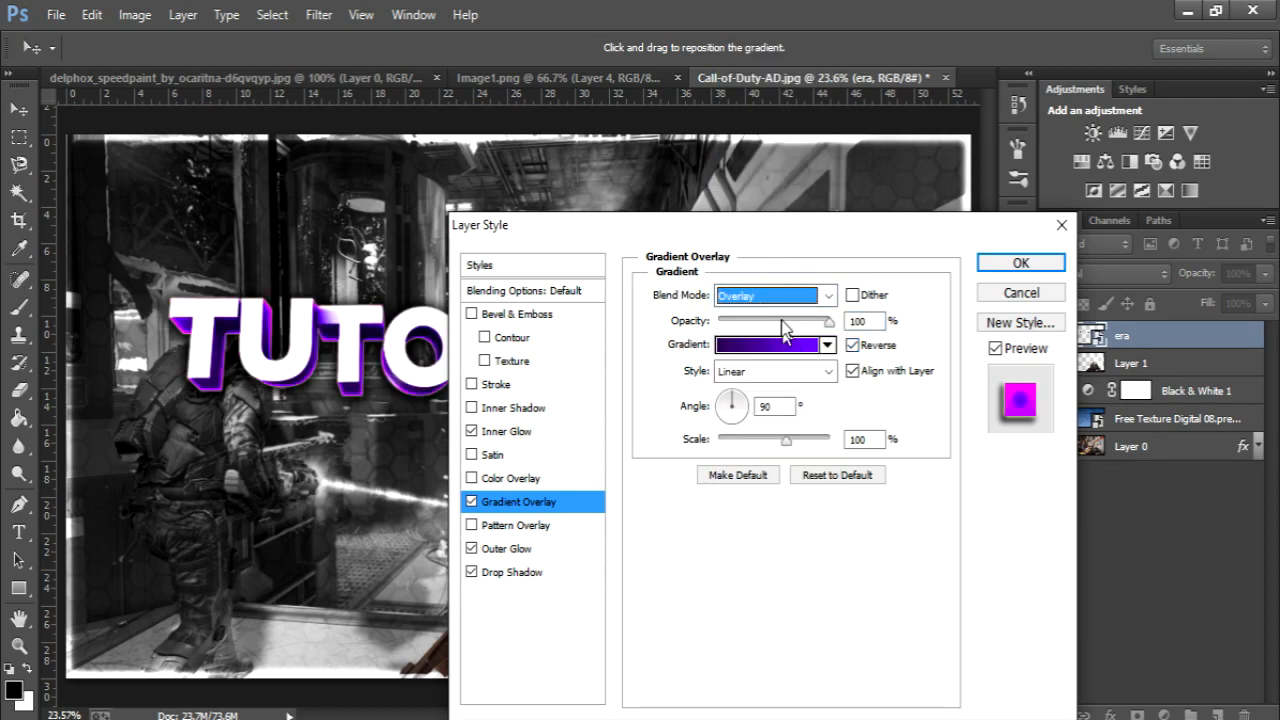
pyautogui.click(772, 321)
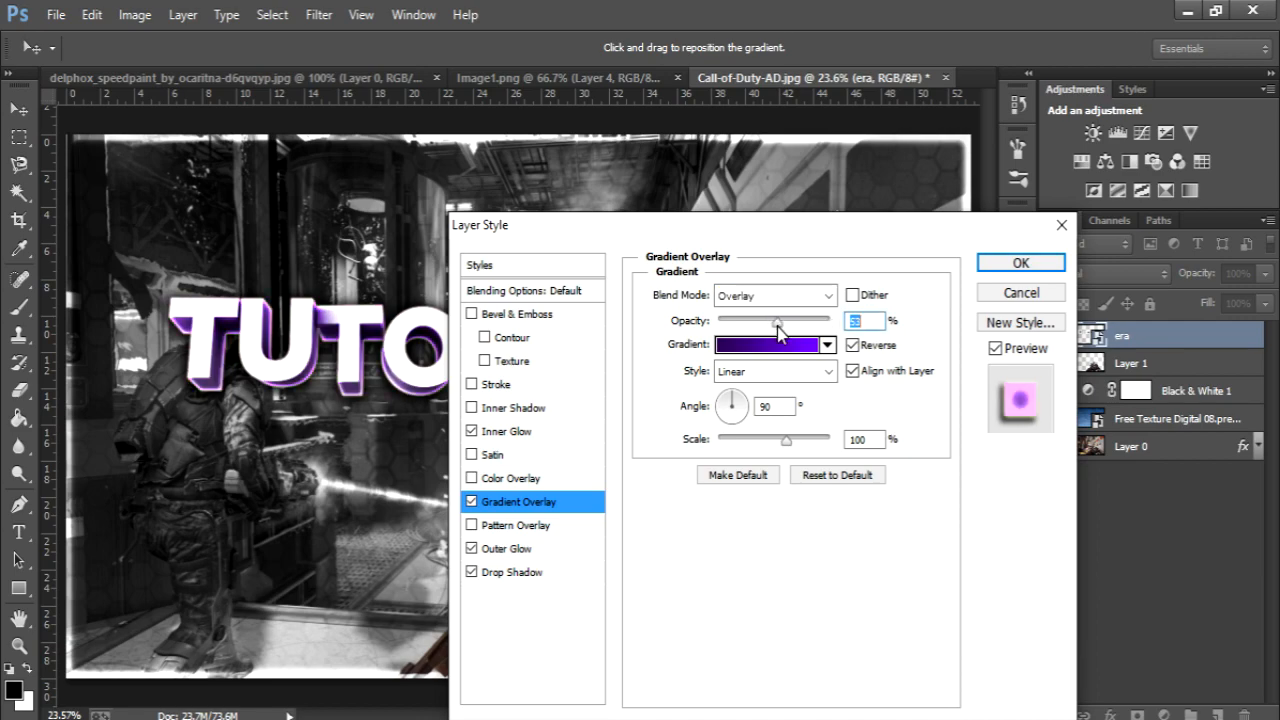
pyautogui.moveTo(778, 321); pyautogui.dragTo(785, 321)
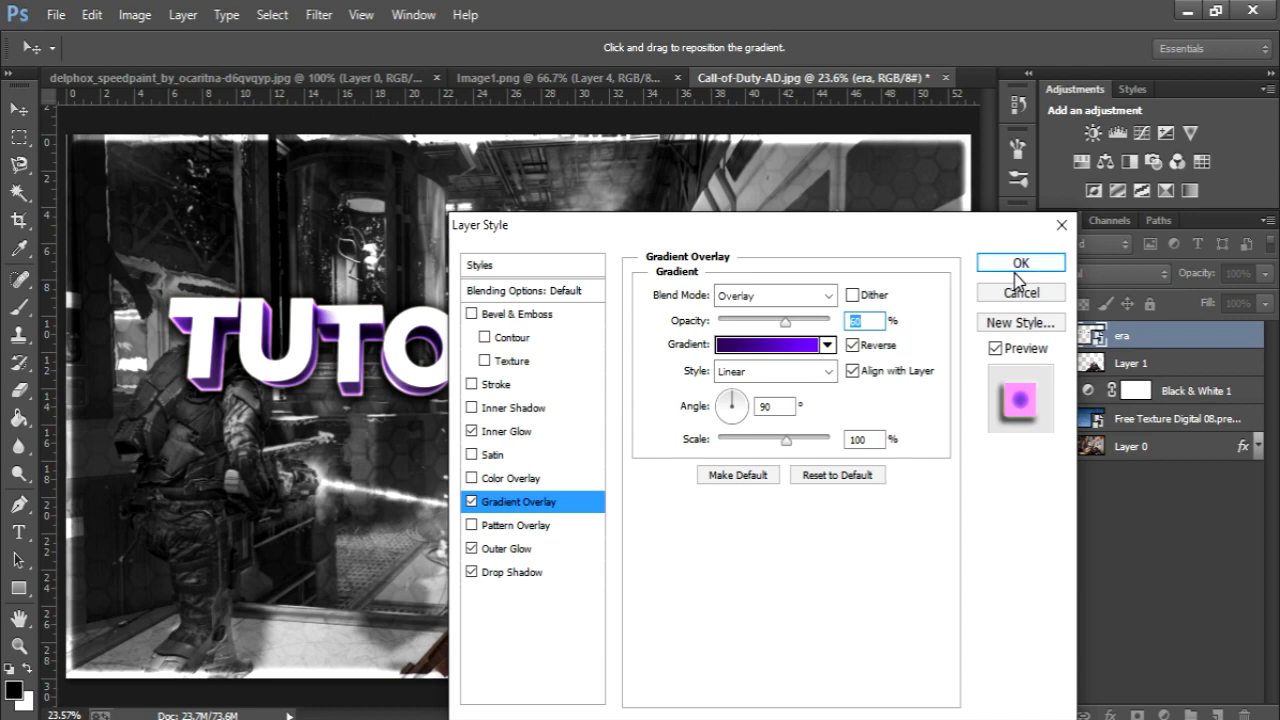
# Step: Add a Color Overlay effect to the era layer with the Overlay blend mode
pyautogui.click(471, 478)
pyautogui.click(505, 478)
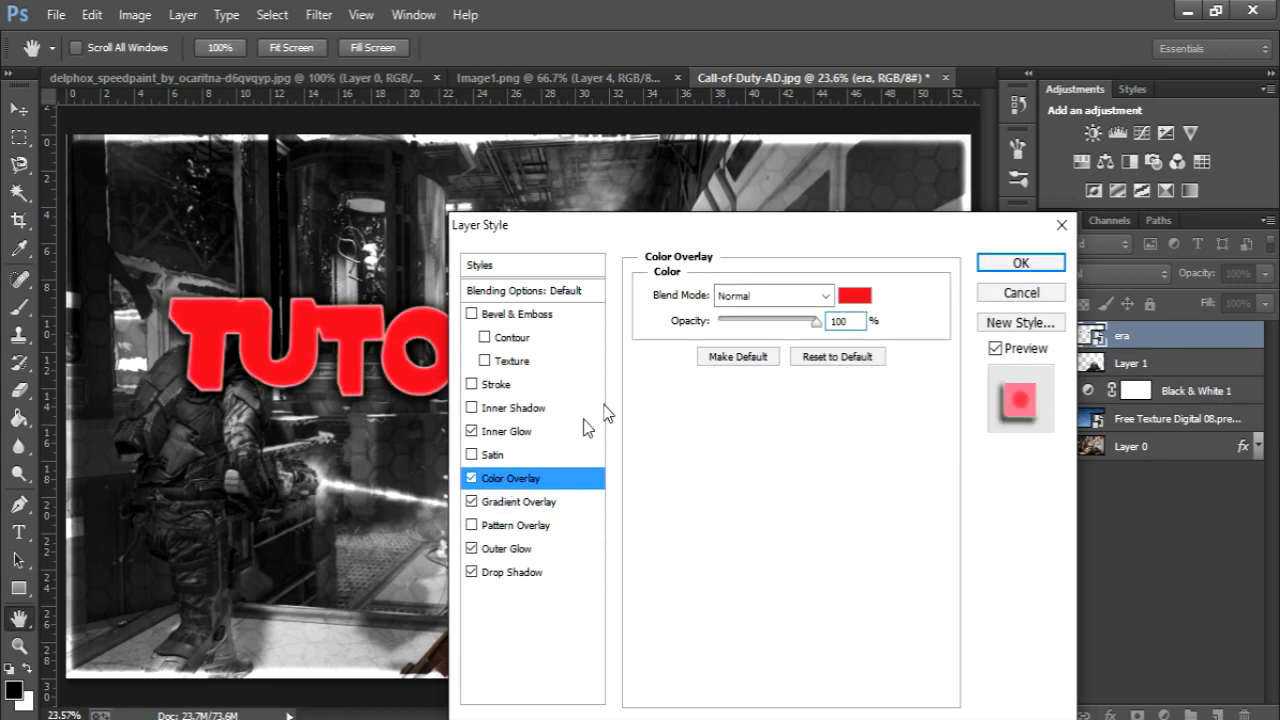
pyautogui.click(780, 300)
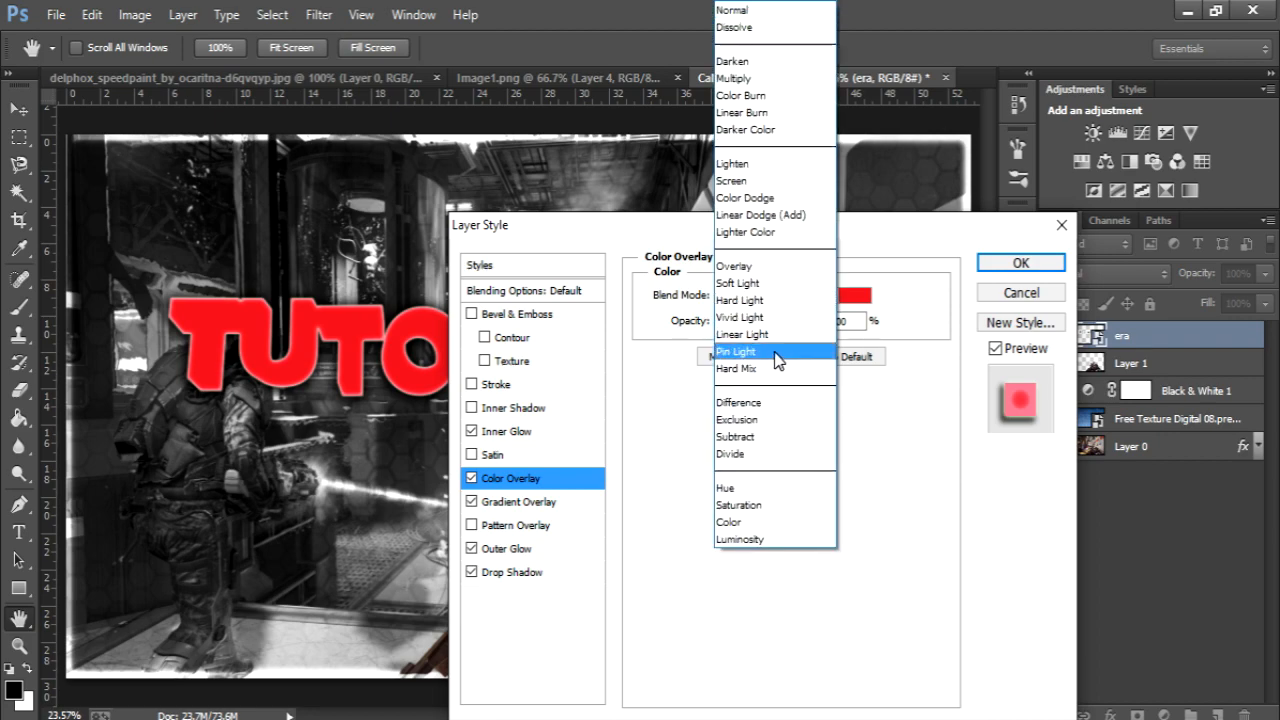
pyautogui.click(763, 268)
pyautogui.click(770, 295)
pyautogui.click(883, 313)
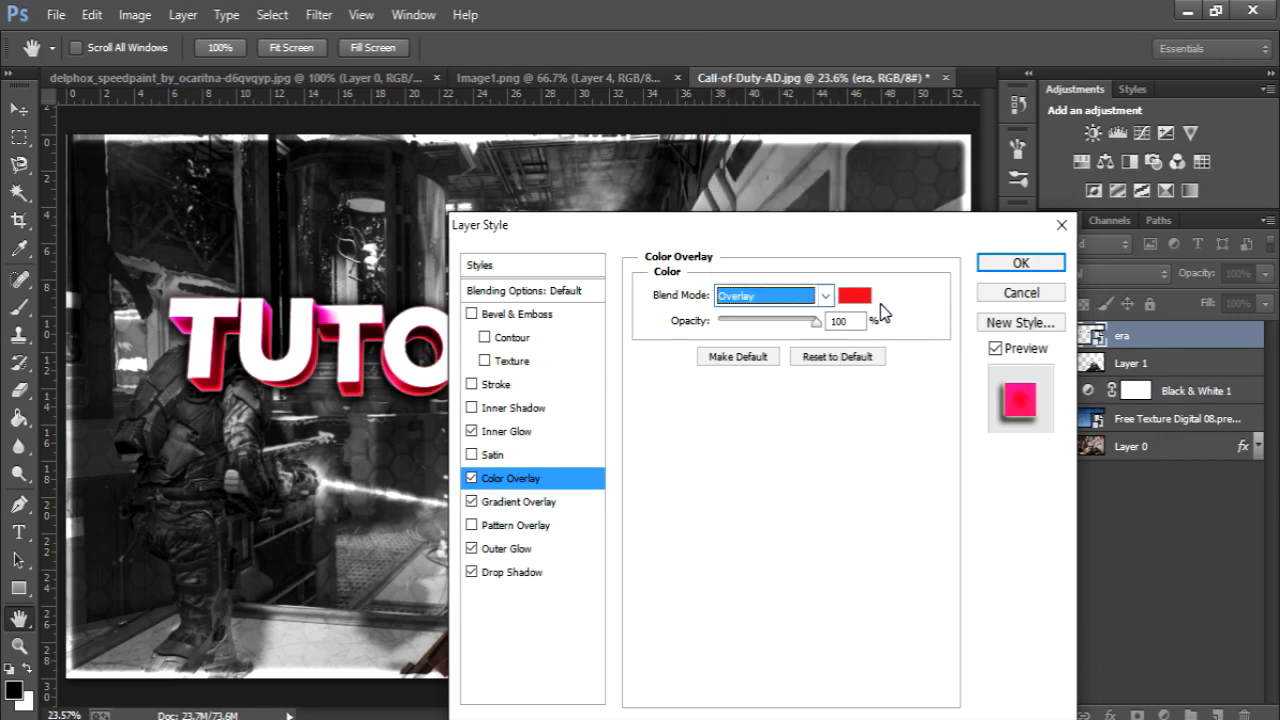
# Step: Change the Color Overlay's colour to purple (7d15bf)
pyautogui.click(855, 295)
pyautogui.moveTo(988, 434)
pyautogui.mouseDown()
pyautogui.moveTo(988, 480)
pyautogui.moveTo(1011, 457)
pyautogui.moveTo(1029, 467)
pyautogui.moveTo(994, 502)
pyautogui.moveTo(1024, 477)
pyautogui.mouseUp()
pyautogui.click(1124, 449)
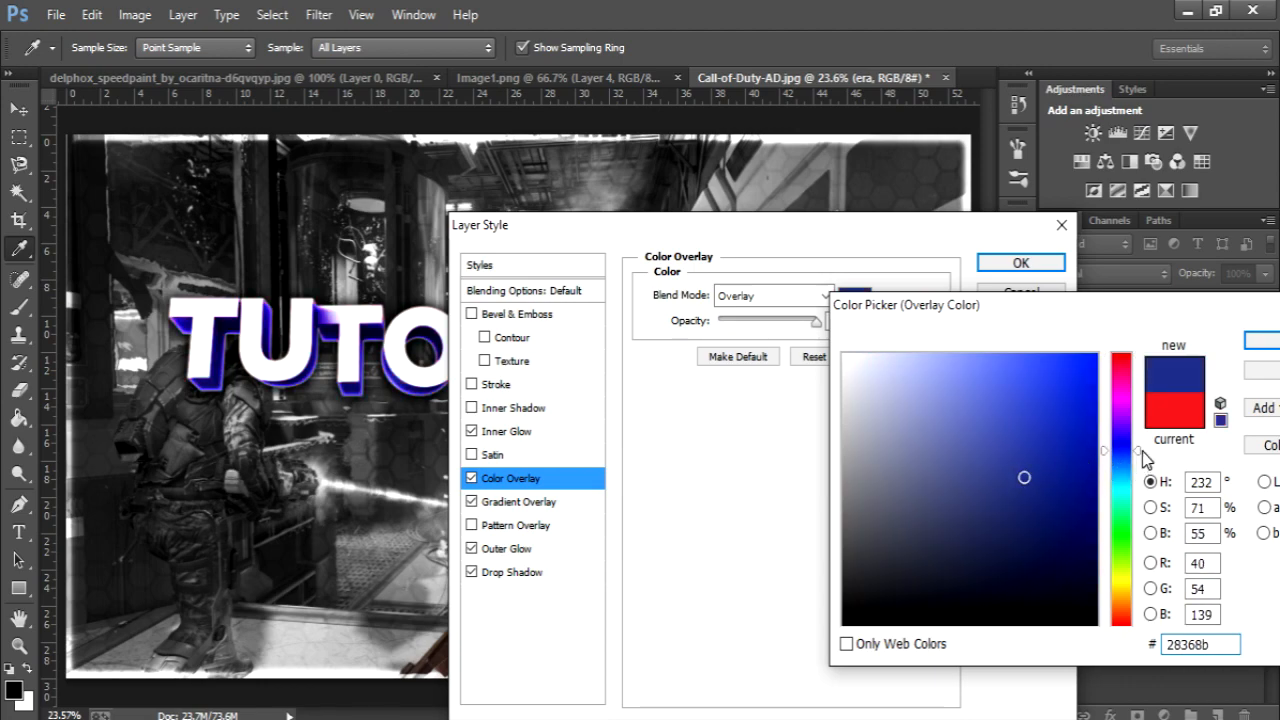
pyautogui.moveTo(1130, 446); pyautogui.dragTo(1126, 416)
pyautogui.moveTo(1052, 460); pyautogui.dragTo(1069, 421)
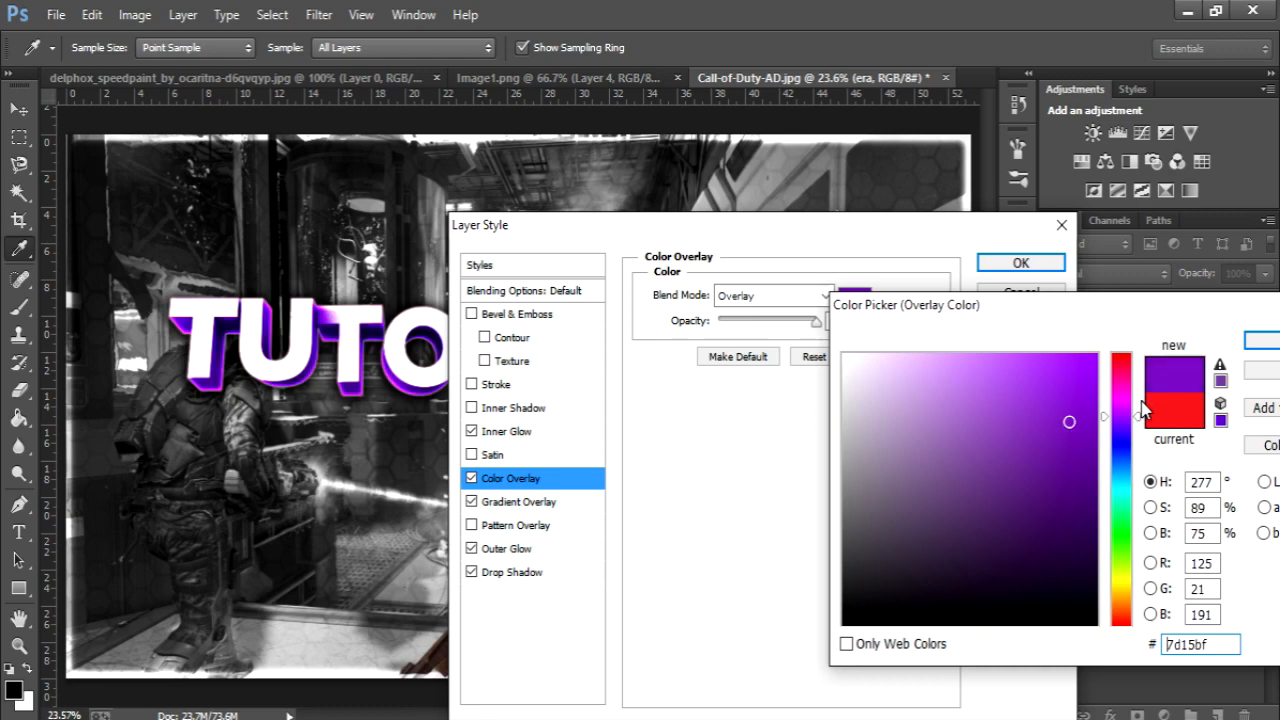
pyautogui.click(1258, 342)
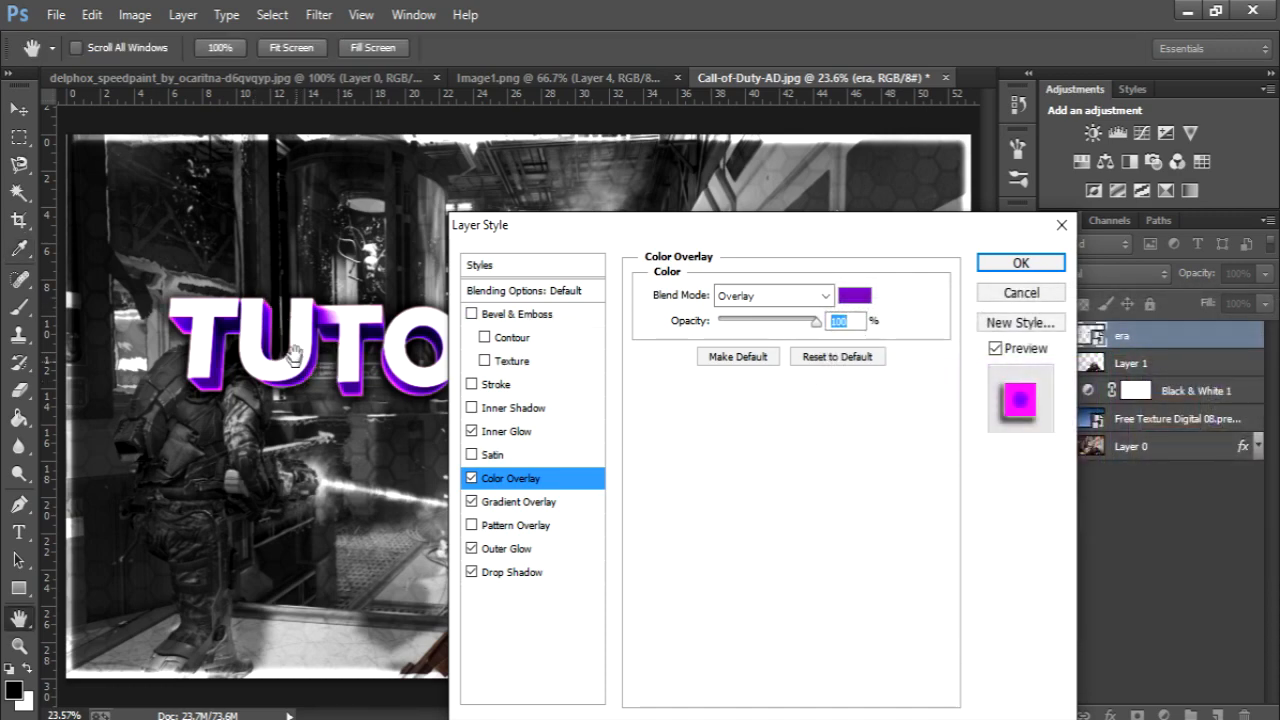
# Step: Reset the Color Overlay settings to their defaults
pyautogui.click(791, 300)
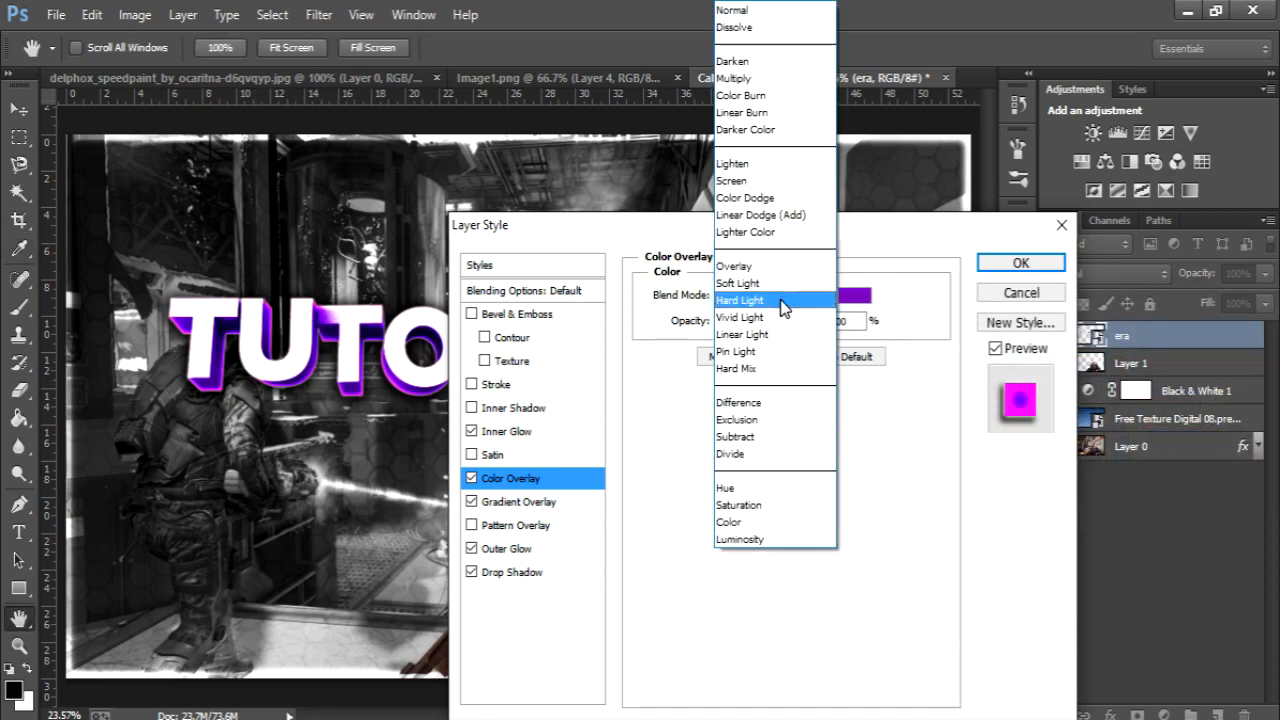
pyautogui.click(935, 358)
pyautogui.click(815, 358)
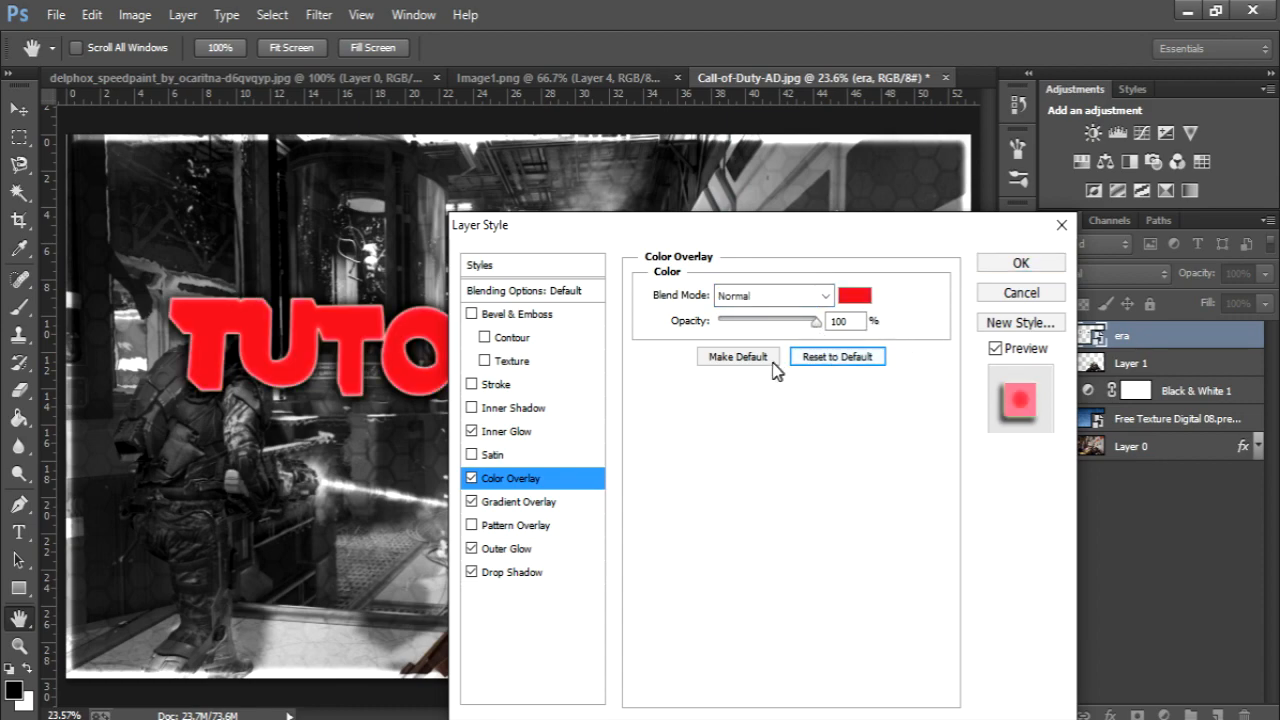
# Step: Set the Color Overlay to Overlay mode with purple (8500e2), reduce its opacity and apply the layer style
pyautogui.click(855, 295)
pyautogui.moveTo(1116, 472); pyautogui.dragTo(1138, 425)
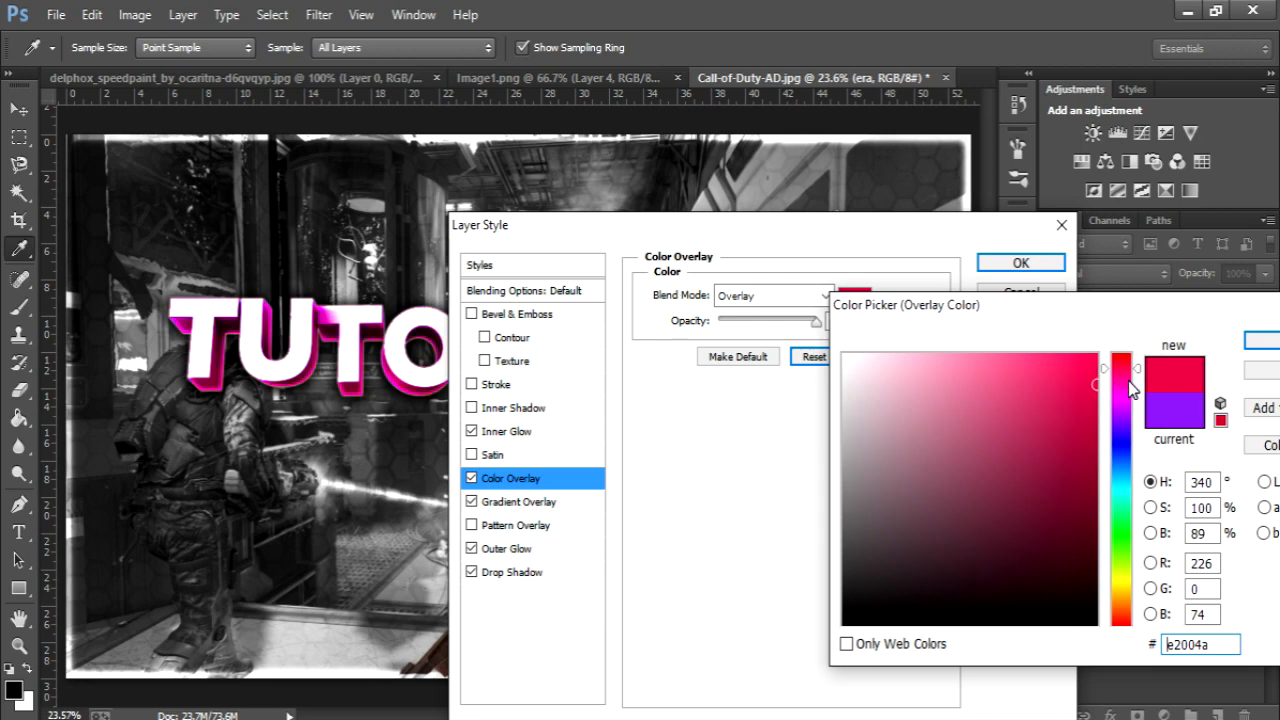
pyautogui.moveTo(1128, 381); pyautogui.dragTo(1116, 412)
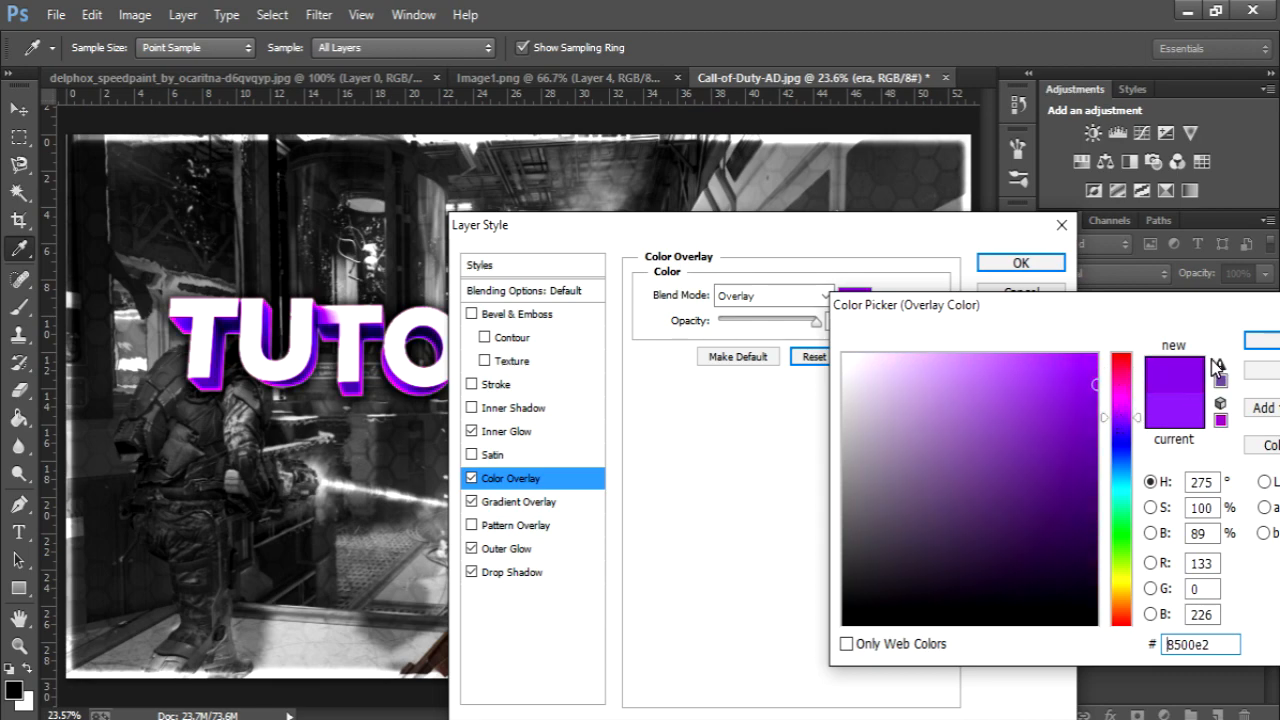
pyautogui.click(1261, 341)
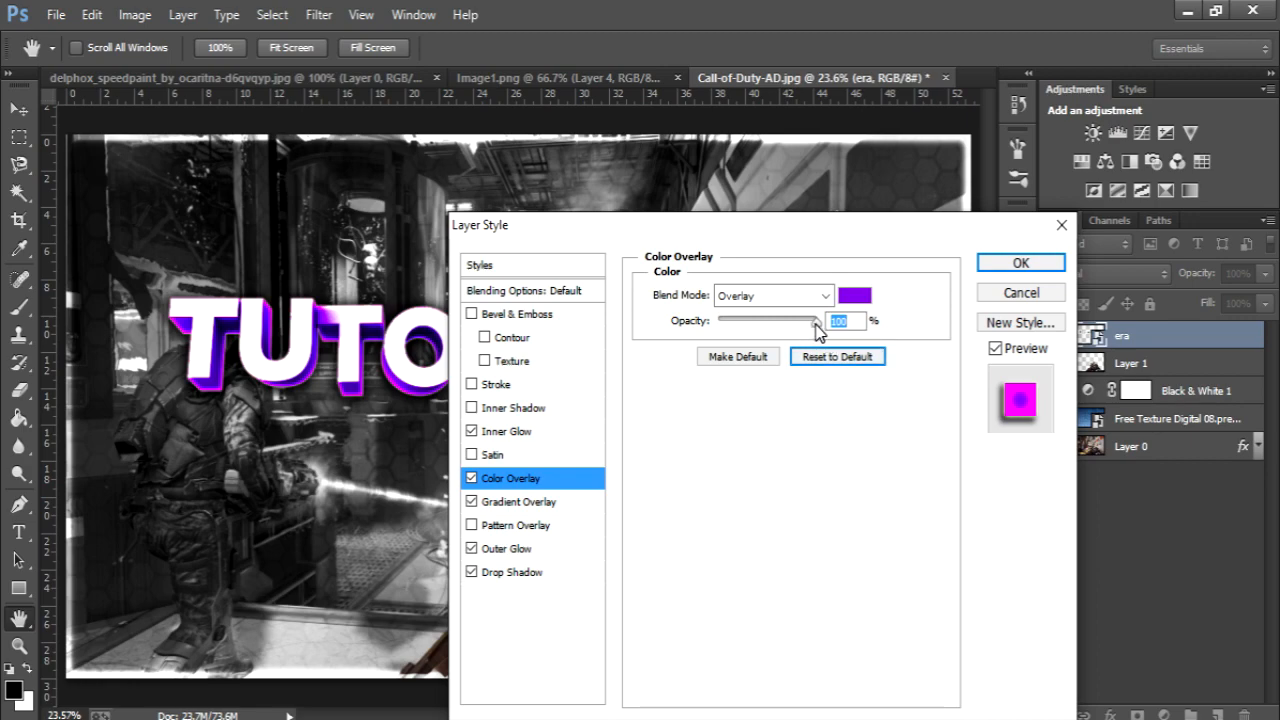
pyautogui.moveTo(803, 330)
pyautogui.mouseDown()
pyautogui.moveTo(765, 330)
pyautogui.moveTo(808, 322)
pyautogui.moveTo(790, 323)
pyautogui.mouseUp()
pyautogui.click(1019, 263)
# Step: Enlarge the TUTORIAL text proportionally to about three quarters of the canvas width and place it across the image's upper part, slightly left of centre
pyautogui.press('z')
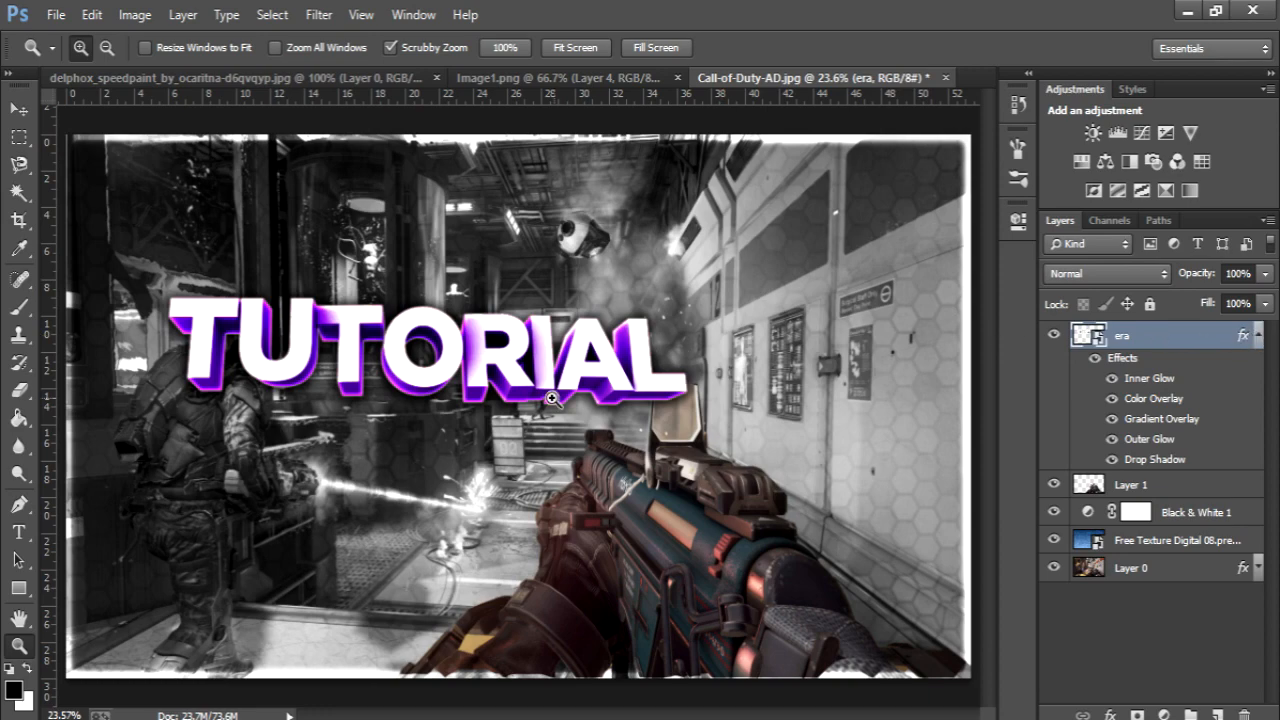
pyautogui.click(18, 108)
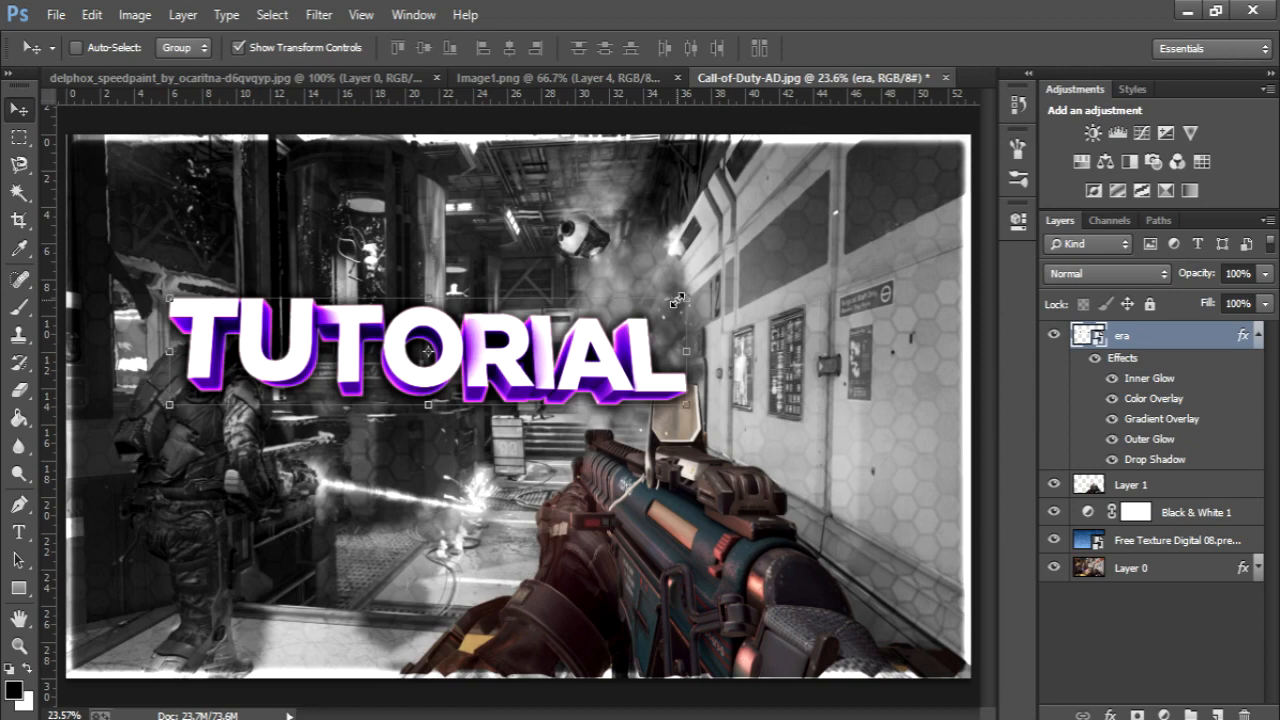
pyautogui.moveTo(677, 300); pyautogui.dragTo(818, 110)
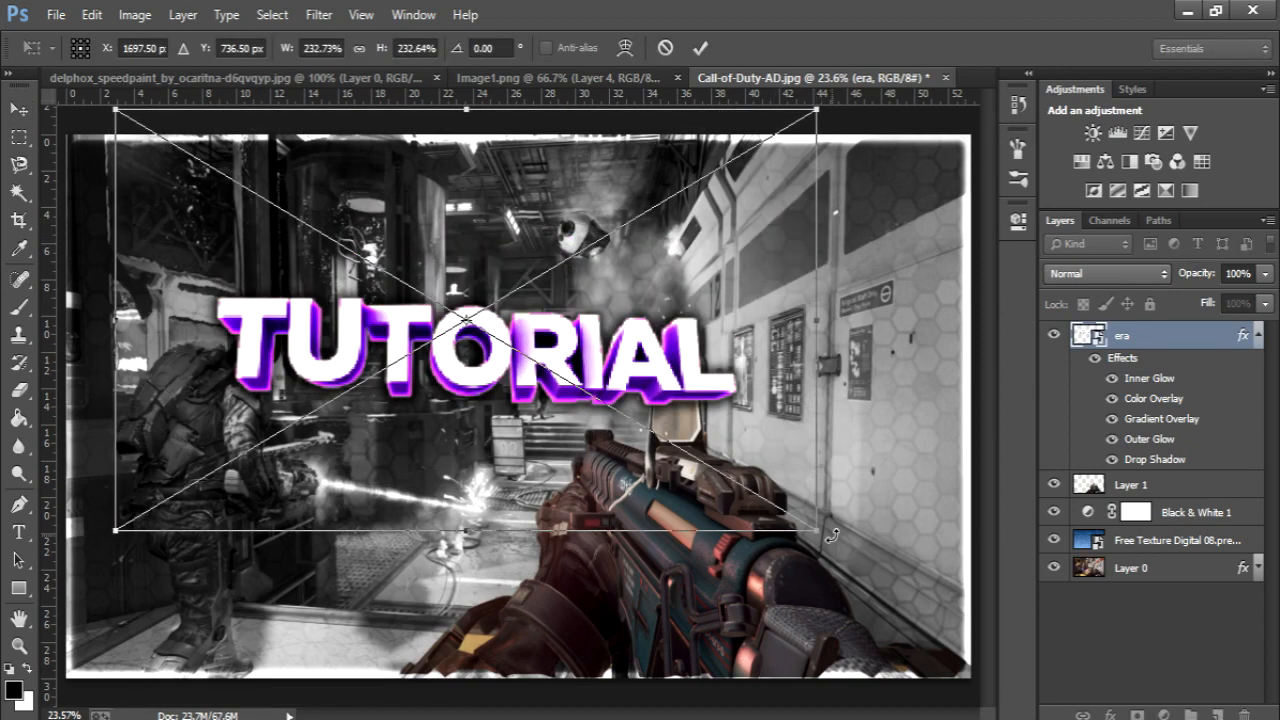
pyautogui.moveTo(820, 535); pyautogui.dragTo(944, 606)
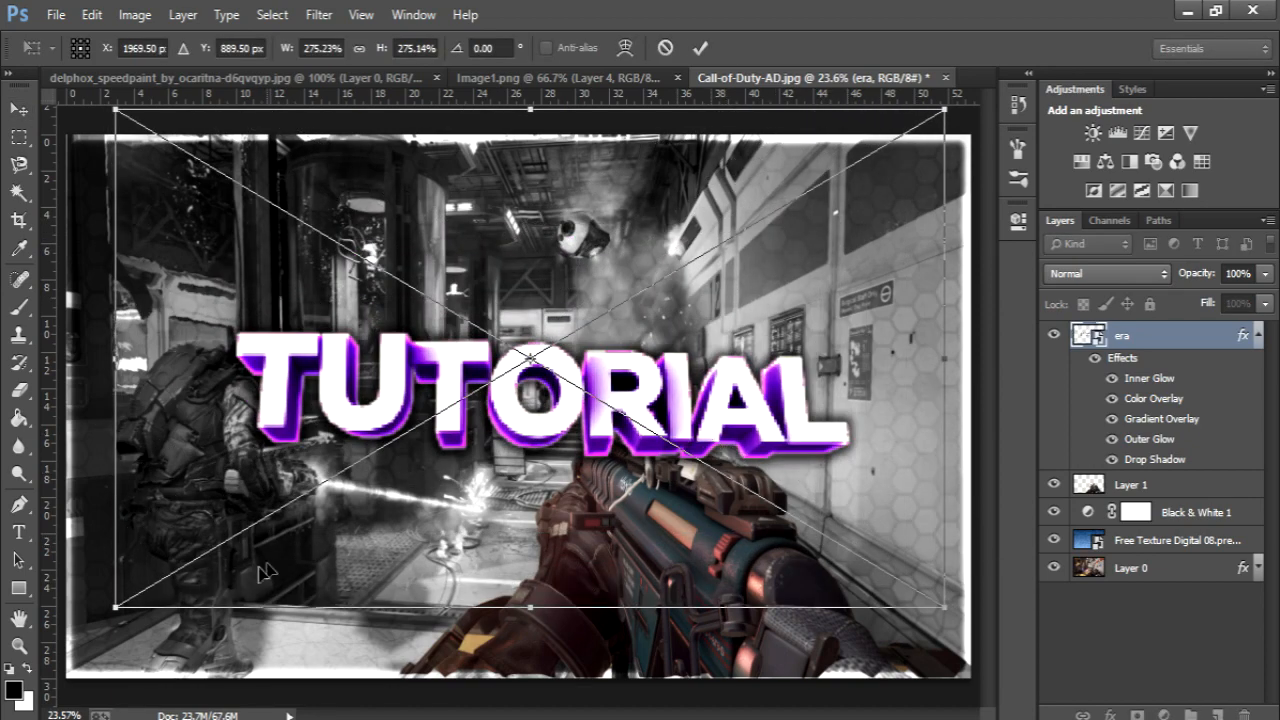
pyautogui.moveTo(115, 619); pyautogui.dragTo(22, 675)
pyautogui.moveTo(549, 425); pyautogui.dragTo(569, 283)
pyautogui.click(700, 47)
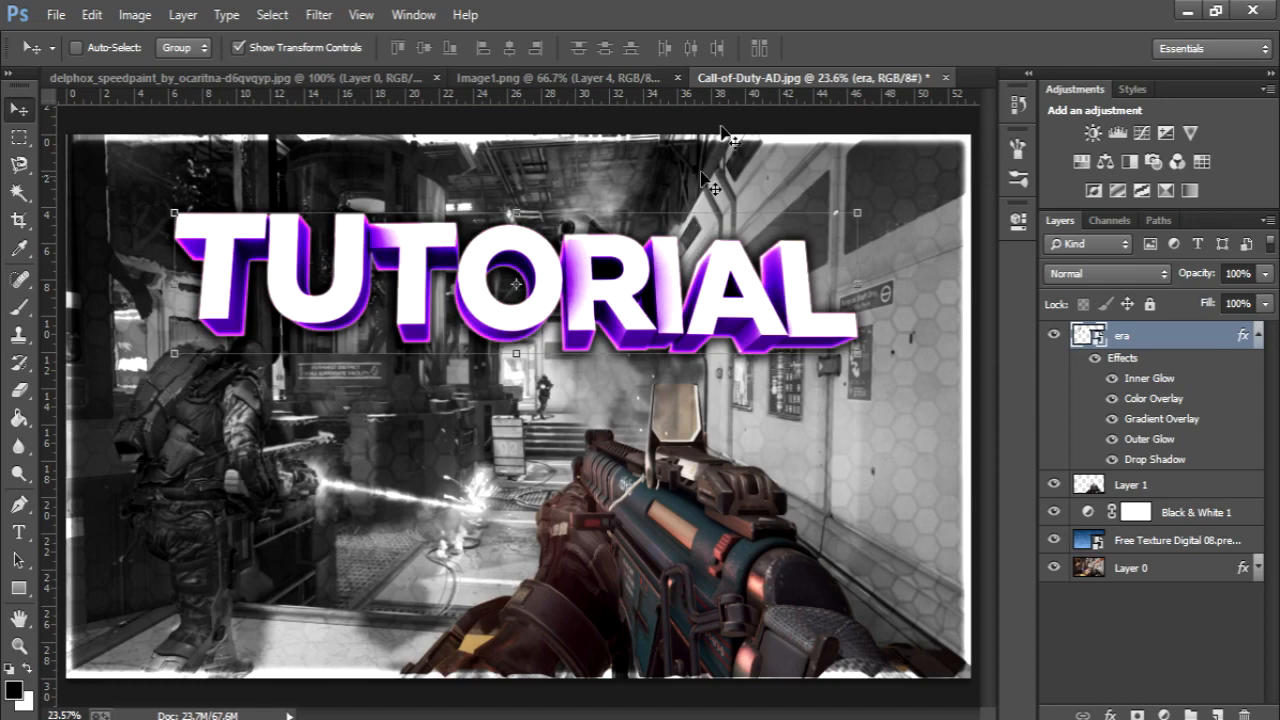
pyautogui.hotkey('ctrl', 't')
pyautogui.moveTo(529, 286); pyautogui.dragTo(468, 301)
pyautogui.click(700, 47)
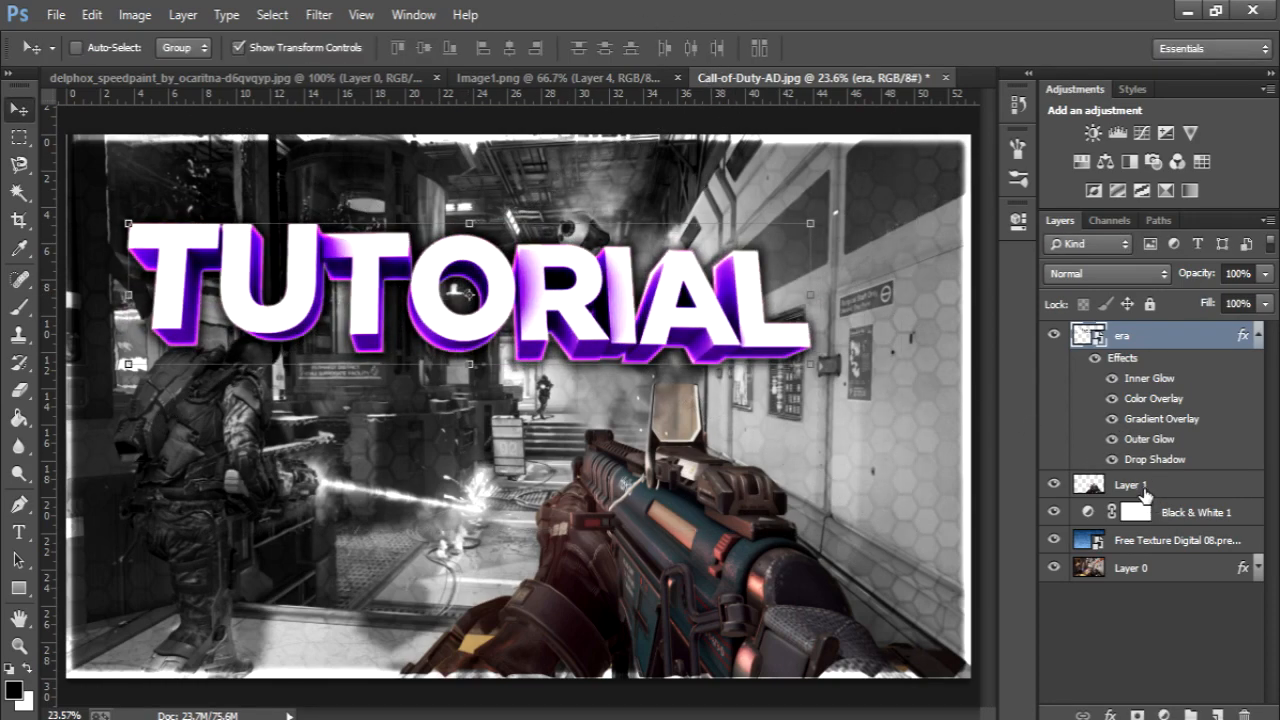
pyautogui.click(1141, 488)
pyautogui.rightClick(1141, 488)
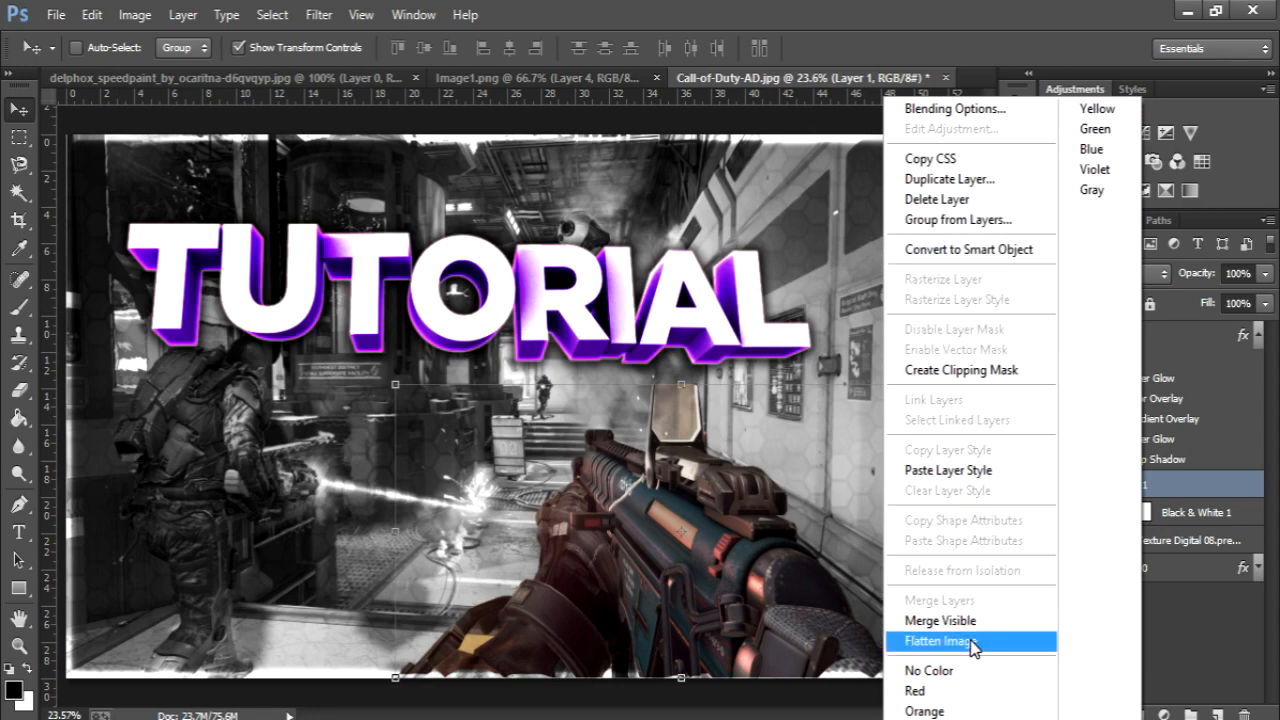
pyautogui.click(1186, 489)
# Step: Copy the era layer's style and paste it onto Layer 1 with the gun
pyautogui.click(1143, 340)
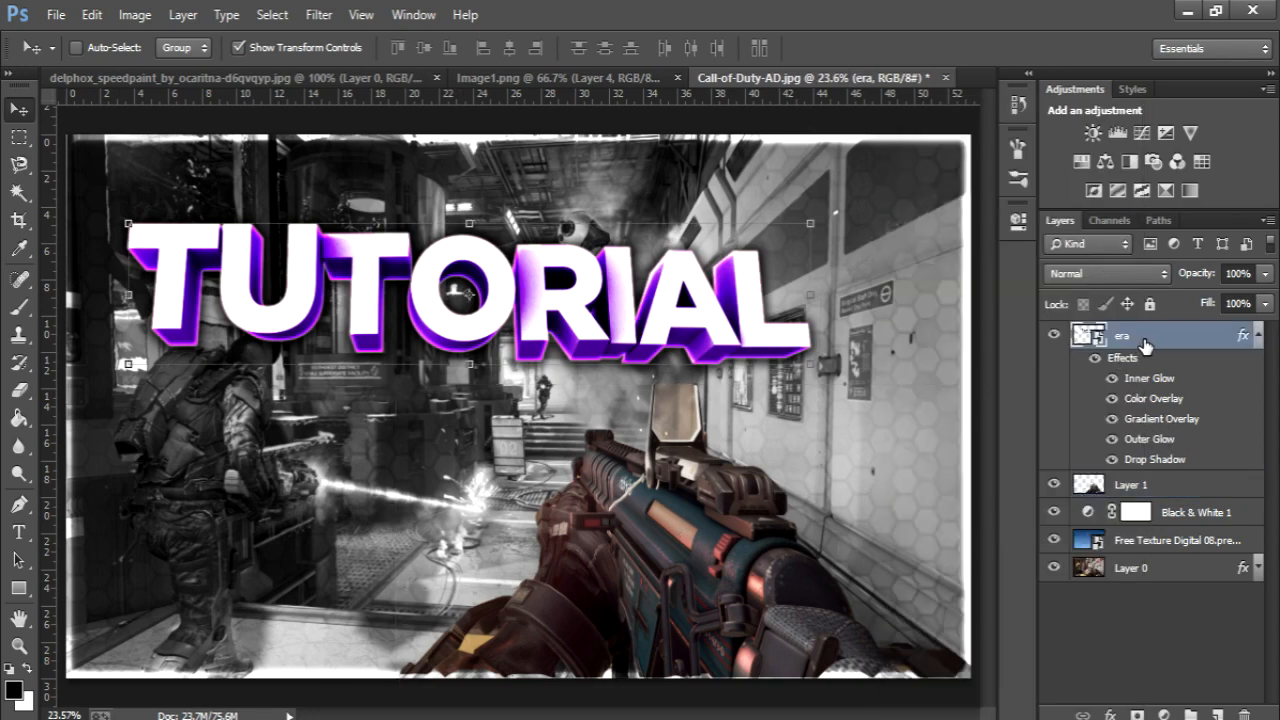
pyautogui.rightClick(1145, 344)
pyautogui.click(978, 481)
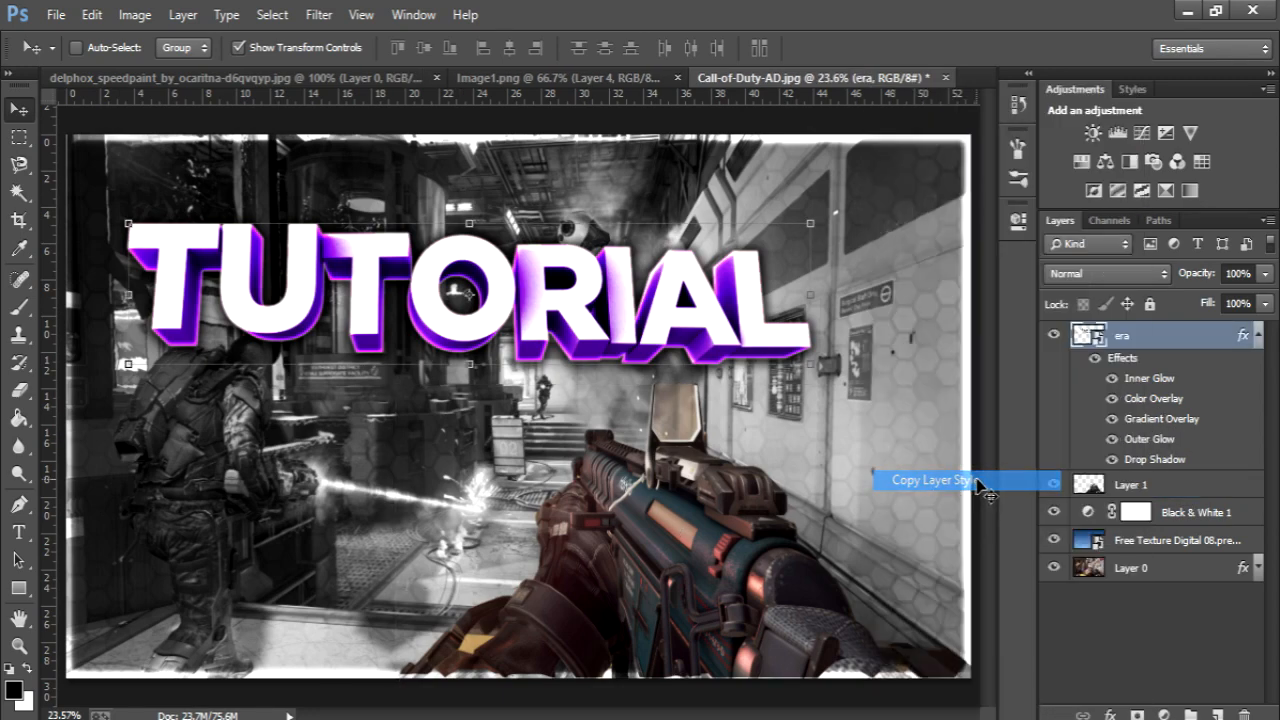
pyautogui.click(1148, 490)
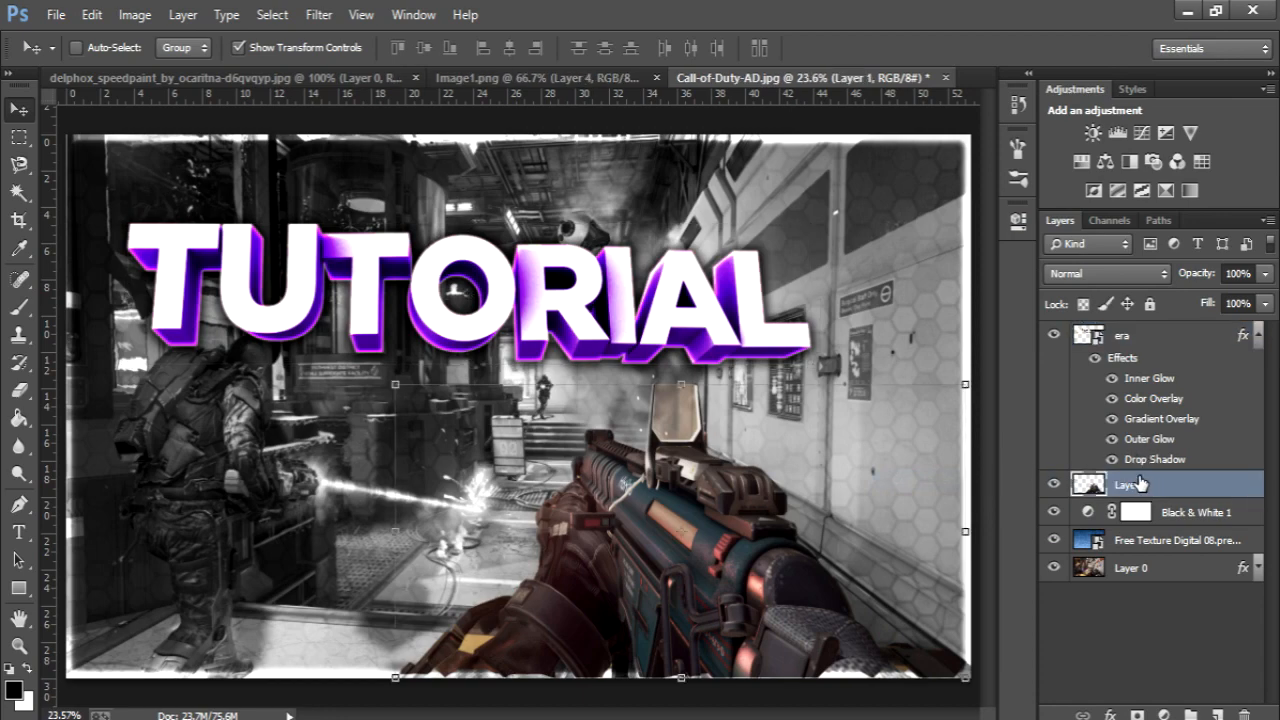
pyautogui.rightClick(1130, 484)
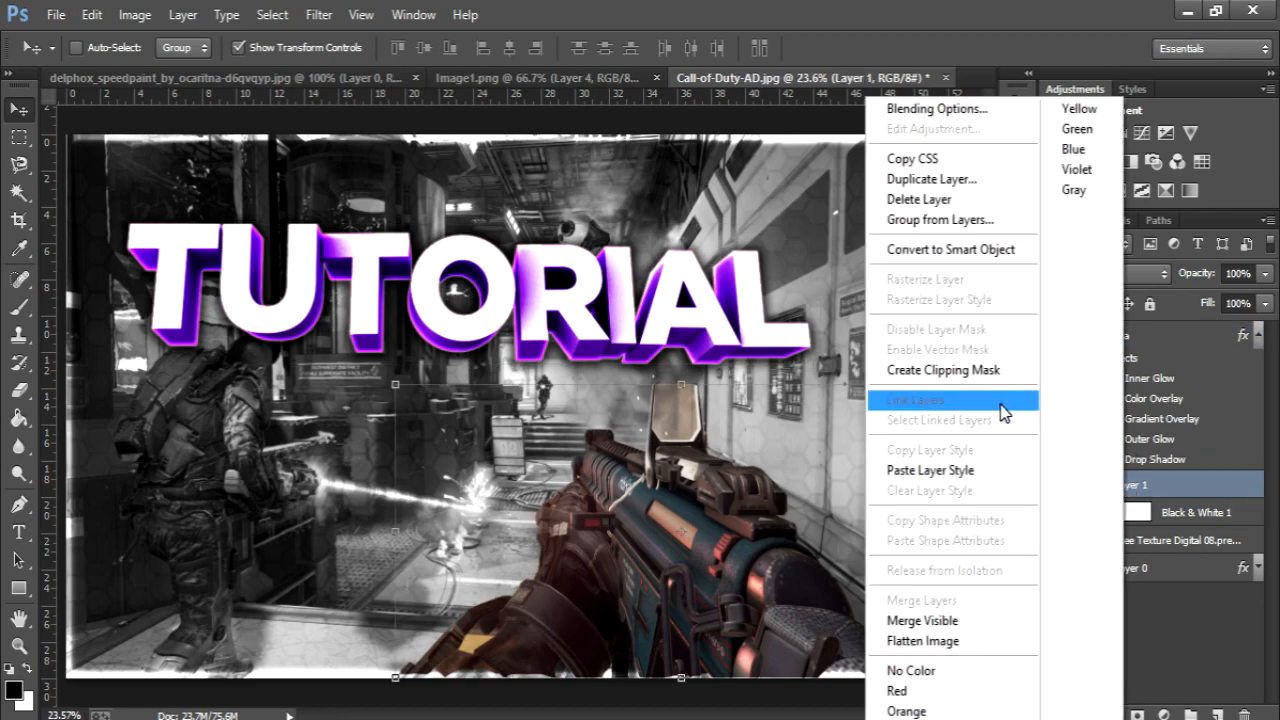
pyautogui.click(960, 472)
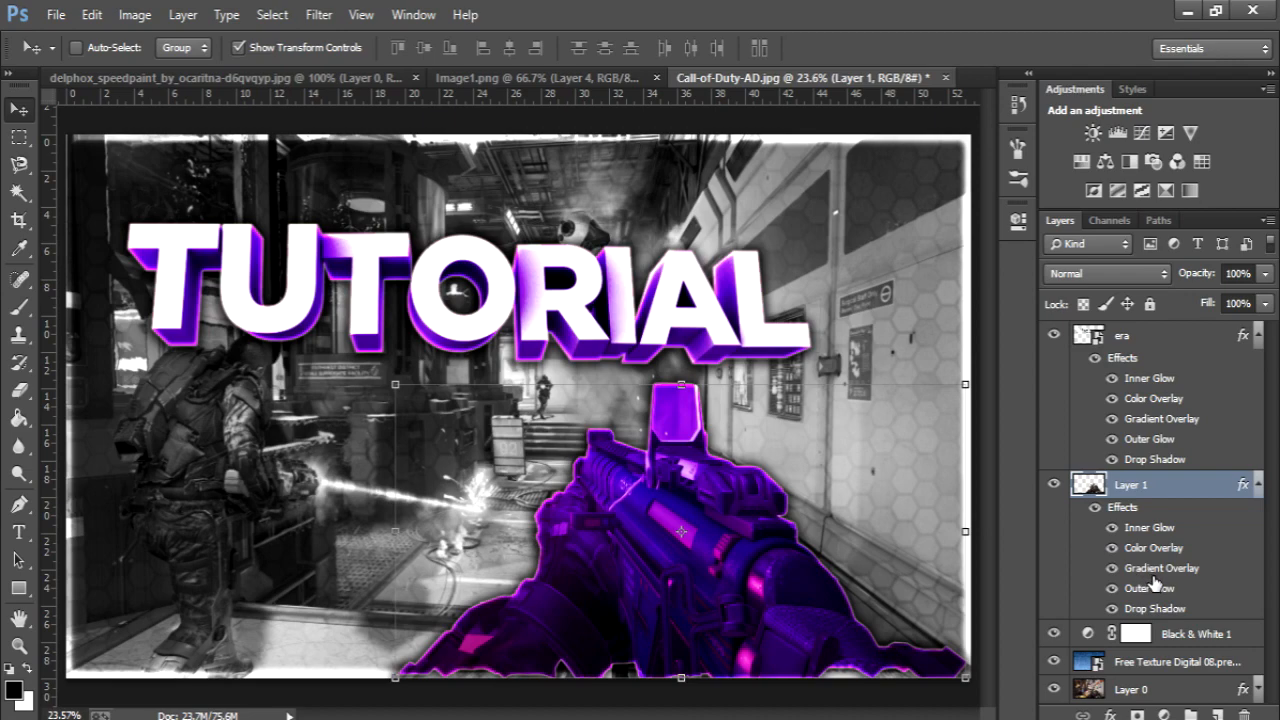
# Step: Fine-tune the Gradient Overlay opacity on Layer 1 with the gun, check its Color Overlay settings and apply the layer style
pyautogui.doubleClick(1158, 570)
pyautogui.moveTo(776, 236); pyautogui.dragTo(1080, 236)
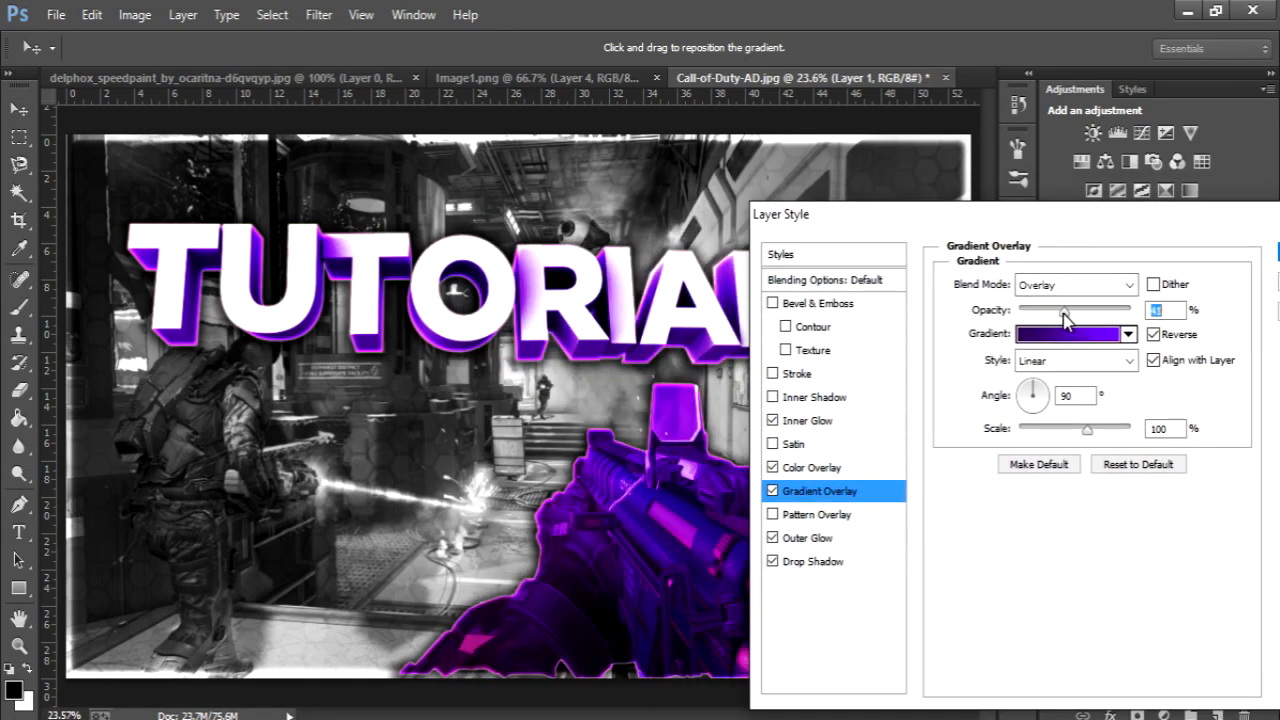
pyautogui.moveTo(1064, 313)
pyautogui.mouseDown()
pyautogui.moveTo(1031, 318)
pyautogui.moveTo(1073, 313)
pyautogui.mouseUp()
pyautogui.click(830, 470)
pyautogui.moveTo(1130, 216); pyautogui.dragTo(975, 222)
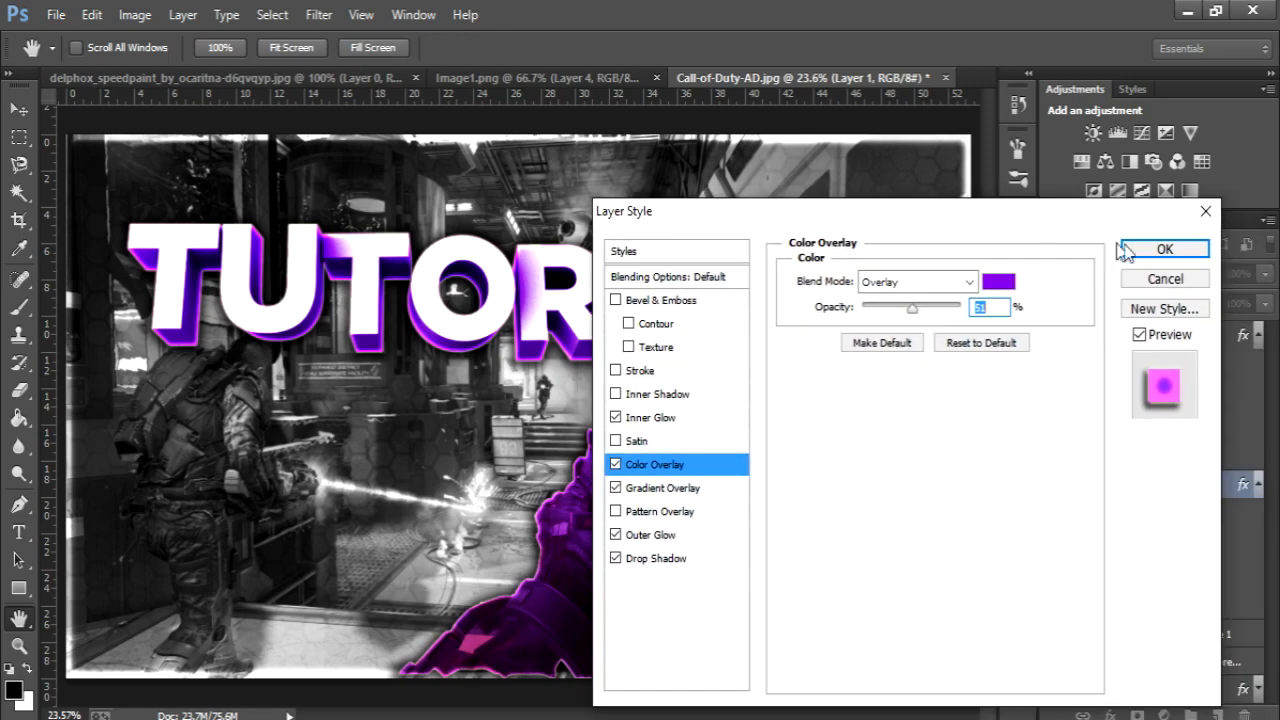
pyautogui.click(1188, 250)
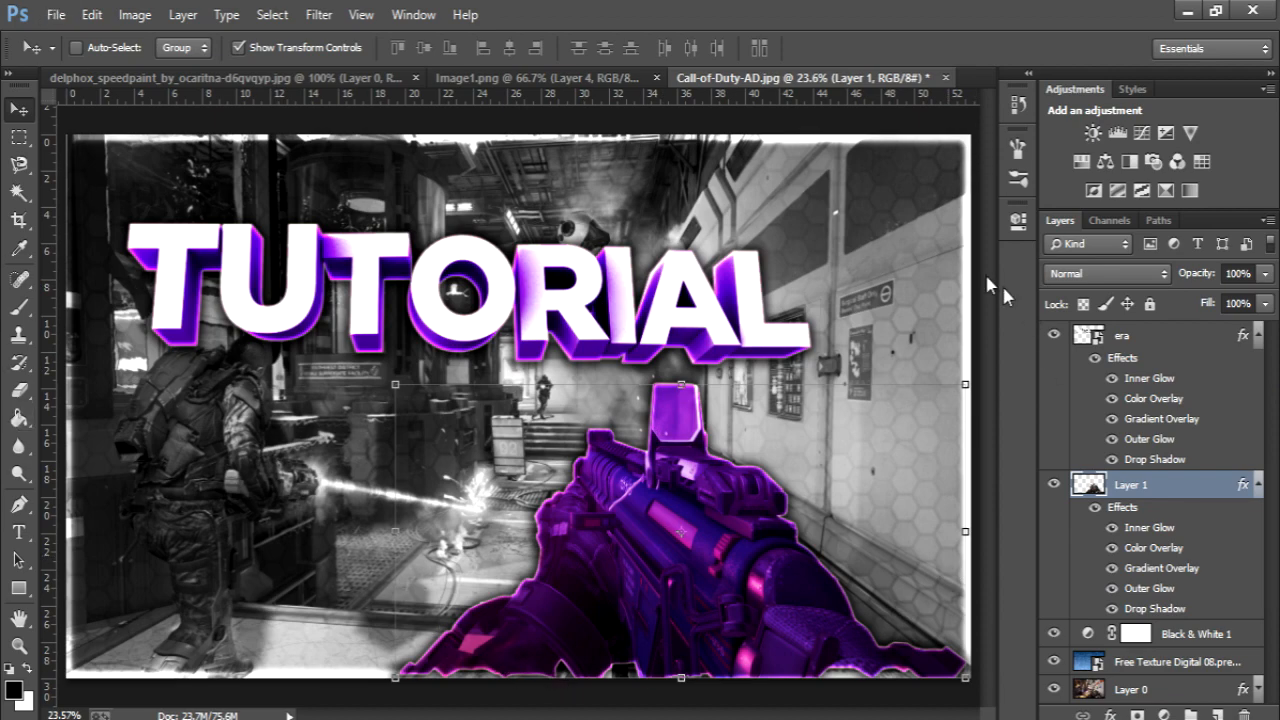
# Step: Duplicate all layers from era down to Layer 0 within the document and merge the copies into one layer
pyautogui.click(1118, 343)
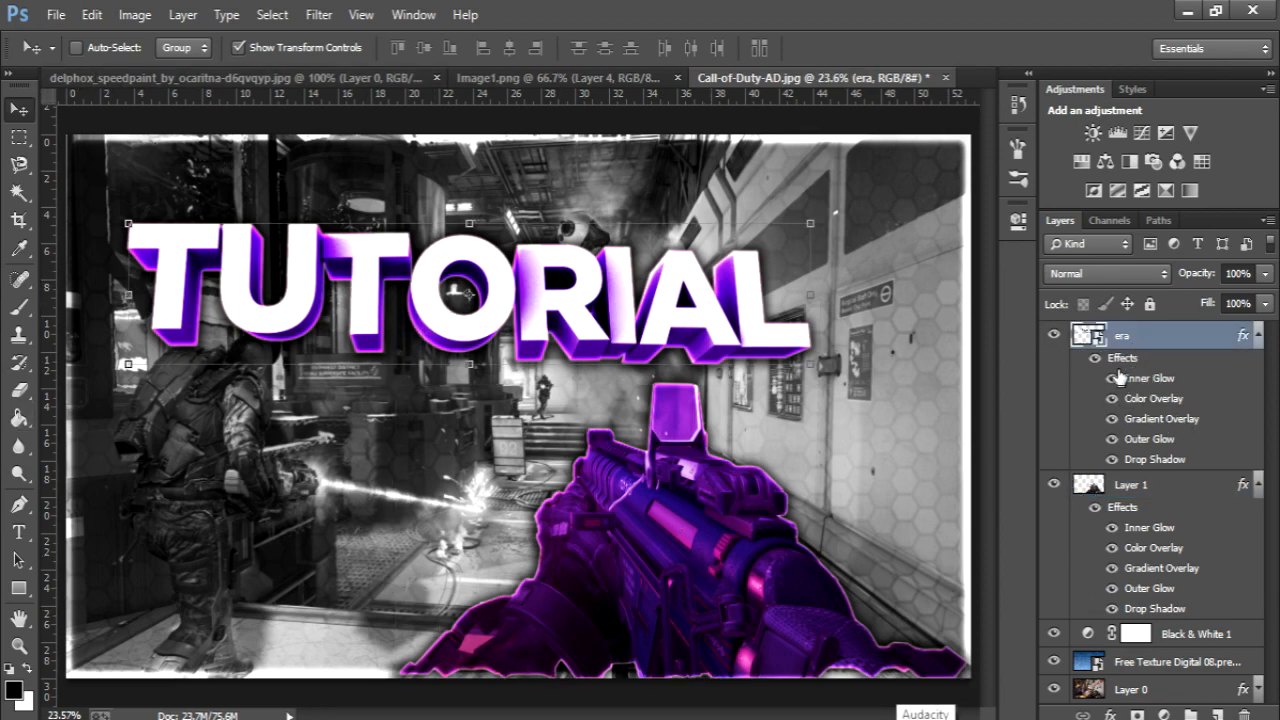
pyautogui.keyDown('shift'); pyautogui.click(1147, 488); pyautogui.keyUp('shift')
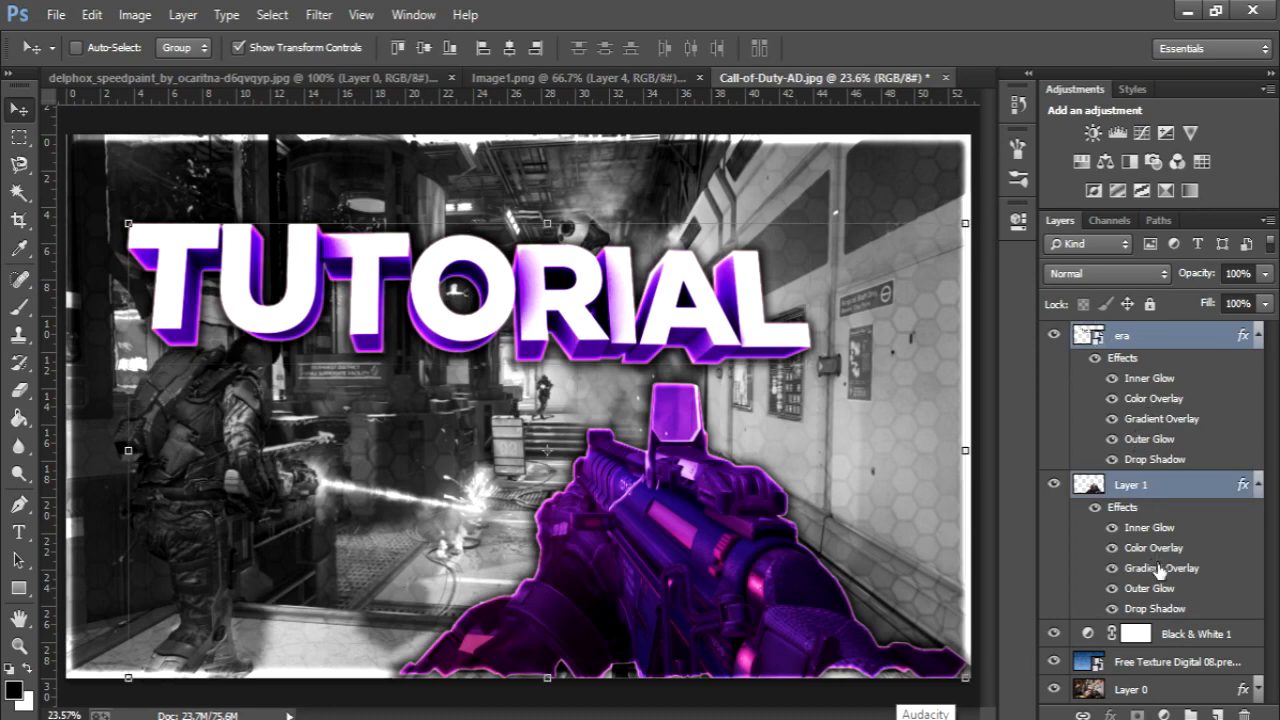
pyautogui.keyDown('shift'); pyautogui.click(1166, 648); pyautogui.keyUp('shift')
pyautogui.keyDown('shift'); pyautogui.click(1182, 662); pyautogui.keyUp('shift')
pyautogui.keyDown('shift'); pyautogui.click(1178, 690); pyautogui.keyUp('shift')
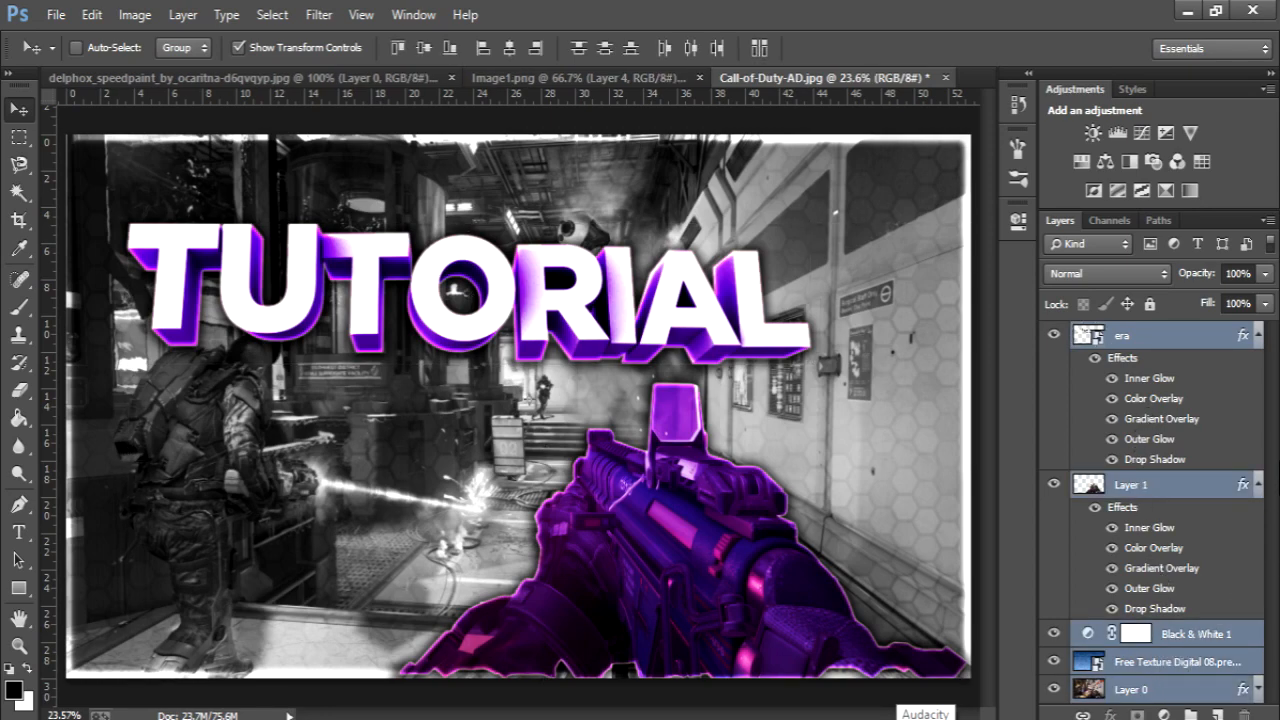
pyautogui.rightClick(1207, 665)
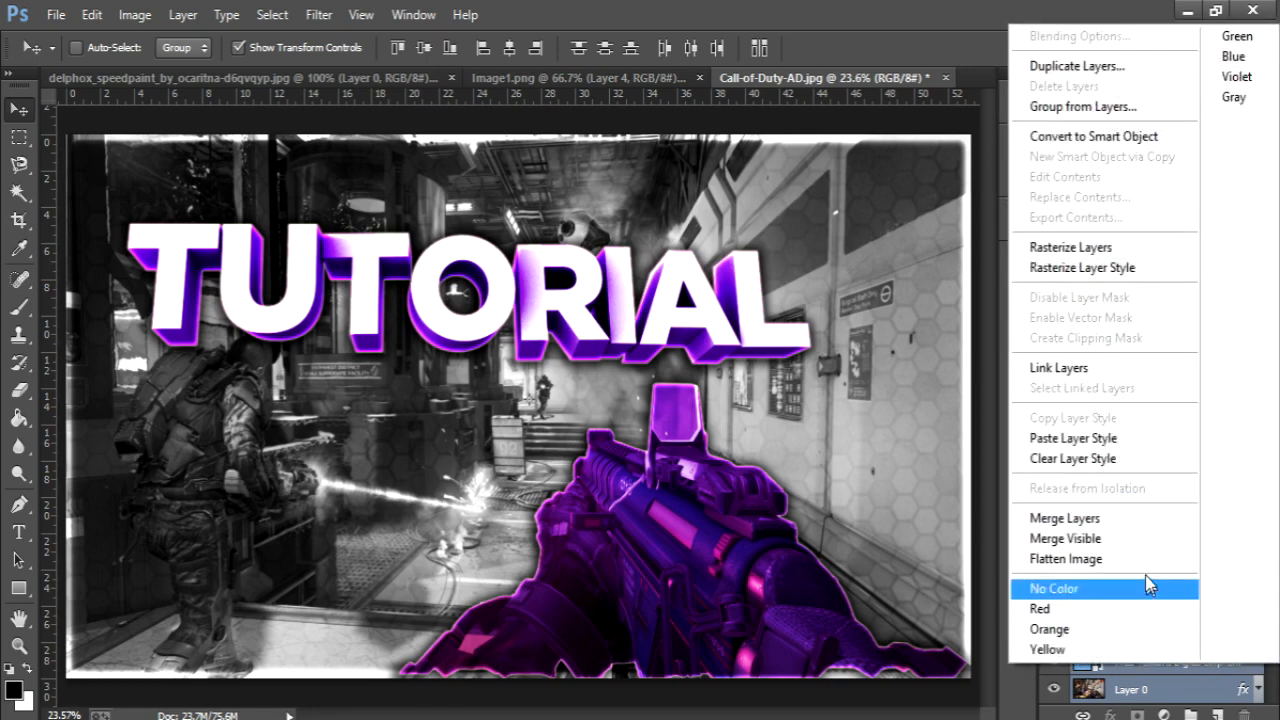
pyautogui.click(1050, 68)
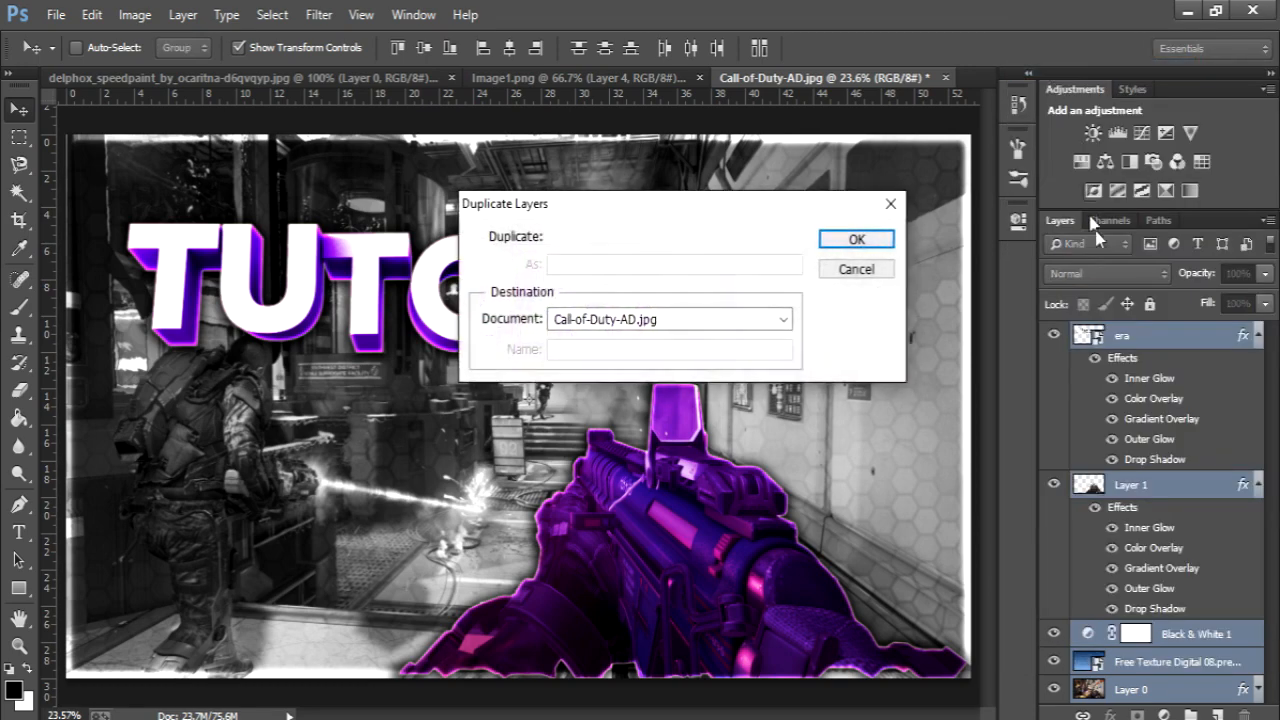
pyautogui.click(880, 243)
pyautogui.rightClick(1148, 370)
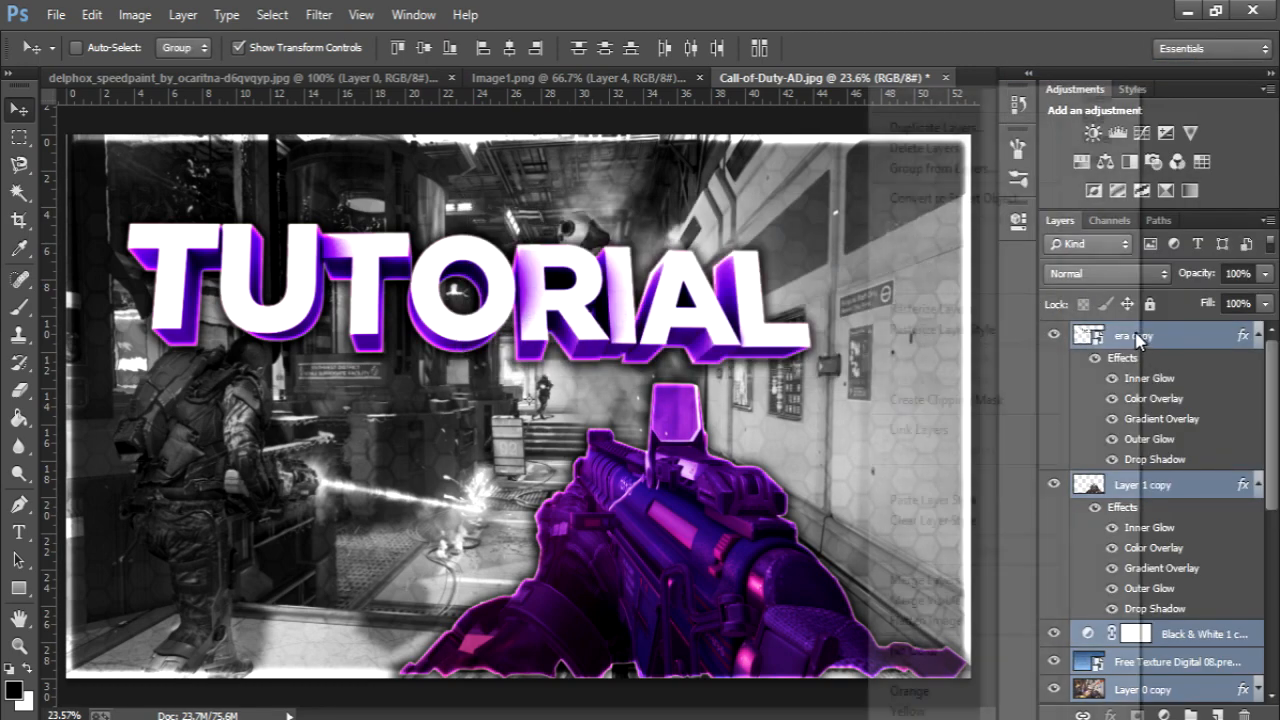
pyautogui.click(934, 583)
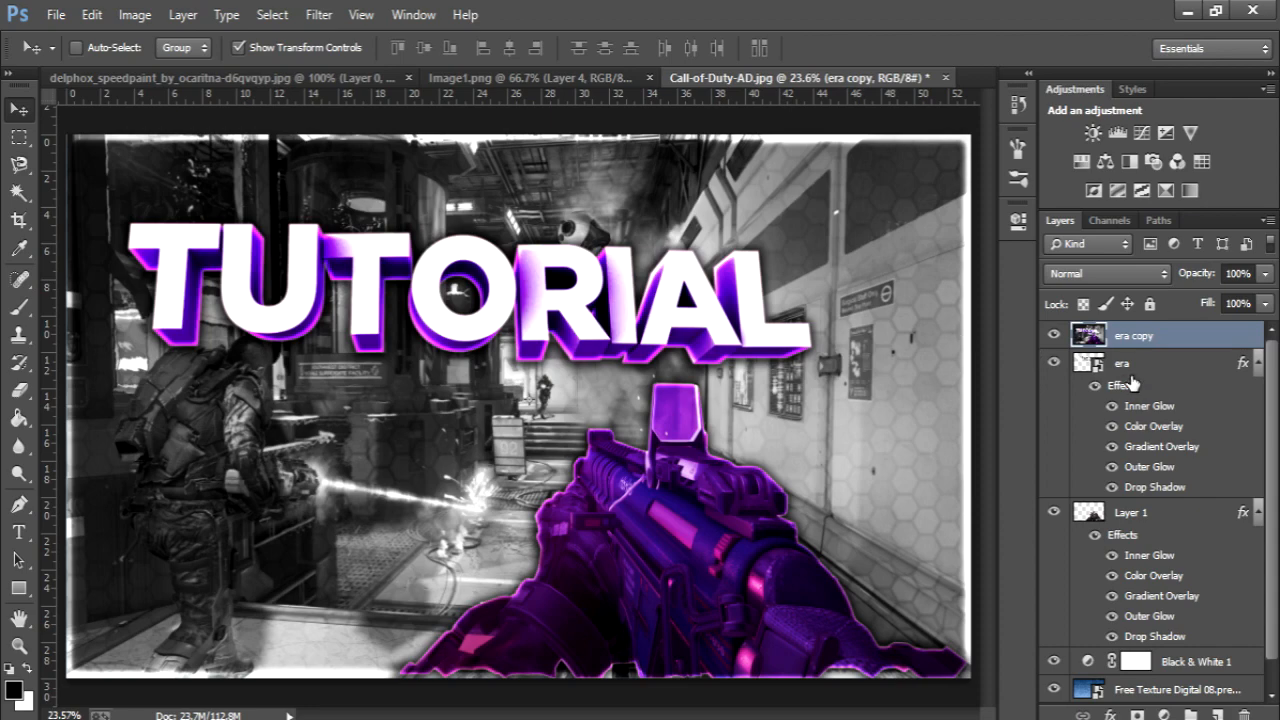
# Step: Open the Magic Bullet Looks filter on the merged copy and enable Lens Distortion in its tool chain
pyautogui.click(320, 14)
pyautogui.moveTo(425, 463)
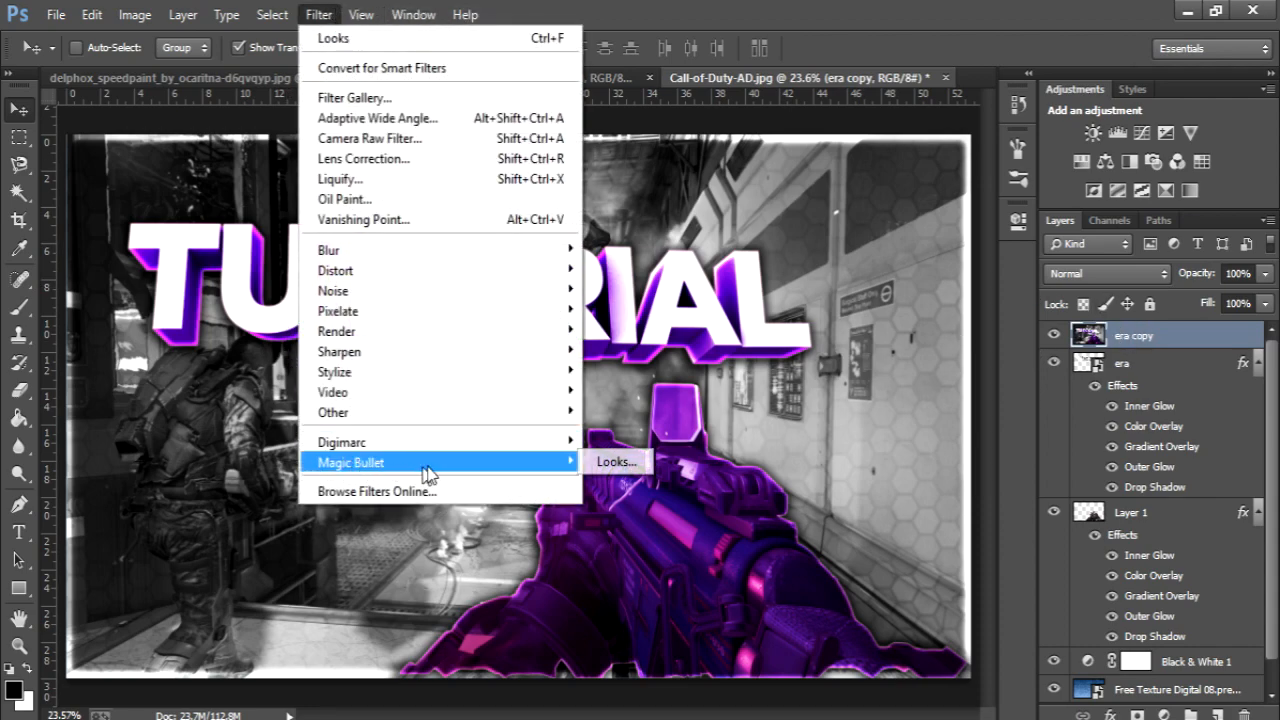
pyautogui.click(590, 466)
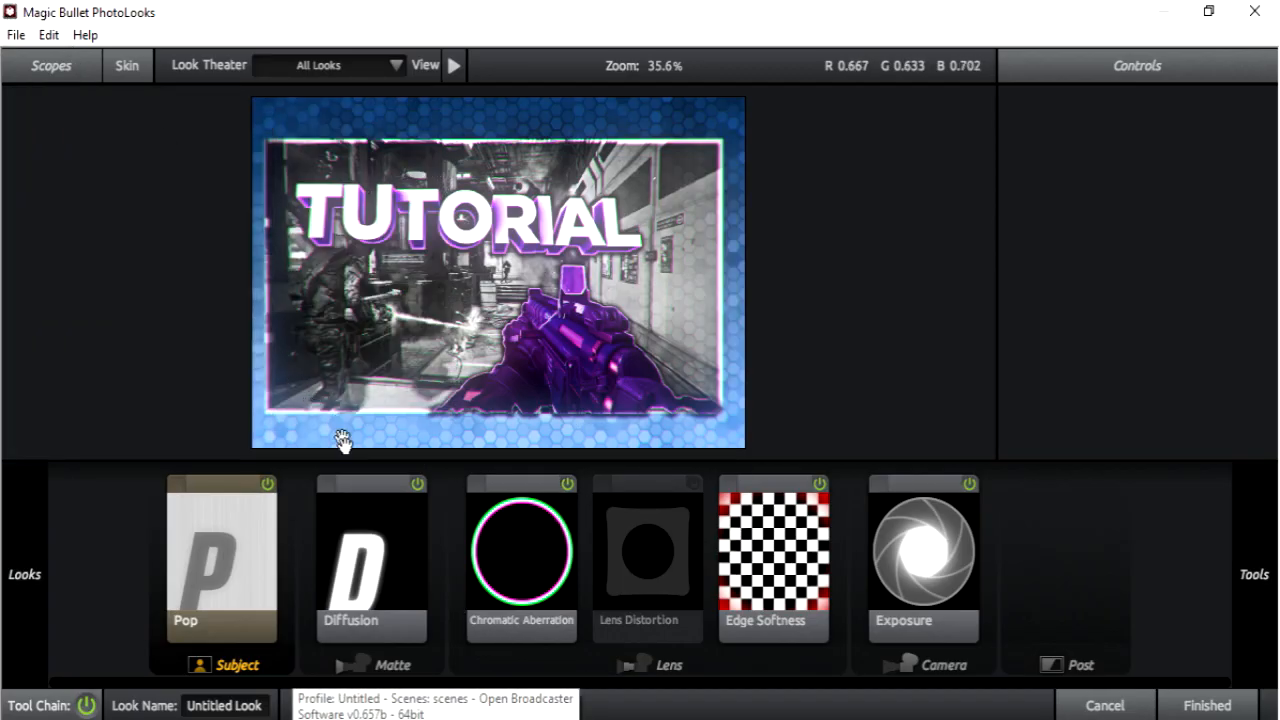
pyautogui.click(694, 483)
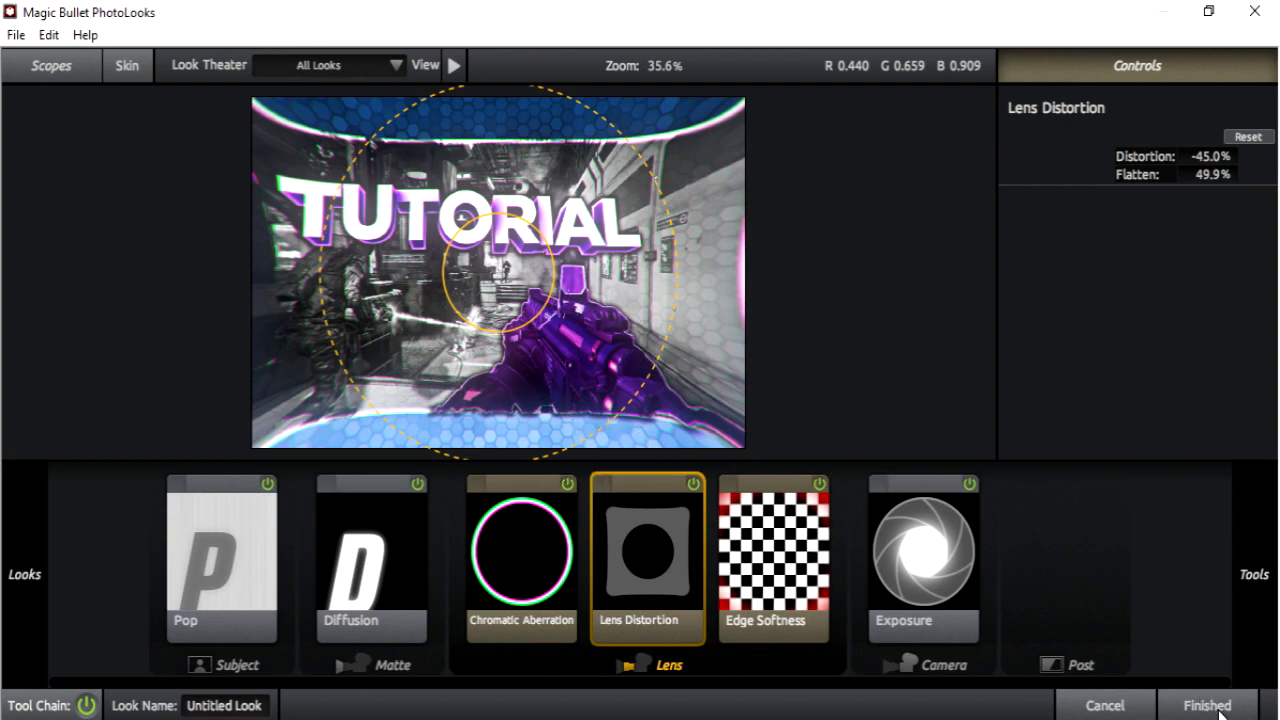
# Step: Review the Pop, Diffusion, Chromatic Aberration, Lens Distortion, Edge Softness and Exposure settings, and apply the look to the merged layer
pyautogui.click(237, 535)
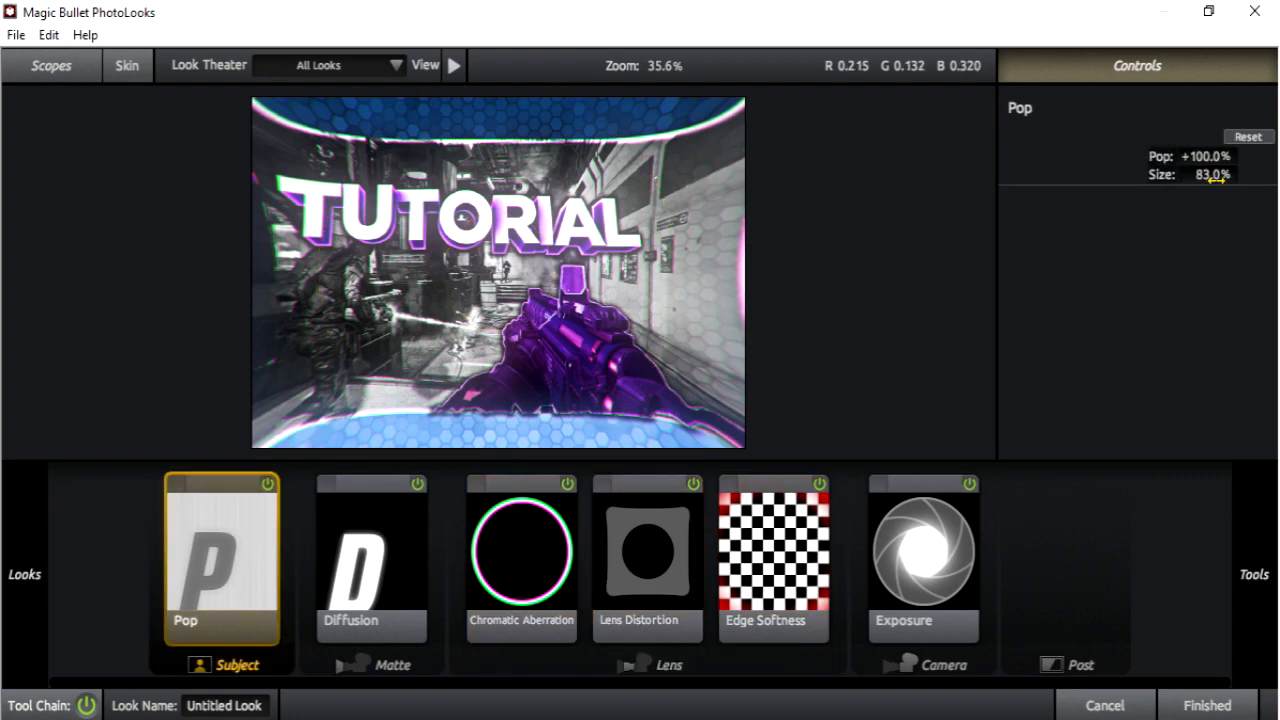
pyautogui.click(340, 570)
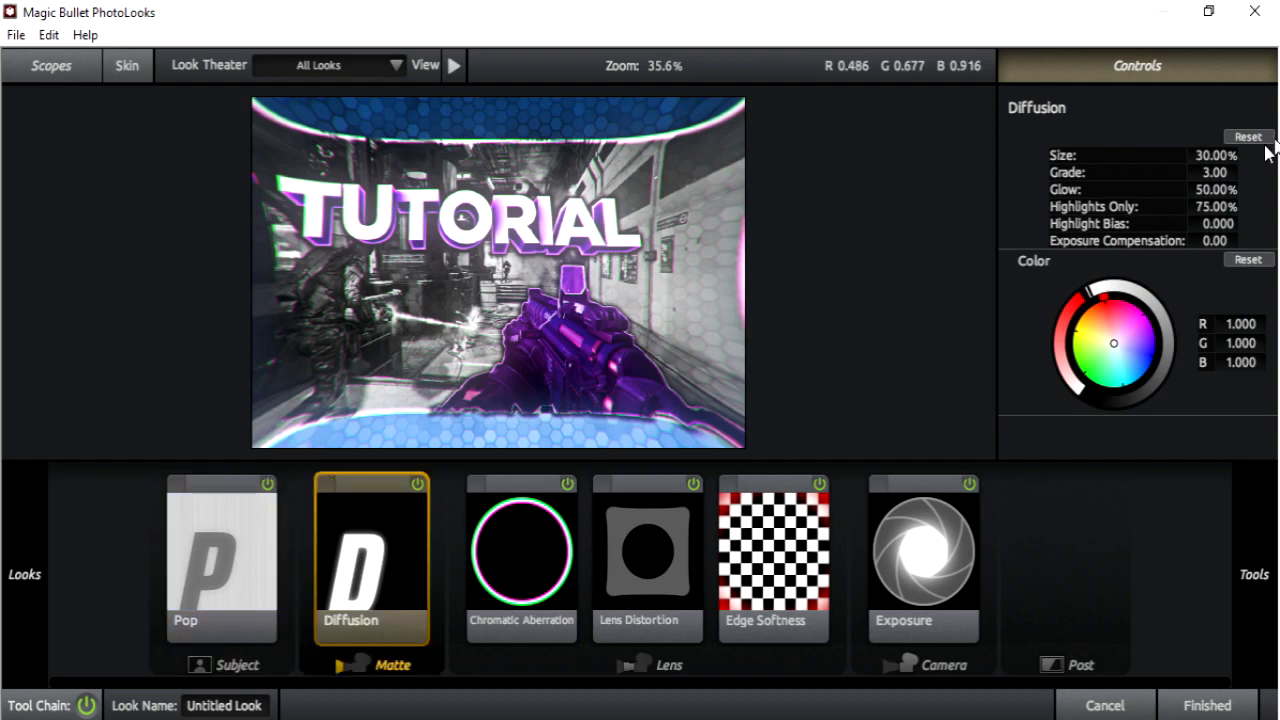
pyautogui.click(477, 525)
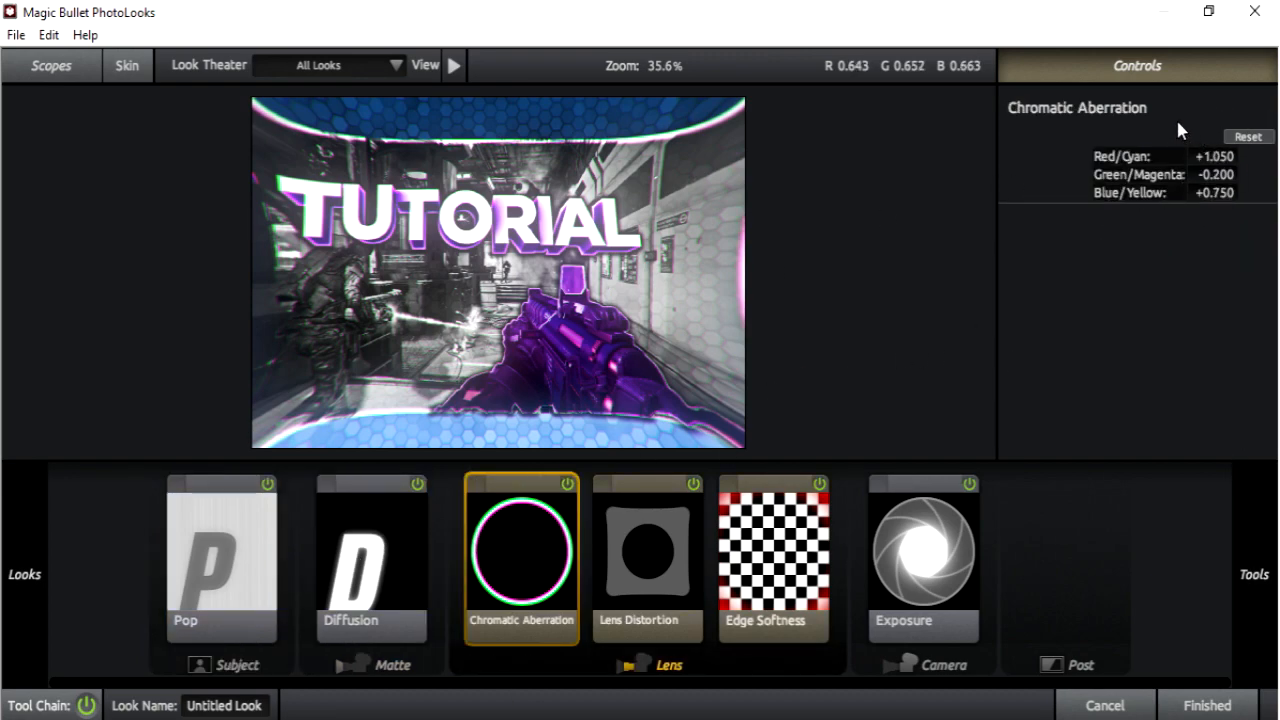
pyautogui.click(606, 525)
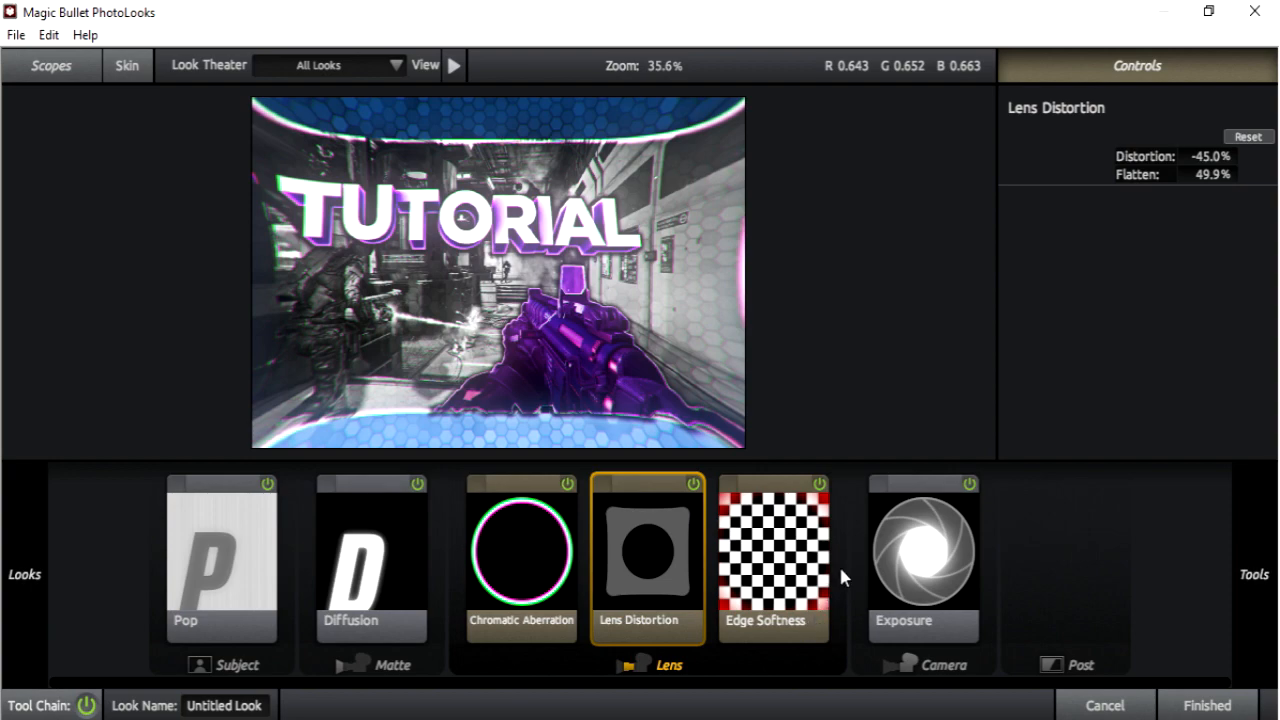
pyautogui.click(793, 557)
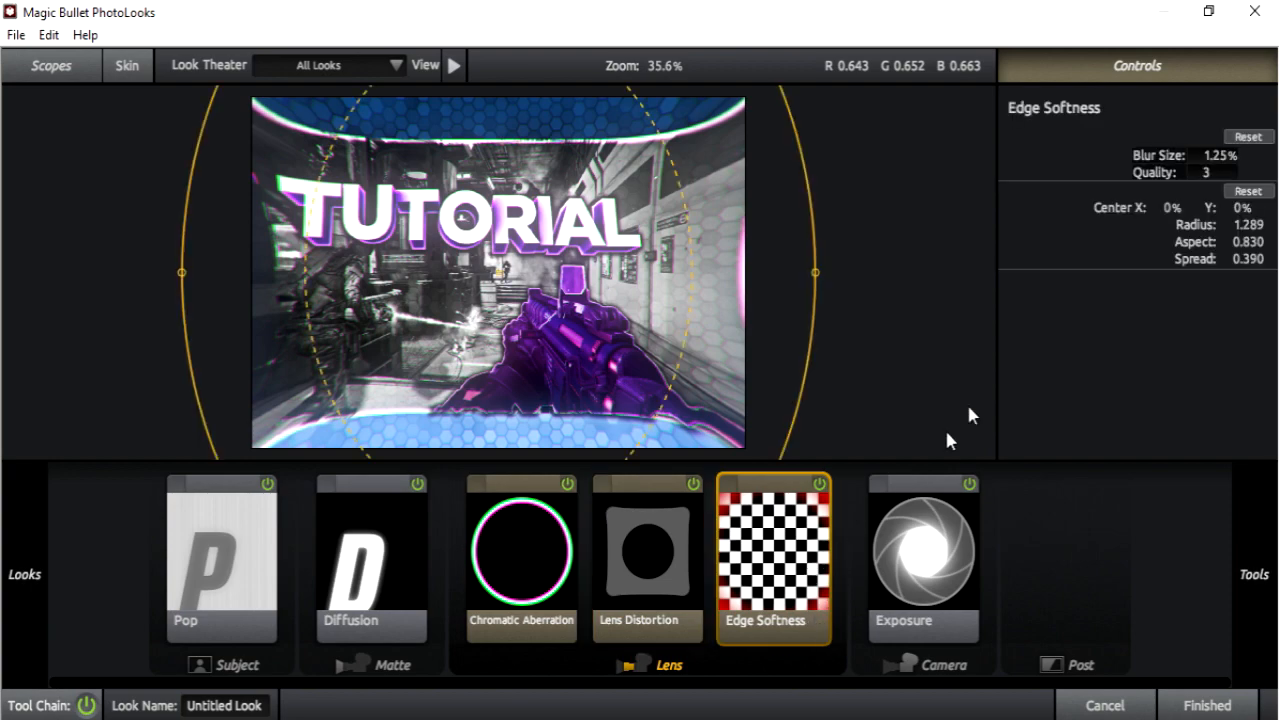
pyautogui.click(962, 529)
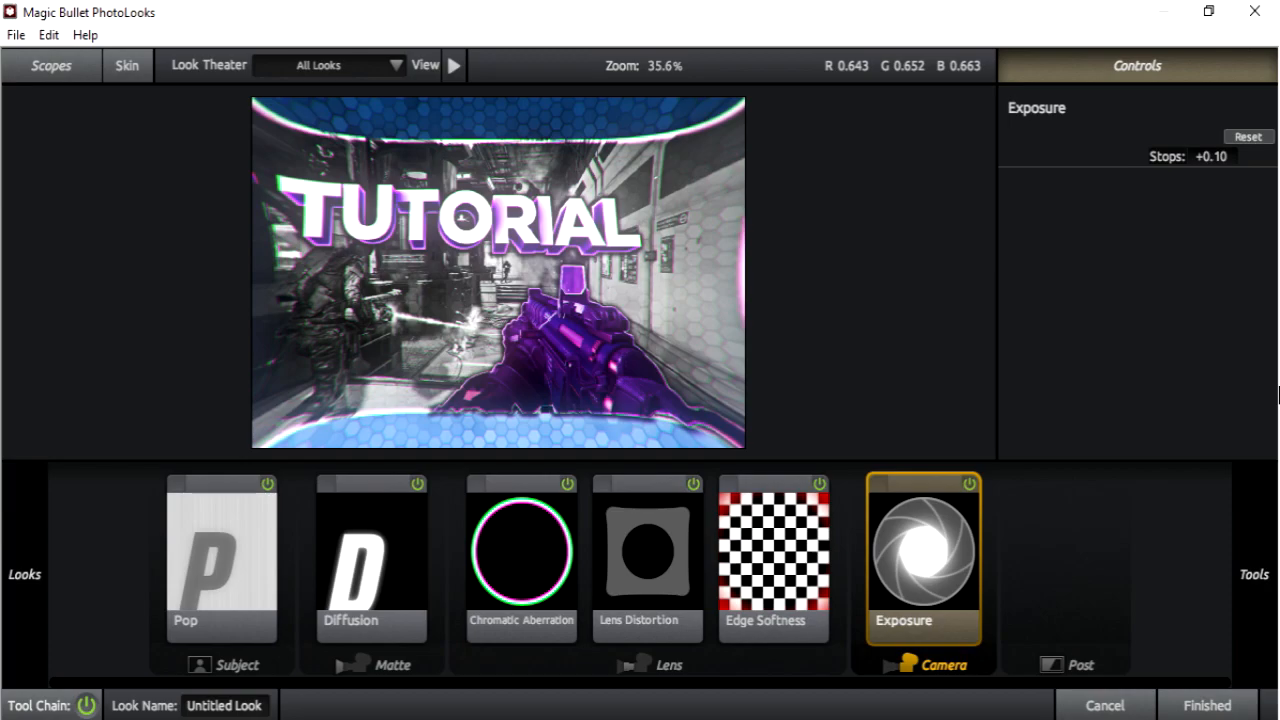
pyautogui.click(1205, 705)
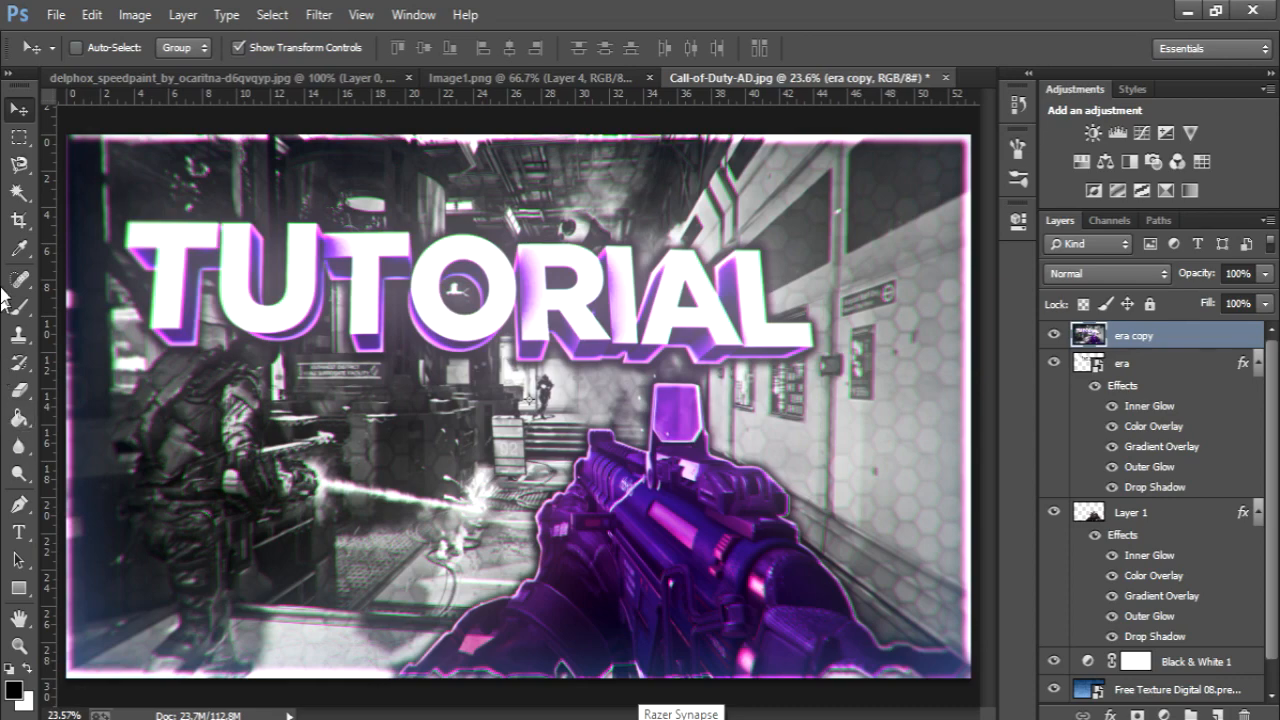
# Step: Using the corner in Image1.png as reference, draw a triangular Pen path over the Call of Duty image's lower-left corner and convert it to a selection
pyautogui.click(19, 508)
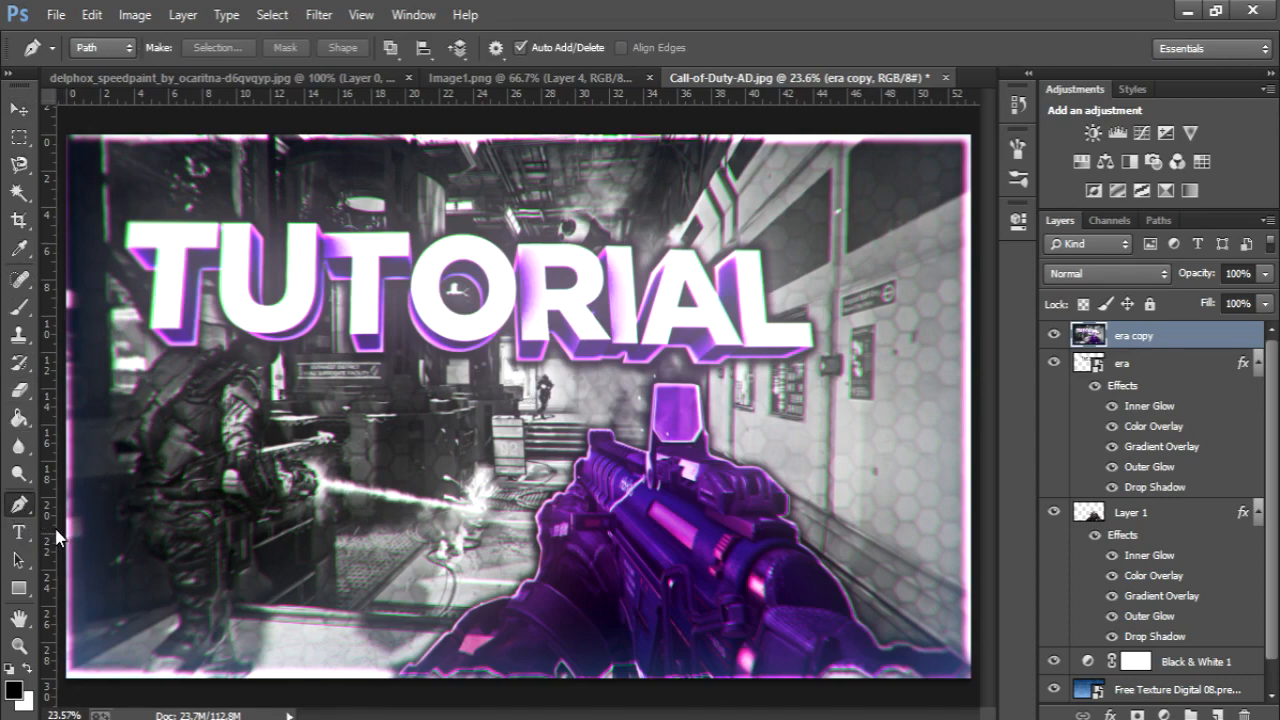
pyautogui.click(302, 78)
pyautogui.click(512, 80)
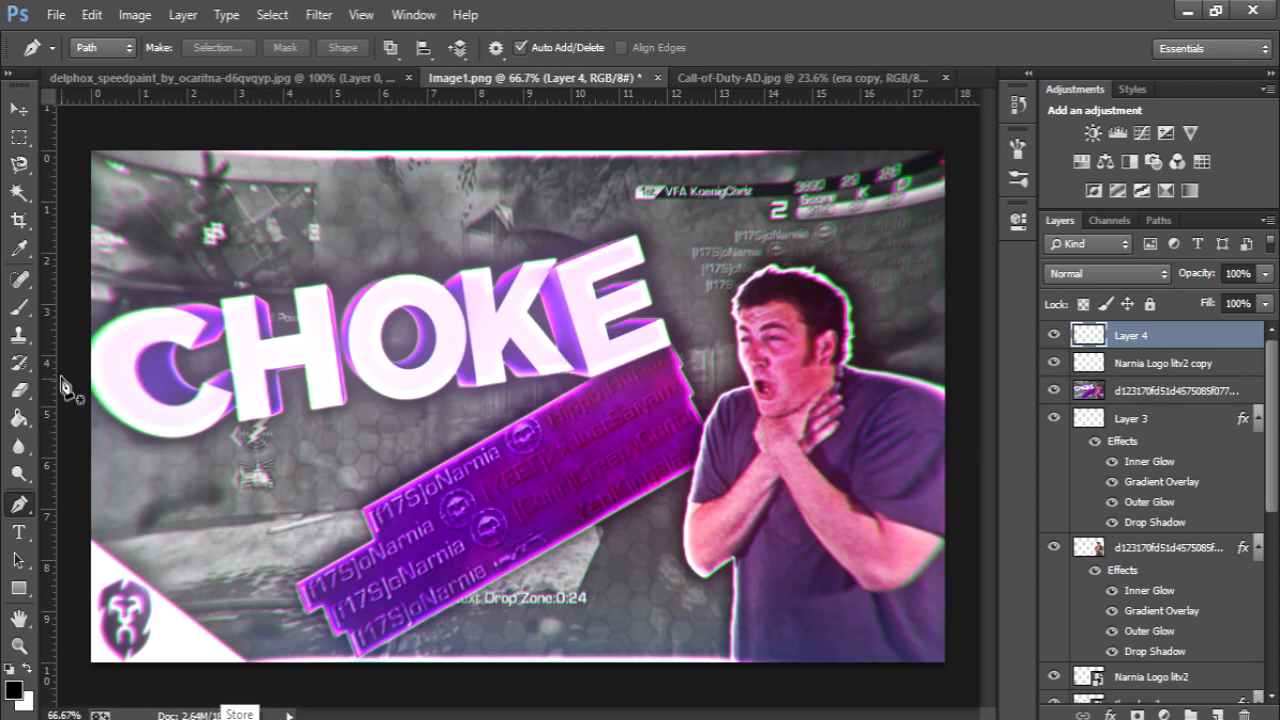
pyautogui.click(818, 80)
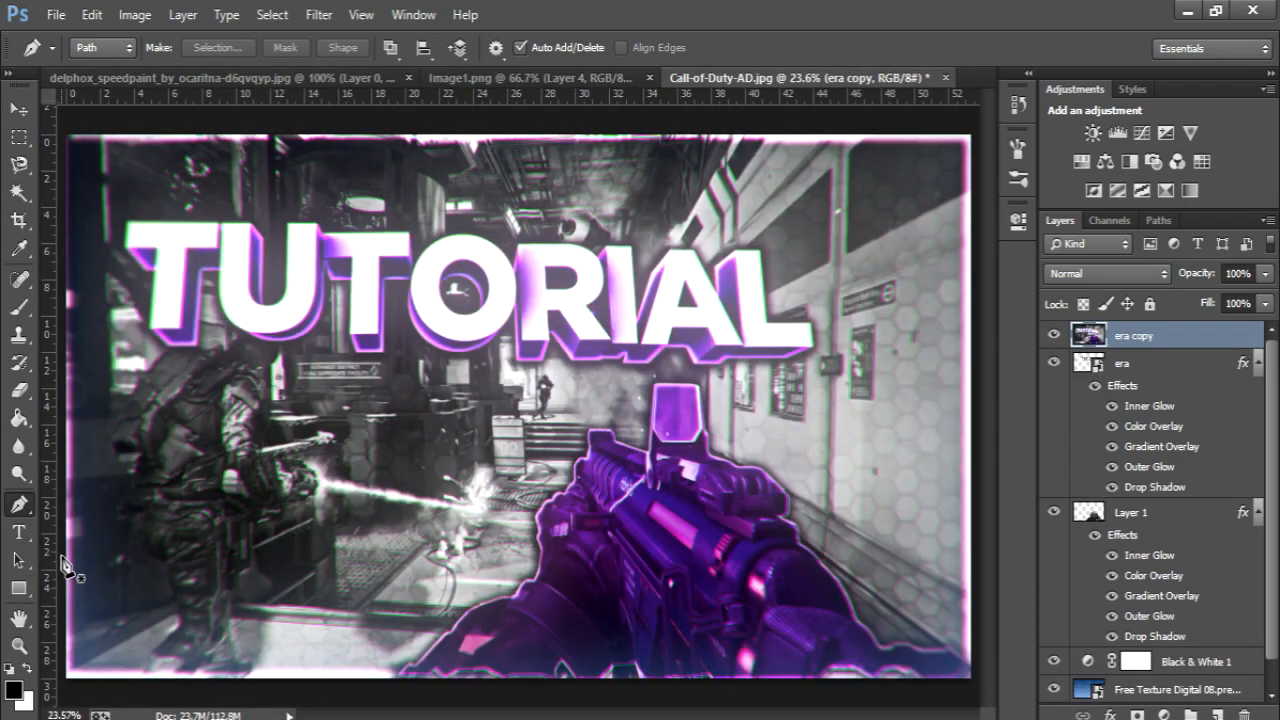
pyautogui.click(61, 553)
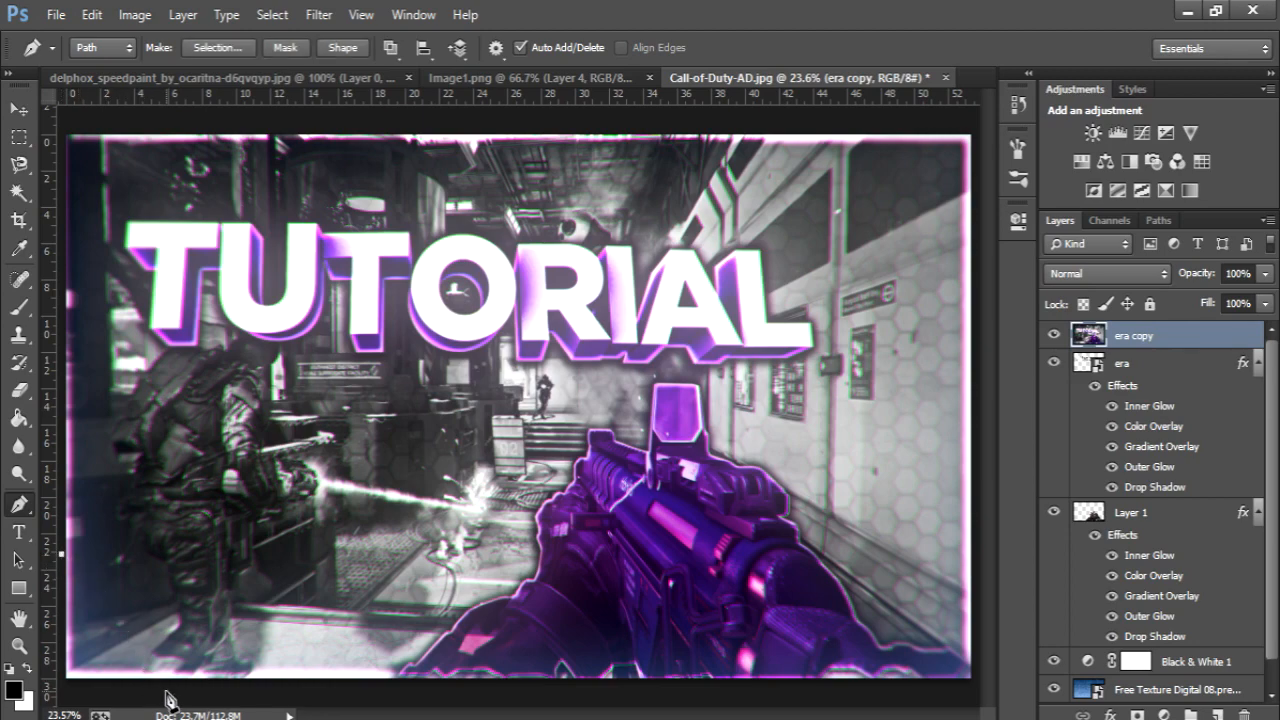
pyautogui.click(219, 684)
pyautogui.moveTo(108, 690); pyautogui.dragTo(100, 691)
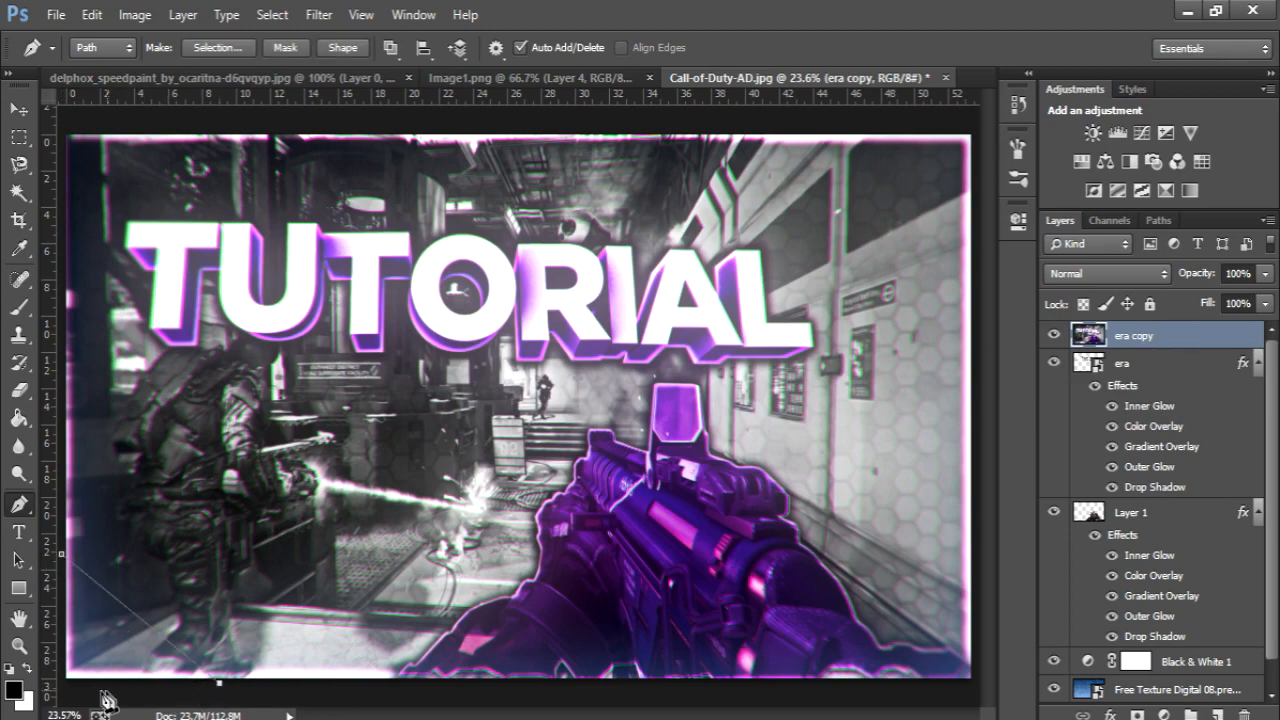
pyautogui.click(62, 688)
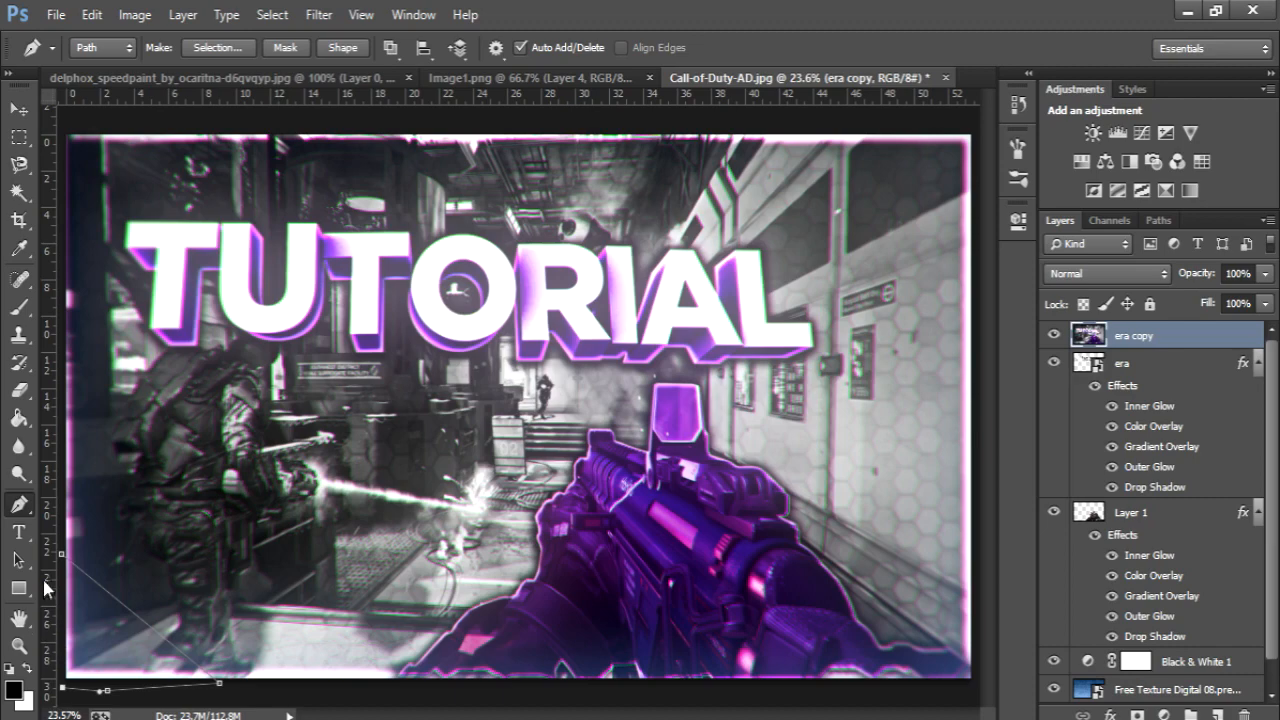
pyautogui.click(61, 554)
pyautogui.hotkey('ctrl', 'Return')
# Step: Fill the corner selection with white at 100% opacity on a new layer, deselect, and paste the copied layer style onto that layer
pyautogui.click(1217, 714)
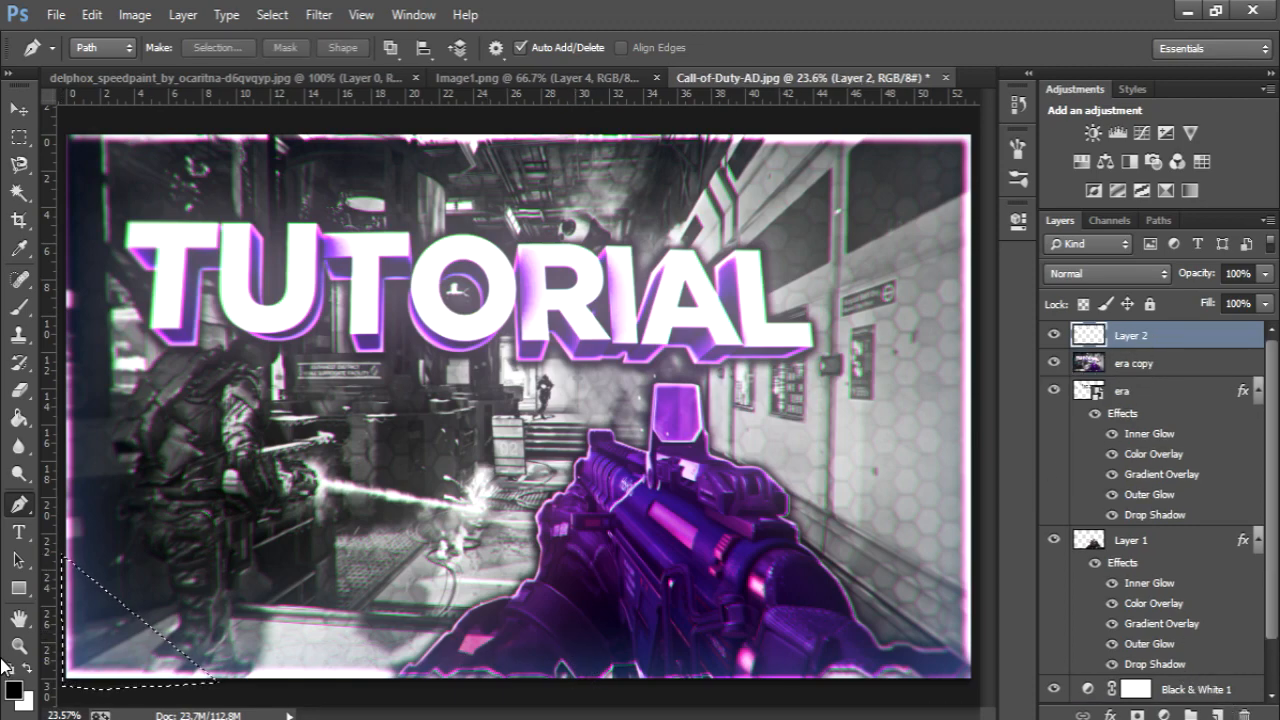
pyautogui.click(18, 136)
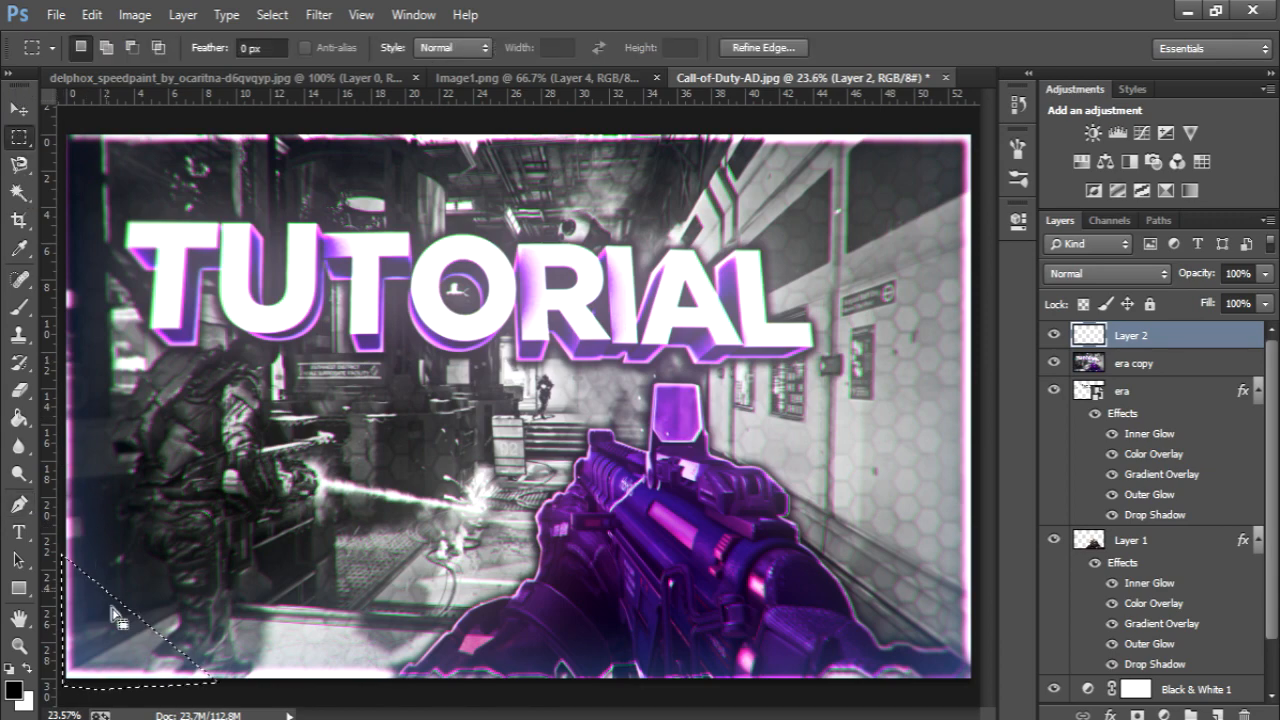
pyautogui.rightClick(113, 601)
pyautogui.click(158, 521)
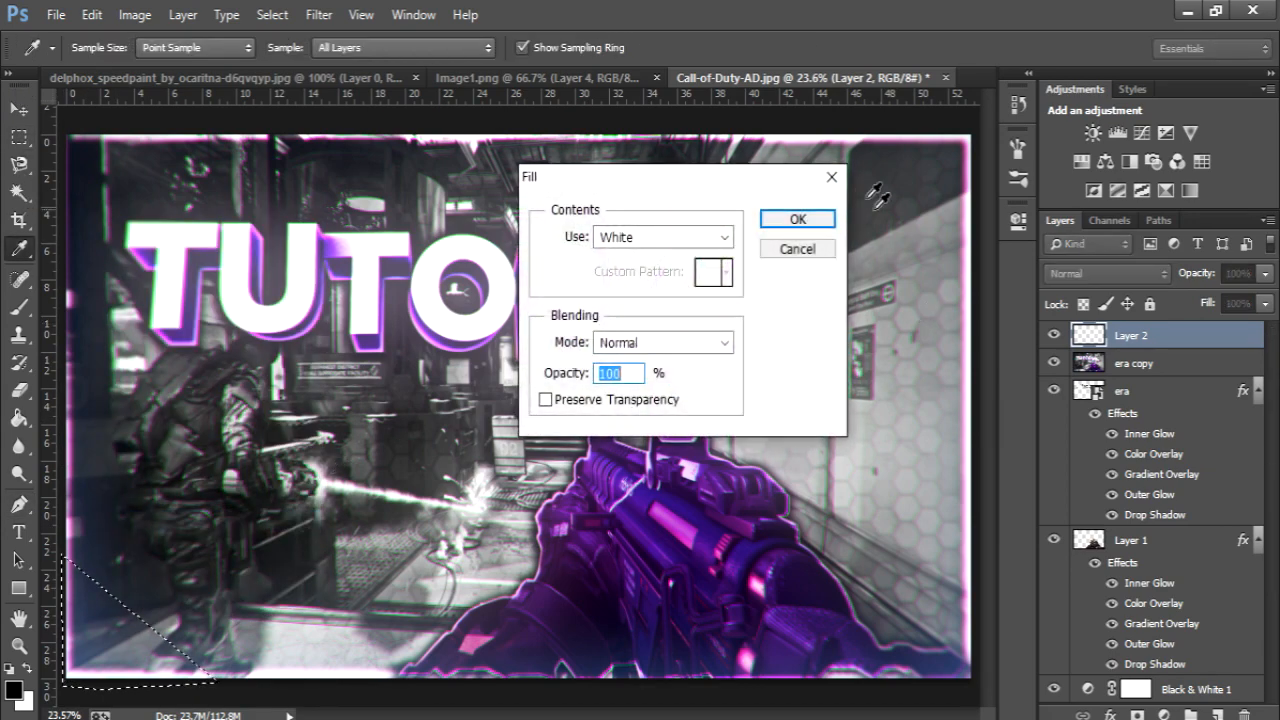
pyautogui.click(821, 226)
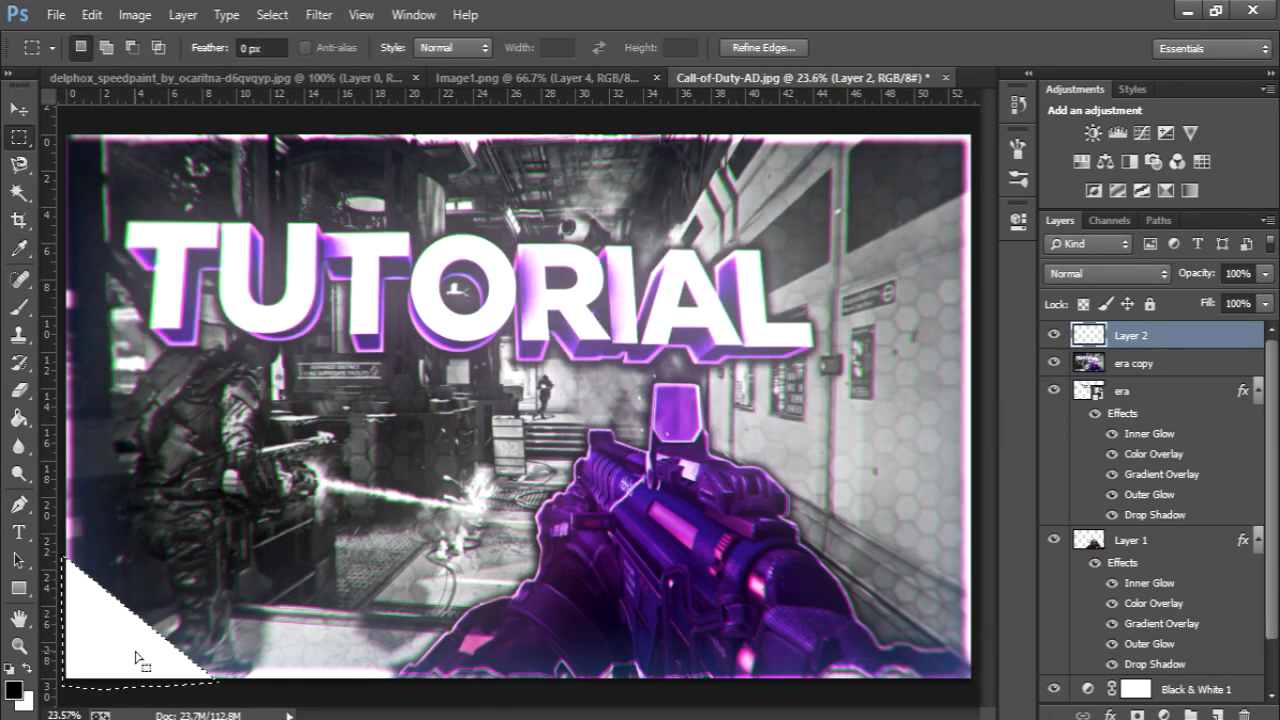
pyautogui.hotkey('ctrl', 'd')
pyautogui.rightClick(1145, 348)
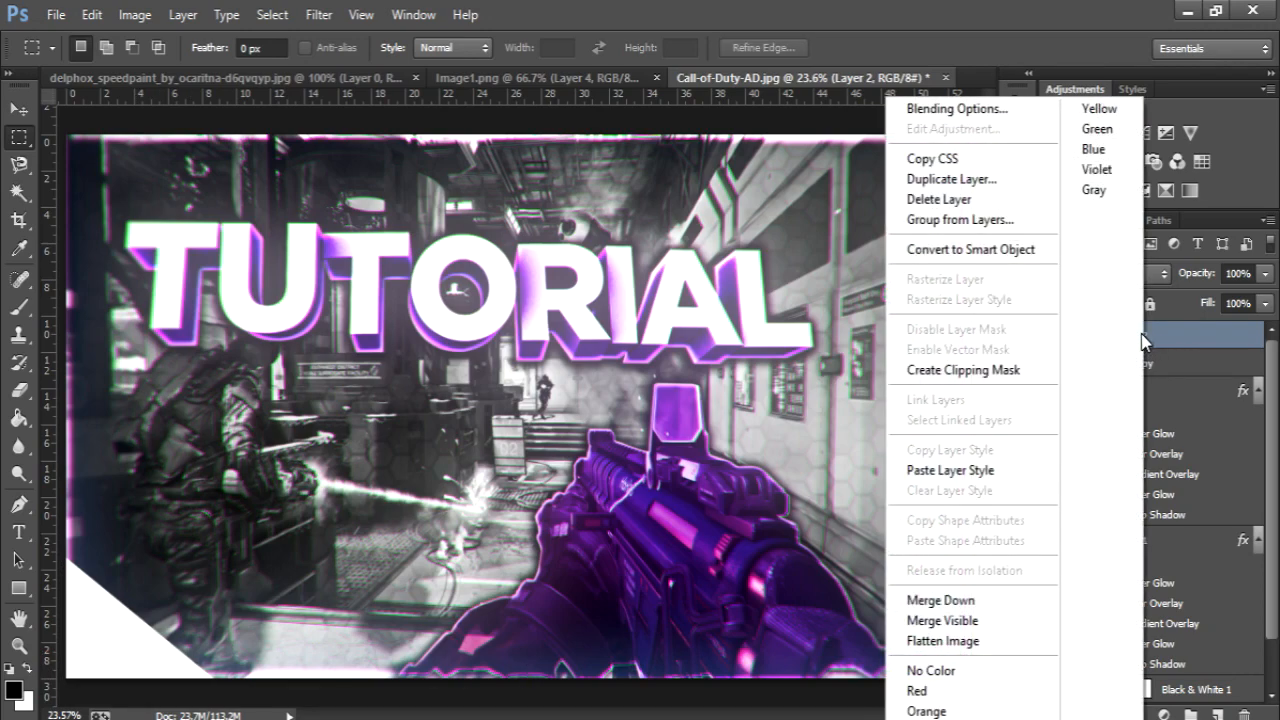
pyautogui.click(962, 446)
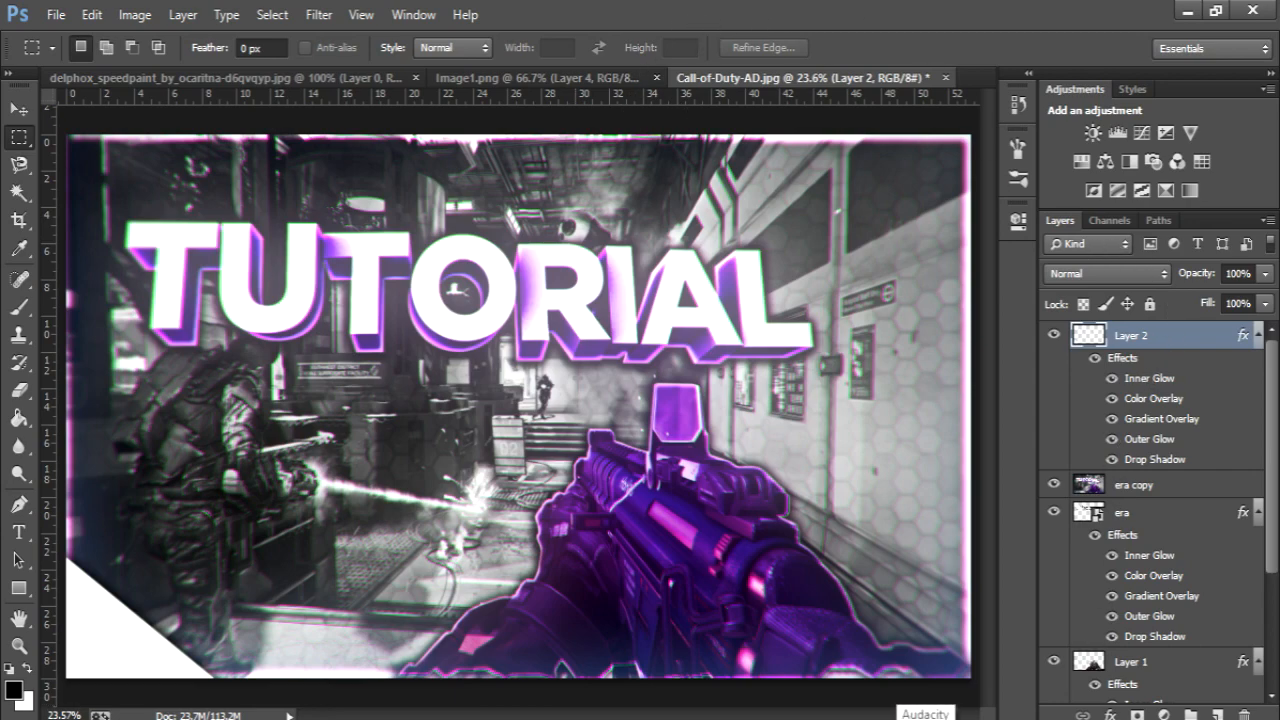
# Step: Place Narnia Logo litv2 from the desktop's Logos folder into the white lower-left corner and paste the copied layer style onto it
pyautogui.hotkey('alt', 'Tab')
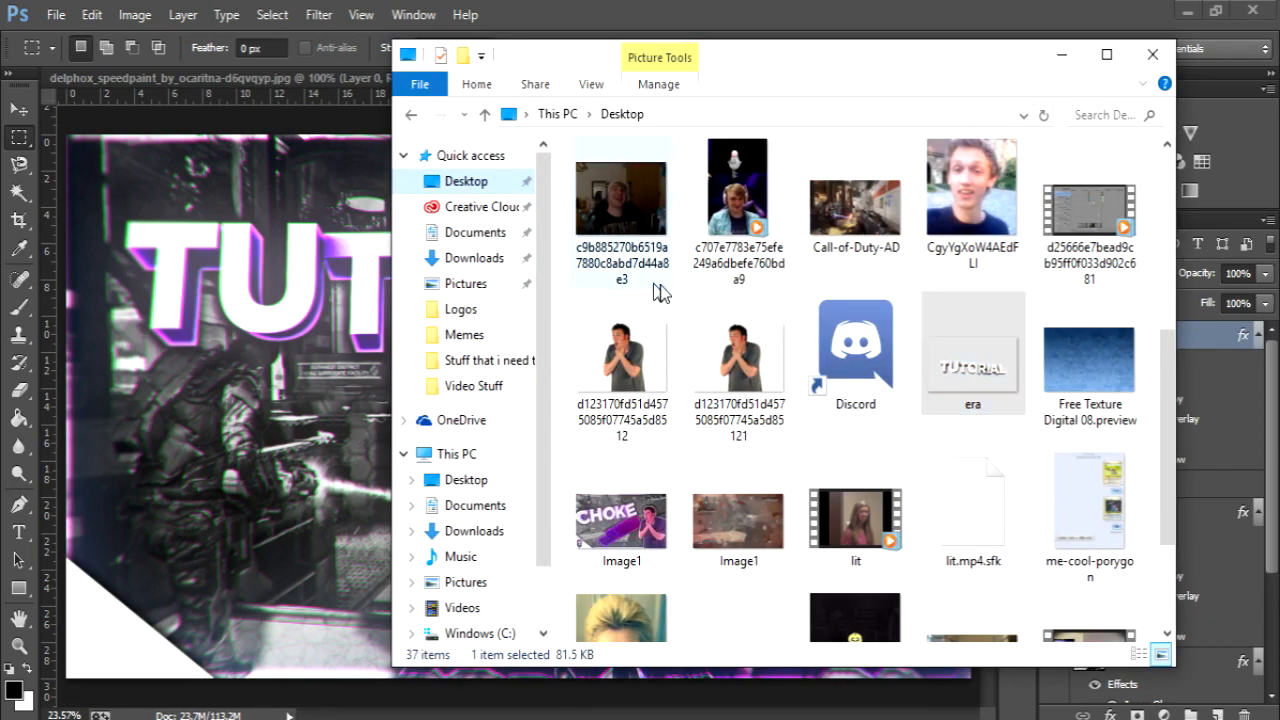
pyautogui.scroll(3, 900, 345)
pyautogui.doubleClick(866, 196)
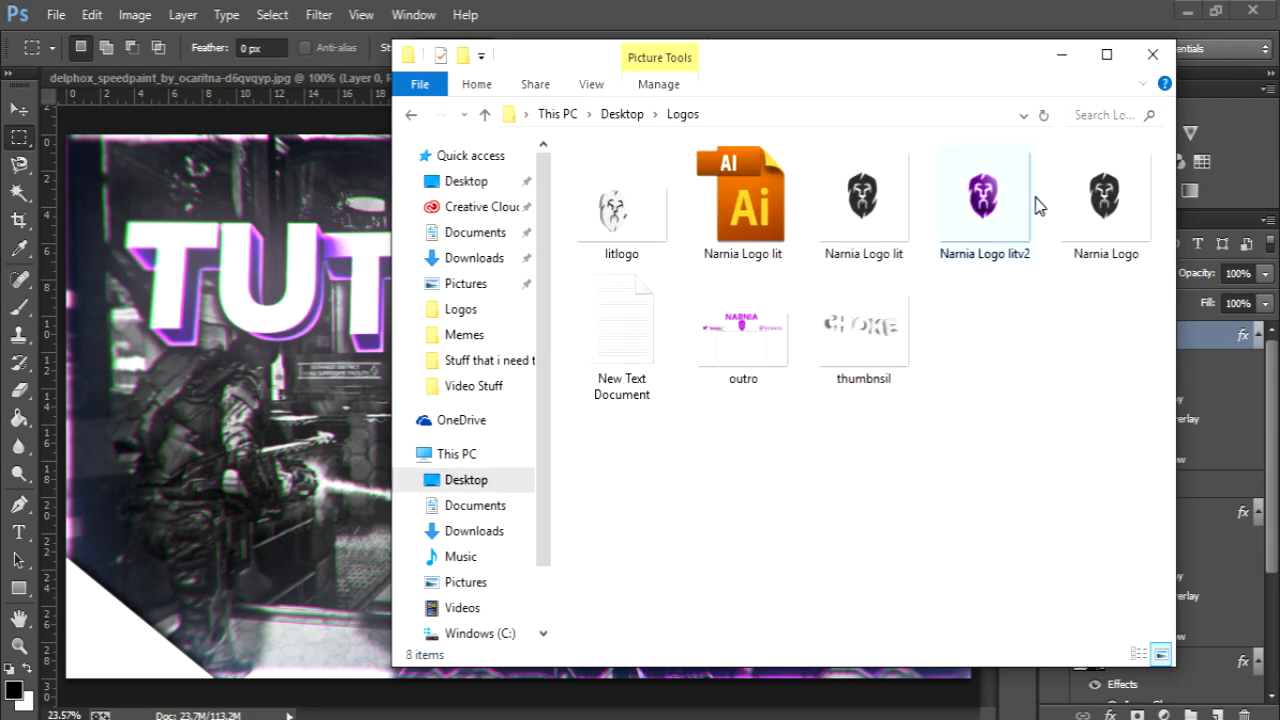
pyautogui.moveTo(984, 205); pyautogui.dragTo(129, 622)
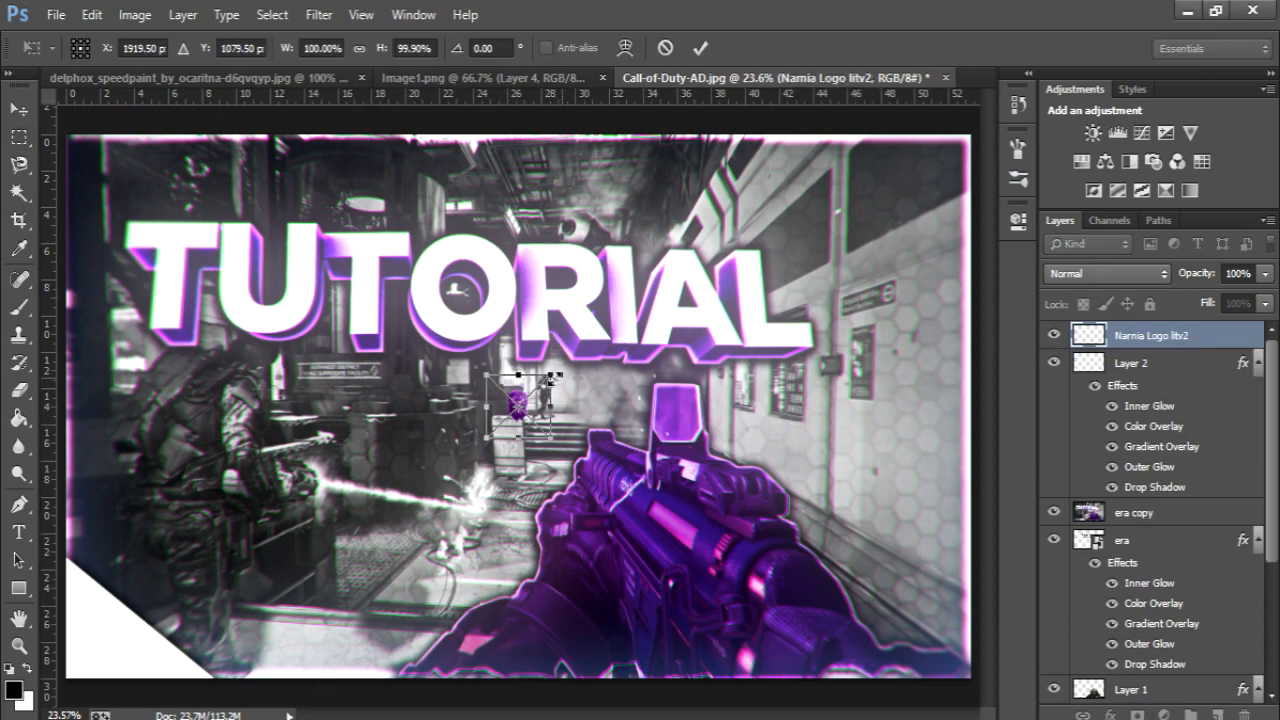
pyautogui.press('Return')
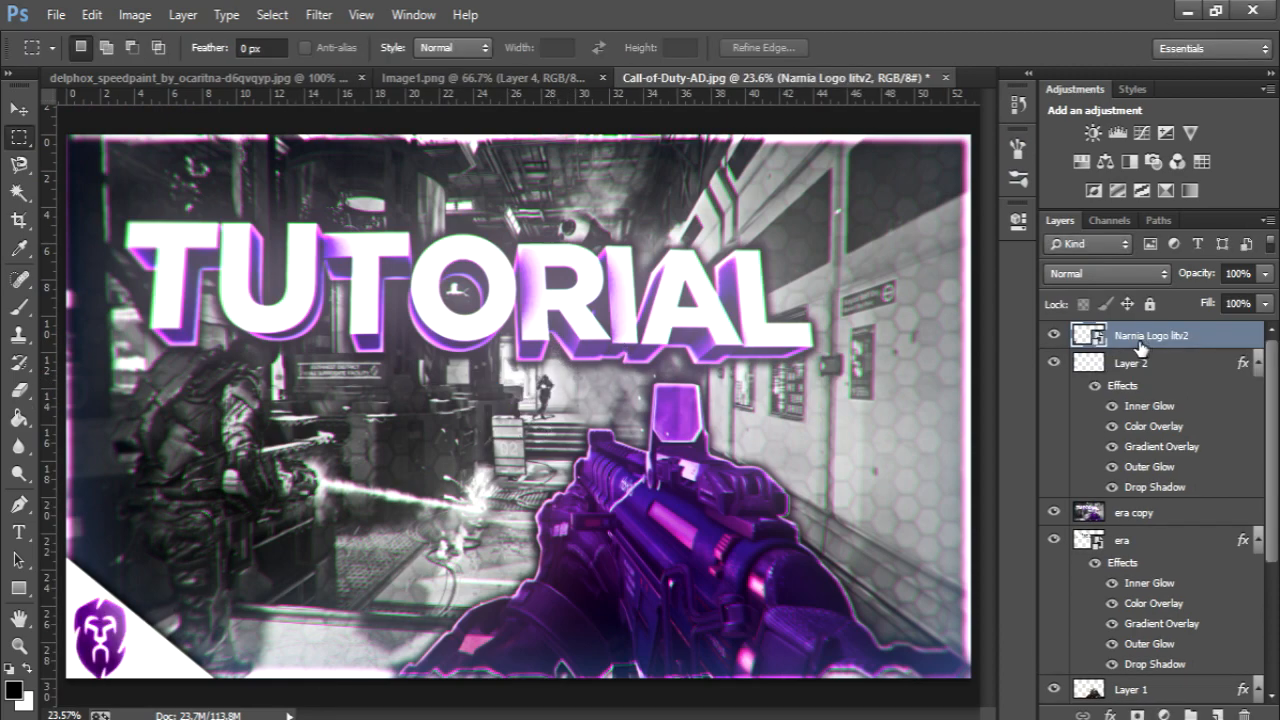
pyautogui.rightClick(1140, 345)
pyautogui.click(921, 503)
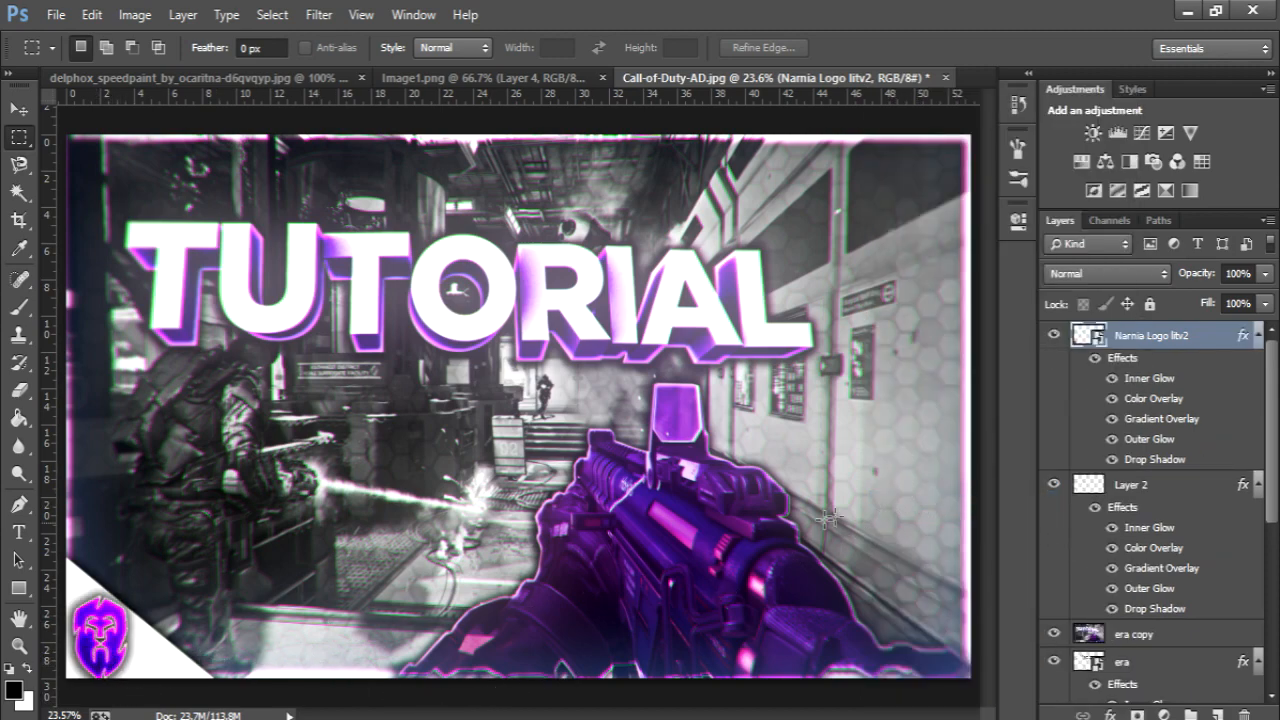
# Step: Duplicate the Narnia Logo litv2 and Layer 2 layers together and merge the two copies into one layer
pyautogui.keyDown('ctrl'); pyautogui.click(1137, 486); pyautogui.keyUp('ctrl')
pyautogui.rightClick(1138, 496)
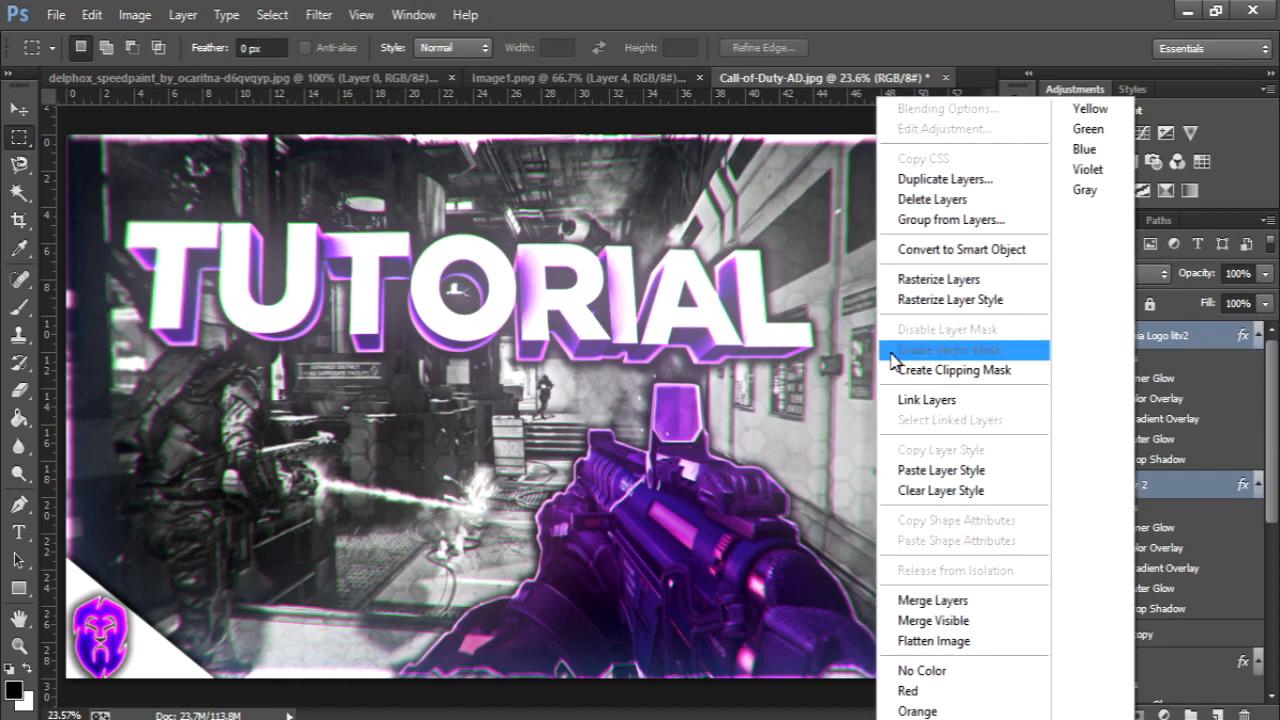
pyautogui.click(932, 181)
pyautogui.click(860, 241)
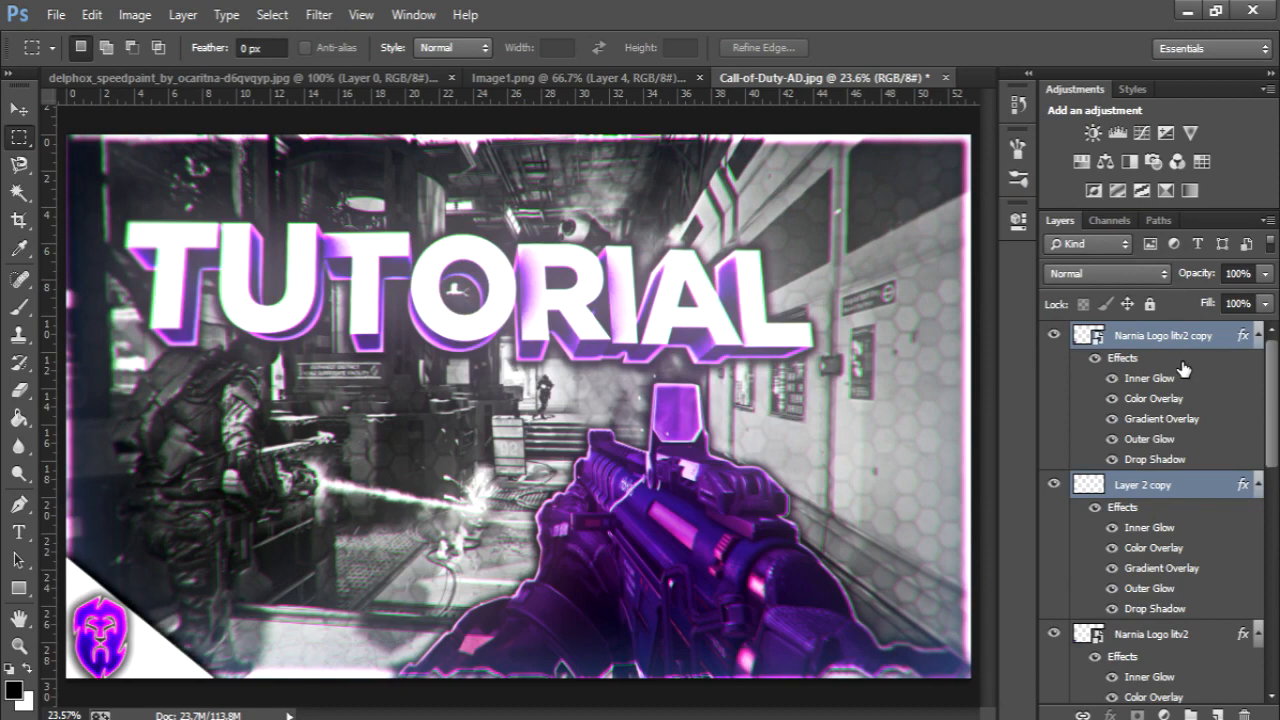
pyautogui.rightClick(1152, 345)
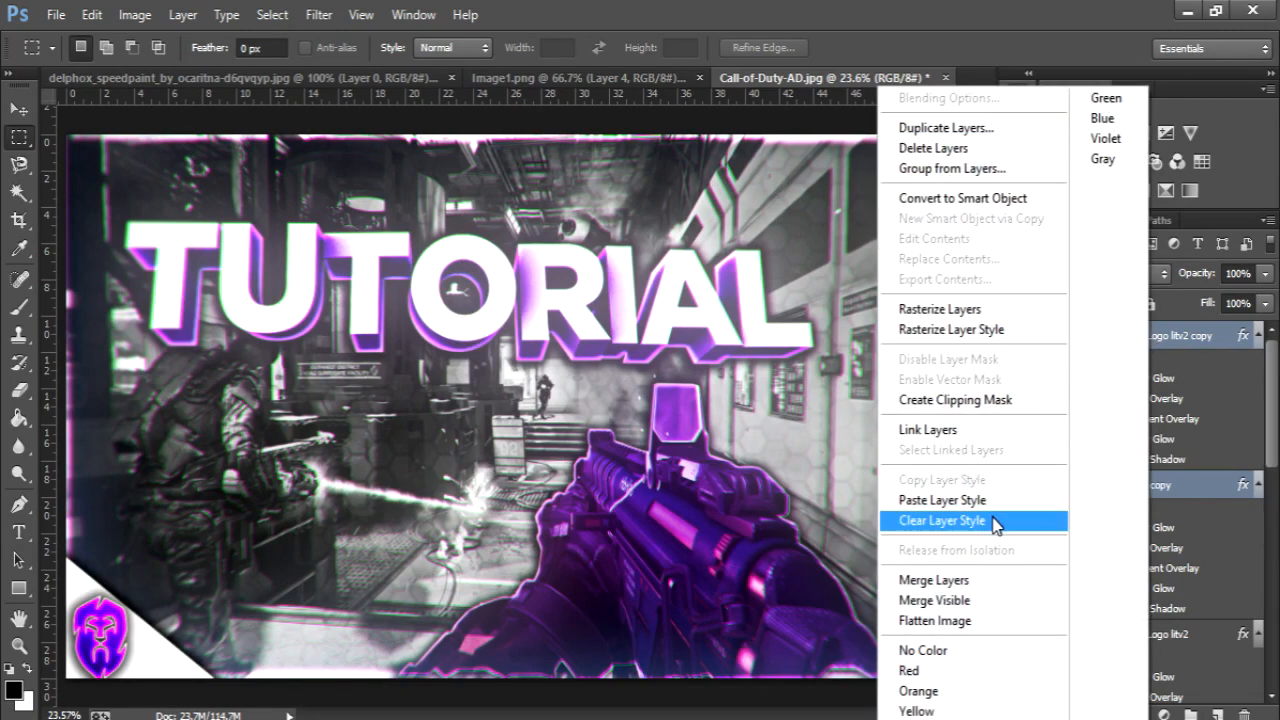
pyautogui.click(986, 580)
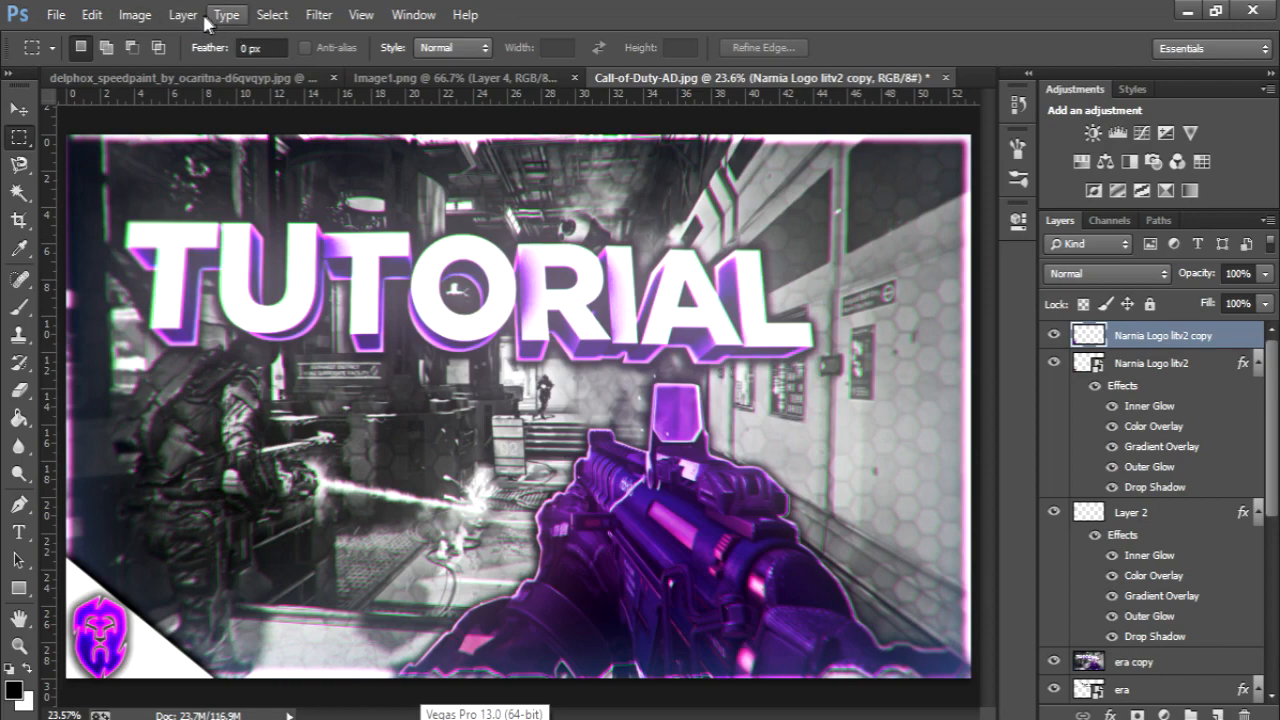
# Step: Apply the Magic Bullet Looks filter to the merged logo and corner layer with Lens Distortion disabled
pyautogui.click(319, 14)
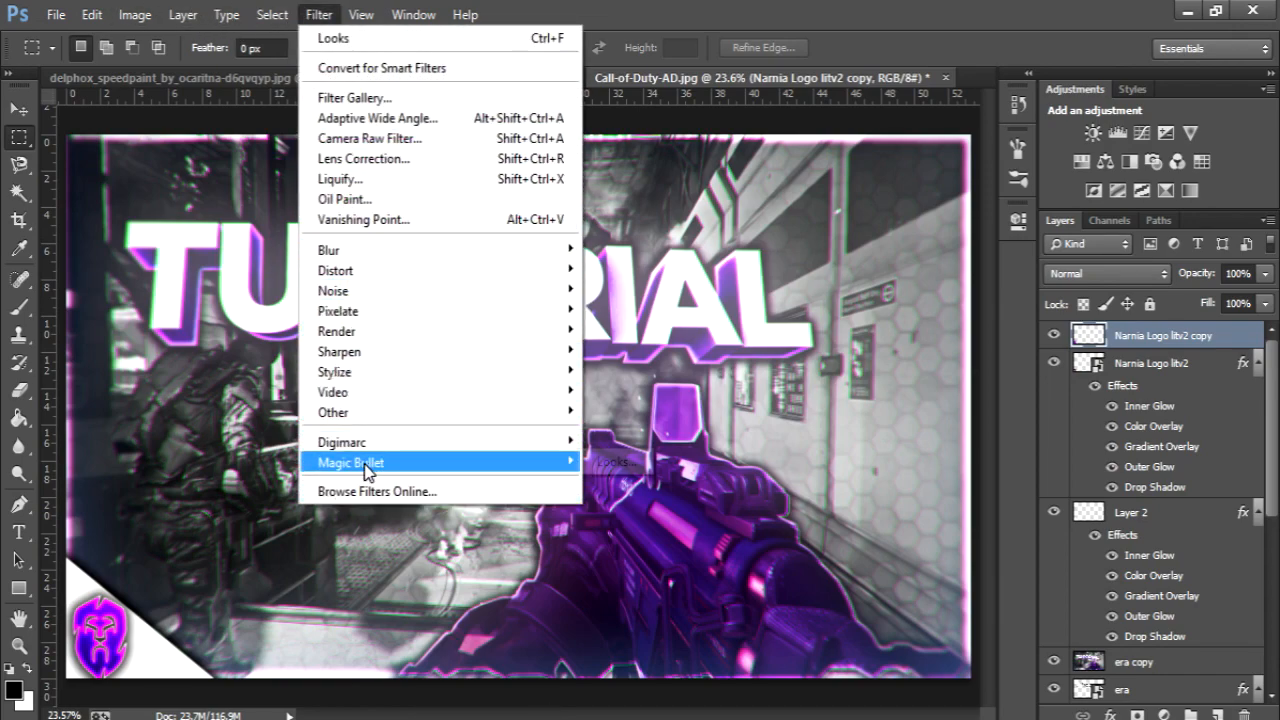
pyautogui.click(618, 462)
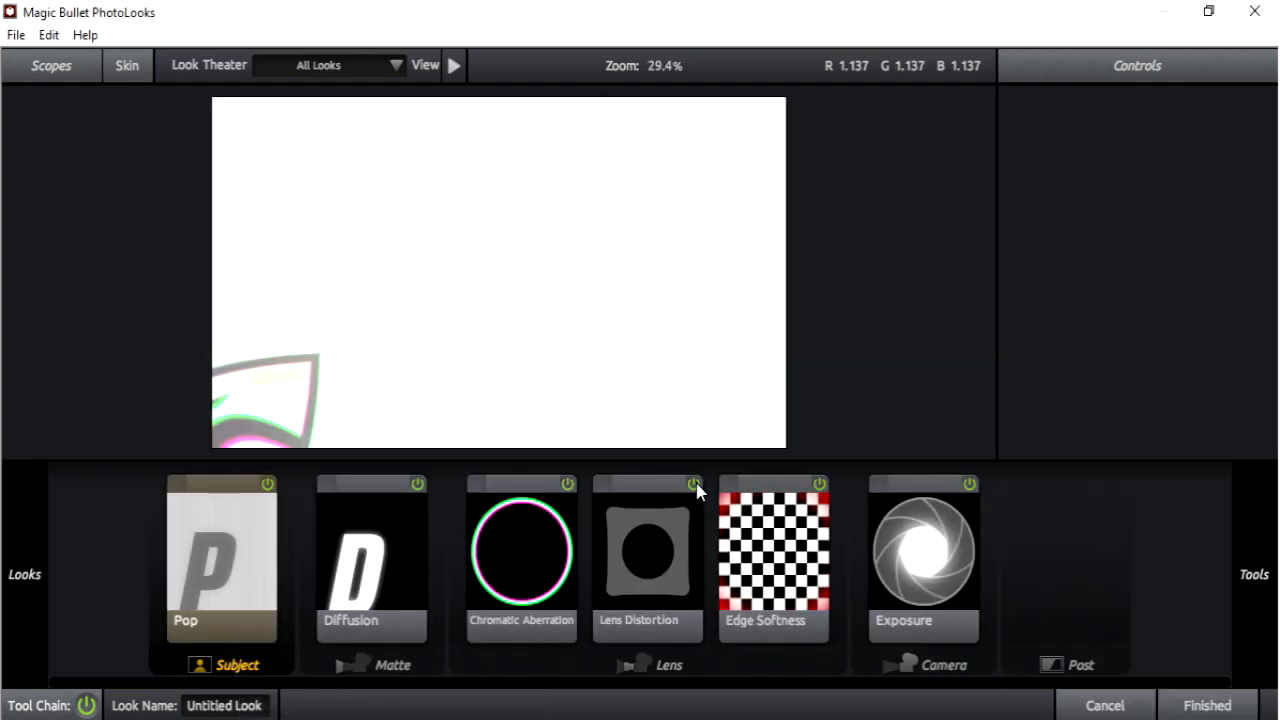
pyautogui.click(697, 489)
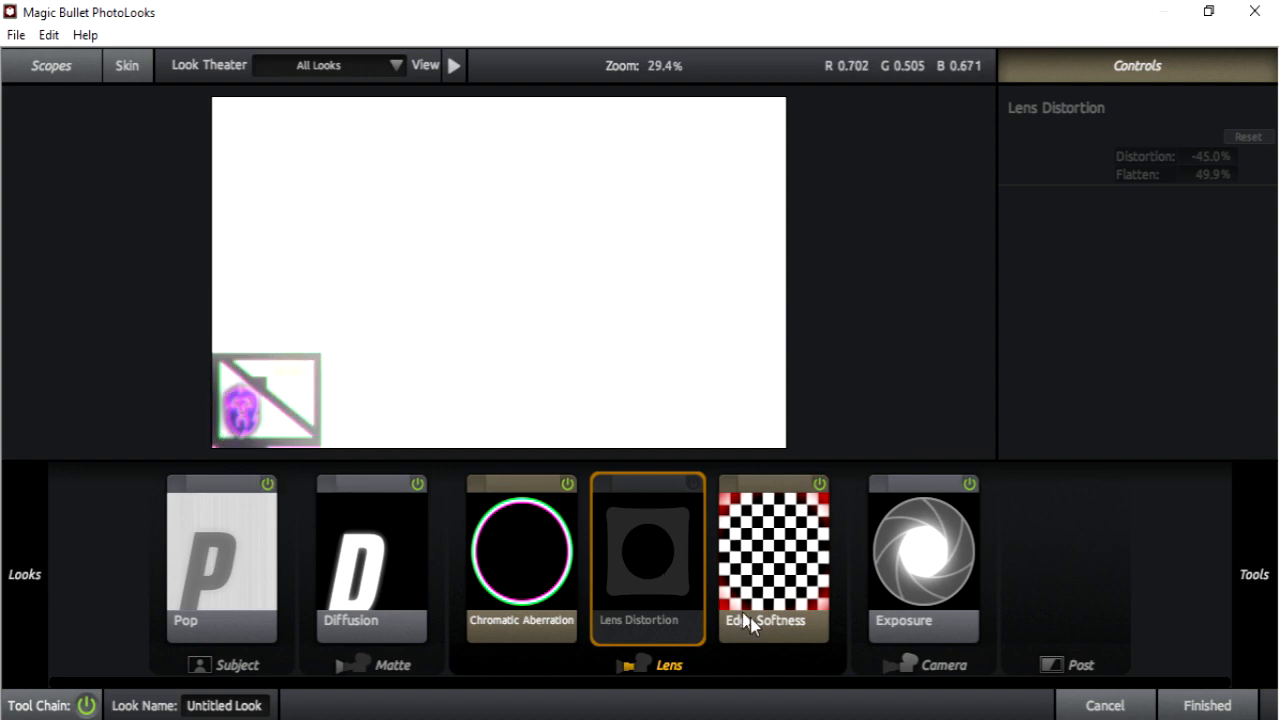
pyautogui.click(1207, 705)
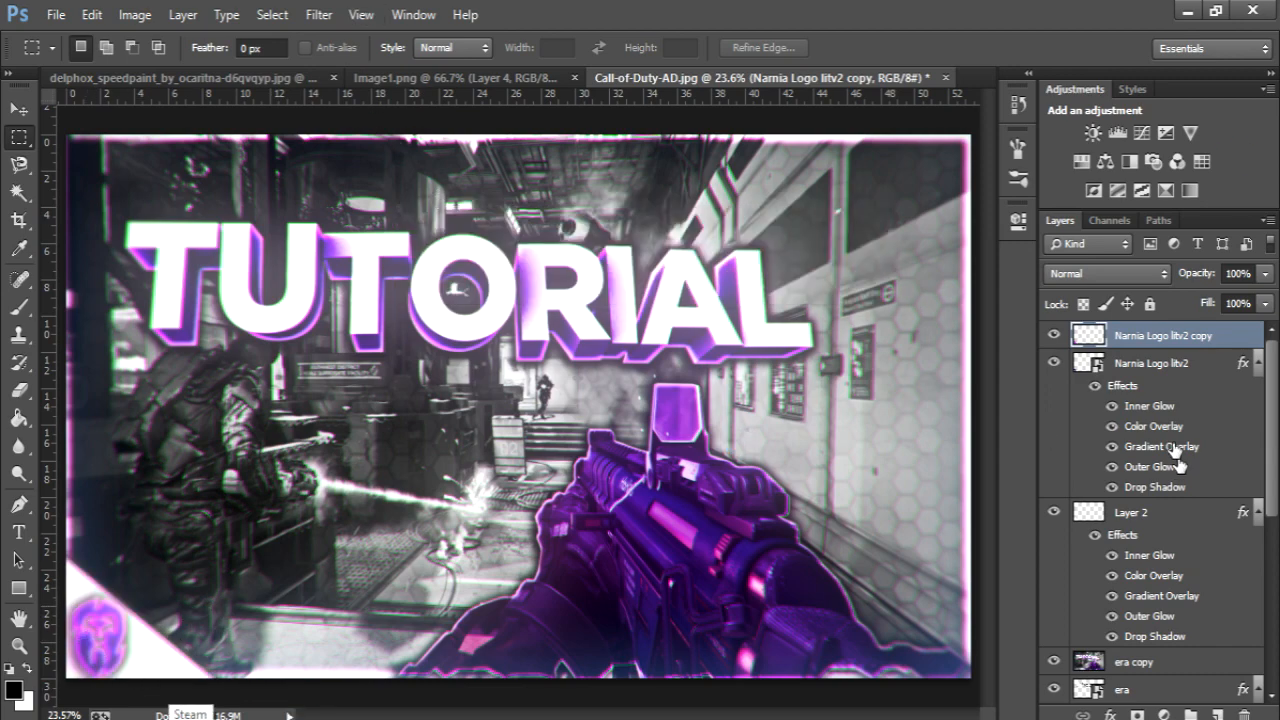
# Step: Hide the original Layer 2 and Narnia Logo litv2 layers and move era copy directly beneath Narnia Logo litv2 copy
pyautogui.click(1054, 513)
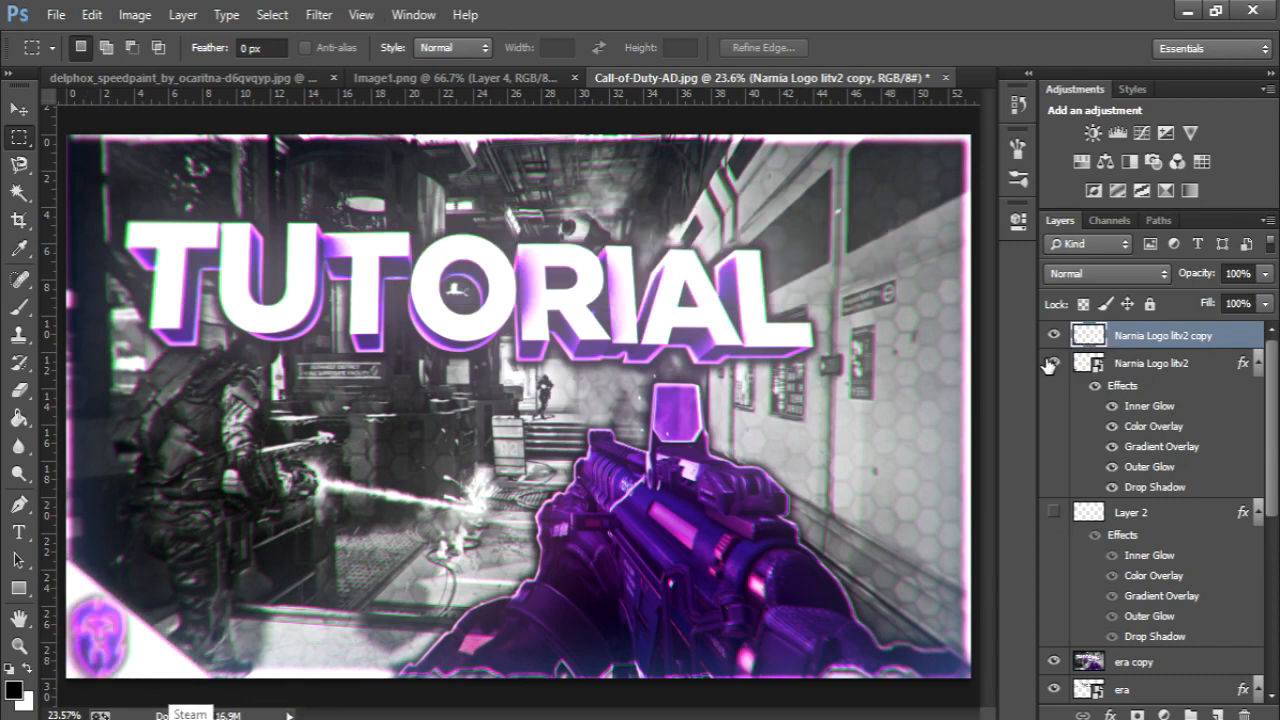
pyautogui.scroll(-5, 1075, 495)
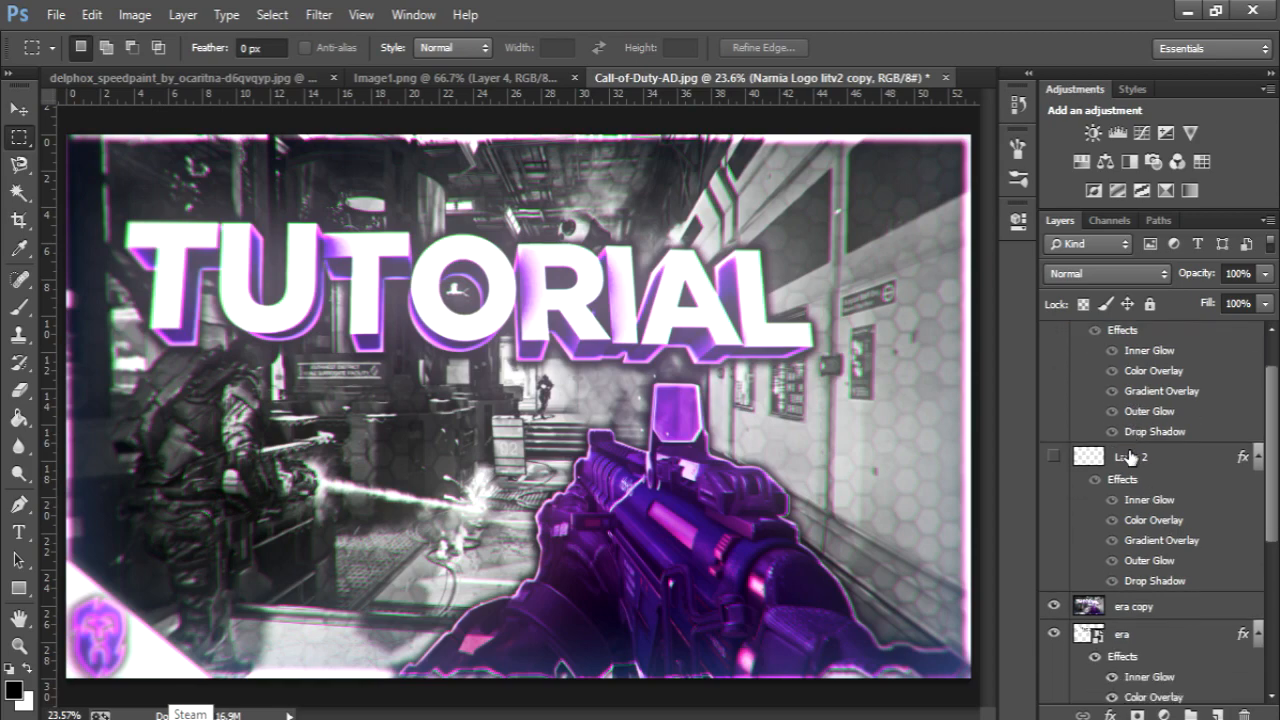
pyautogui.scroll(3, 1143, 485)
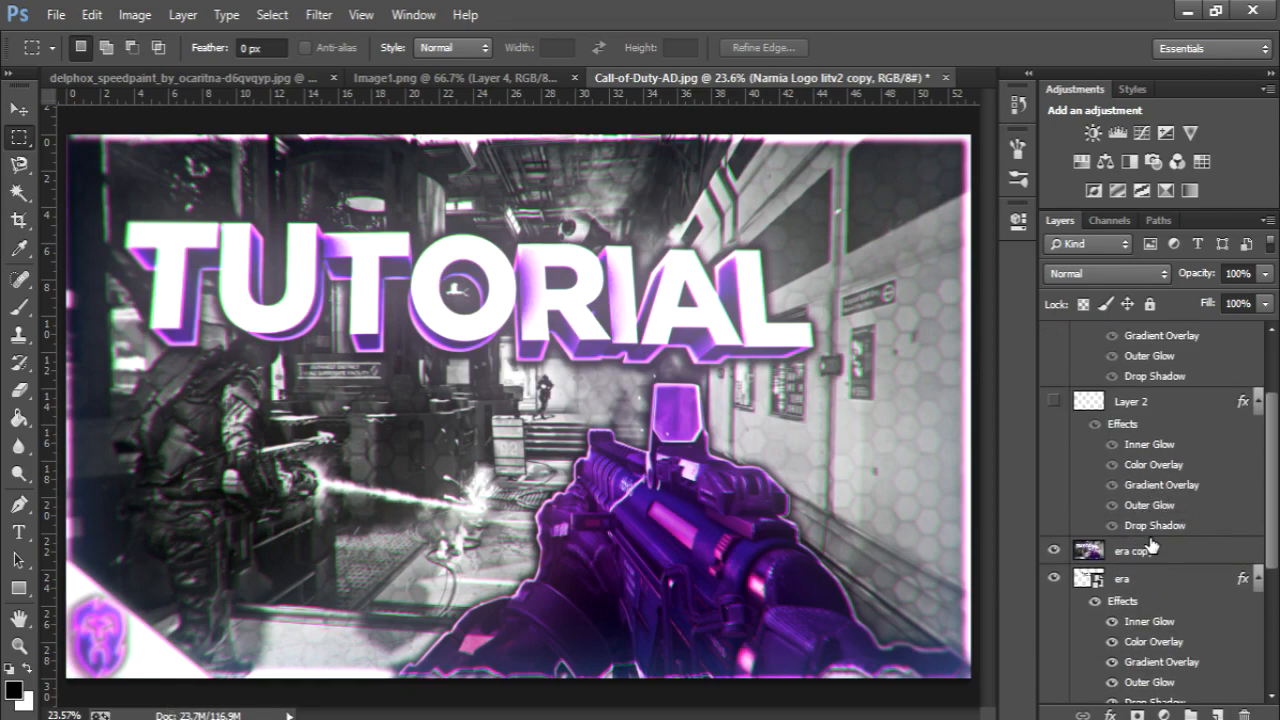
pyautogui.moveTo(1152, 545); pyautogui.dragTo(1143, 370)
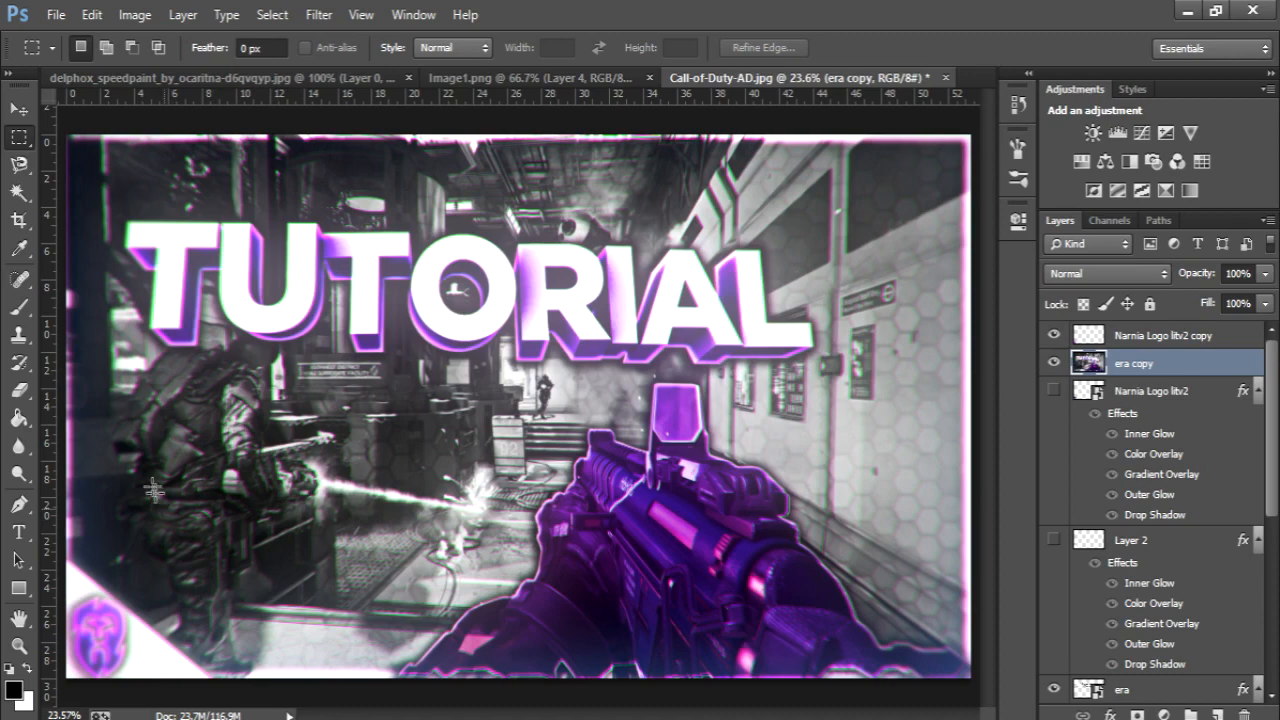